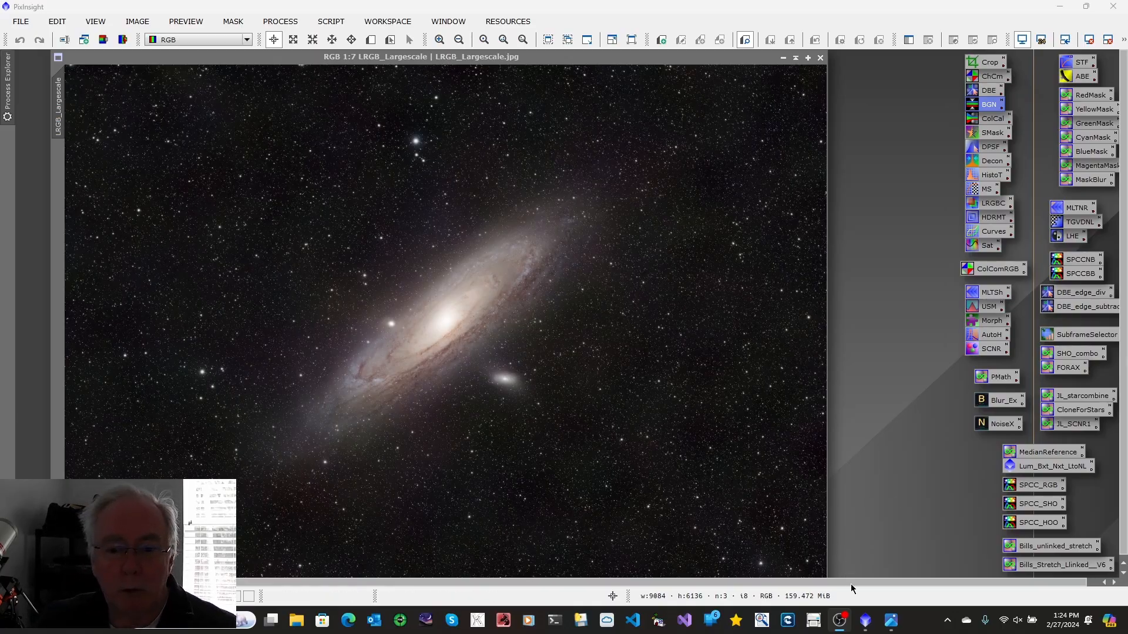
# Review the LRGB workflow diagram, then close the open LRGB_Largescale image
pyautogui.click(891, 623)
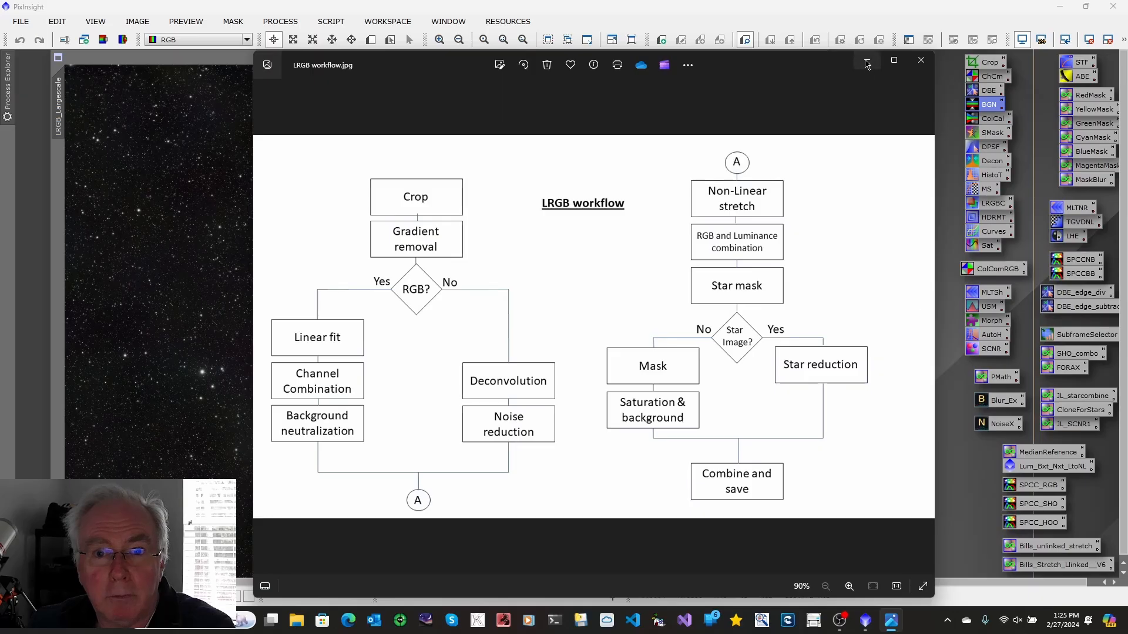
pyautogui.click(867, 60)
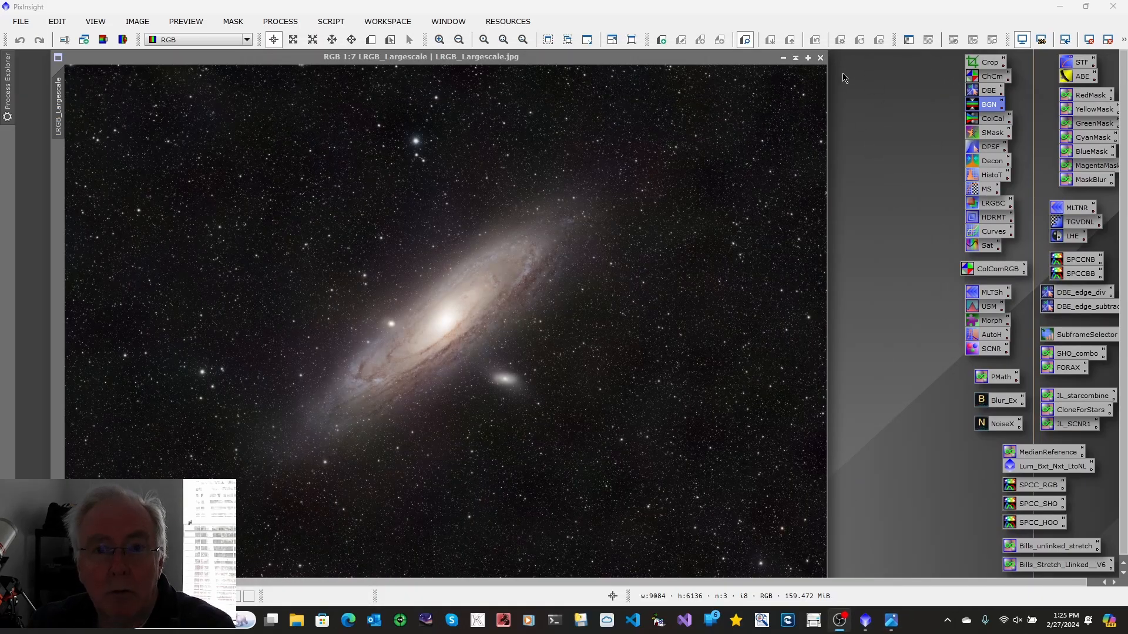
pyautogui.click(821, 59)
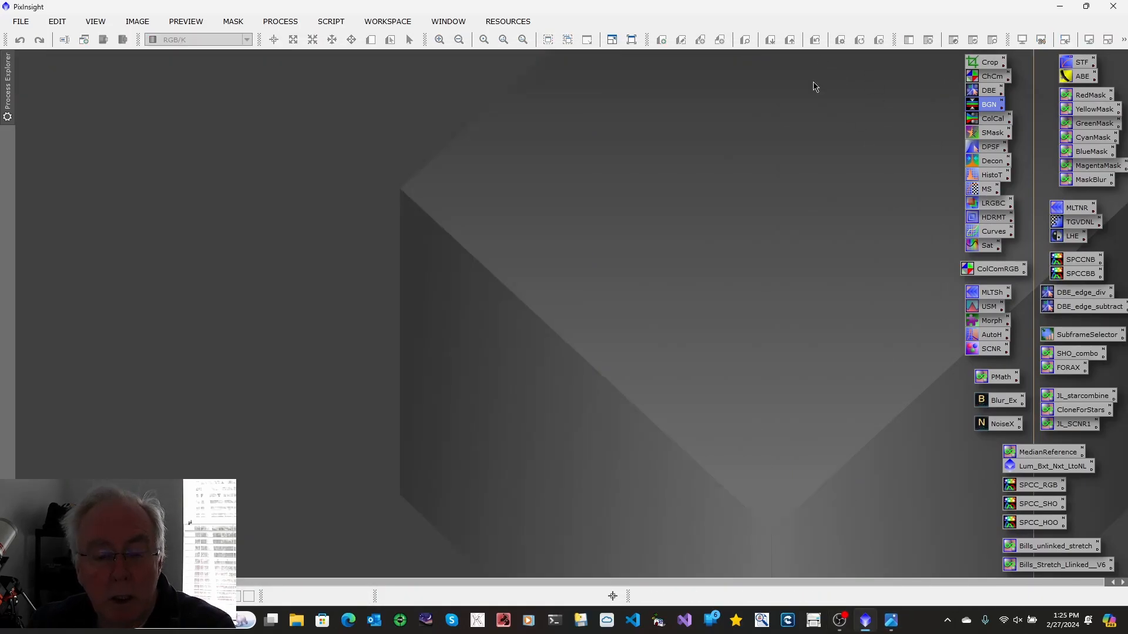
# Open the four masterLight files for the Luminance, Blue, Green and Red filters
pyautogui.click(21, 21)
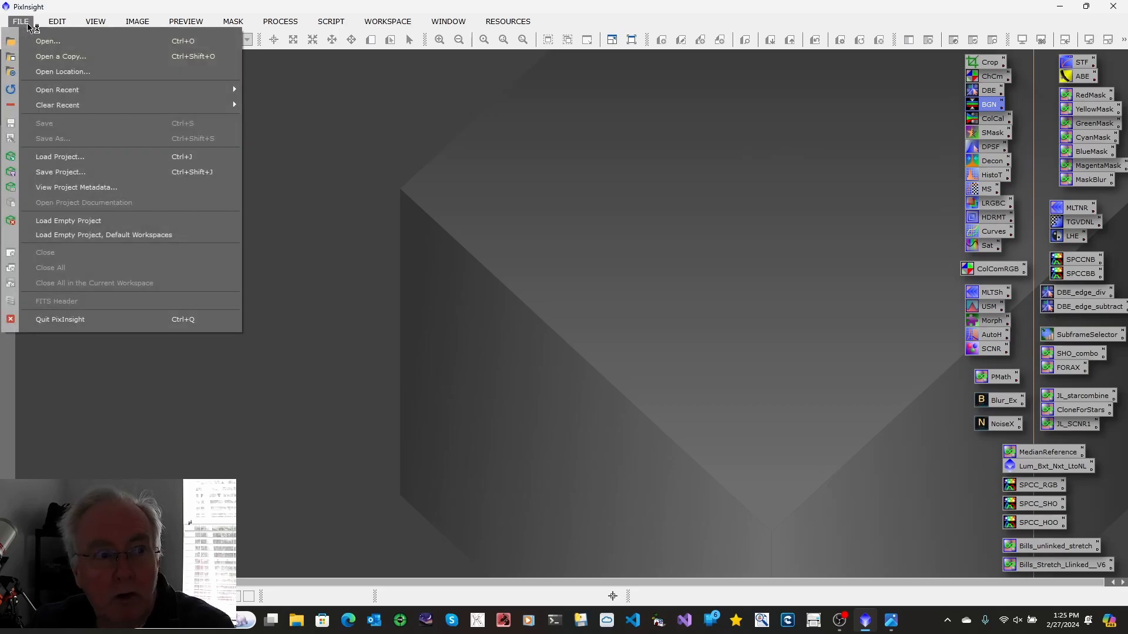
pyautogui.click(44, 41)
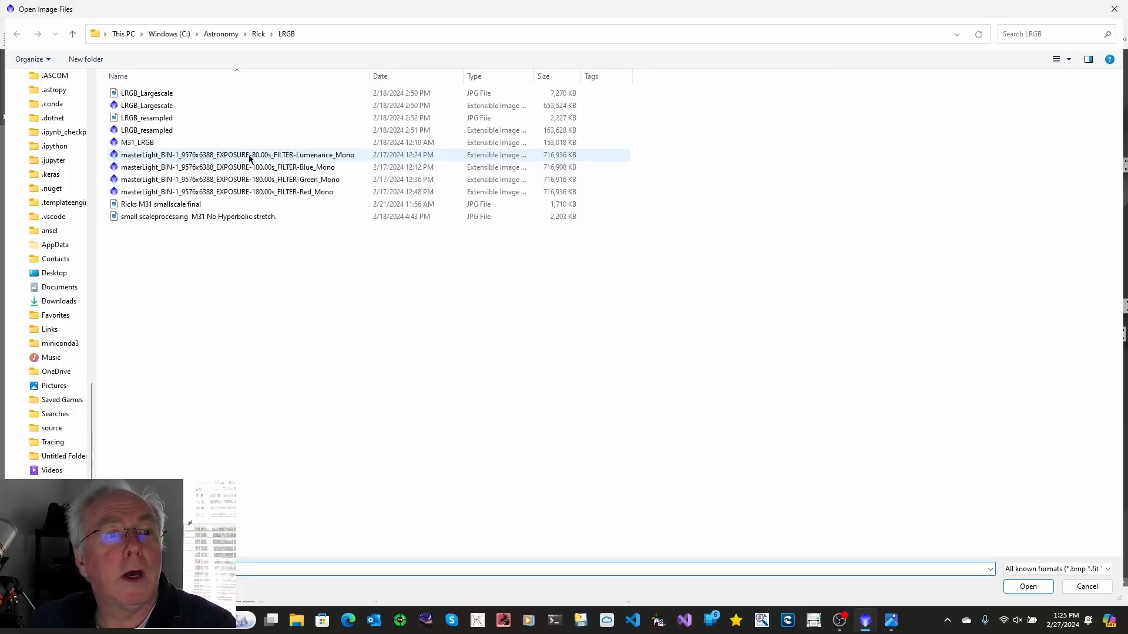
pyautogui.click(248, 154)
pyautogui.keyDown('ctrl'); pyautogui.click(252, 168); pyautogui.keyUp('ctrl')
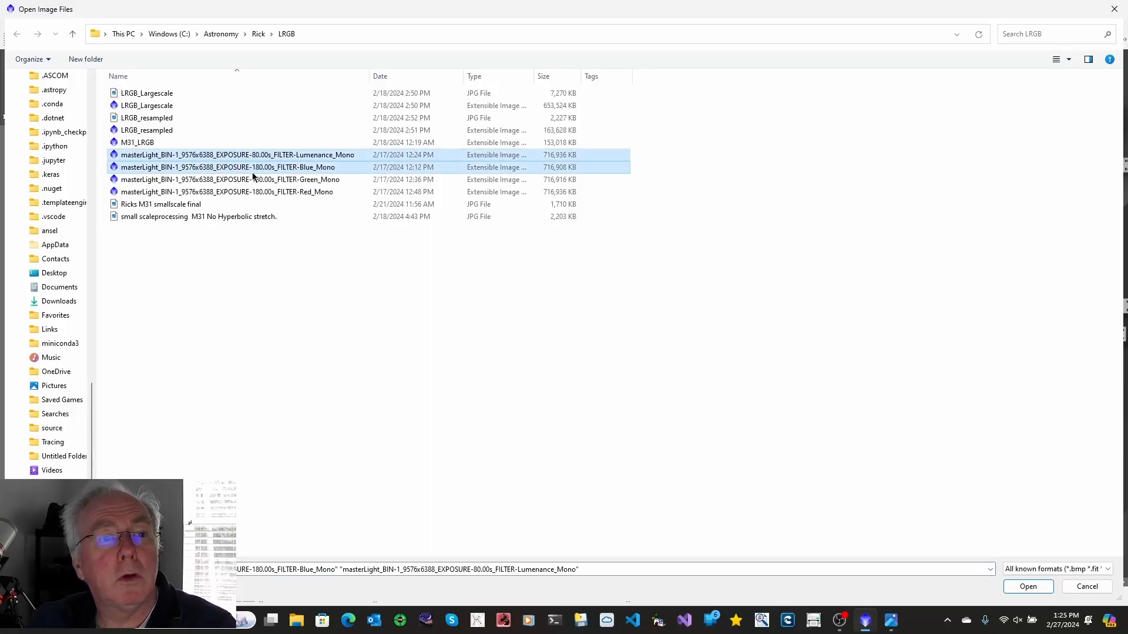
pyautogui.keyDown('ctrl'); pyautogui.click(254, 180); pyautogui.keyUp('ctrl')
pyautogui.keyDown('ctrl'); pyautogui.click(258, 193); pyautogui.keyUp('ctrl')
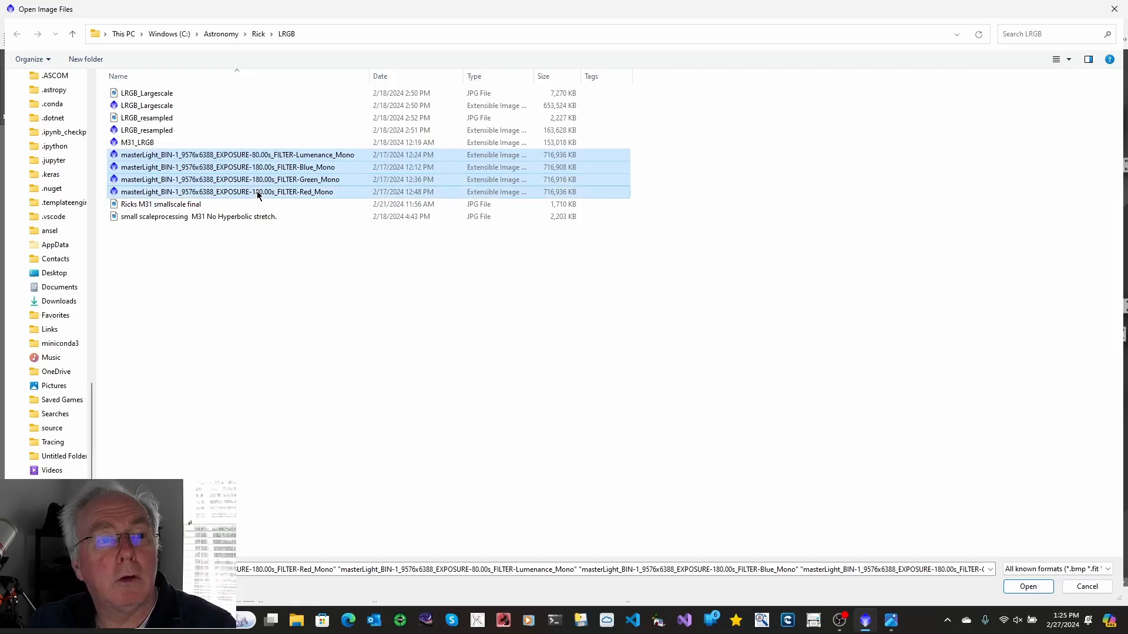
pyautogui.click(1035, 588)
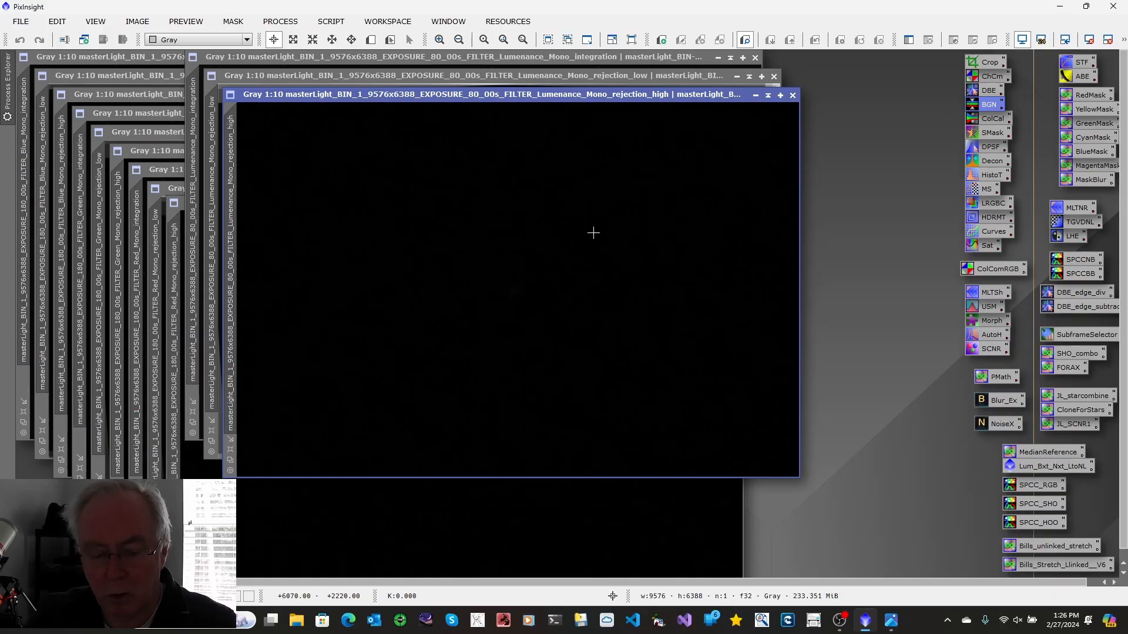
# Auto-stretch the Luminance rejection_high image and close both Luminance rejection_high and rejection_low images
pyautogui.hotkey('ctrl', 'a')
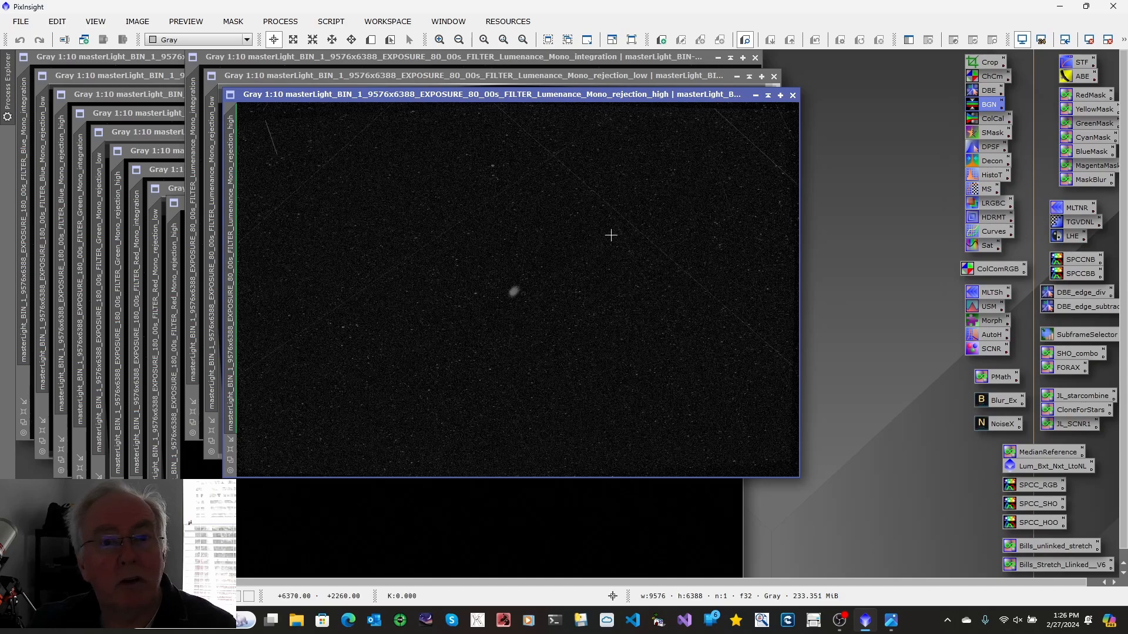
pyautogui.click(793, 95)
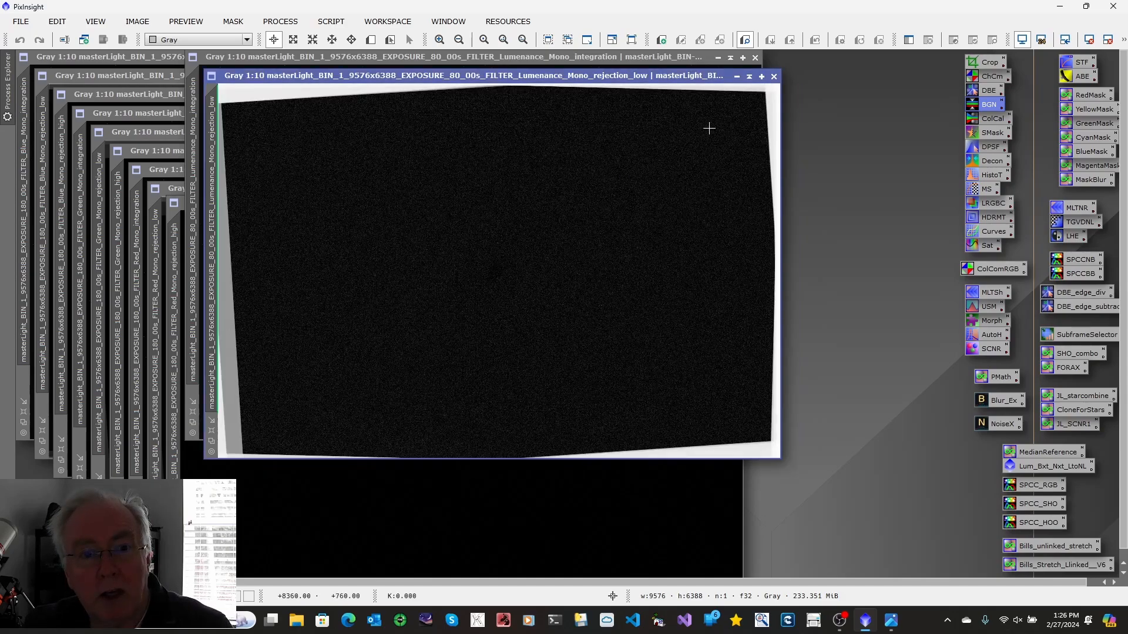
pyautogui.click(774, 76)
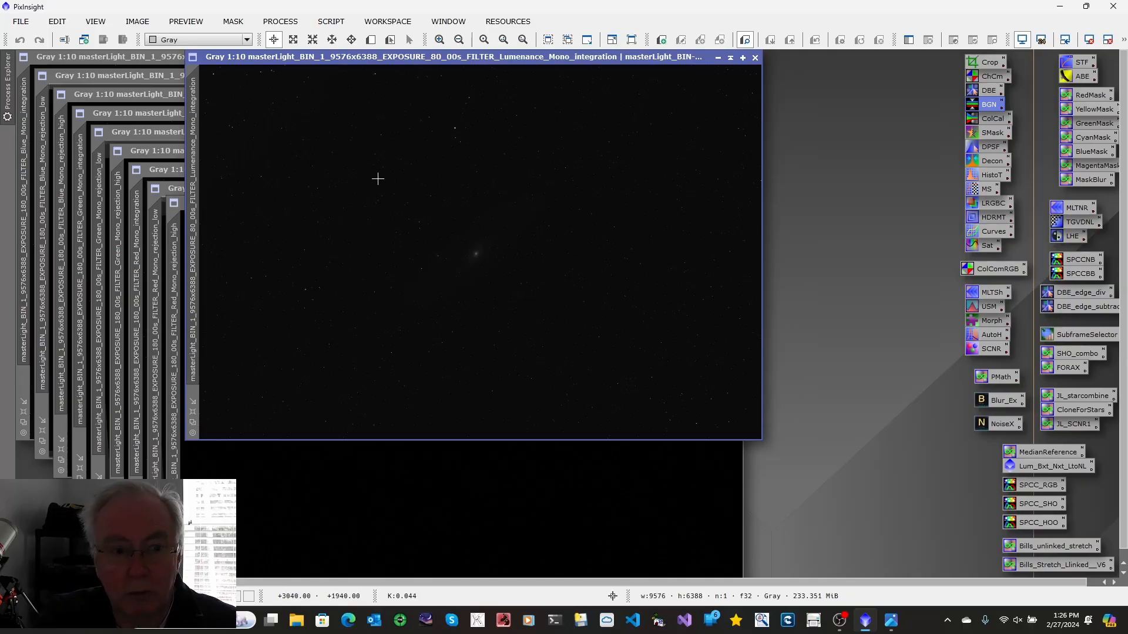
# Auto-stretch the Luminance integration image and rename its identifier to Lum
pyautogui.hotkey('ctrl', 'a')
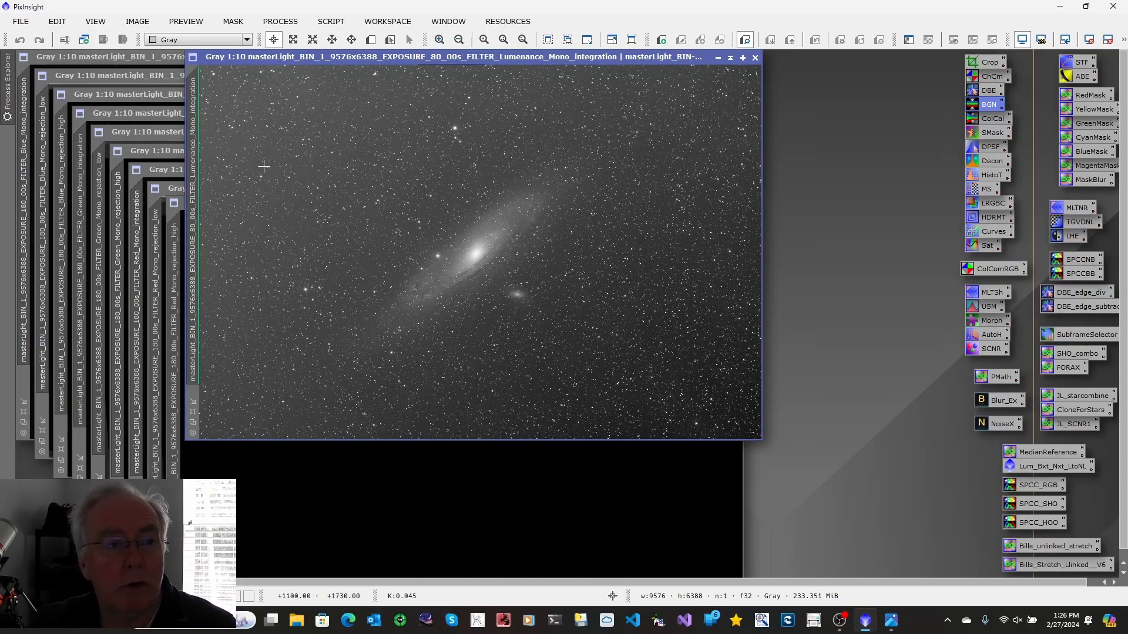
pyautogui.rightClick(198, 154)
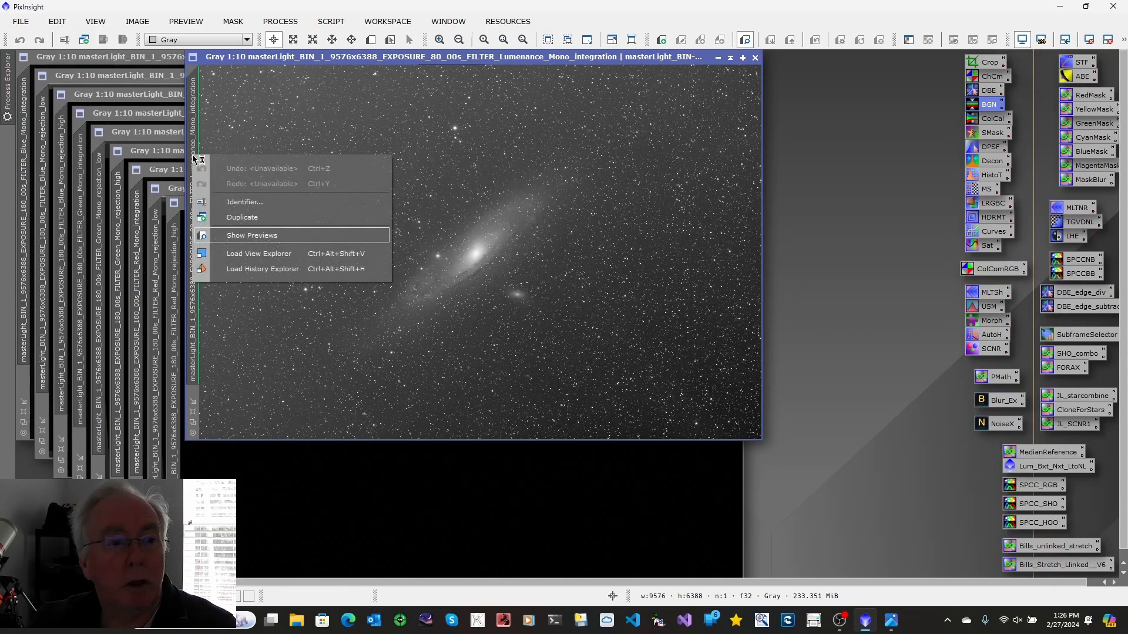
pyautogui.click(245, 201)
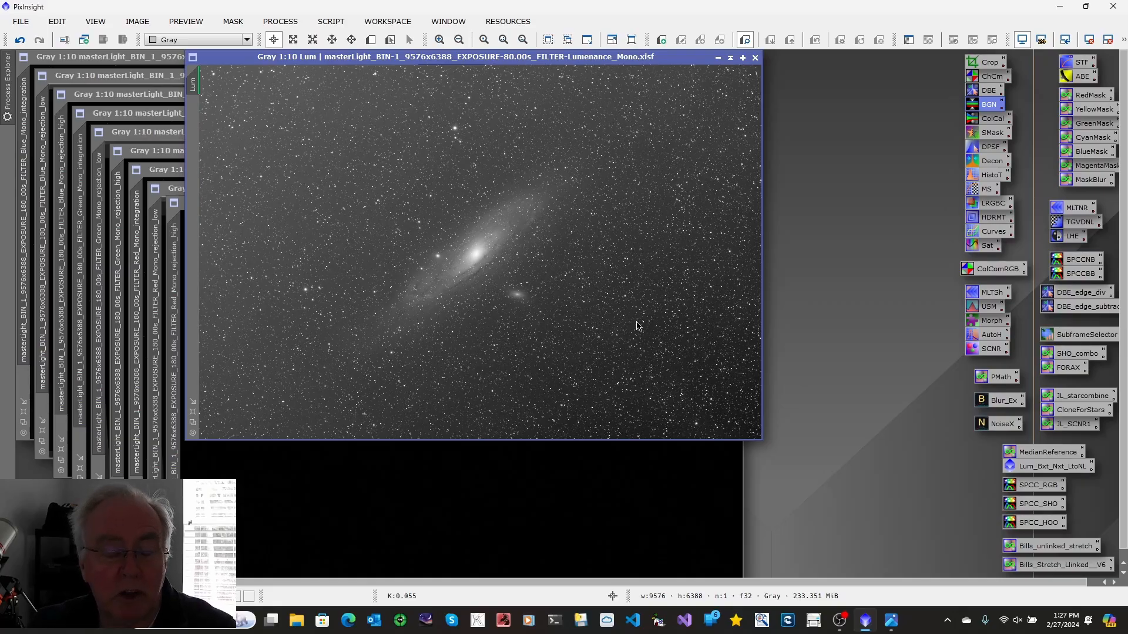
# Iconize the Lum image and place its icon at the top right of the workspace
pyautogui.click(718, 57)
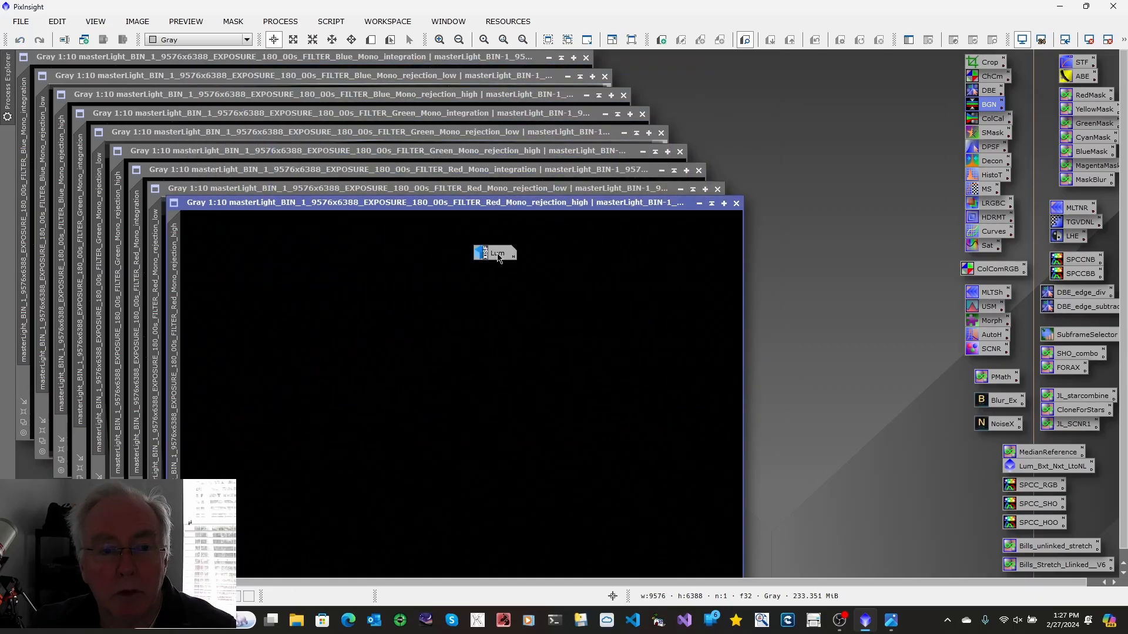
pyautogui.moveTo(498, 258); pyautogui.dragTo(789, 180)
pyautogui.moveTo(893, 77); pyautogui.dragTo(911, 73)
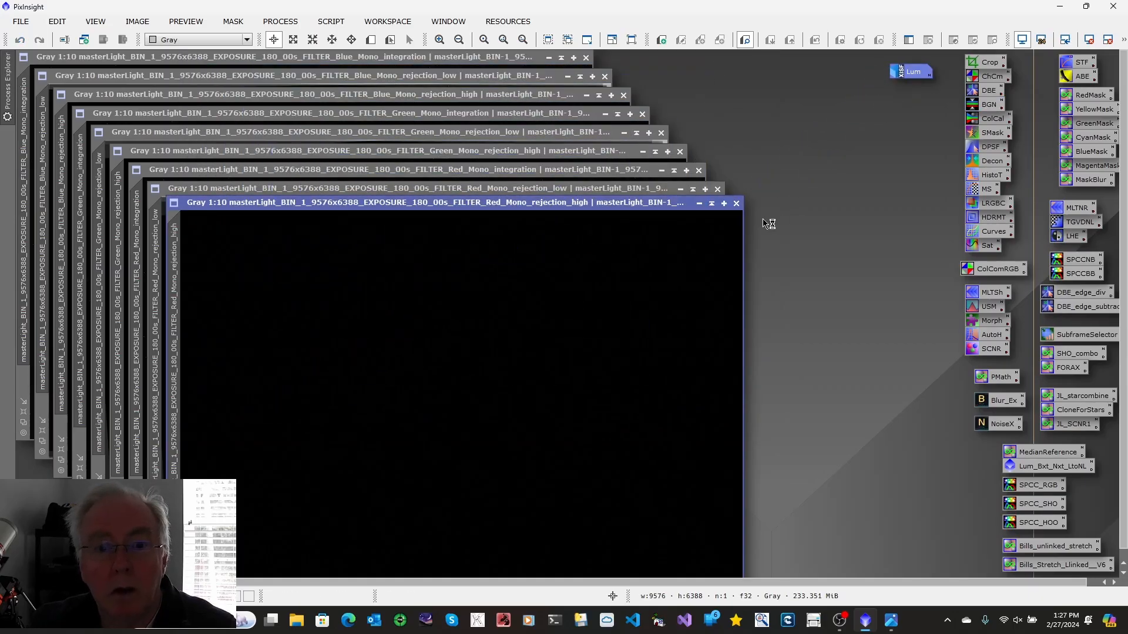
# Close the Red rejection images and rename the Red integration image's identifier to Red
pyautogui.click(735, 203)
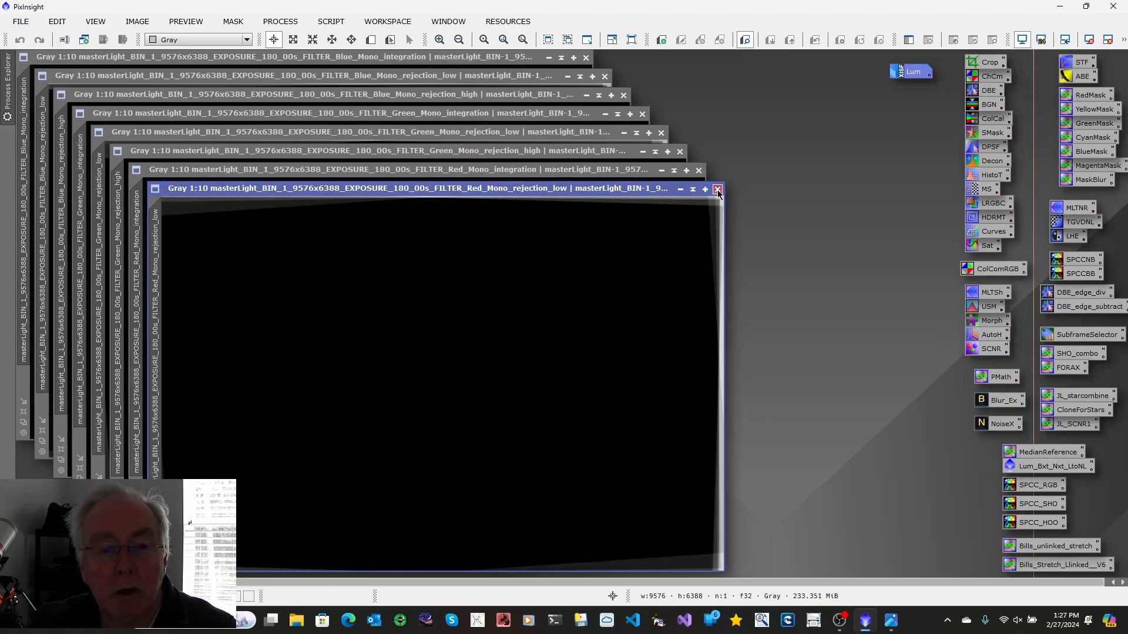
pyautogui.click(718, 190)
pyautogui.rightClick(142, 238)
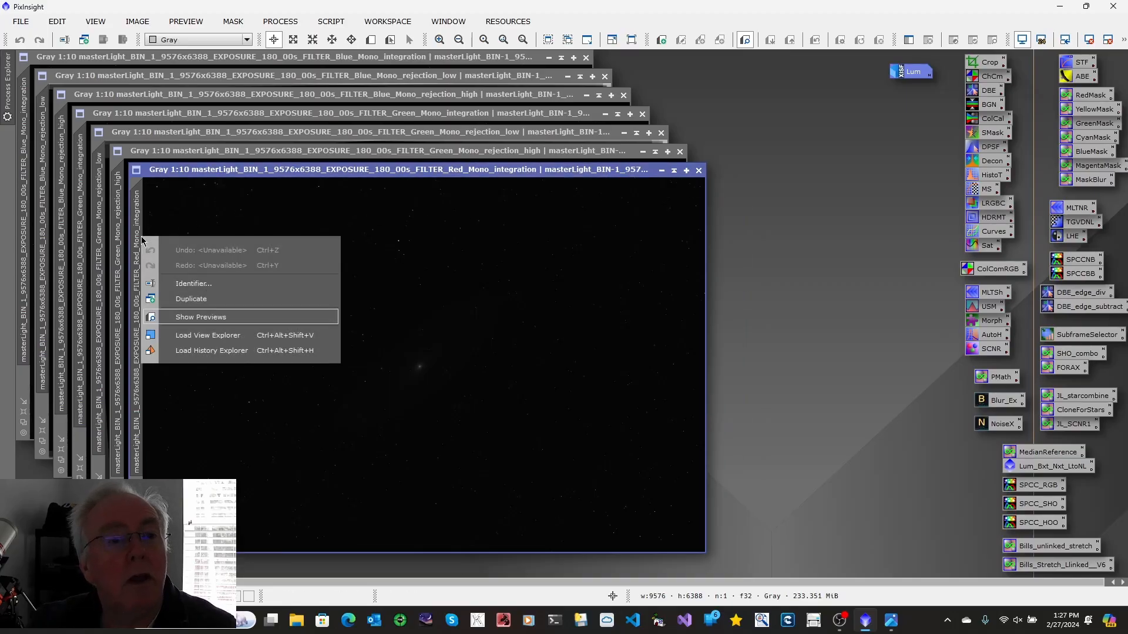
pyautogui.click(184, 286)
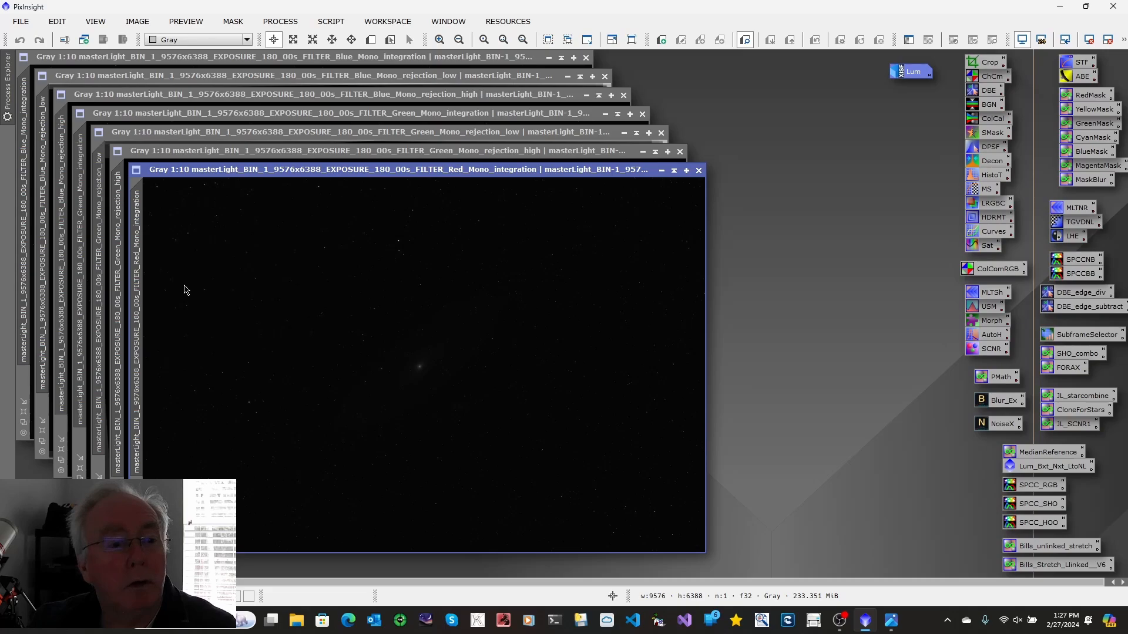
pyautogui.write('Red')
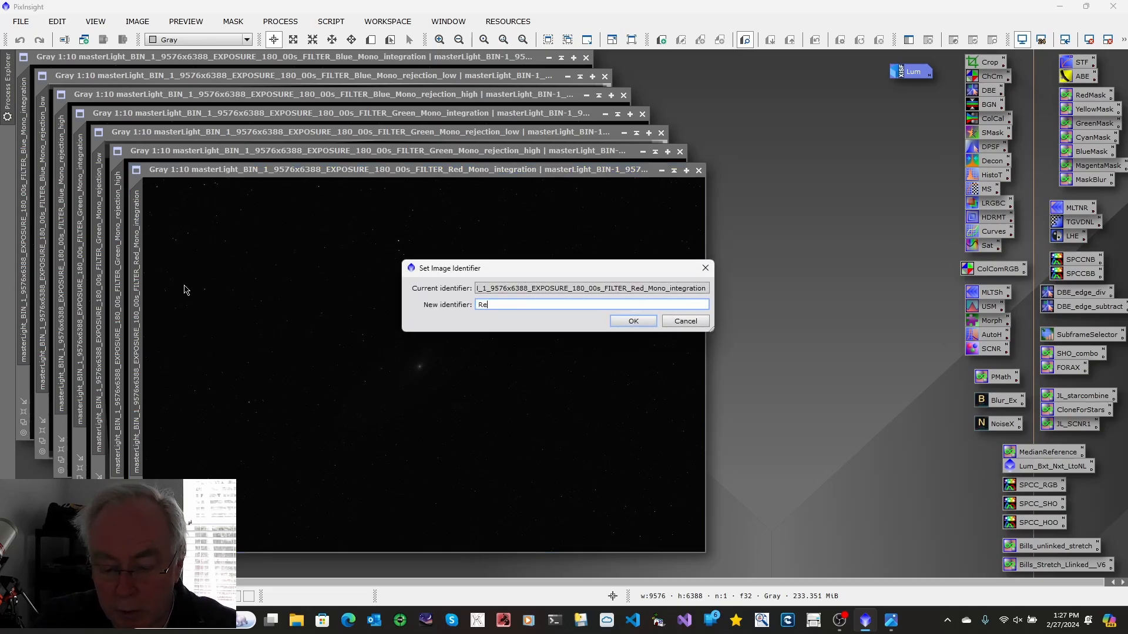
pyautogui.click(628, 320)
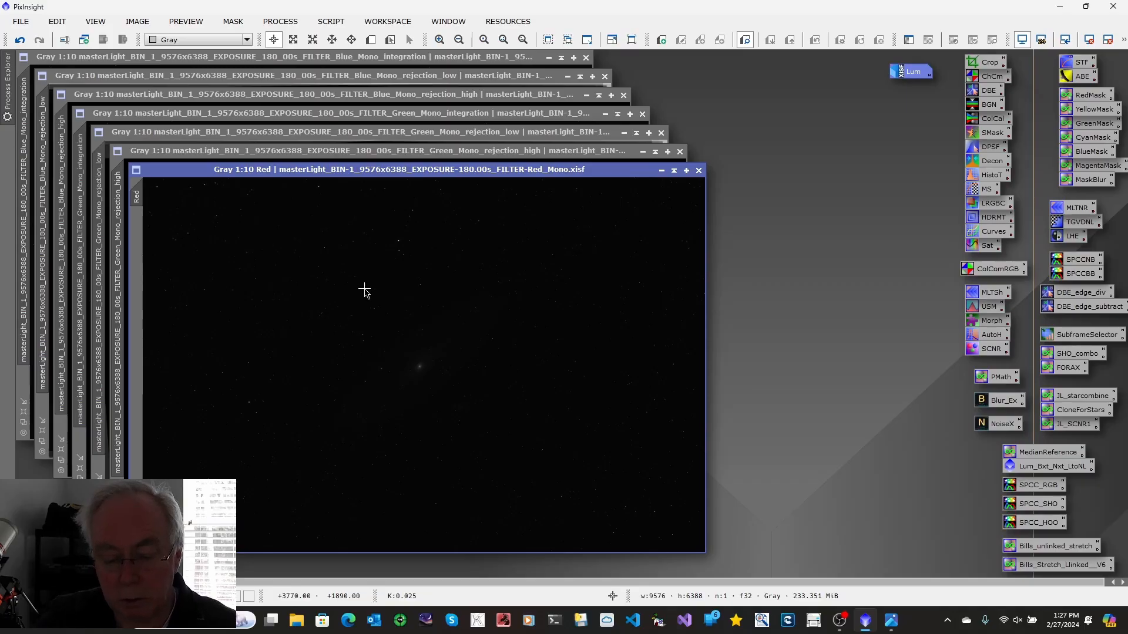
# Auto-stretch the Red image, iconize it, and place its icon below Lum
pyautogui.hotkey('ctrl', 'a')
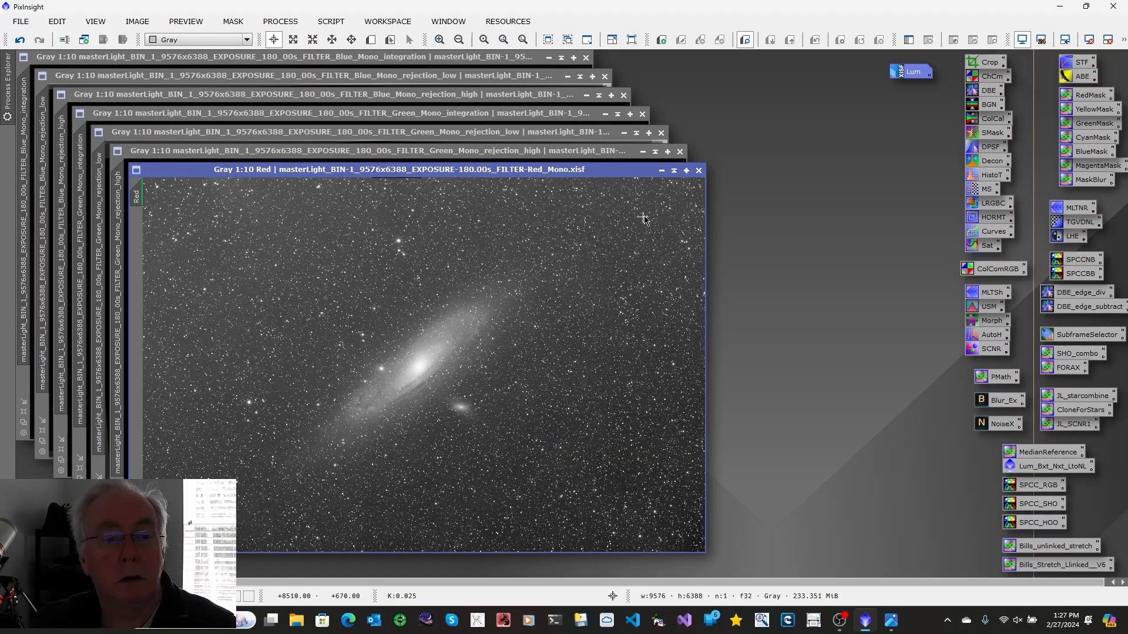
pyautogui.click(661, 170)
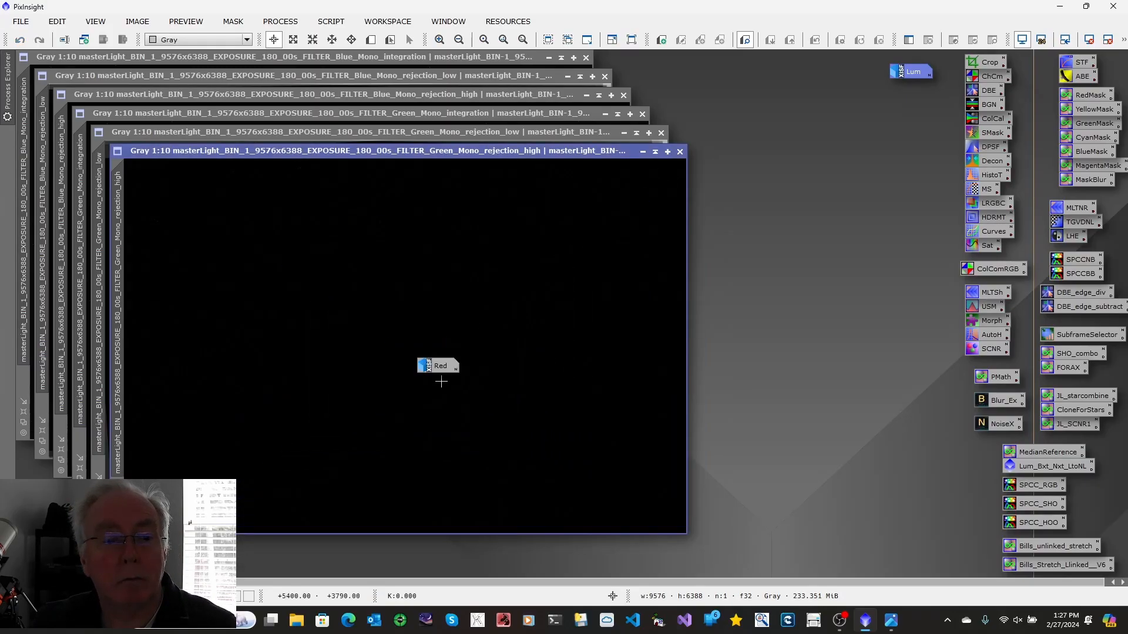
pyautogui.moveTo(438, 365); pyautogui.dragTo(912, 101)
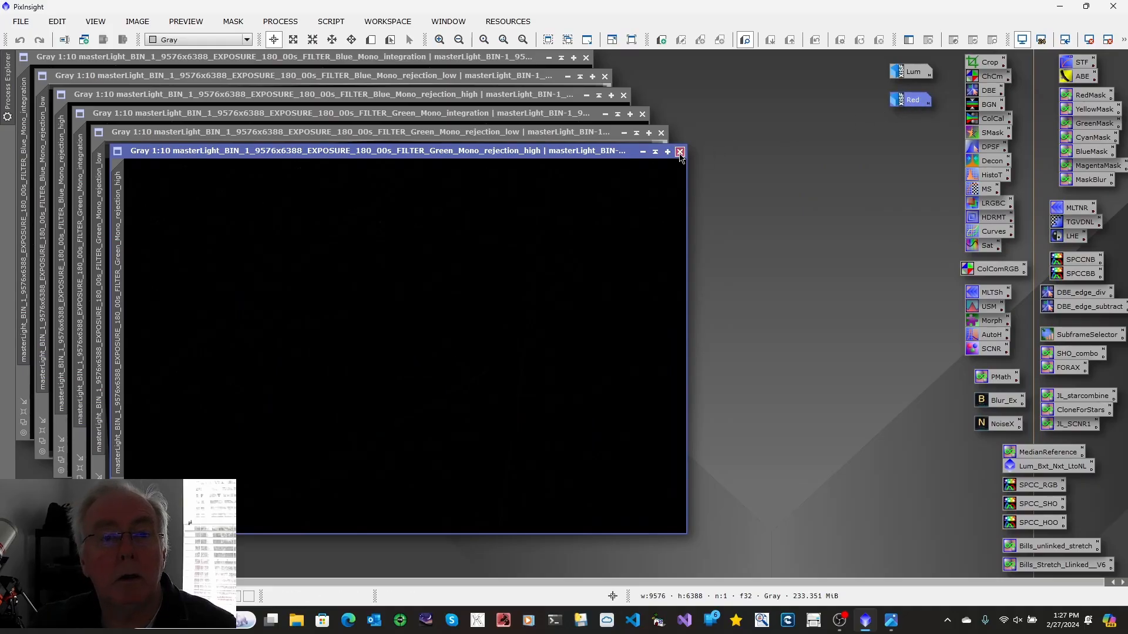
# Close the Green rejection images and rename the Green integration image's identifier to Green
pyautogui.click(679, 152)
pyautogui.click(661, 134)
pyautogui.hotkey('shift', 'n')
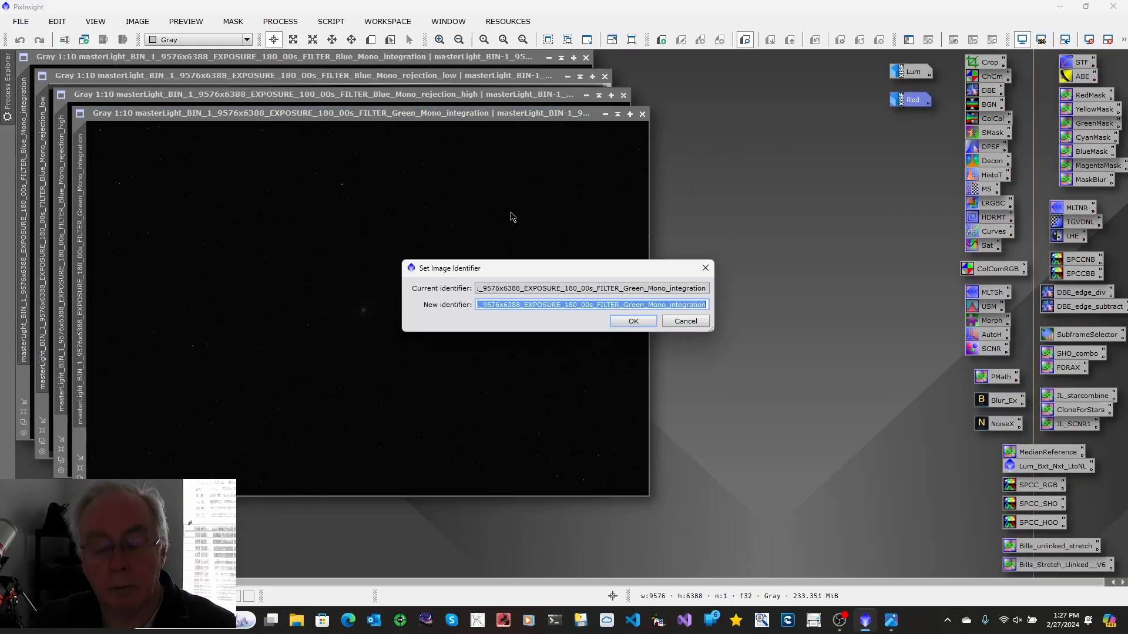
pyautogui.write('Gree')
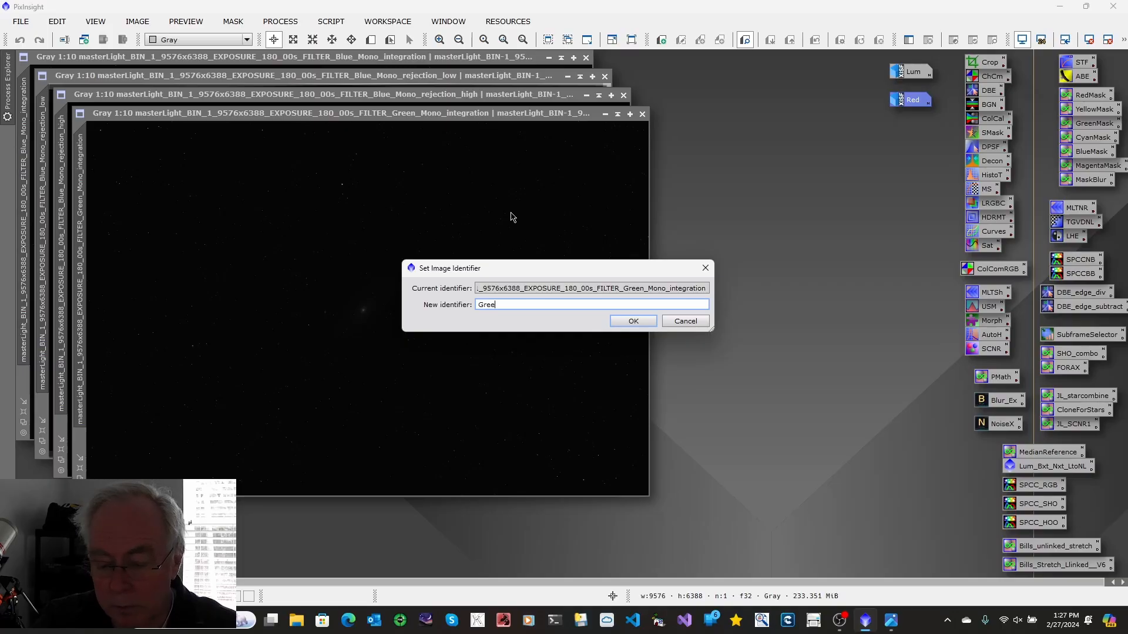
pyautogui.write('n')
pyautogui.click(643, 322)
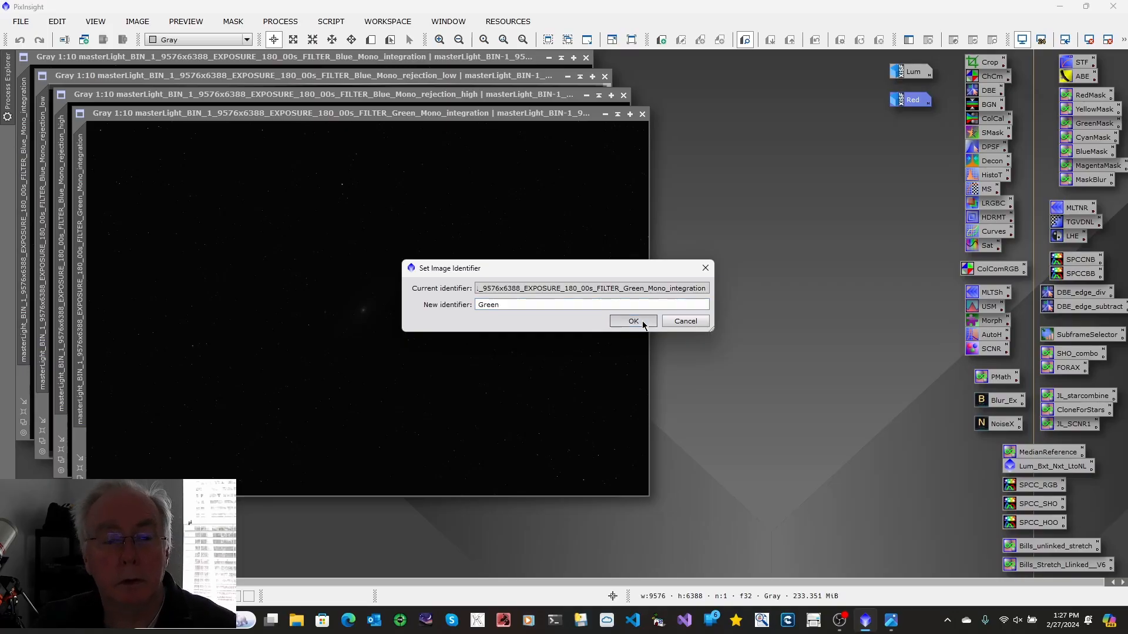
# Auto-stretch the Green image and iconize it below Red
pyautogui.hotkey('ctrl', 'a')
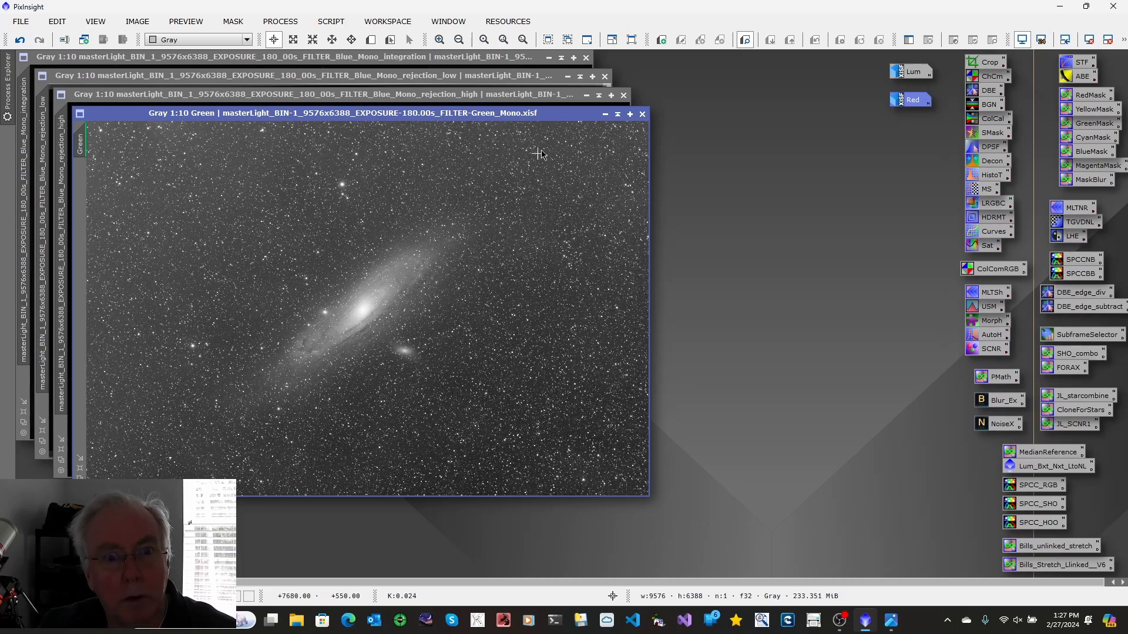
pyautogui.click(605, 114)
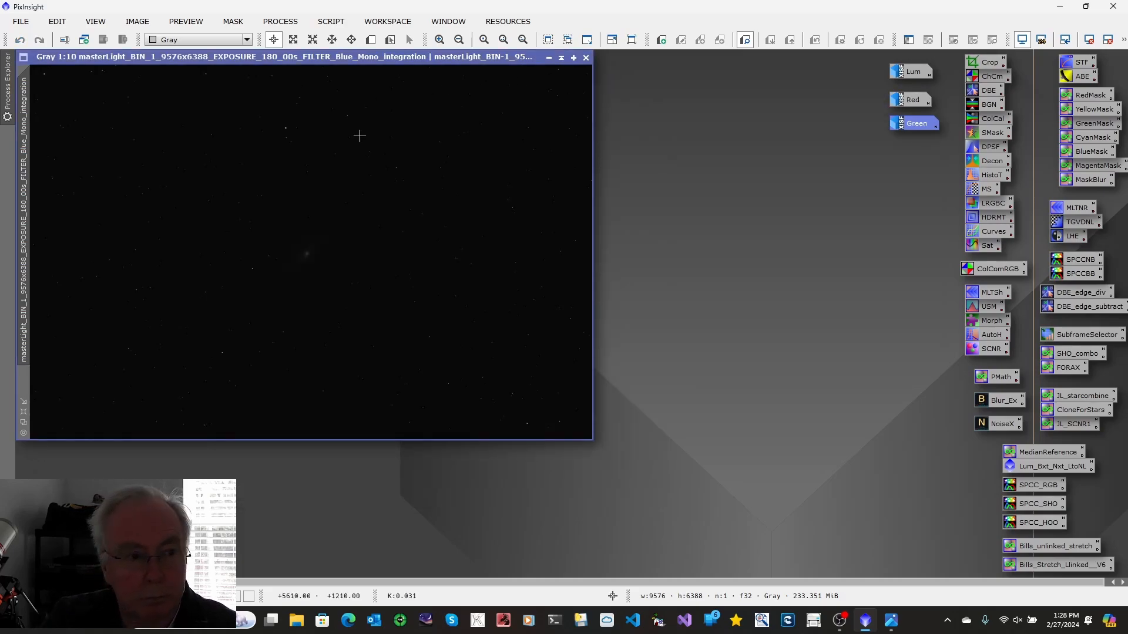
# Auto-stretch the Blue integration image and rename its identifier to Blue
pyautogui.hotkey('ctrl', 'a')
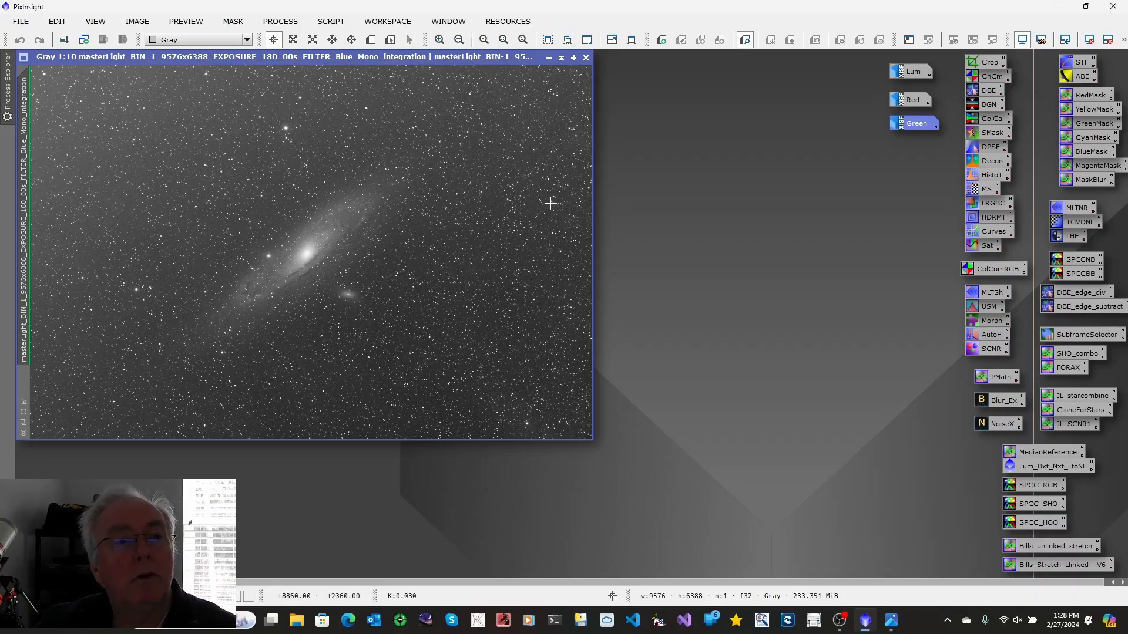
pyautogui.rightClick(30, 141)
pyautogui.click(80, 189)
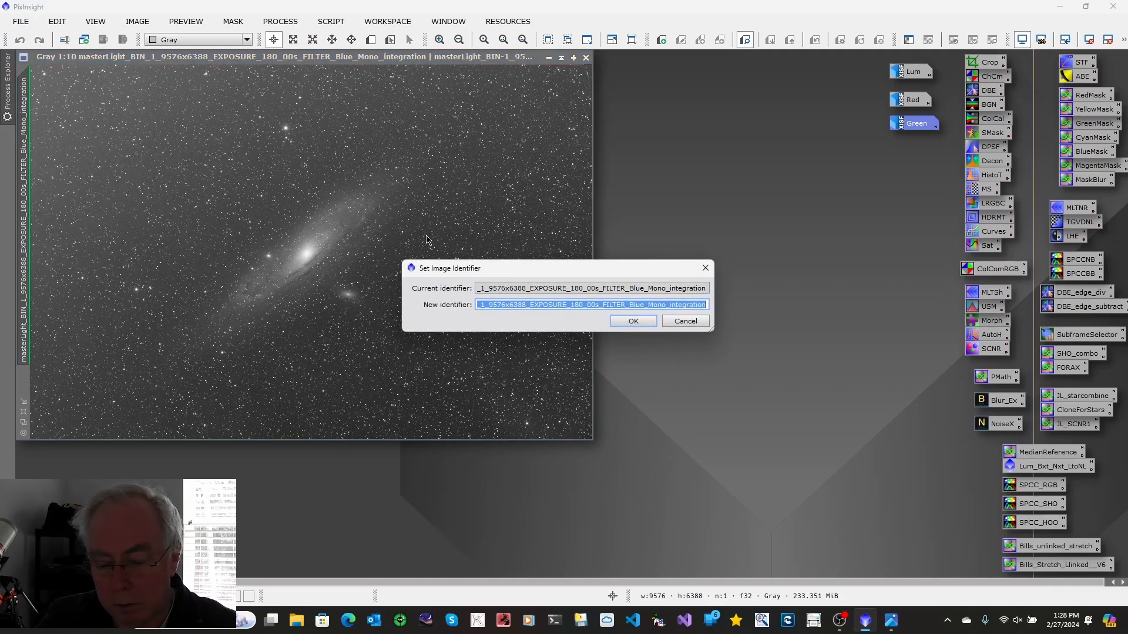
pyautogui.write('Blue')
pyautogui.press('Return')
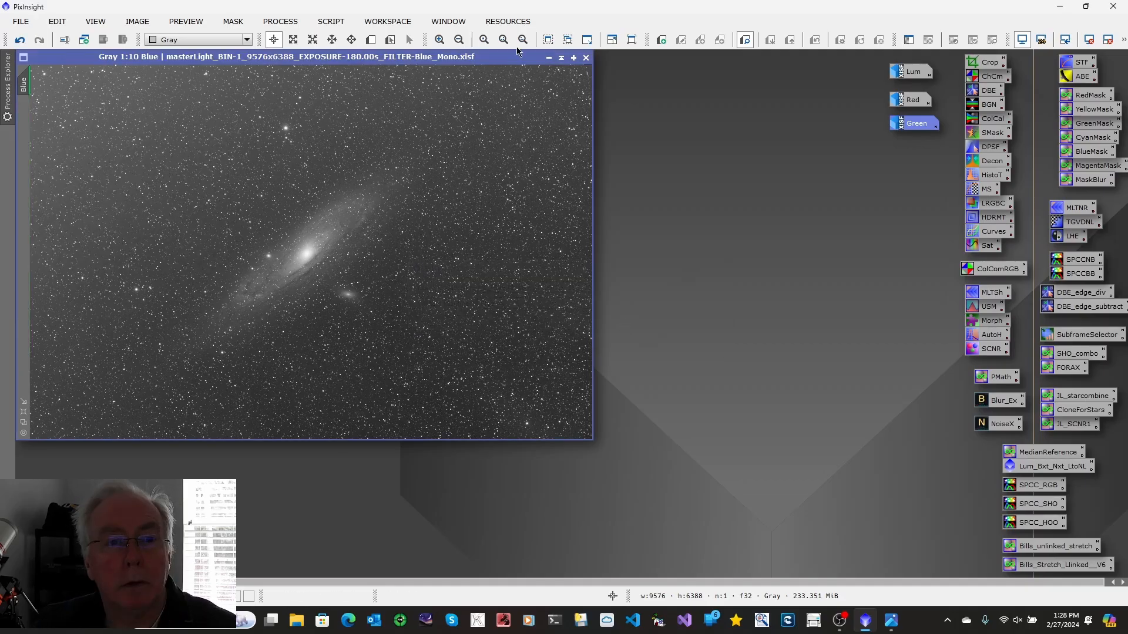
# Iconize the Blue image and place its icon below Green
pyautogui.click(550, 59)
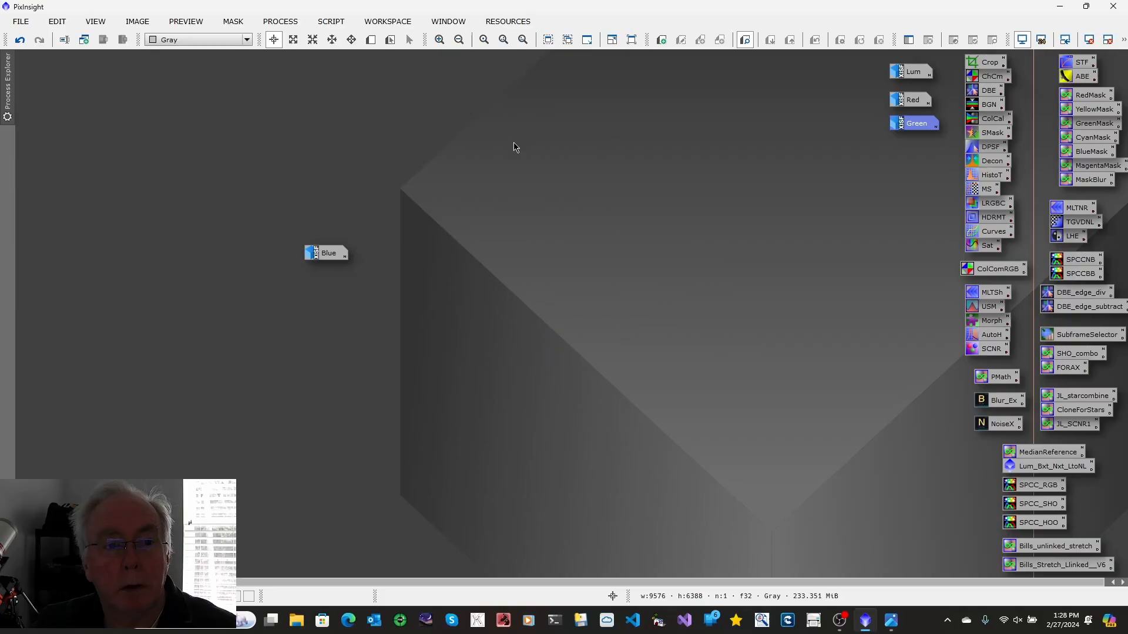
pyautogui.click(337, 261)
pyautogui.moveTo(340, 263); pyautogui.dragTo(838, 232)
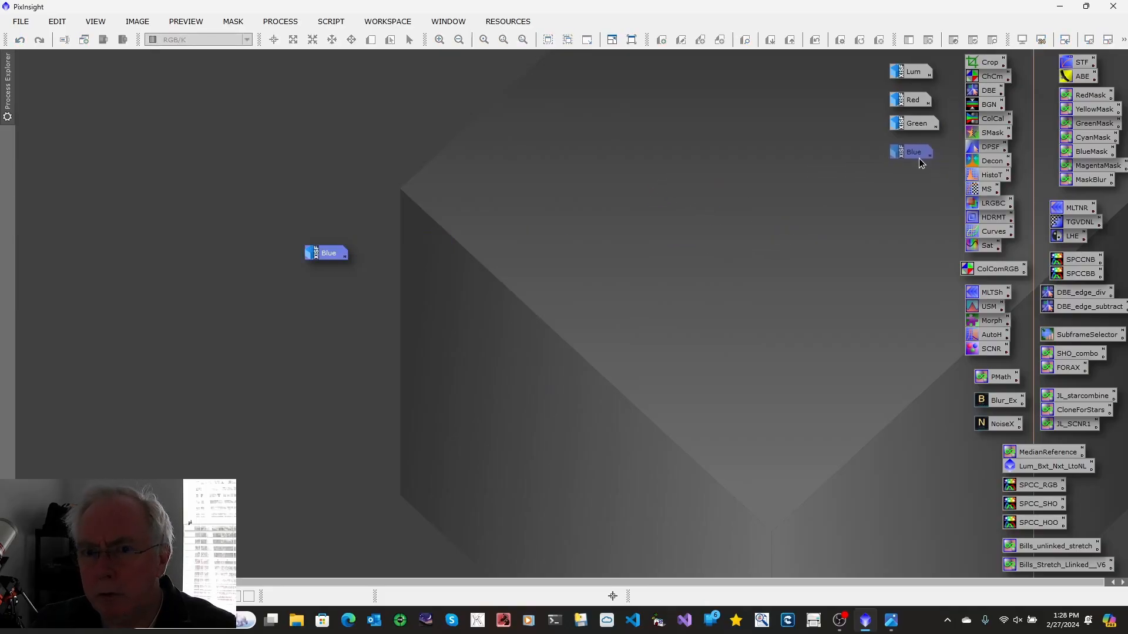
pyautogui.moveTo(920, 162); pyautogui.dragTo(920, 163)
pyautogui.moveTo(920, 163)
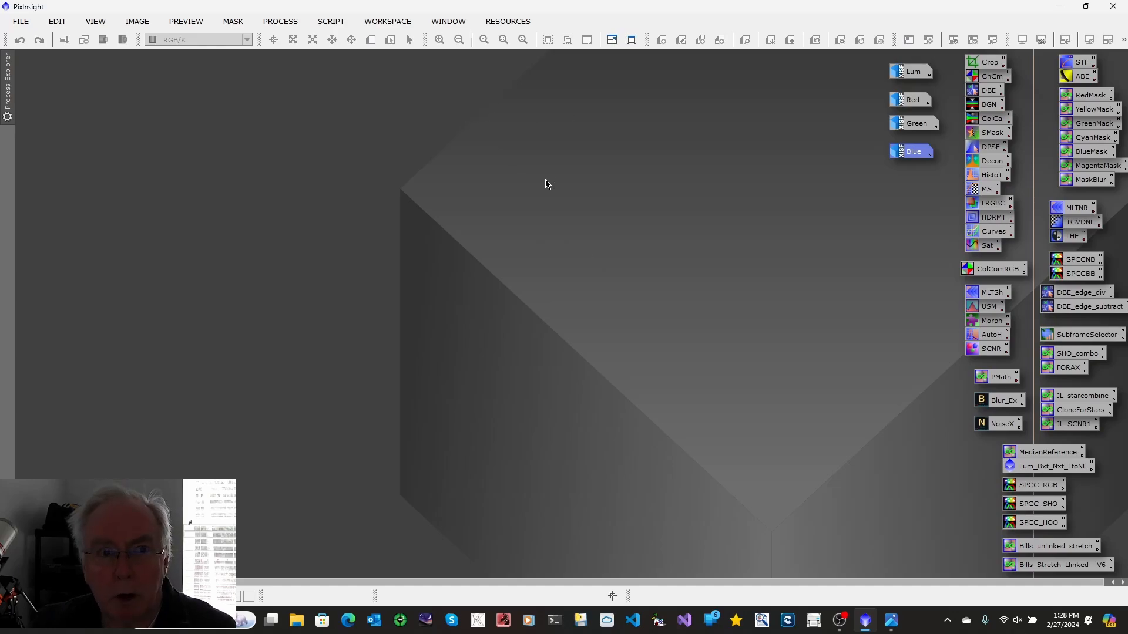
# Review the WeightedBatchPreprocessing script's rejection map and light frame settings, then consult the LRGB workflow diagram
pyautogui.click(328, 24)
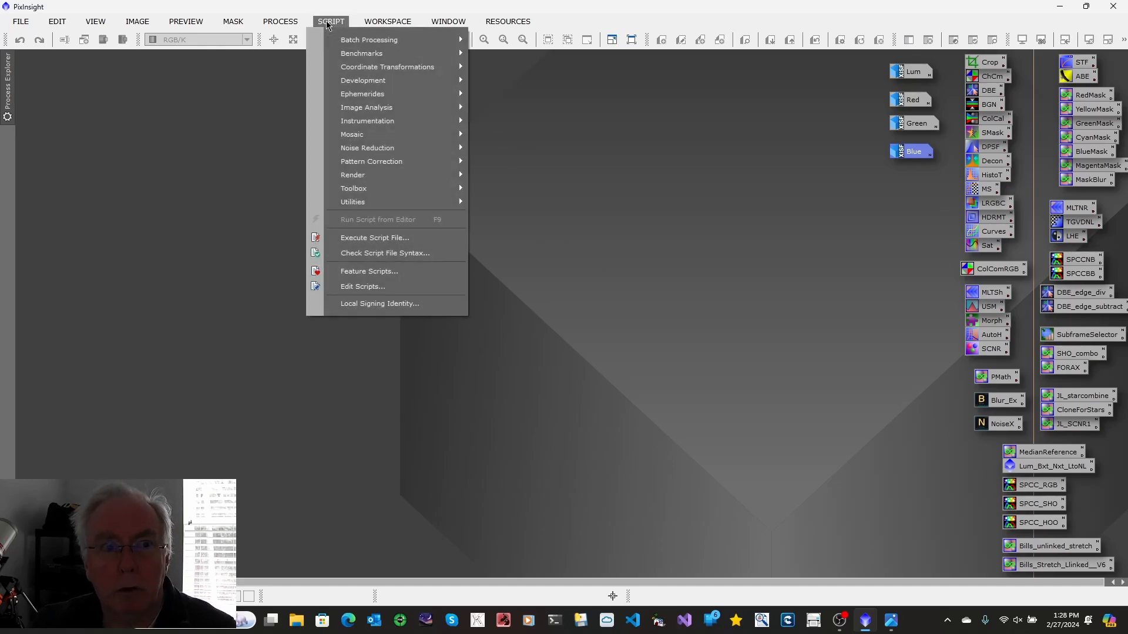
pyautogui.moveTo(347, 41)
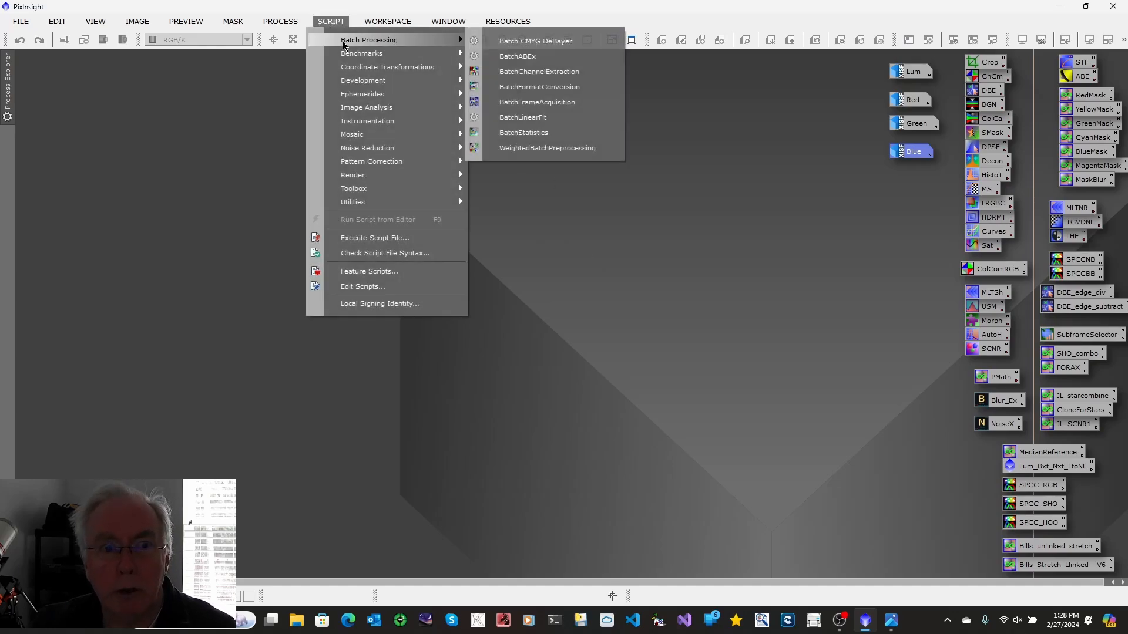
pyautogui.click(574, 151)
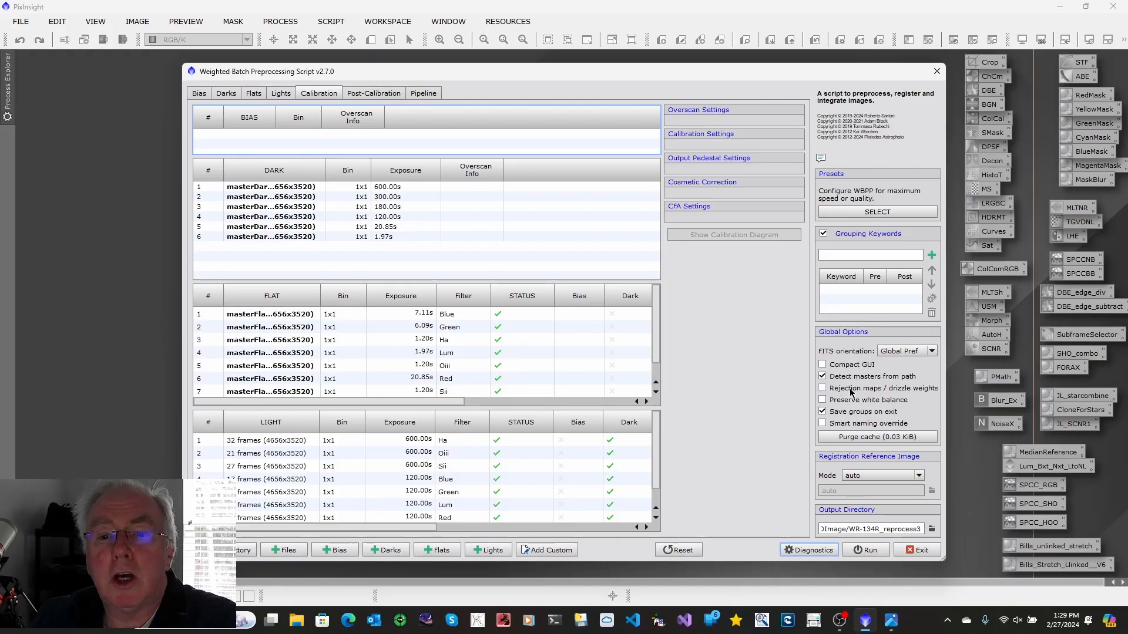
pyautogui.click(822, 389)
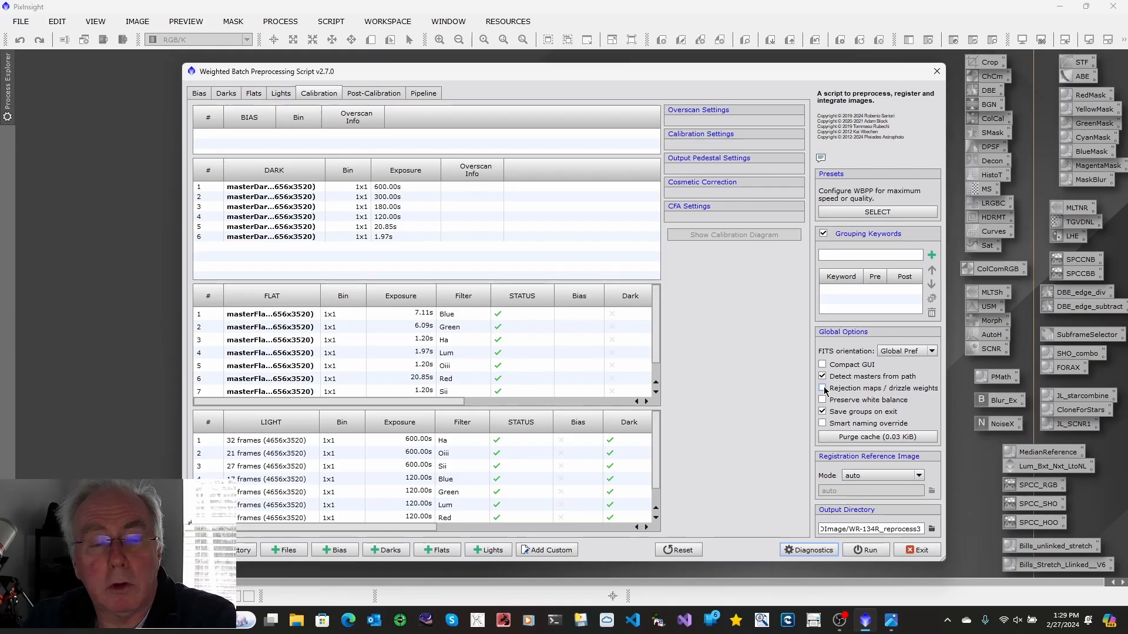
pyautogui.click(823, 389)
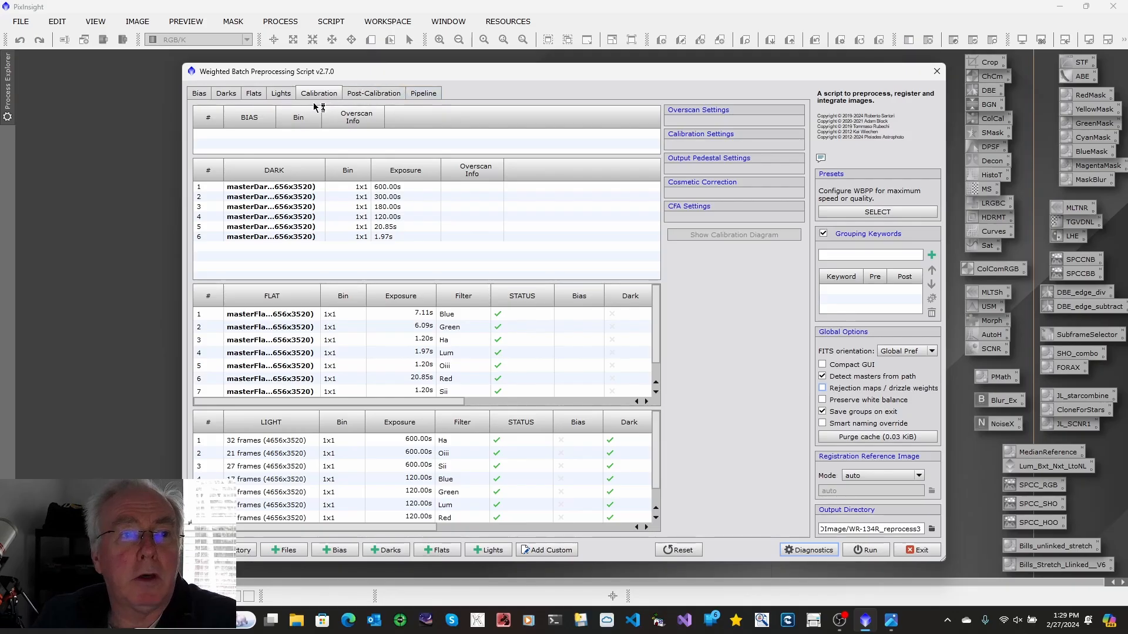
pyautogui.click(280, 94)
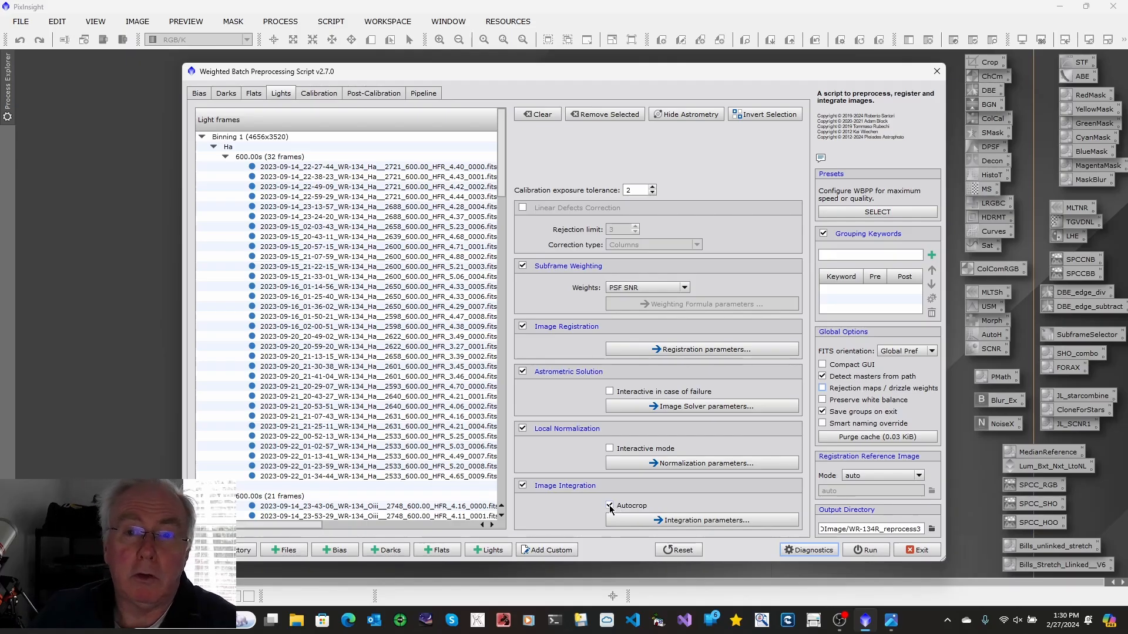
pyautogui.click(936, 73)
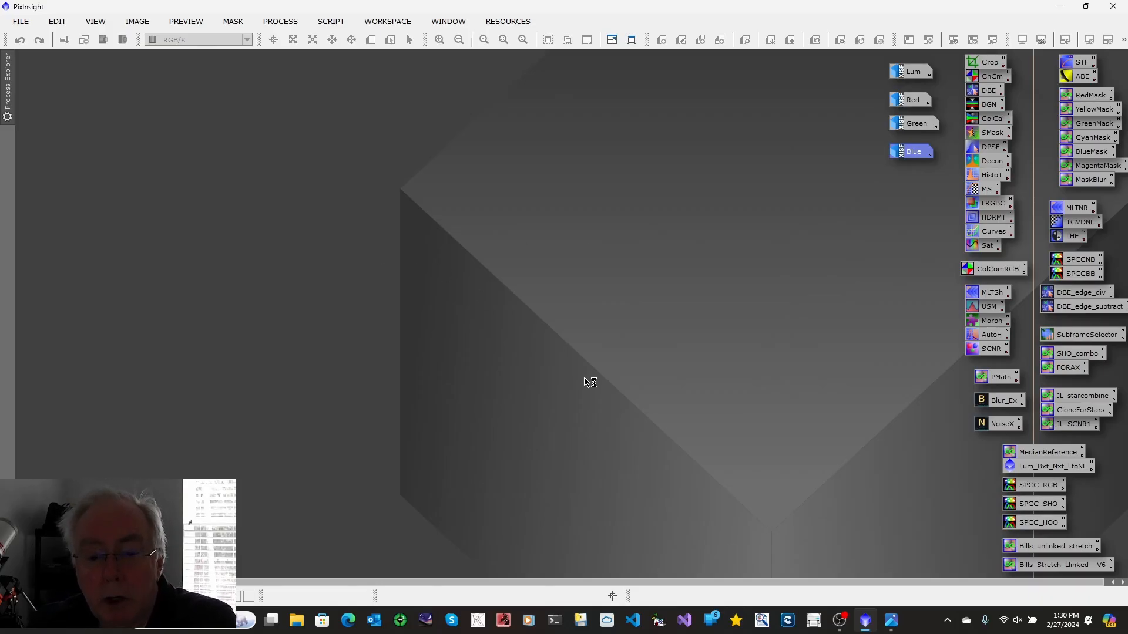
pyautogui.click(890, 621)
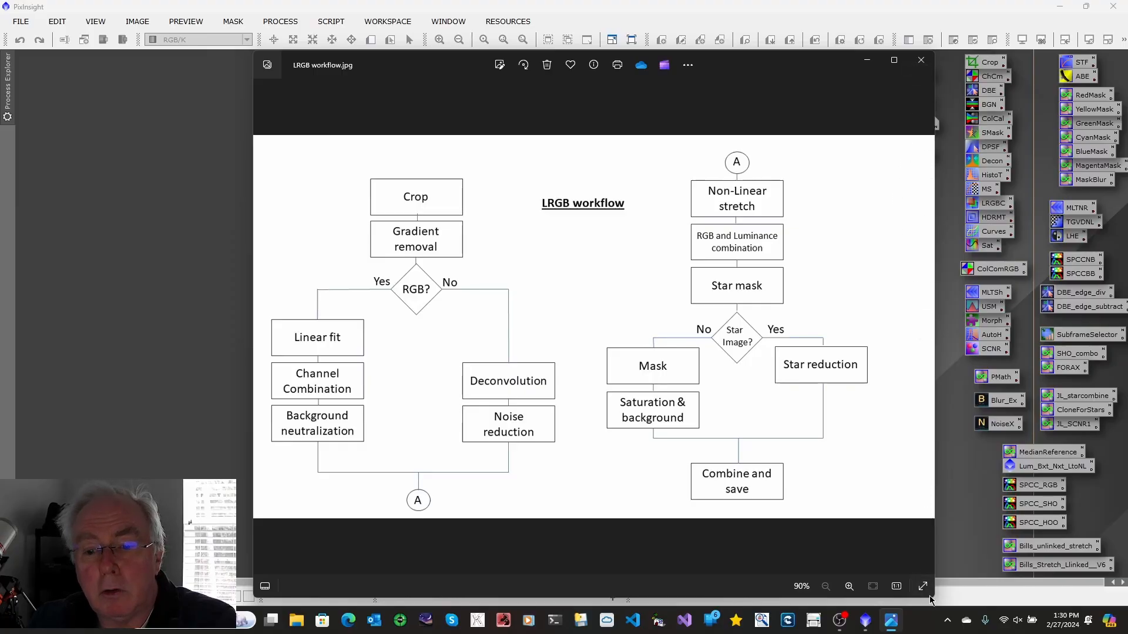
pyautogui.click(872, 62)
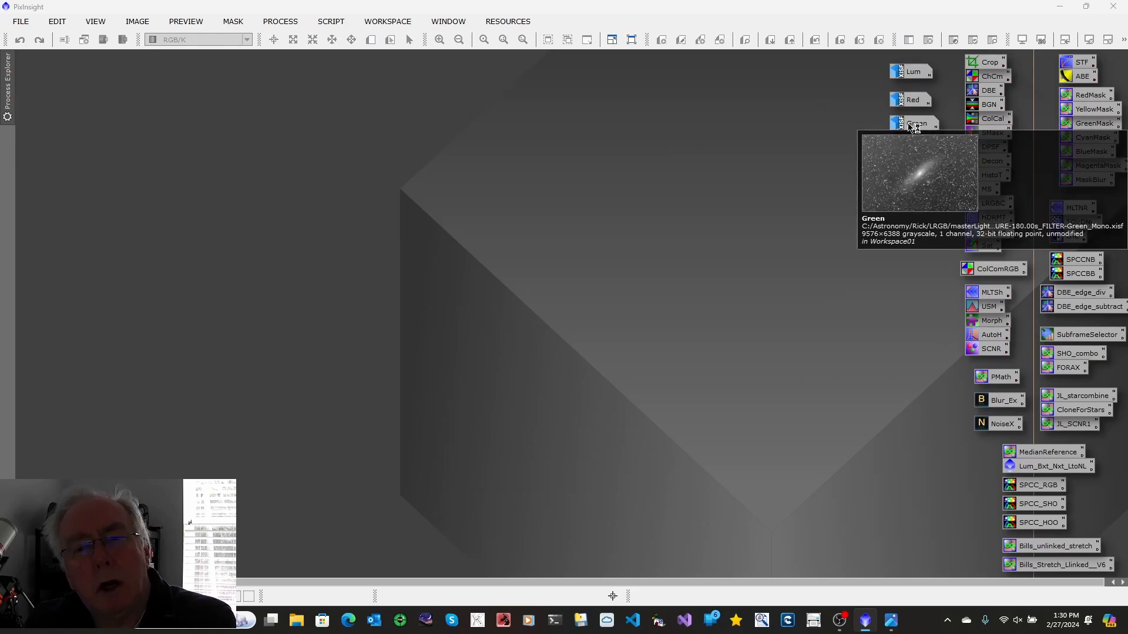
# Open the Lum image and inspect its statistics with the Statistics process
pyautogui.doubleClick(905, 75)
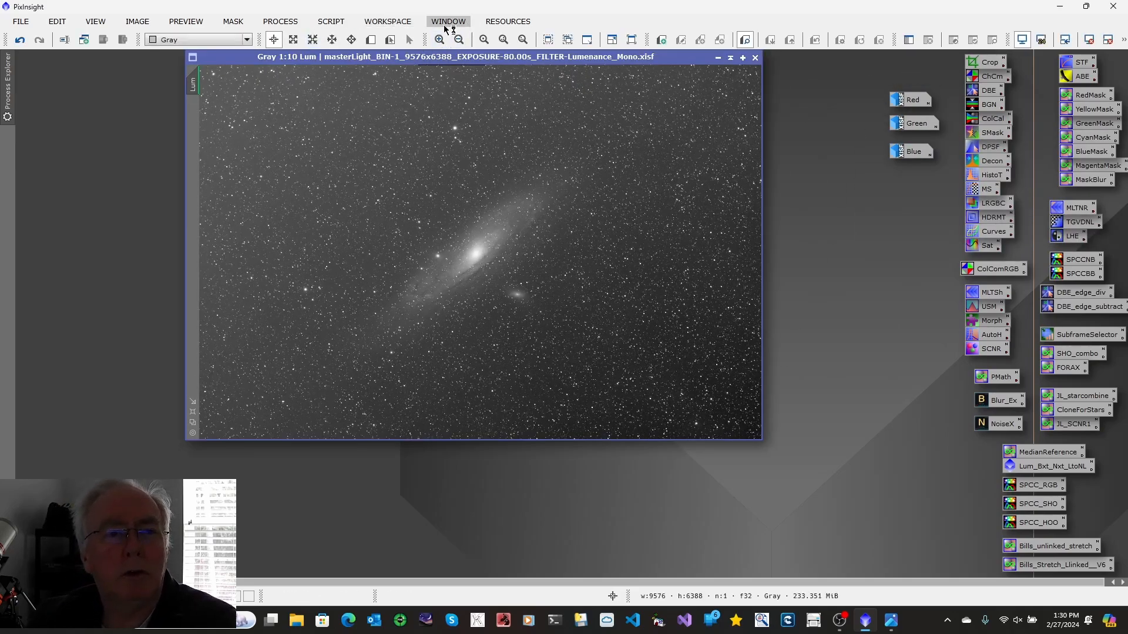
pyautogui.click(281, 23)
pyautogui.moveTo(393, 14)
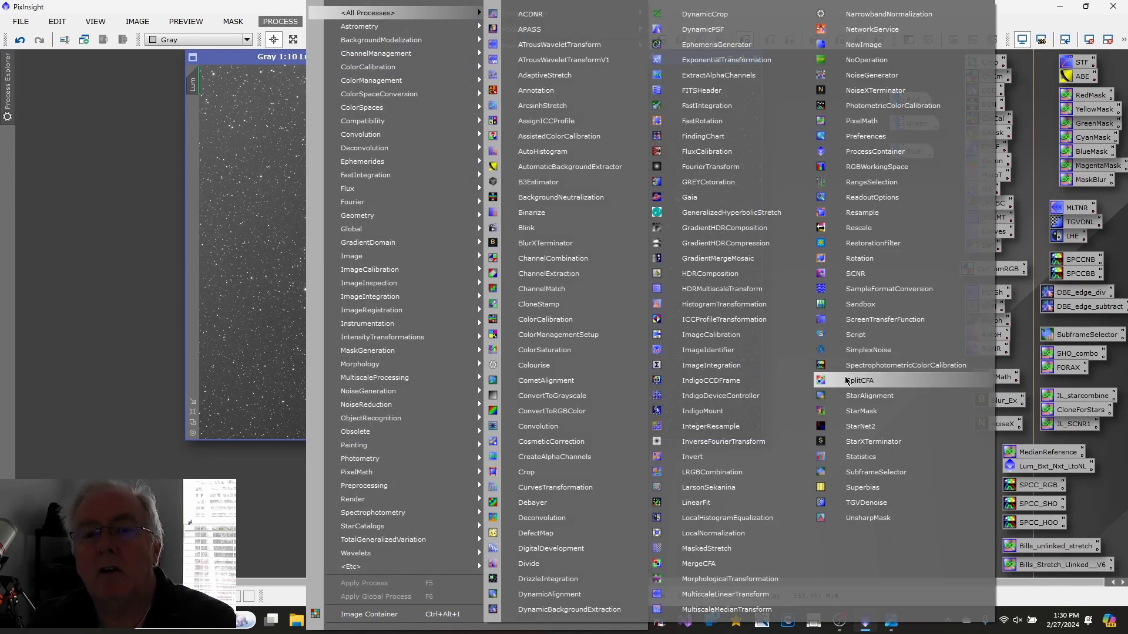
pyautogui.click(861, 457)
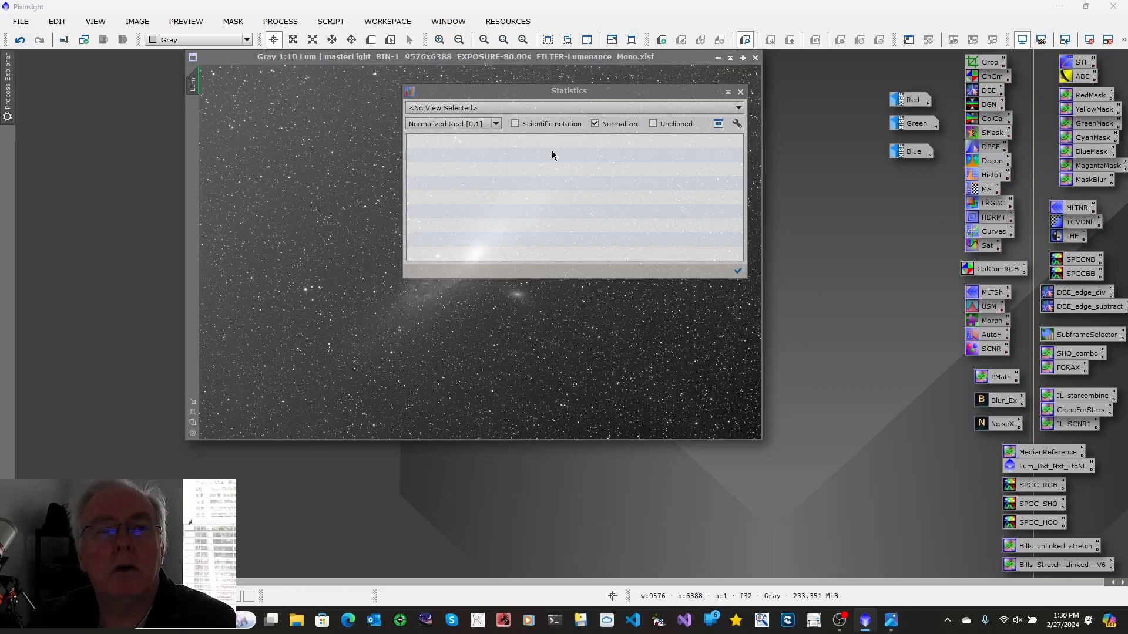
pyautogui.click(739, 110)
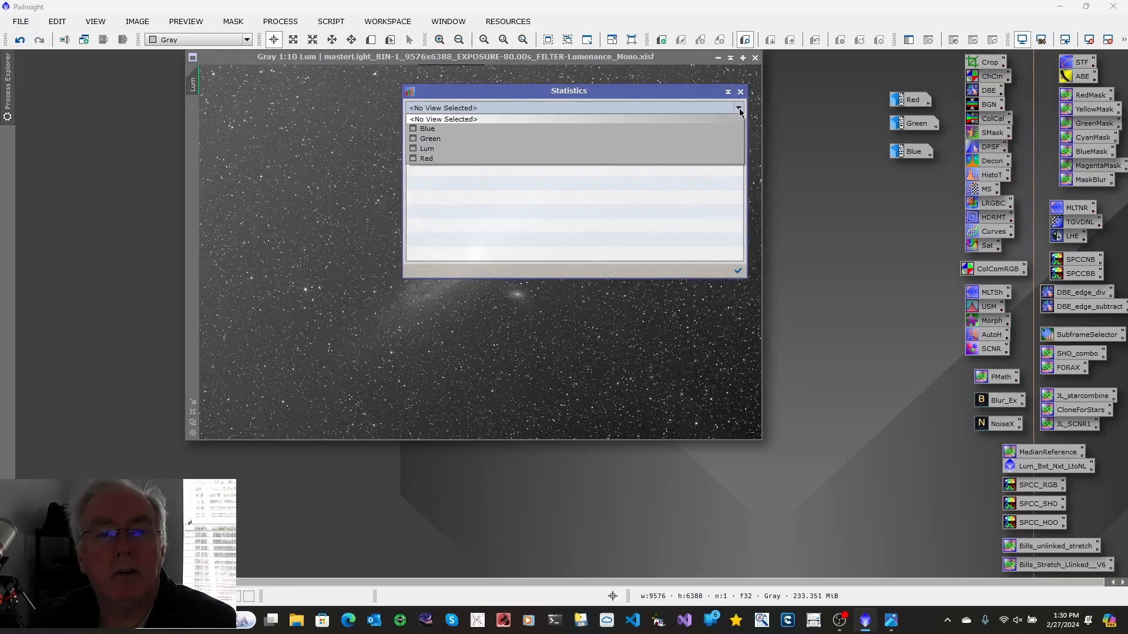
pyautogui.click(447, 150)
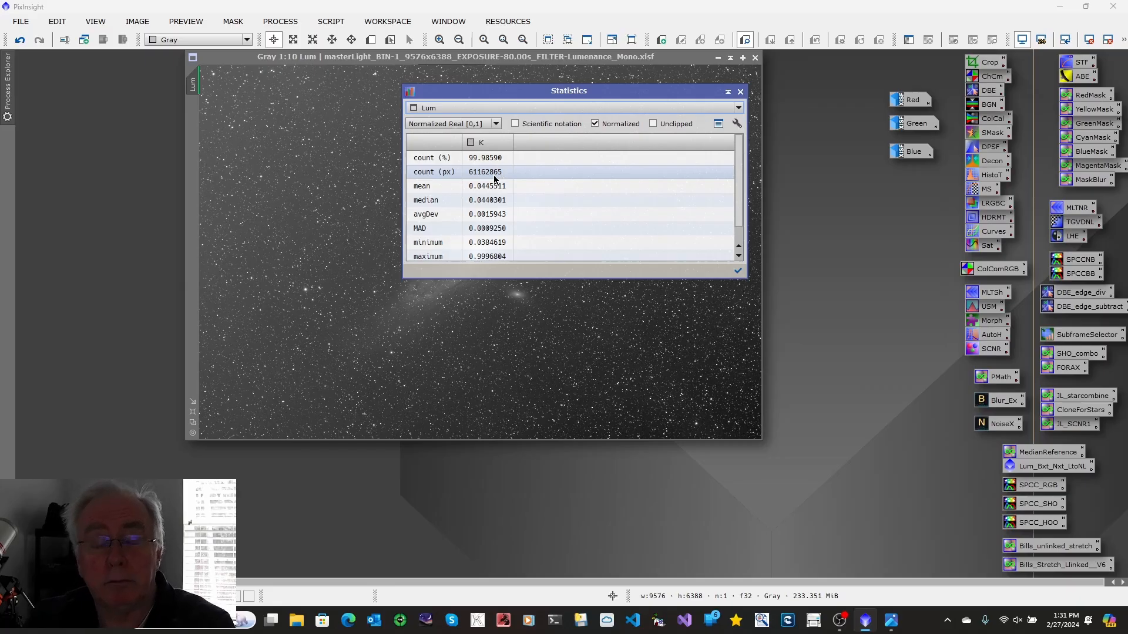
pyautogui.click(740, 91)
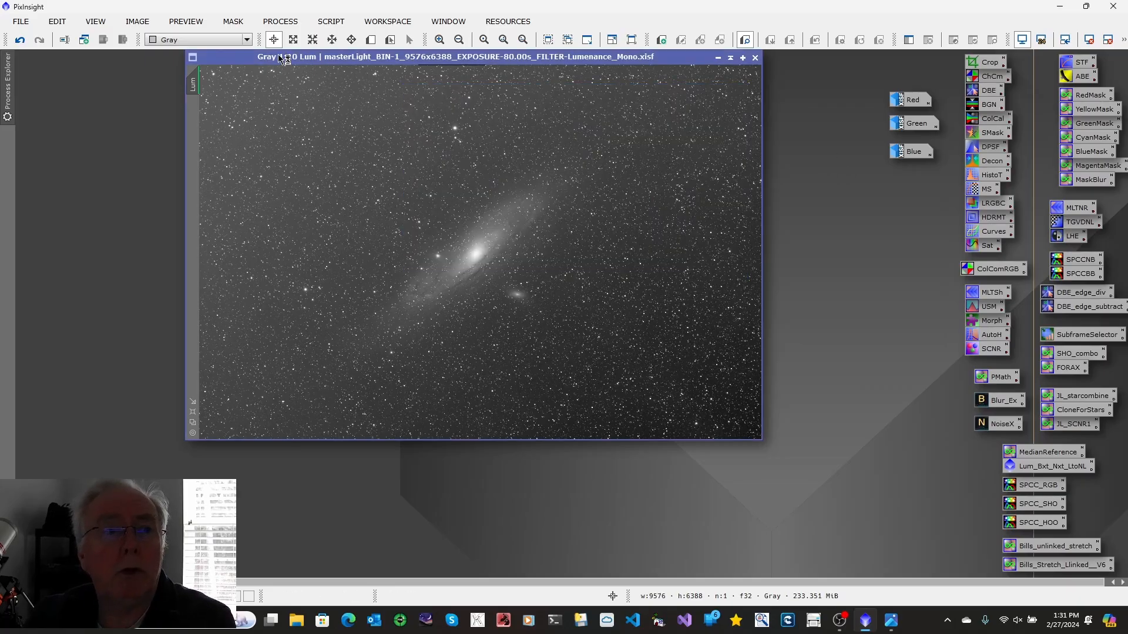
# Open the Resample process and set the width and height scale to 50 percent
pyautogui.click(281, 22)
pyautogui.moveTo(367, 13)
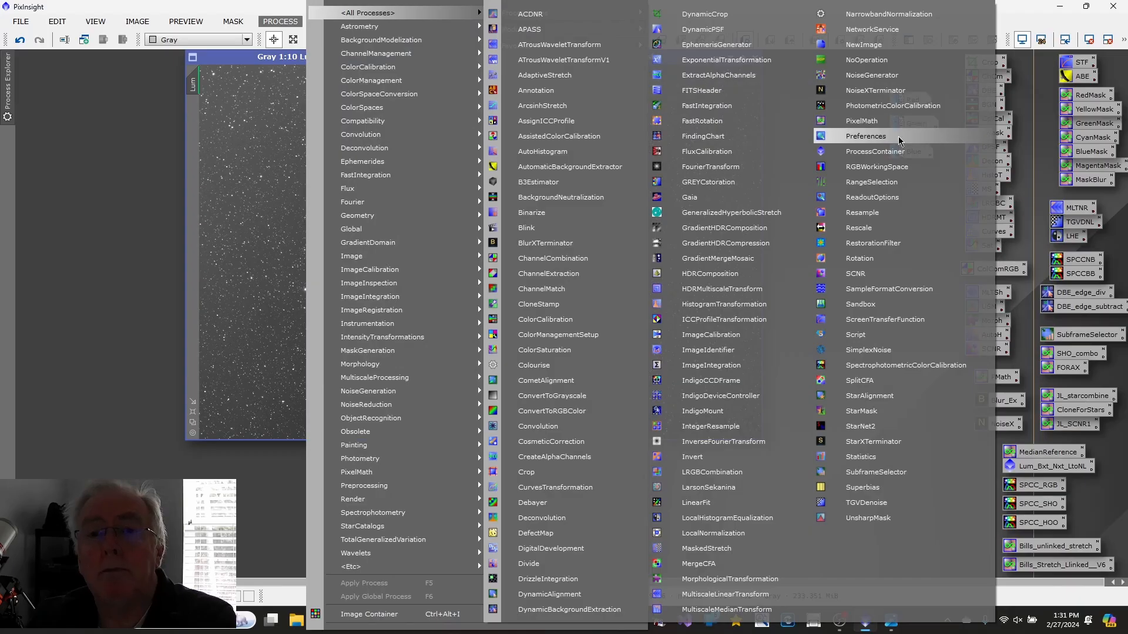
pyautogui.click(876, 211)
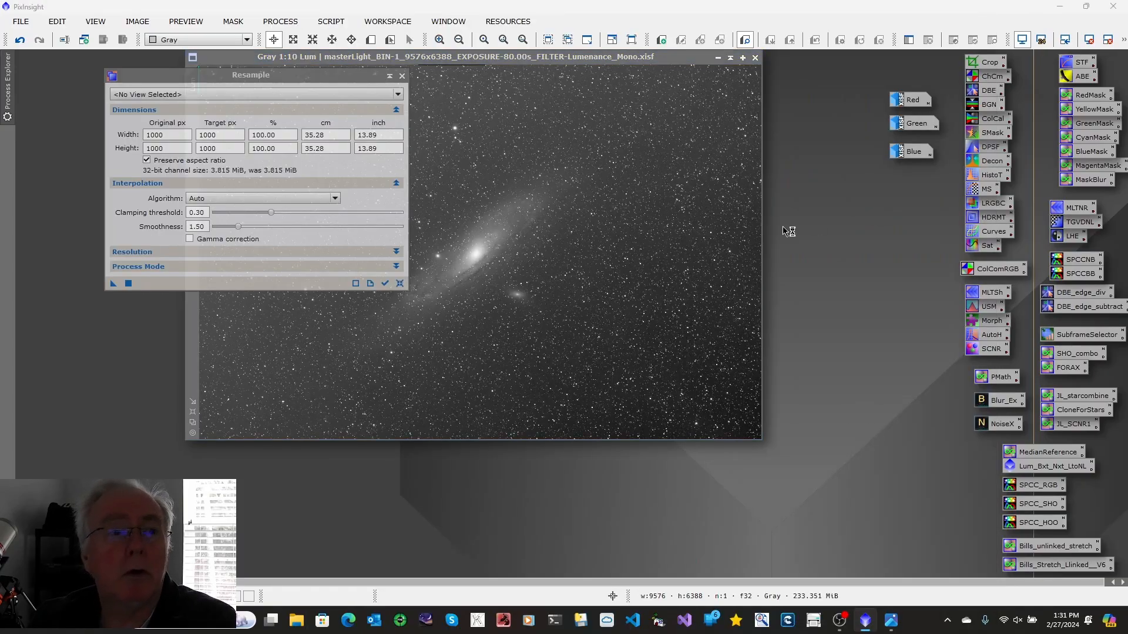
pyautogui.click(282, 134)
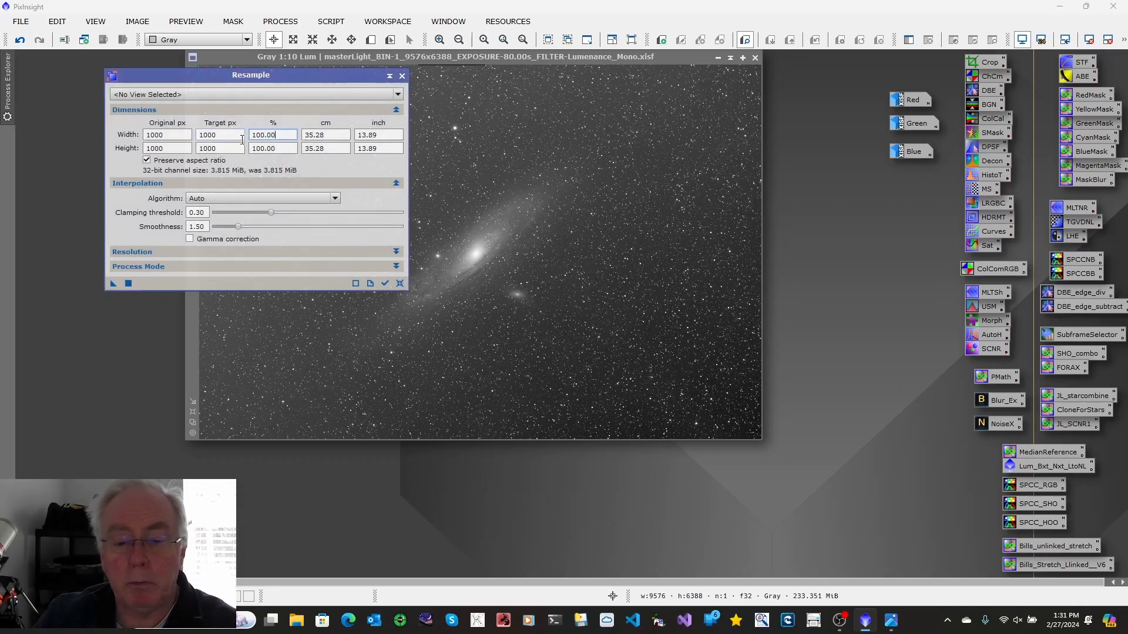
pyautogui.moveTo(278, 136); pyautogui.dragTo(251, 137)
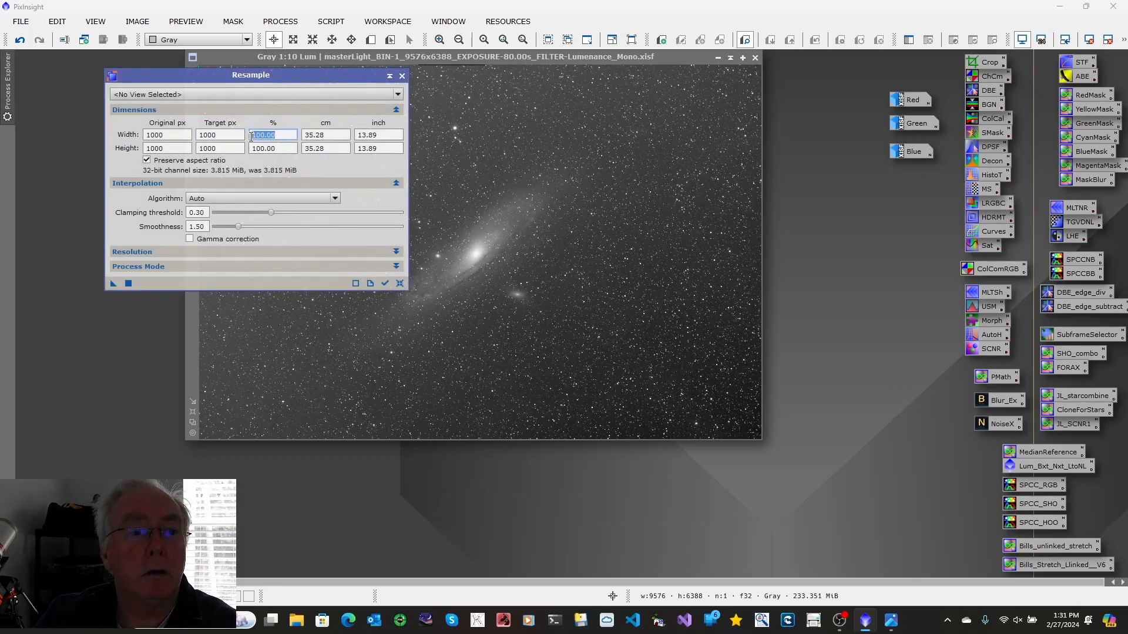
pyautogui.write('50')
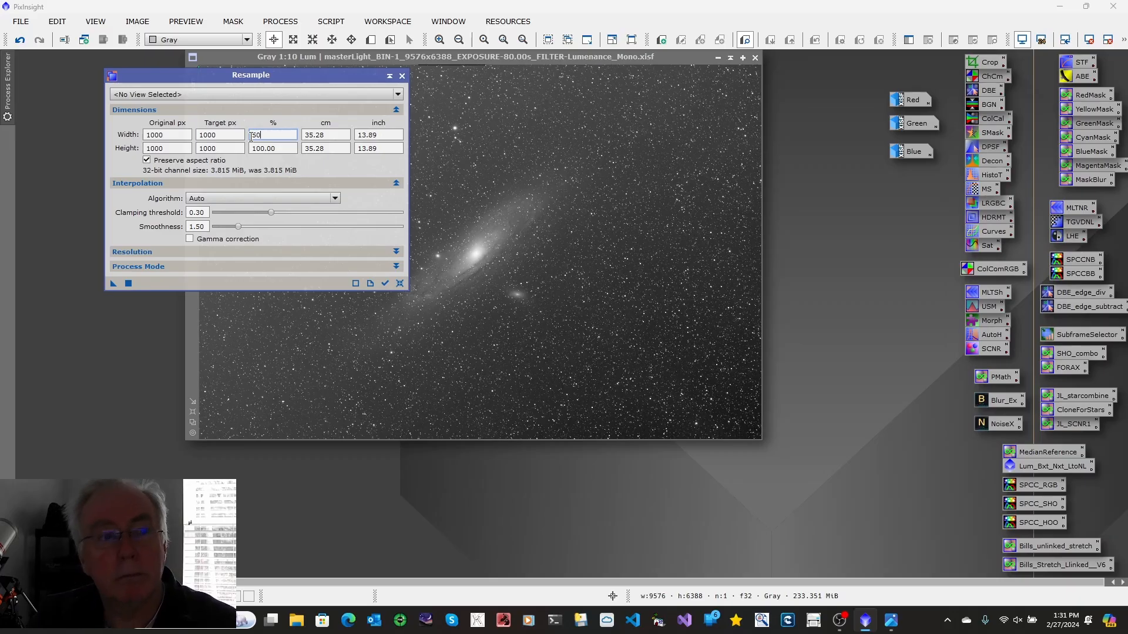
pyautogui.click(463, 132)
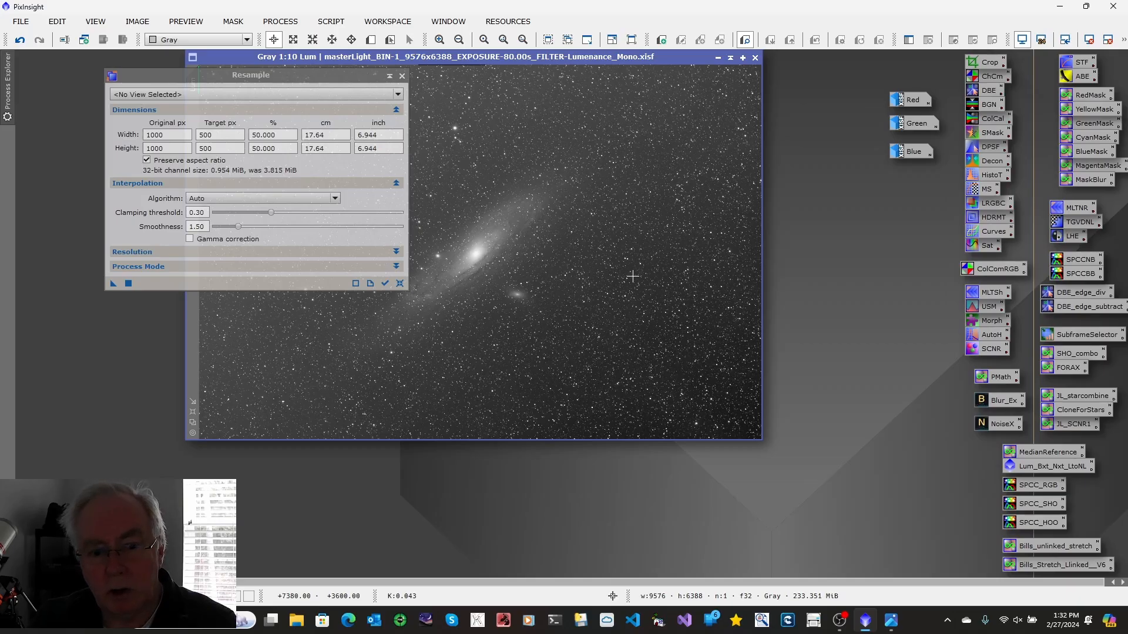
# Create an Image Container holding the Blue, Green, Red and Lum views
pyautogui.rightClick(841, 345)
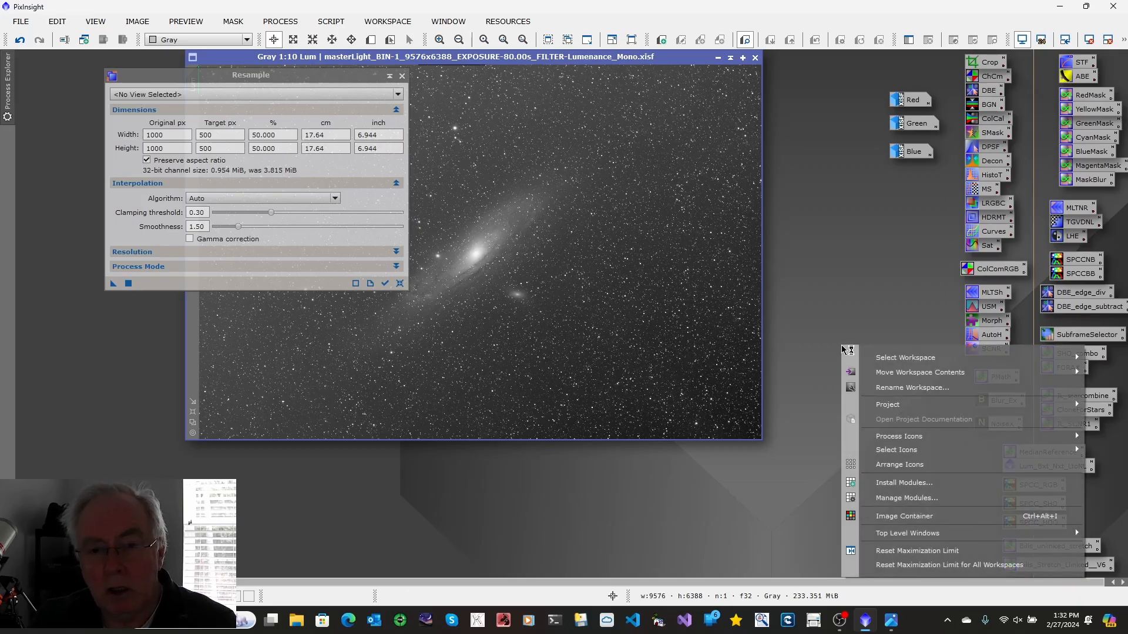
pyautogui.click(893, 517)
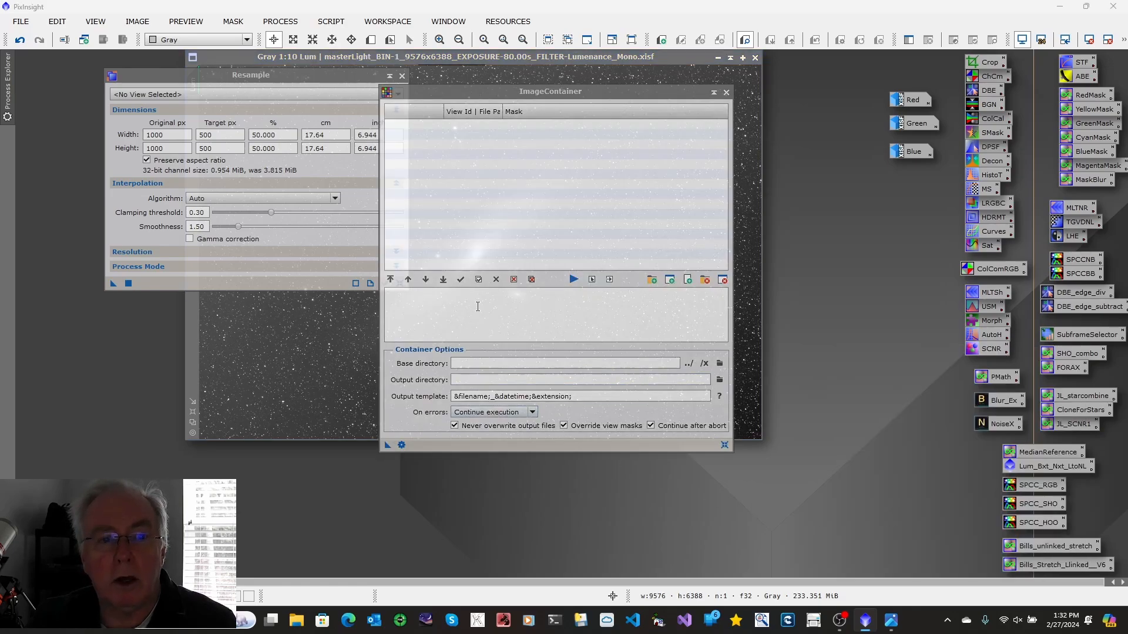
pyautogui.click(672, 285)
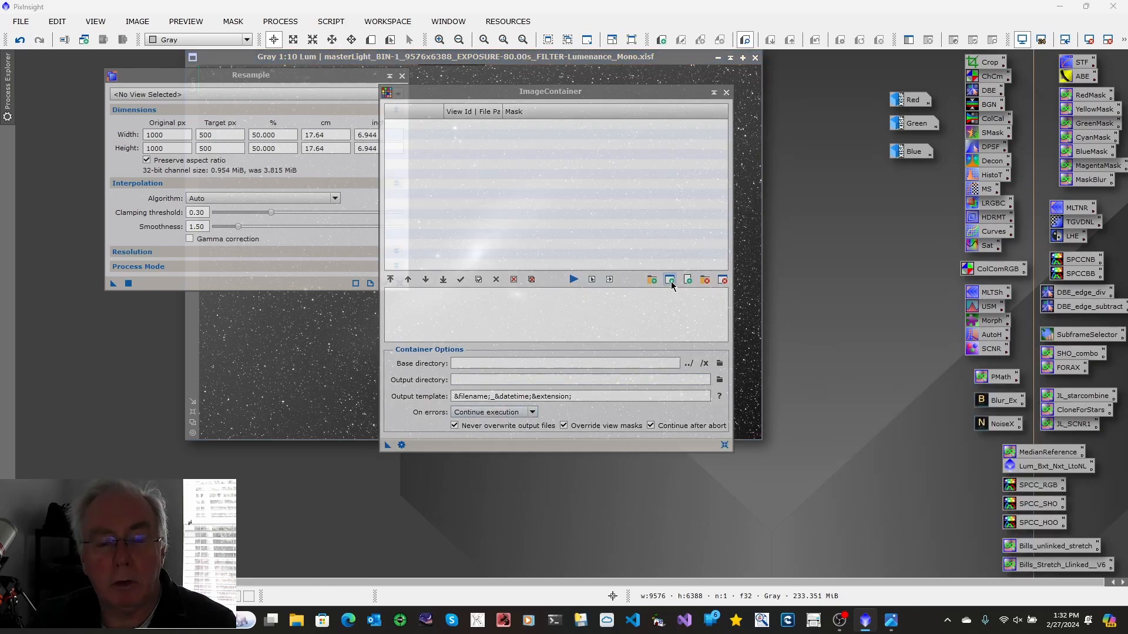
pyautogui.click(672, 285)
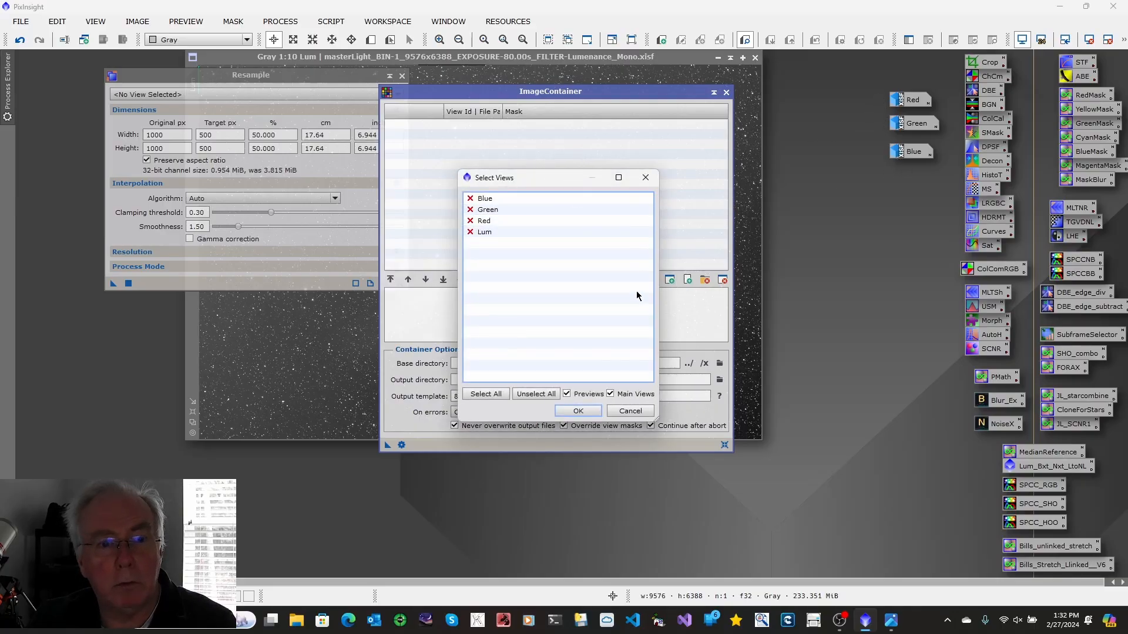
pyautogui.click(486, 394)
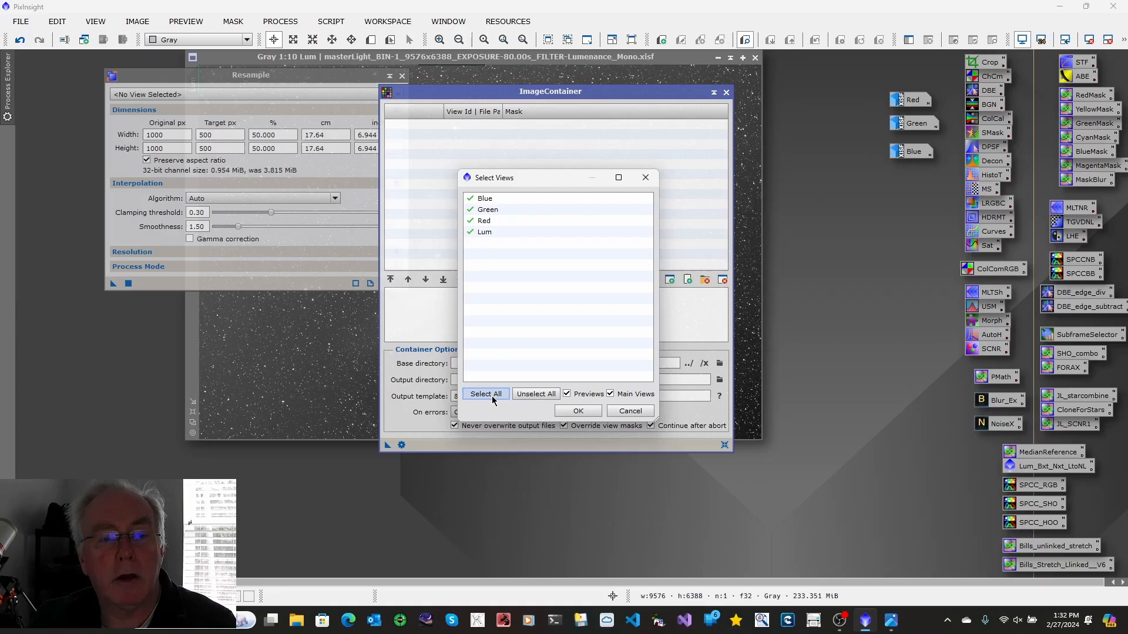
pyautogui.click(578, 411)
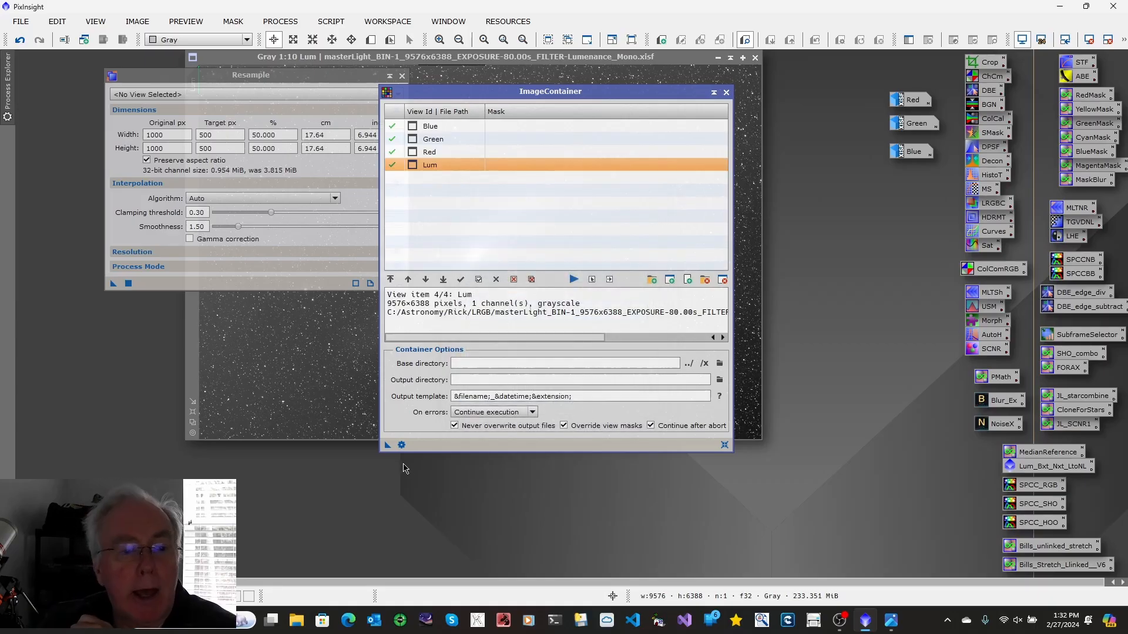
# Apply the 50 percent Resample to every image in the container, iconize the container and close Resample
pyautogui.moveTo(388, 449); pyautogui.dragTo(147, 283)
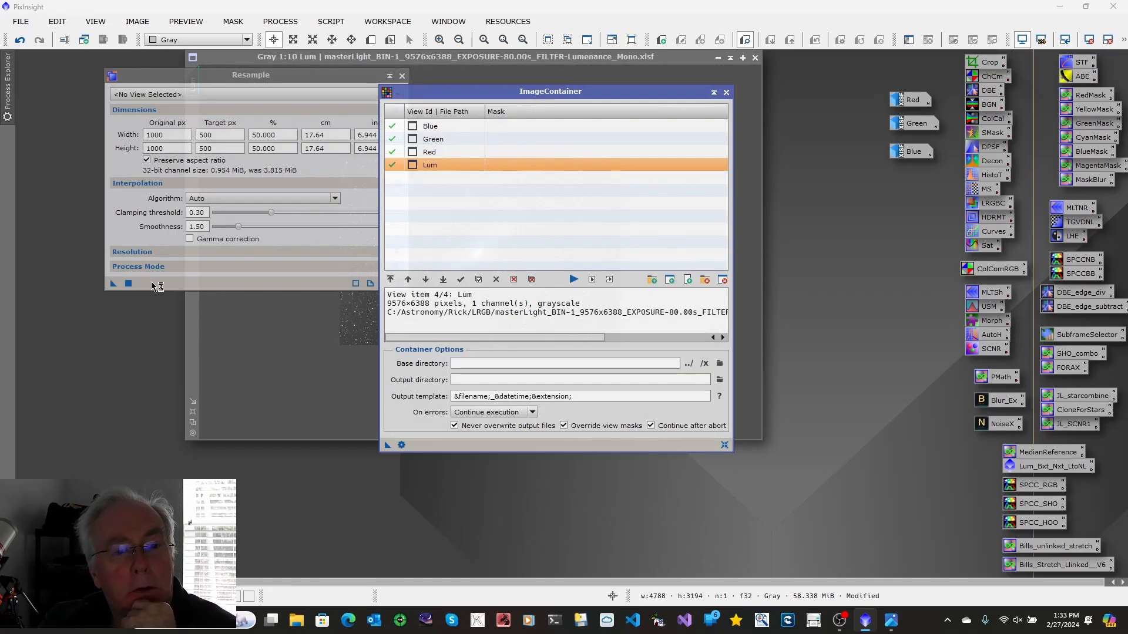
pyautogui.click(727, 93)
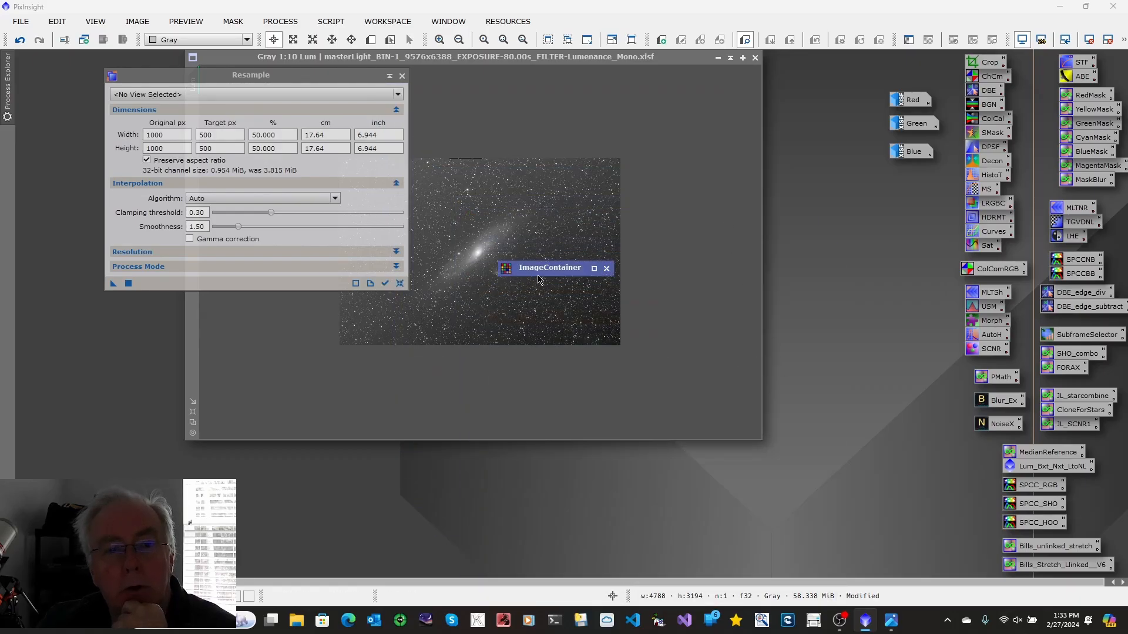
pyautogui.moveTo(542, 272); pyautogui.dragTo(895, 560)
pyautogui.click(401, 76)
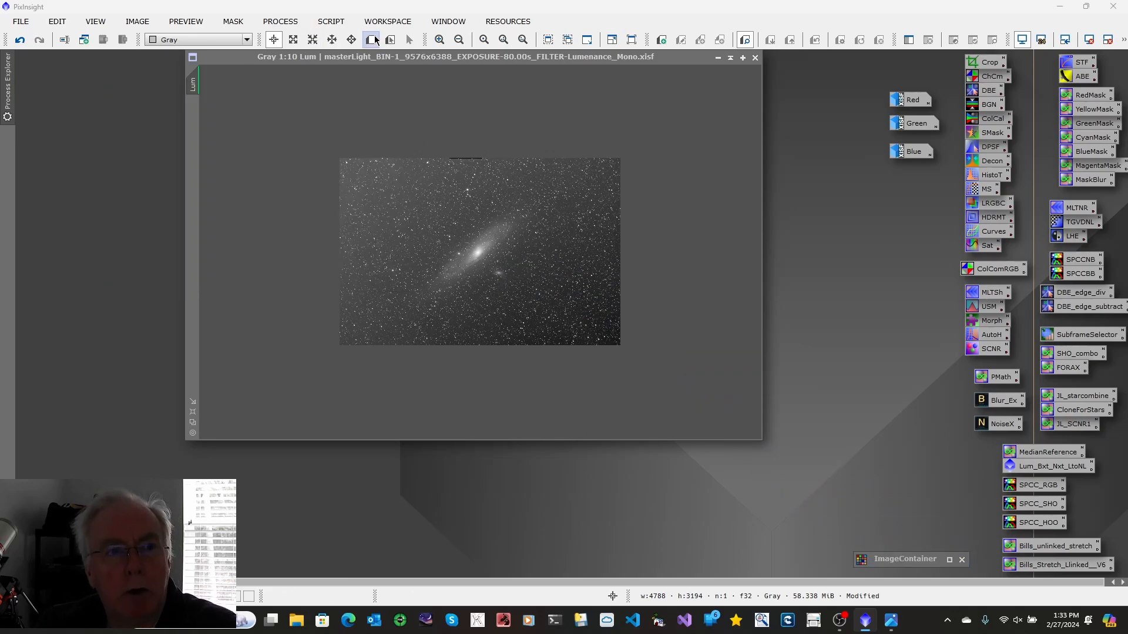
# Check the resampled Lum image's statistics and bring up the LRGB workflow diagram
pyautogui.click(279, 22)
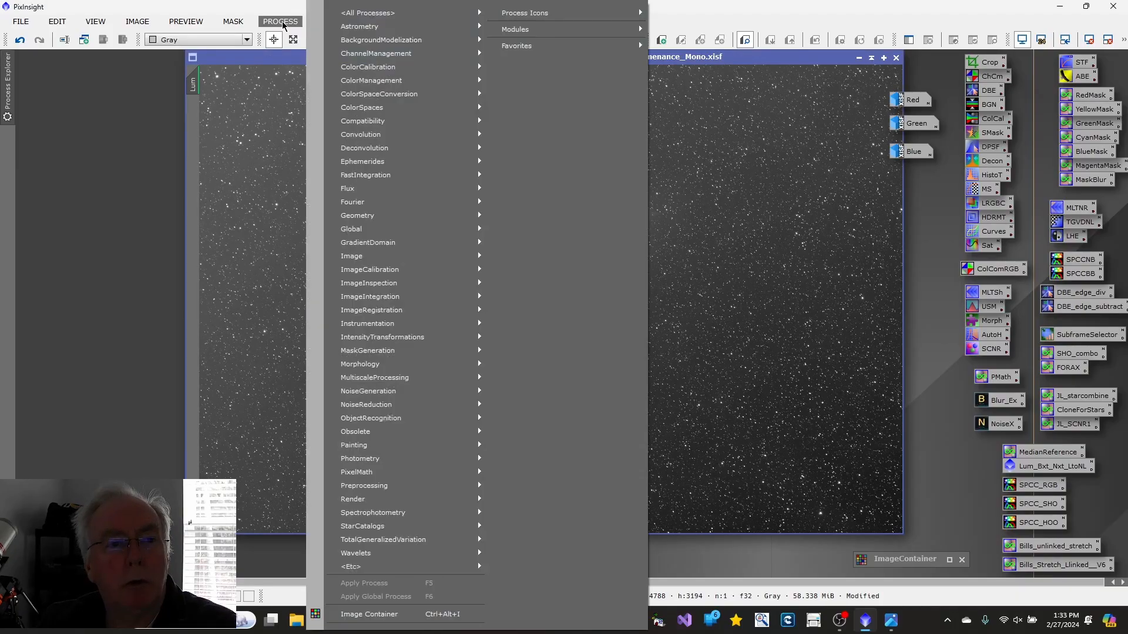
pyautogui.moveTo(355, 17)
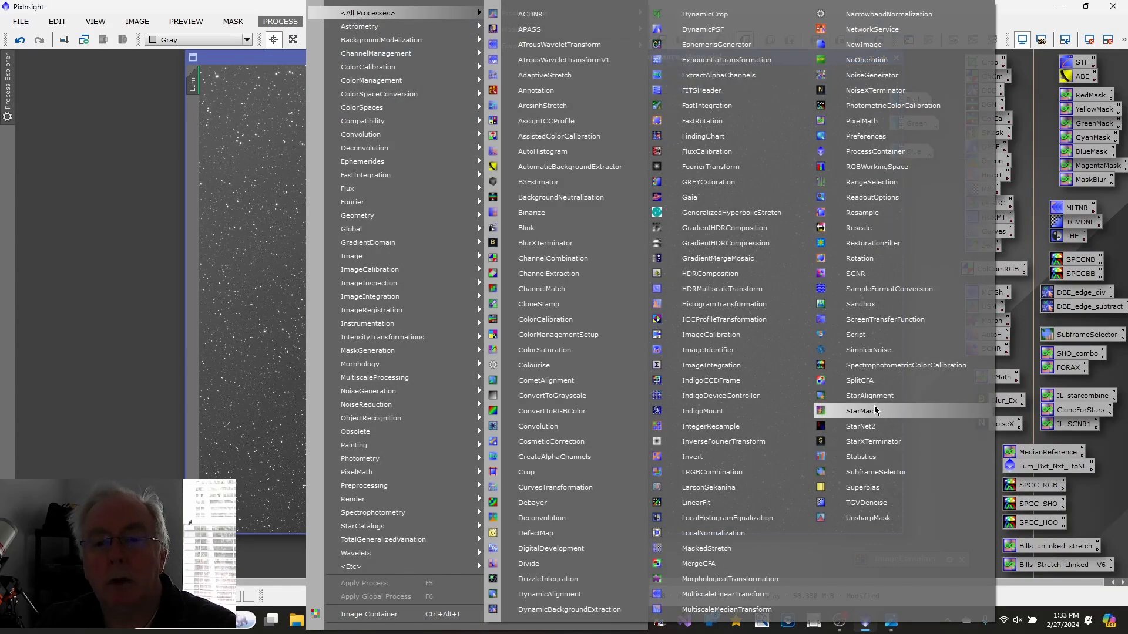
pyautogui.click(875, 457)
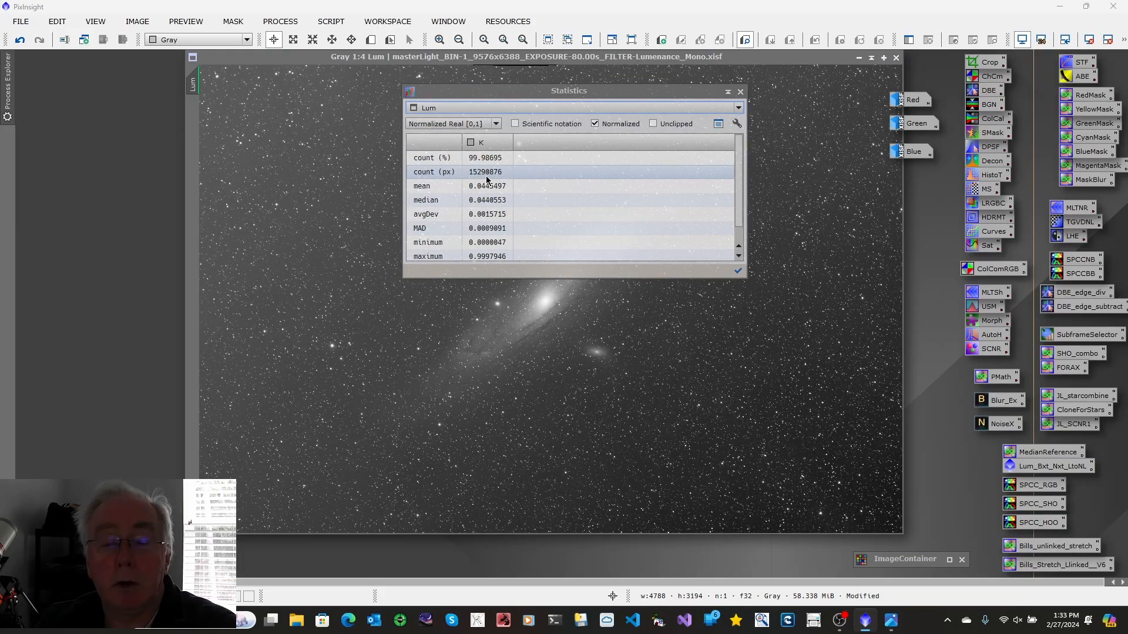
pyautogui.click(741, 92)
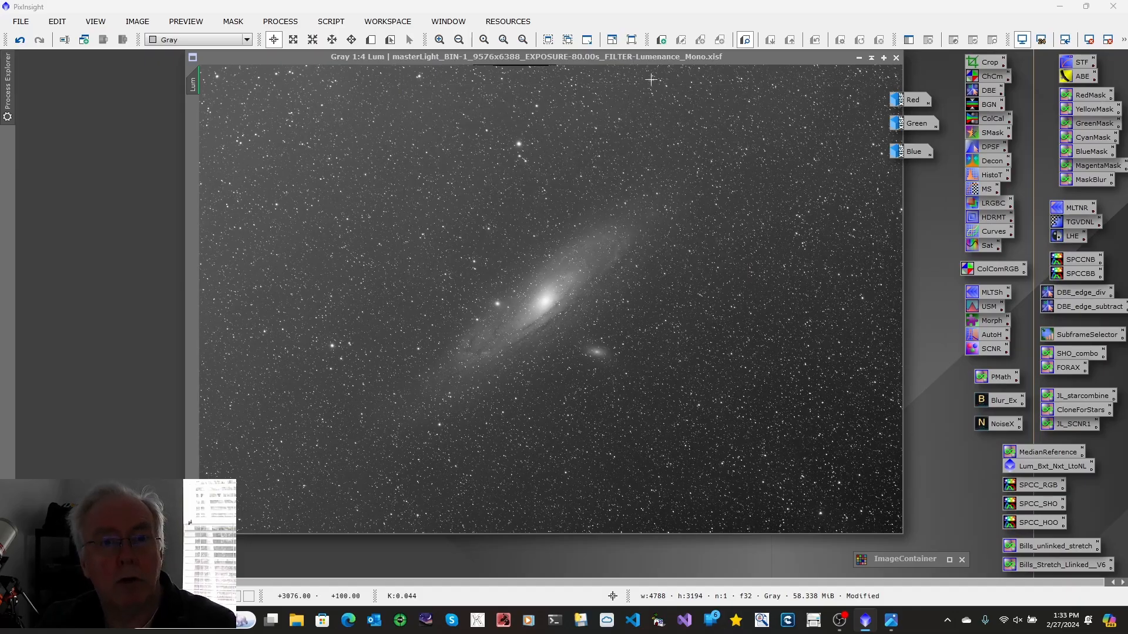
pyautogui.click(896, 626)
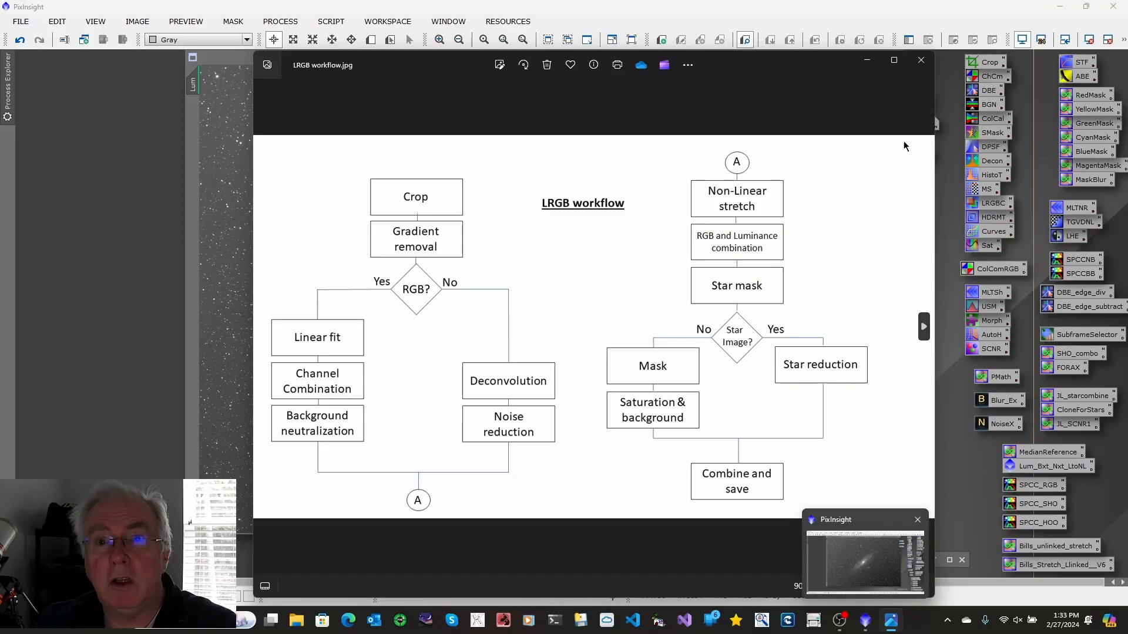
# Set a DynamicCrop region on the Lum image trimming its edges to about 4608 by 3109 pixels
pyautogui.click(860, 67)
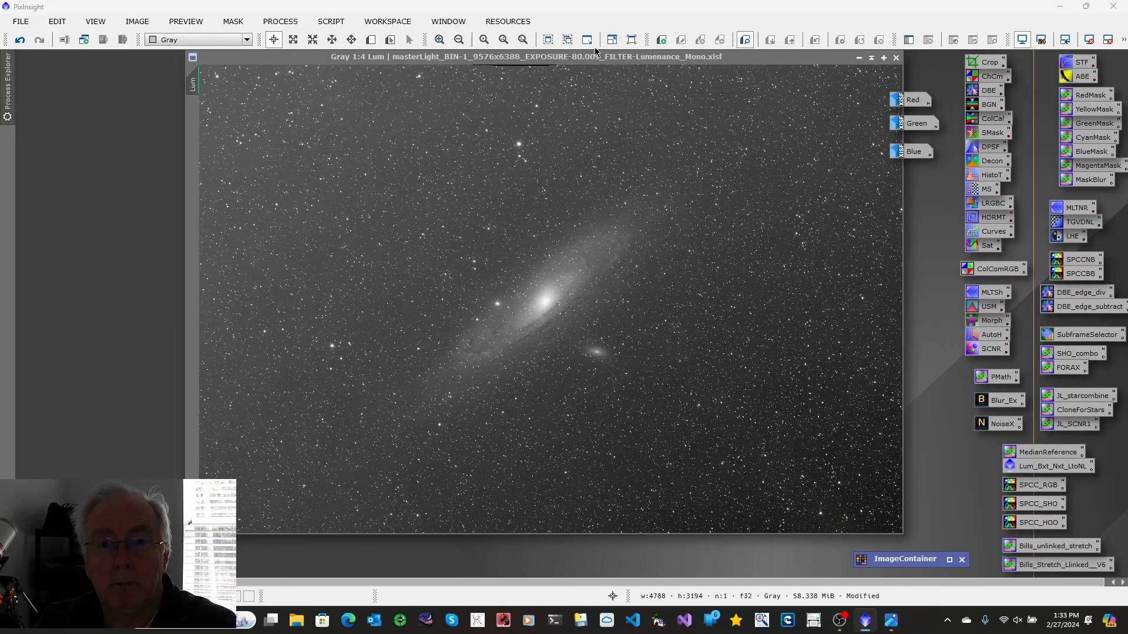
pyautogui.moveTo(543, 56); pyautogui.dragTo(510, 108)
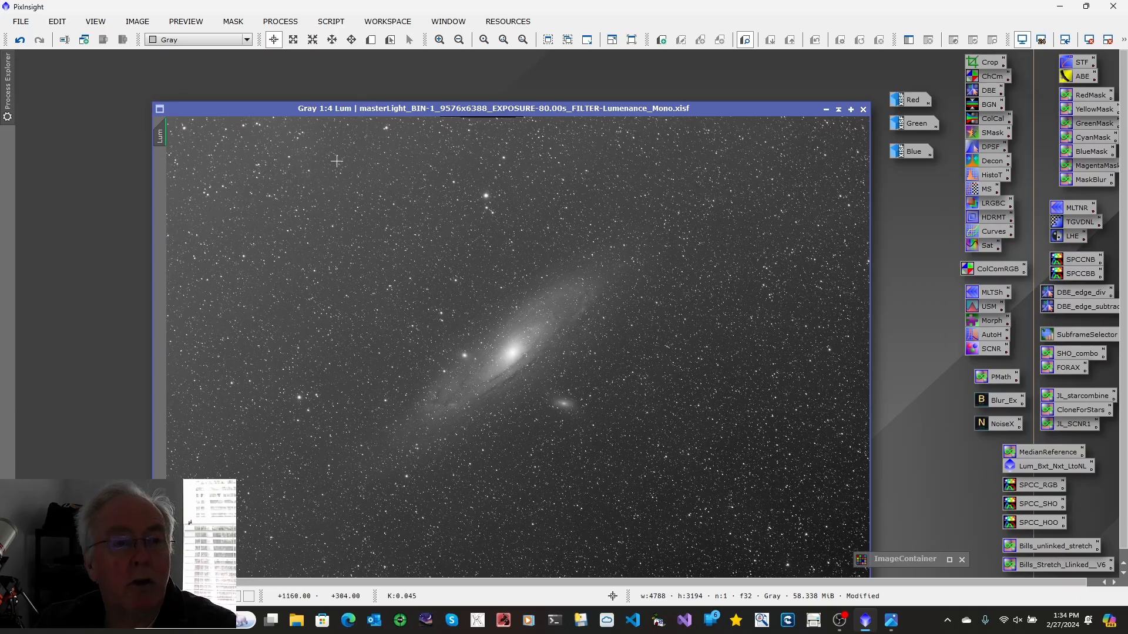
pyautogui.moveTo(345, 113); pyautogui.dragTo(246, 77)
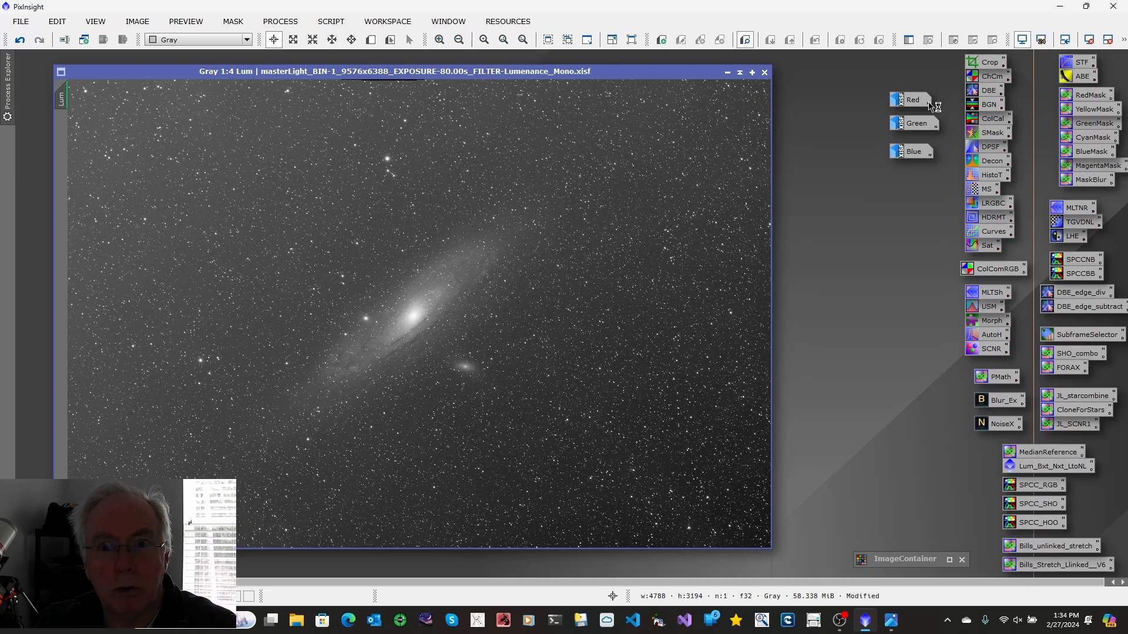
pyautogui.moveTo(920, 101)
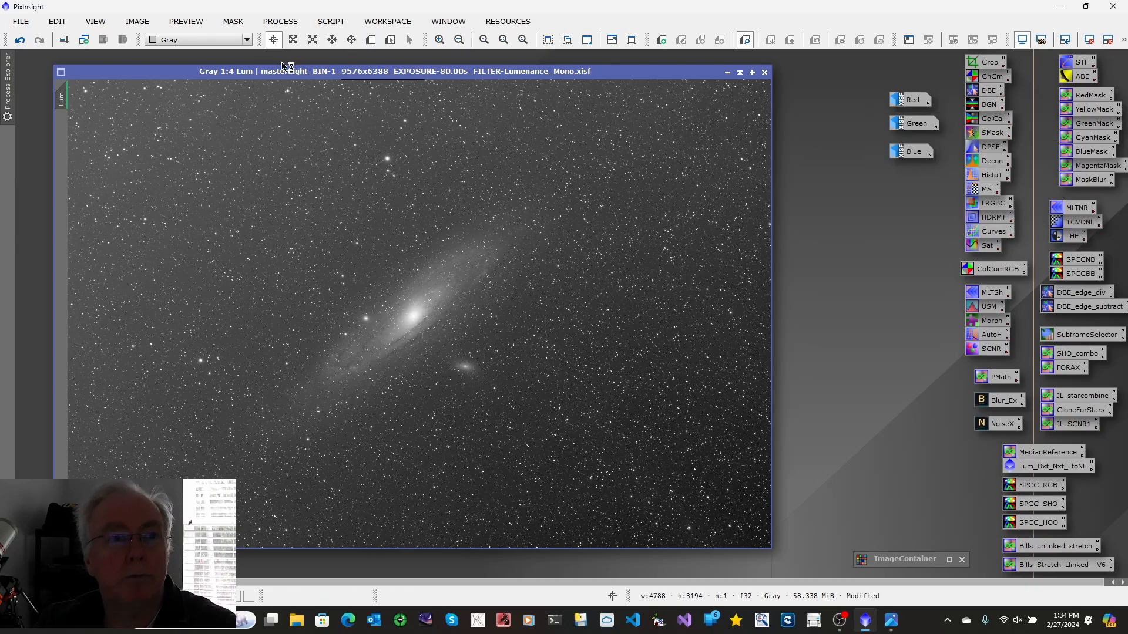
pyautogui.click(460, 41)
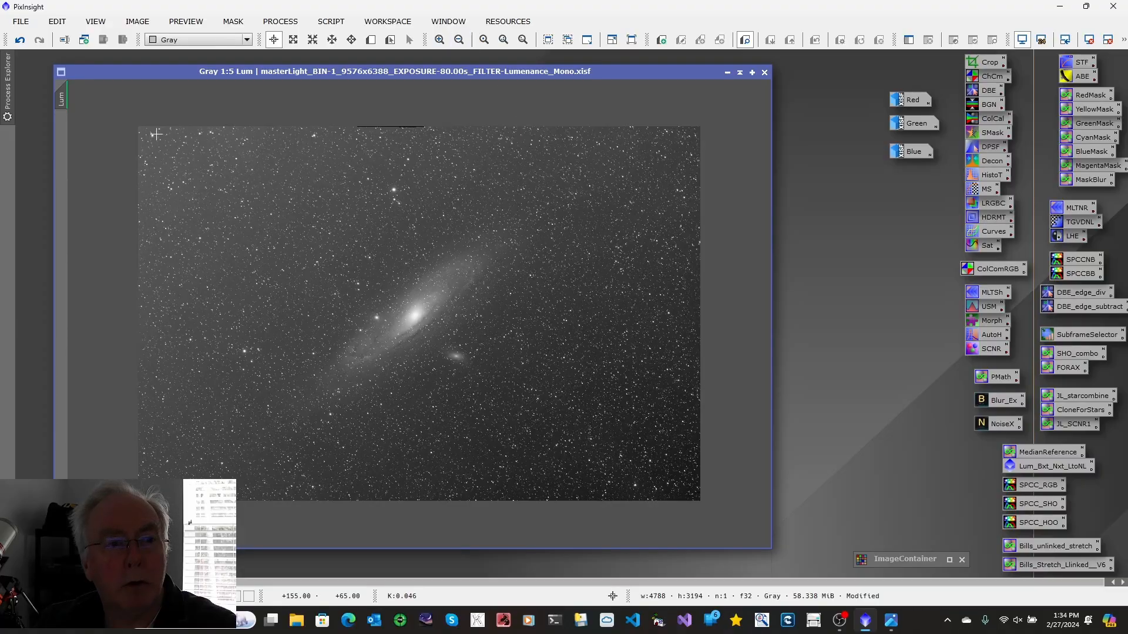
pyautogui.doubleClick(978, 67)
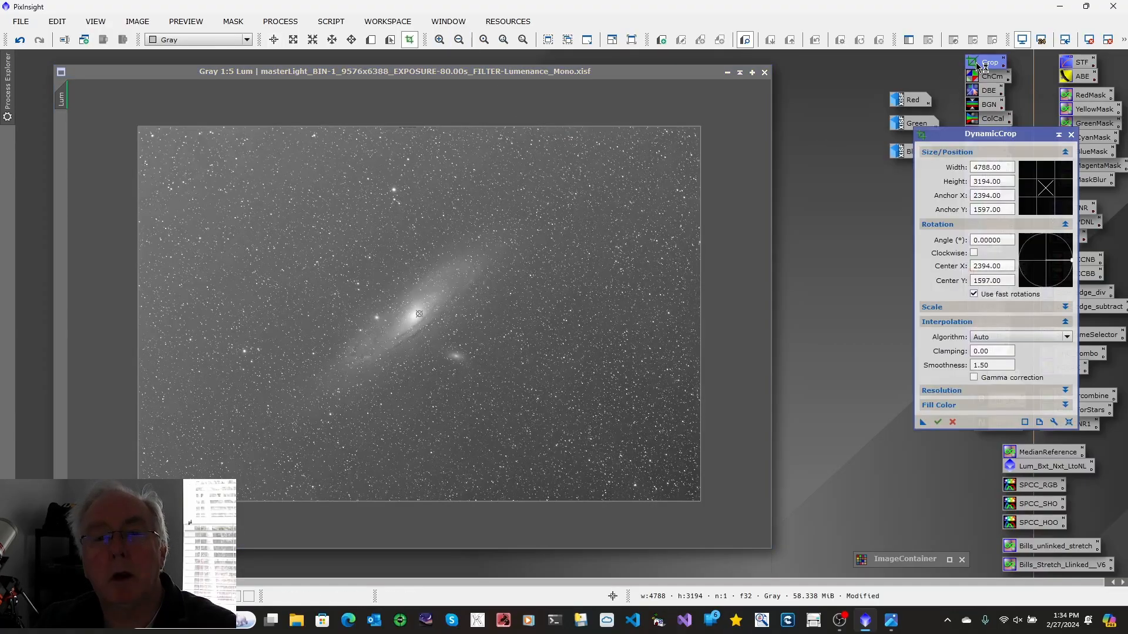
pyautogui.click(136, 127)
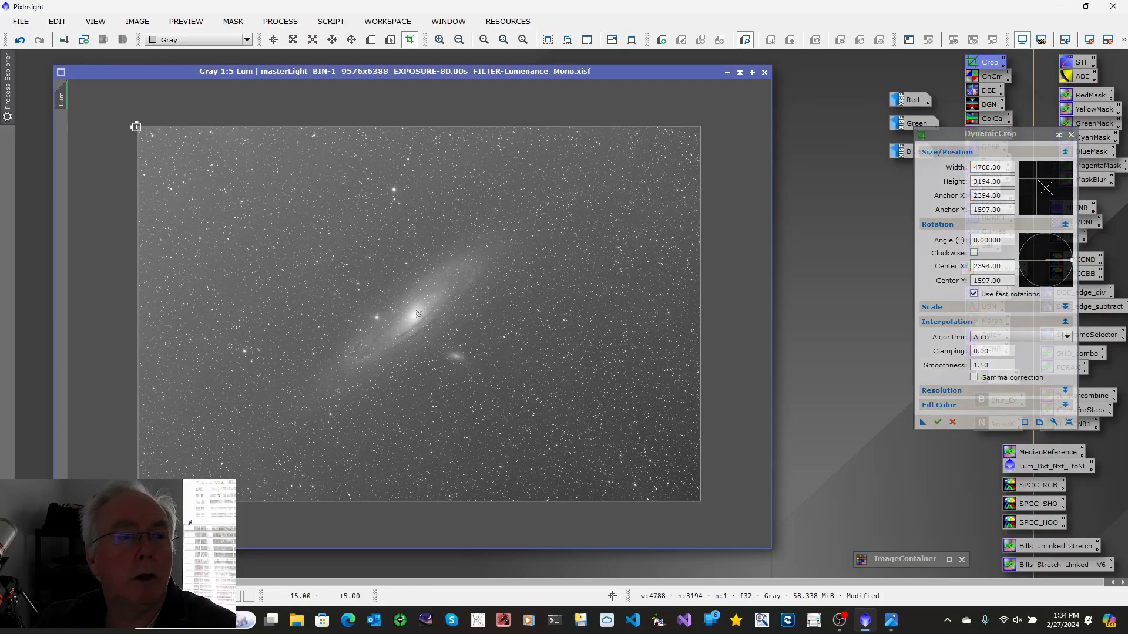
pyautogui.moveTo(136, 127); pyautogui.dragTo(144, 133)
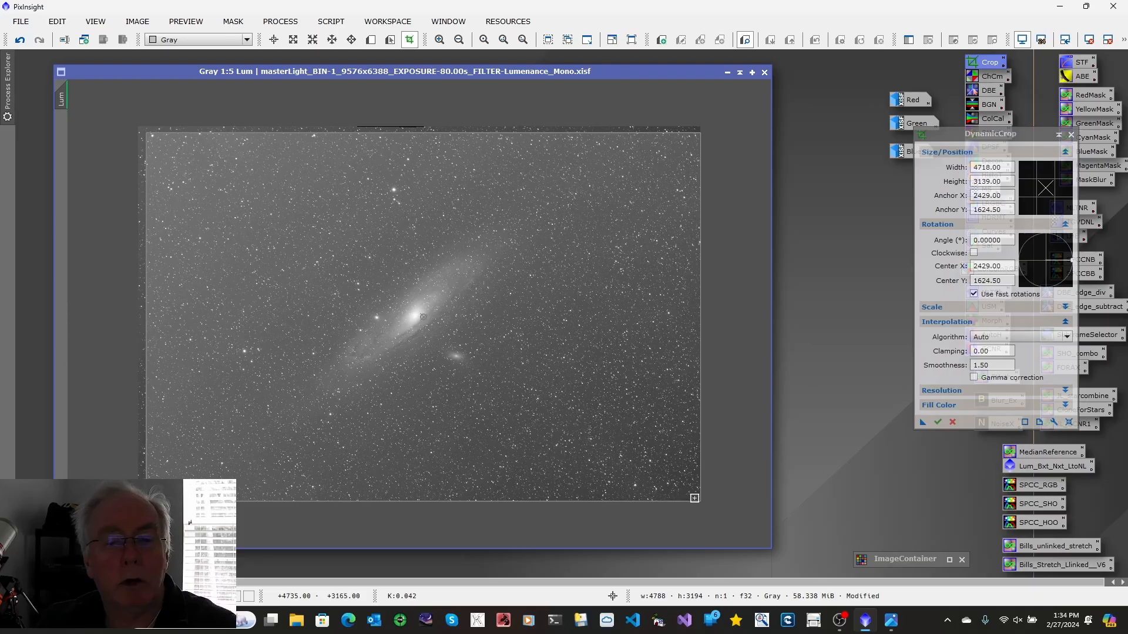
pyautogui.moveTo(701, 501); pyautogui.dragTo(688, 498)
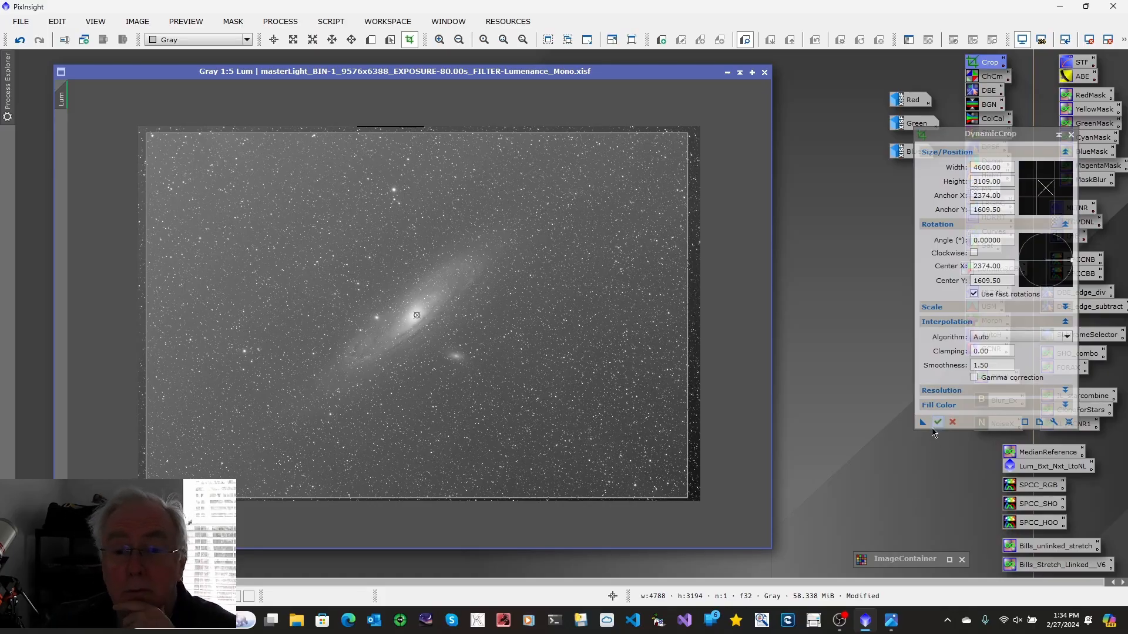
# Save the crop settings as a process icon, apply the crop to Lum and close DynamicCrop
pyautogui.moveTo(922, 424); pyautogui.dragTo(867, 491)
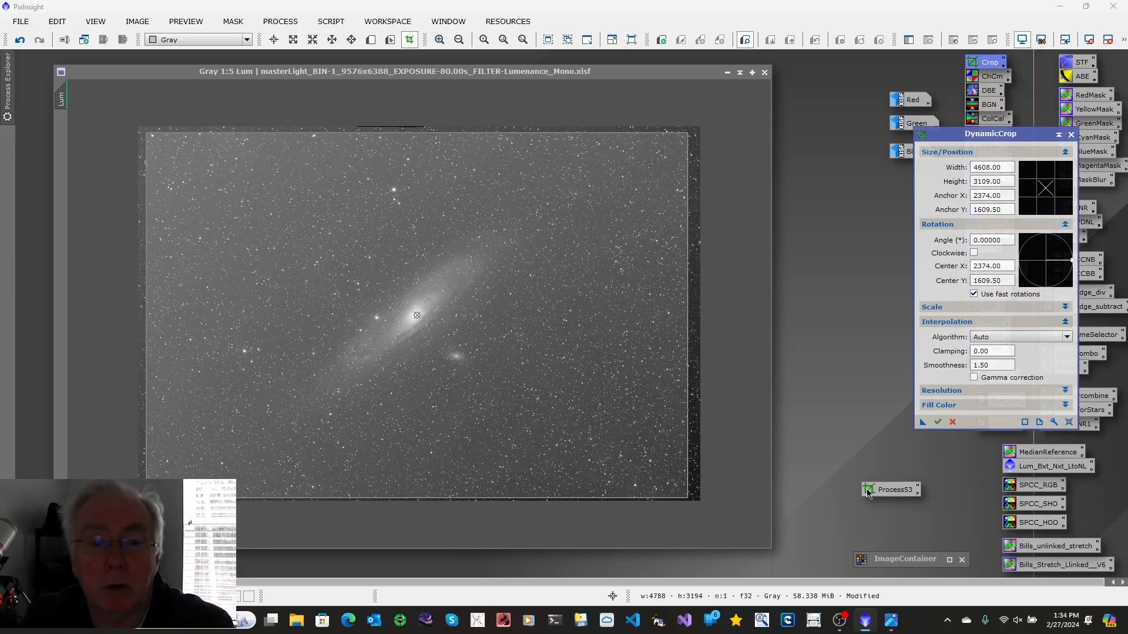
pyautogui.click(938, 423)
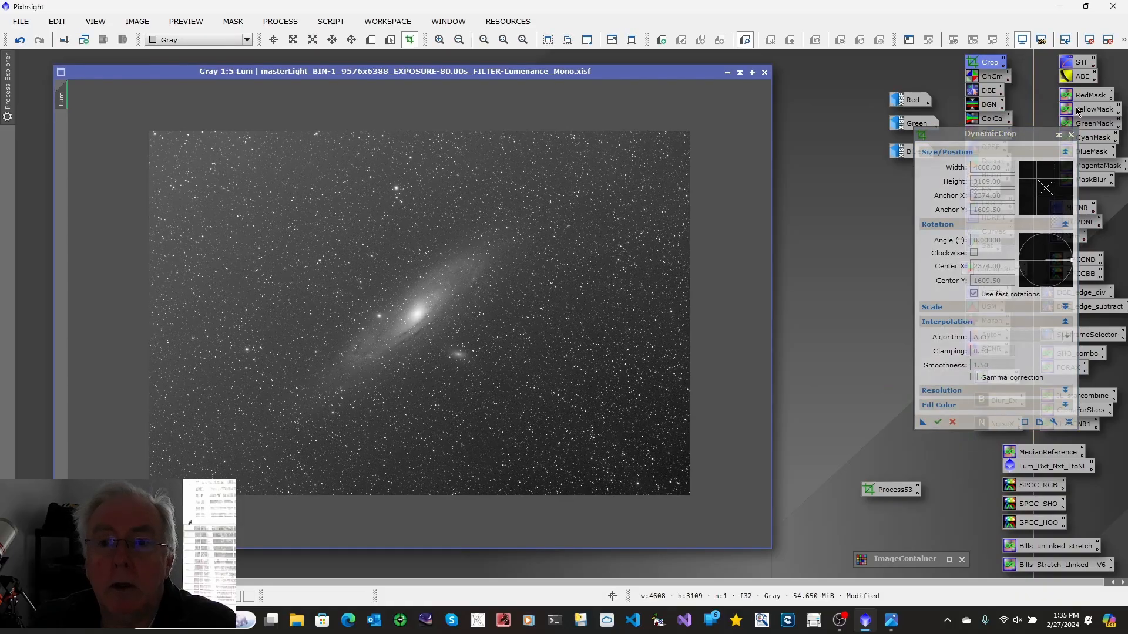
pyautogui.click(1071, 136)
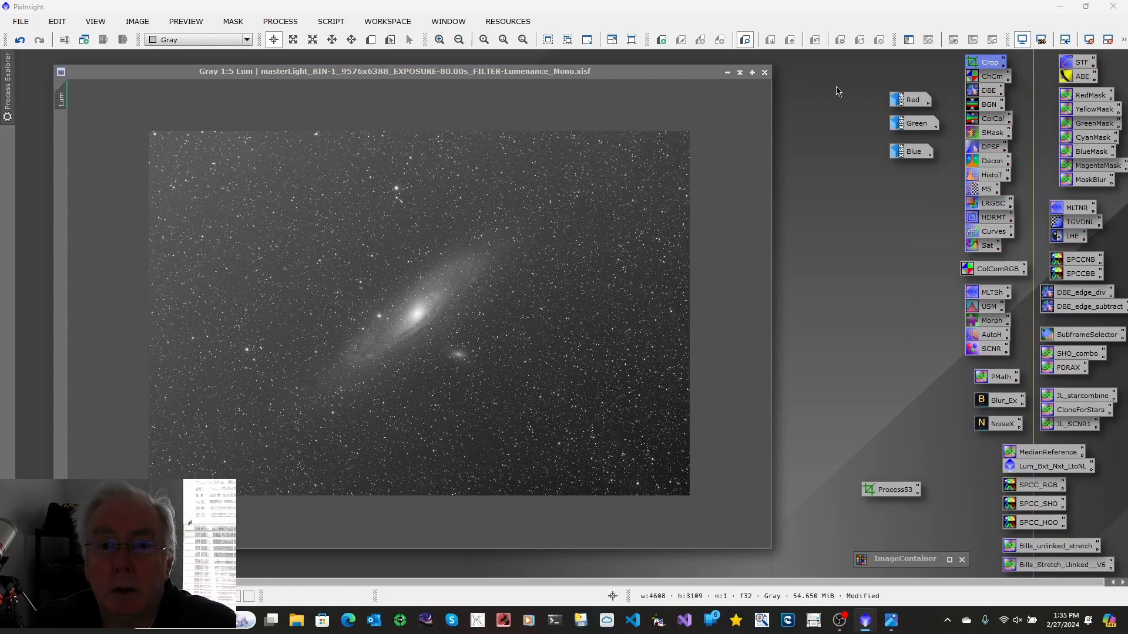
# Apply the saved crop icon to the Red, Green and Blue images, iconizing each image
pyautogui.click(727, 73)
pyautogui.doubleClick(912, 100)
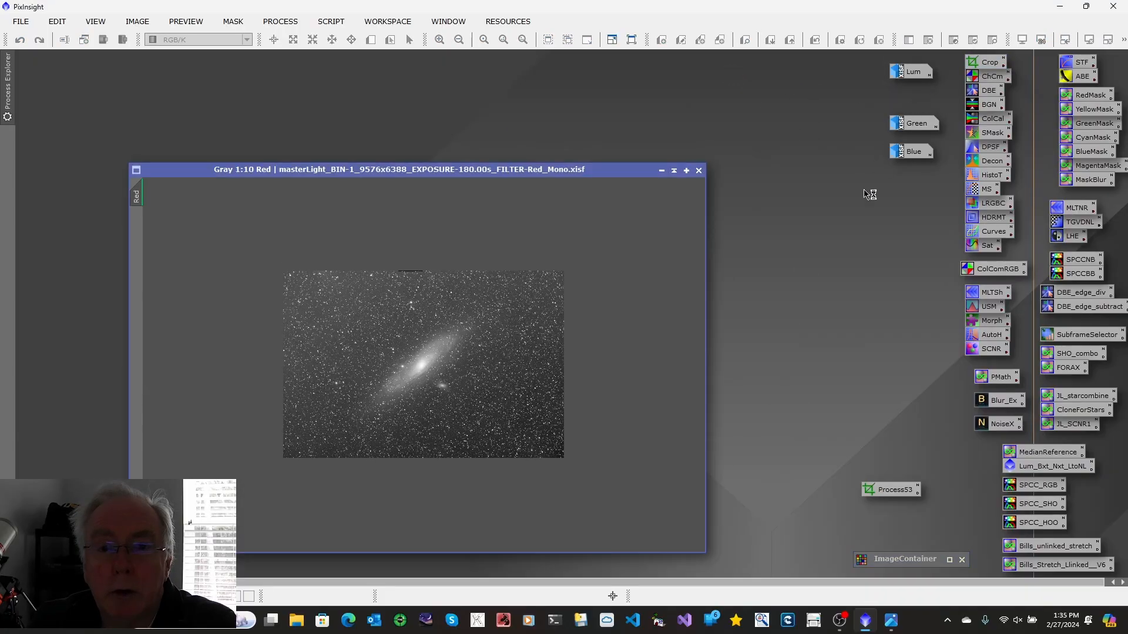
pyautogui.moveTo(892, 493); pyautogui.dragTo(451, 415)
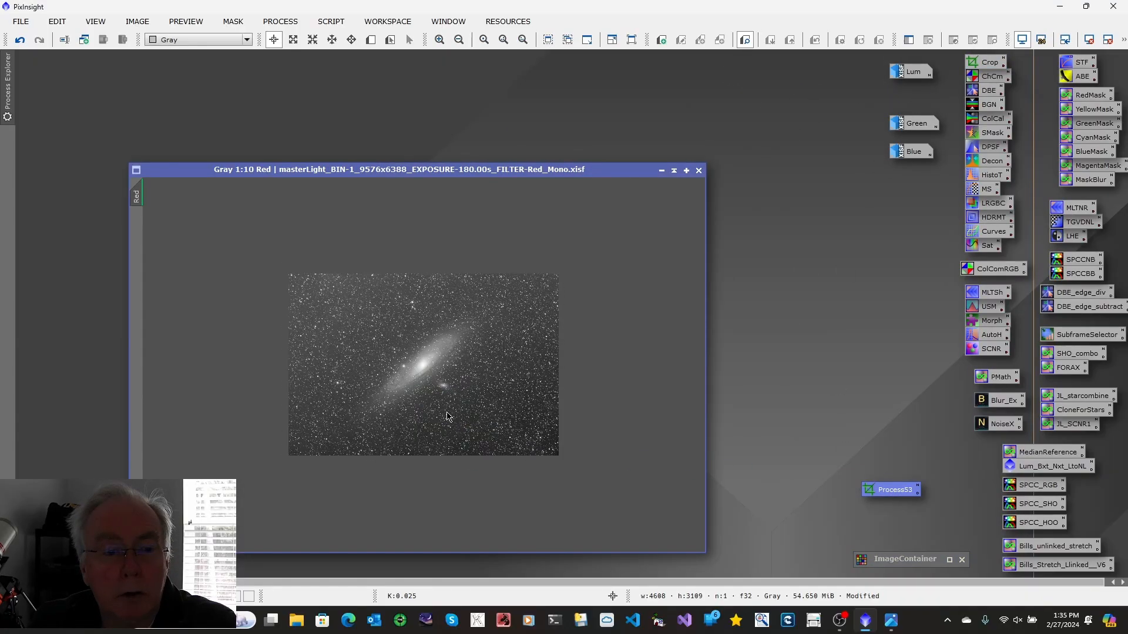
pyautogui.click(661, 171)
pyautogui.doubleClick(914, 125)
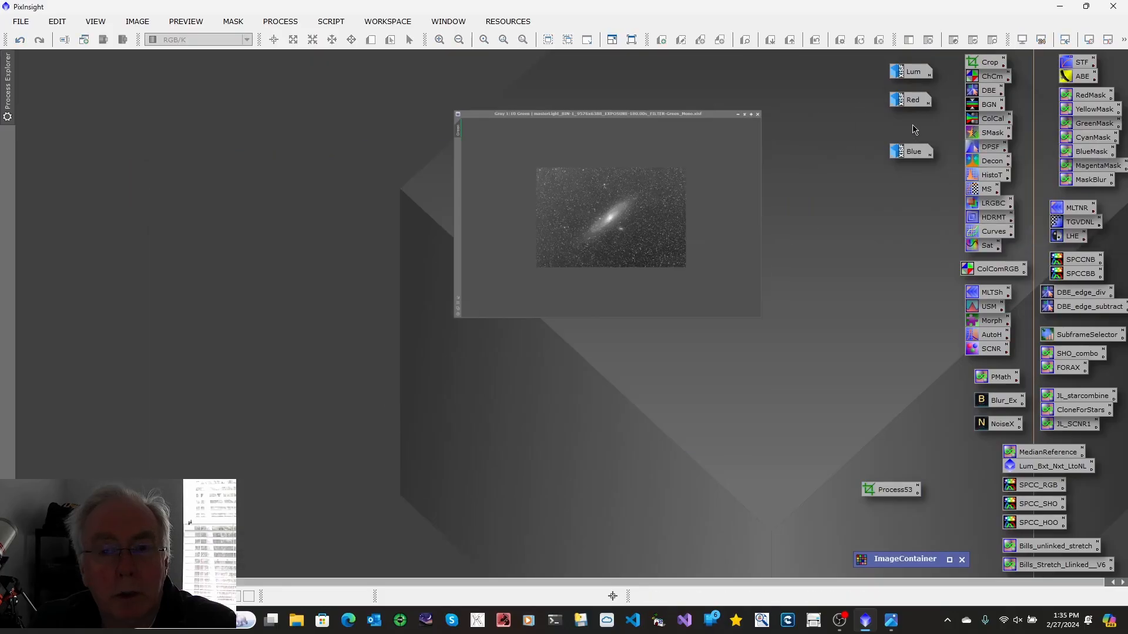
pyautogui.moveTo(882, 490); pyautogui.dragTo(438, 348)
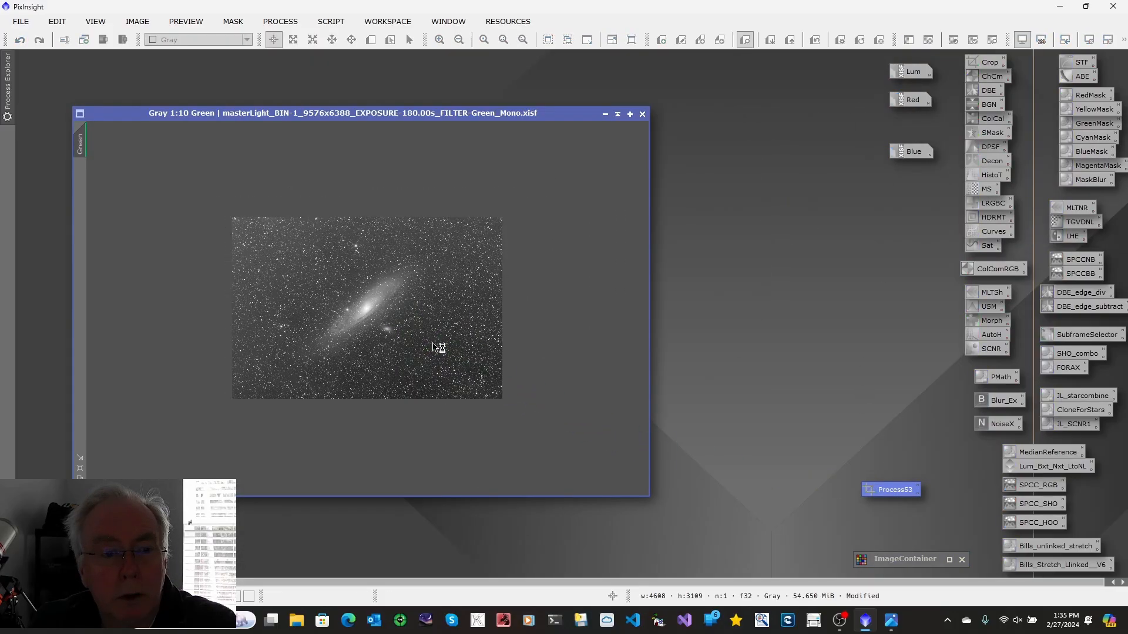
pyautogui.click(605, 114)
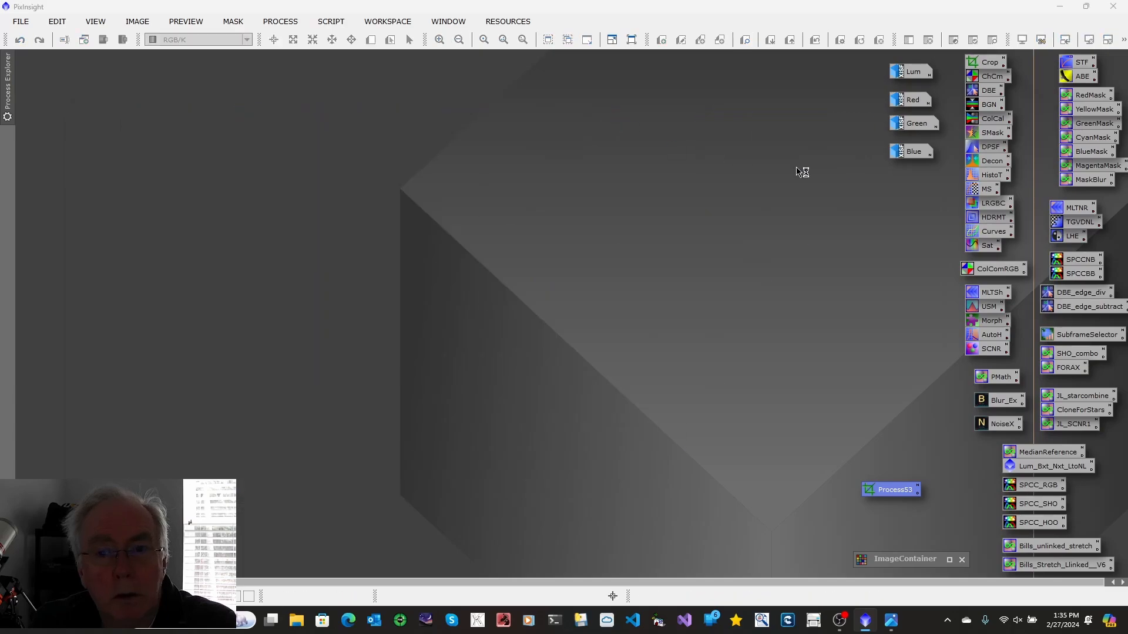
pyautogui.doubleClick(914, 152)
pyautogui.moveTo(890, 490); pyautogui.dragTo(308, 254)
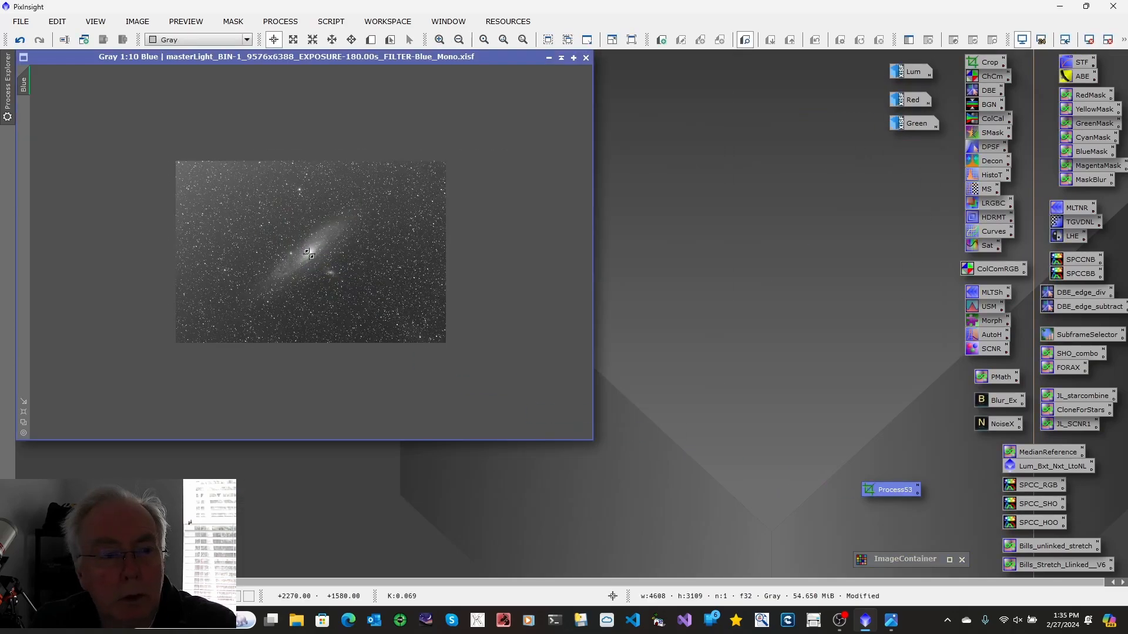
pyautogui.click(548, 59)
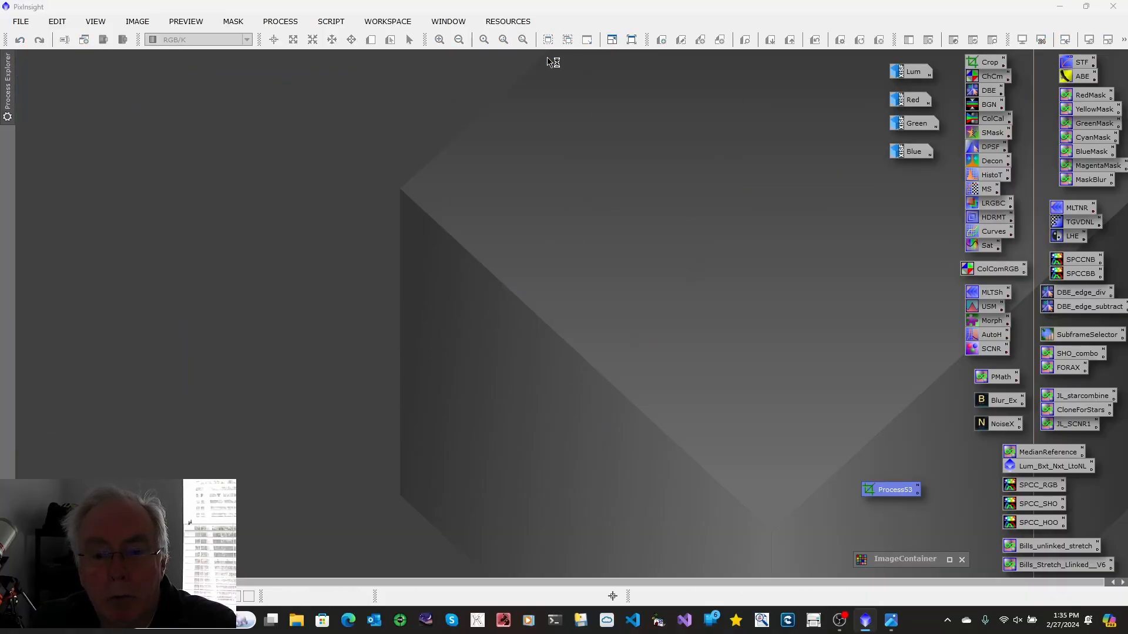
# Rename the crop process icon as Crop
pyautogui.rightClick(893, 493)
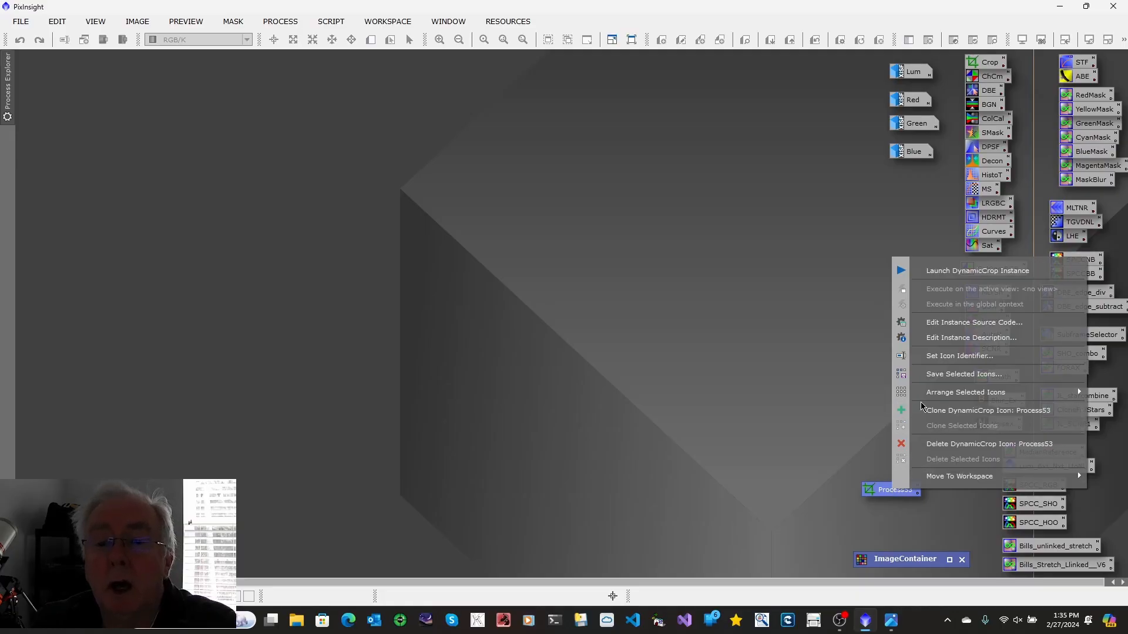
pyautogui.click(922, 356)
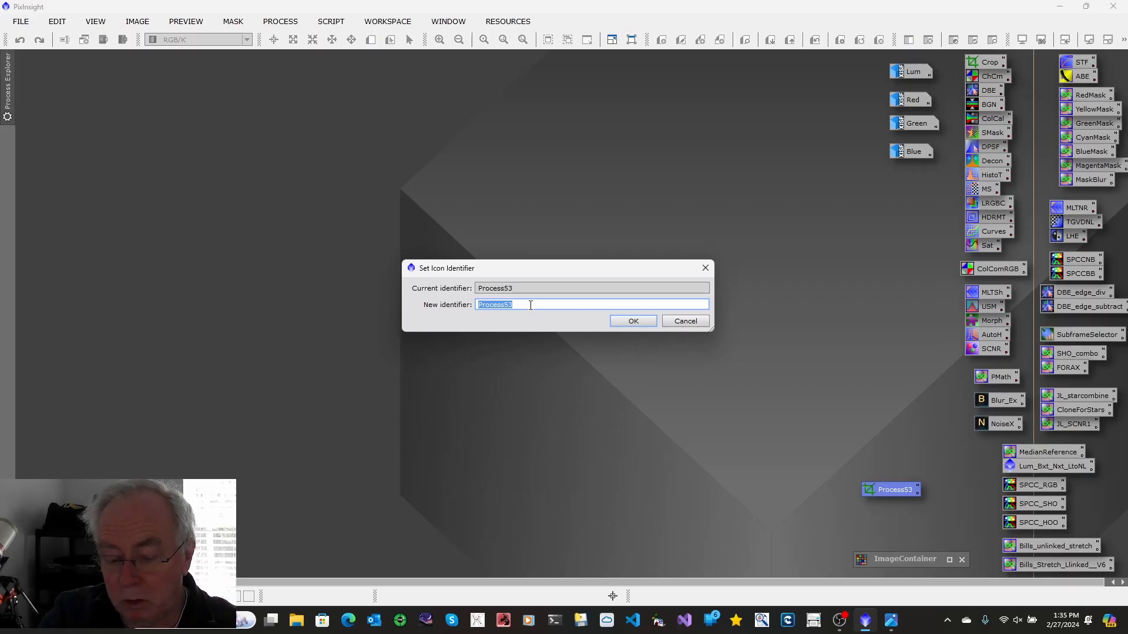
pyautogui.write('Crop1')
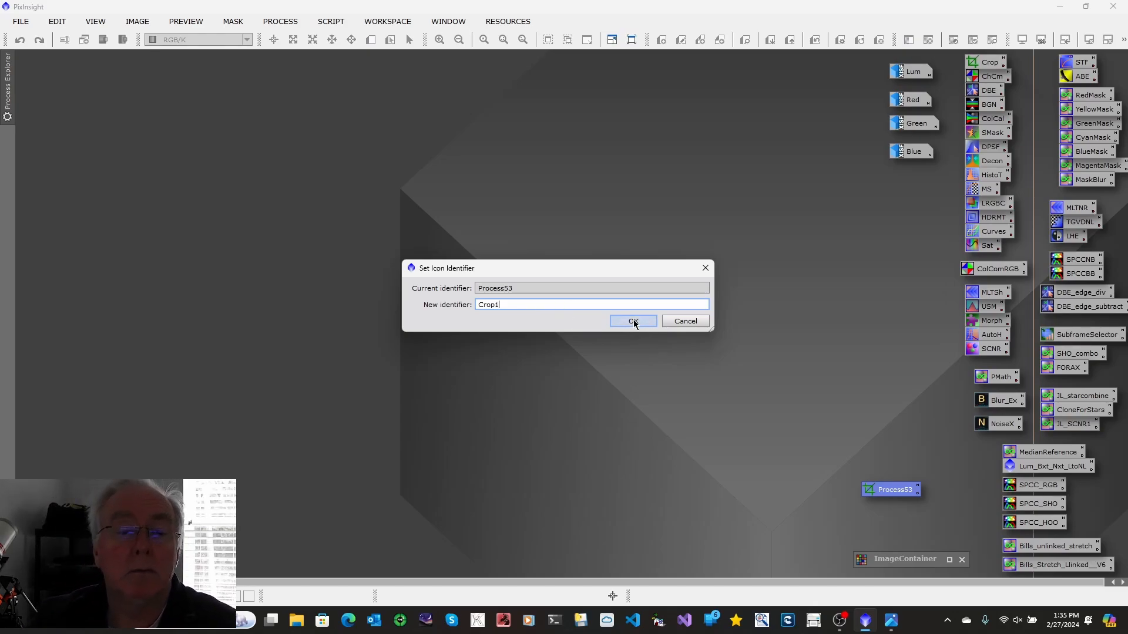
pyautogui.click(633, 322)
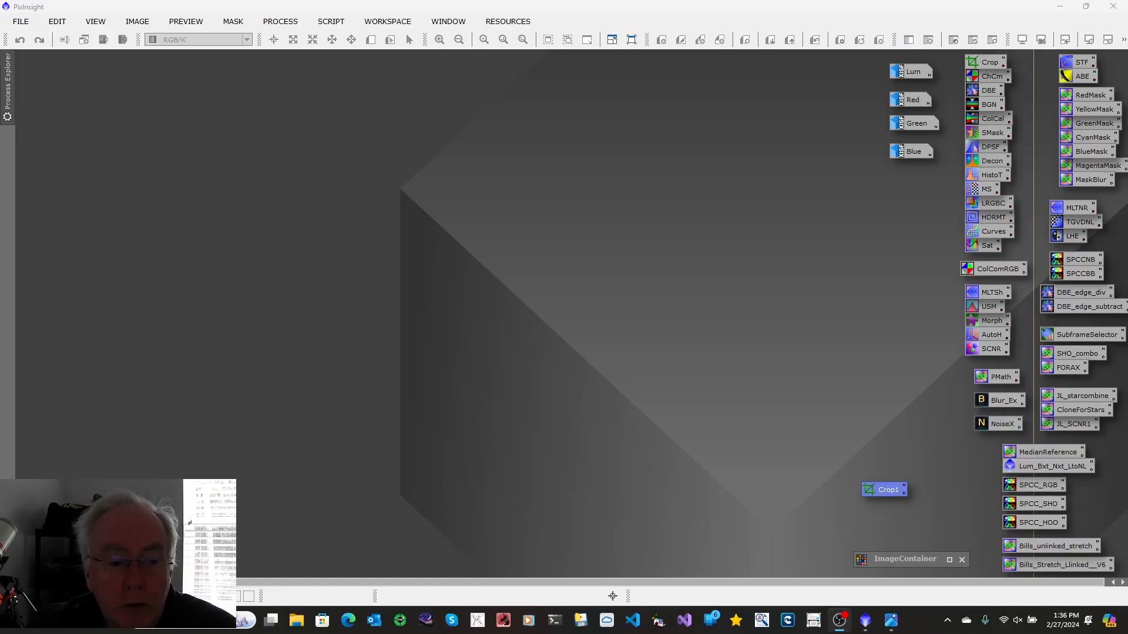
# Examine the cropped Blue image at a closer zoom and iconize it
pyautogui.doubleClick(912, 154)
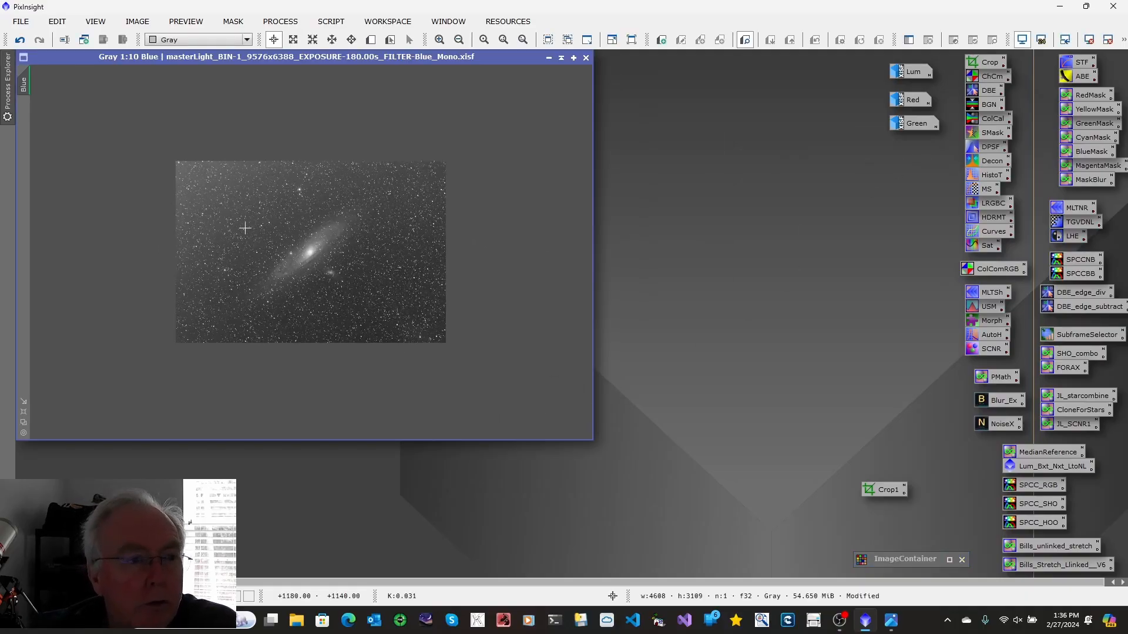
pyautogui.click(24, 414)
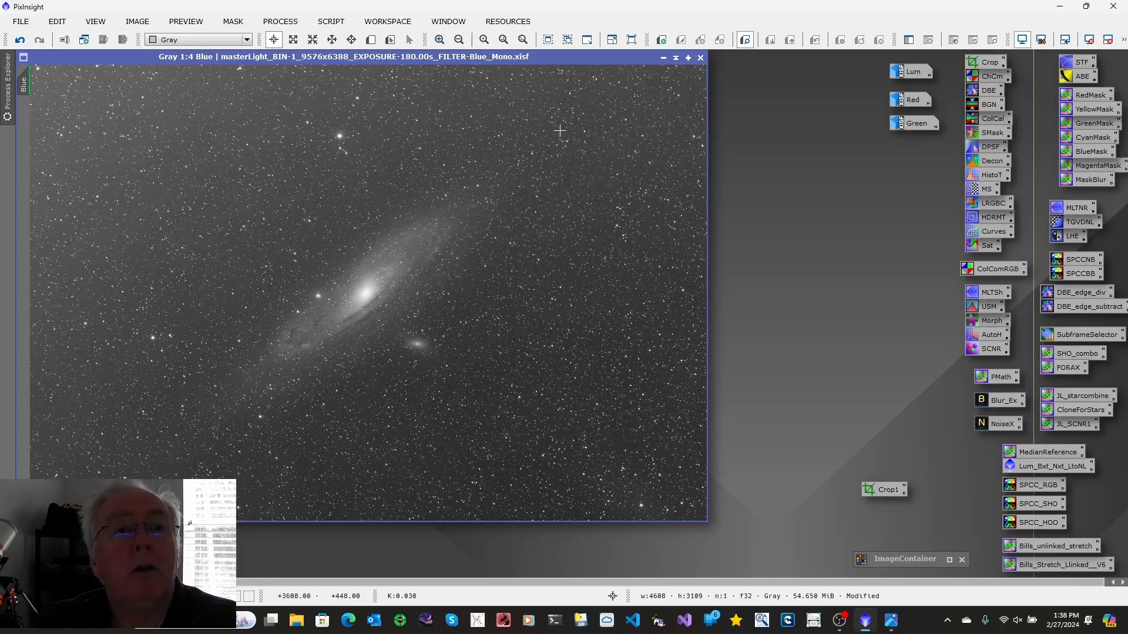
pyautogui.click(663, 58)
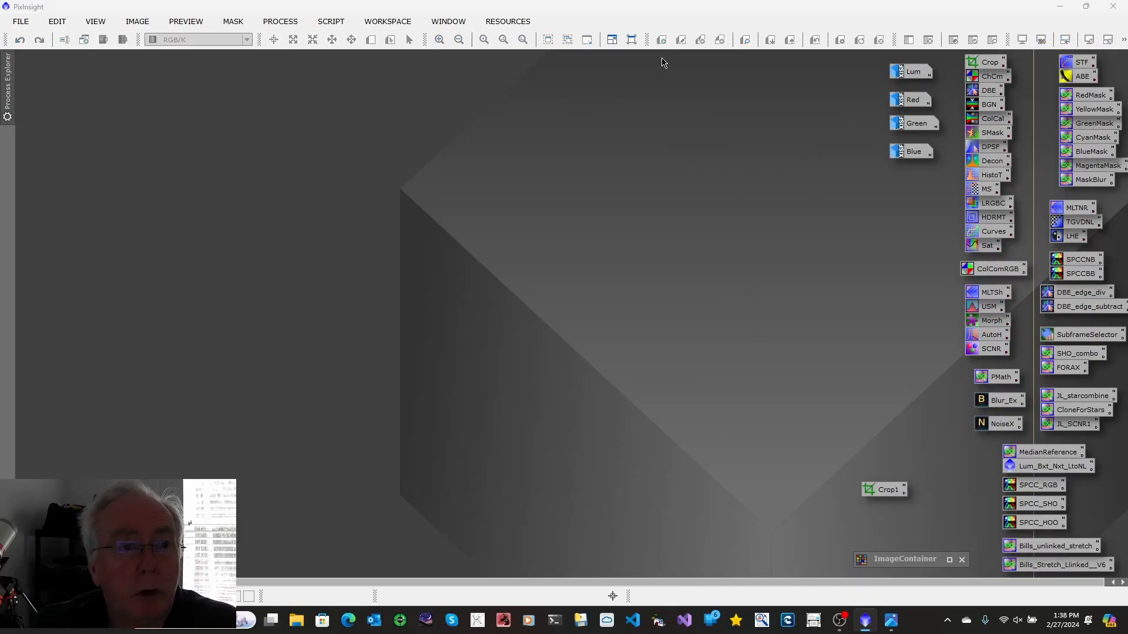
# Run the GraXpert script on the Lum image with Subtraction correction to remove the gradient, then iconize Lum
pyautogui.click(909, 75)
pyautogui.doubleClick(909, 76)
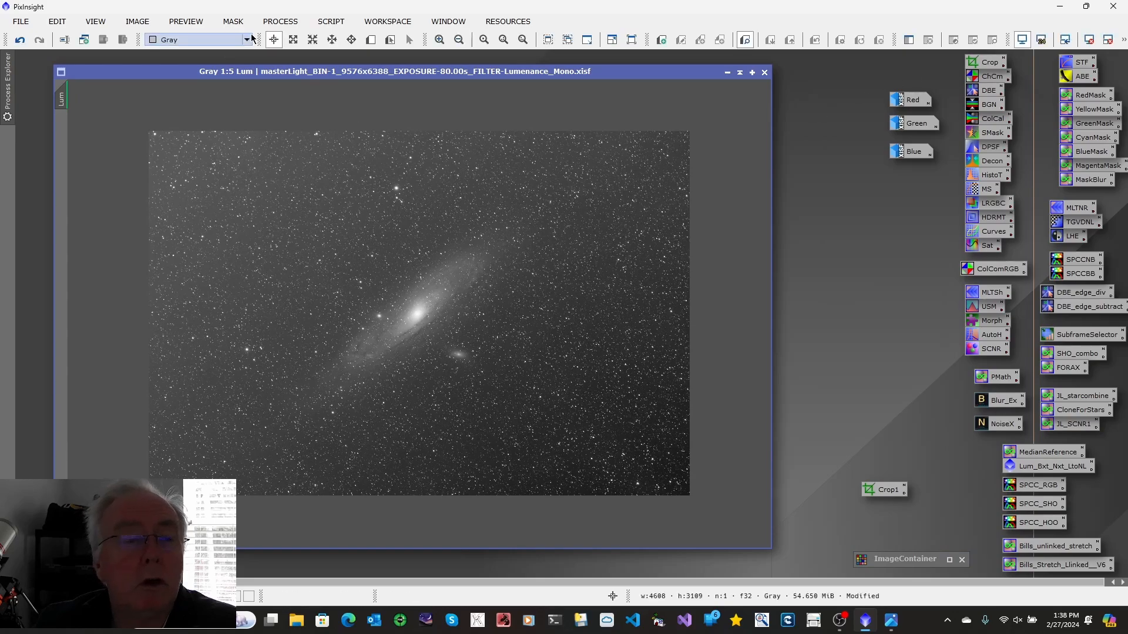
pyautogui.click(331, 21)
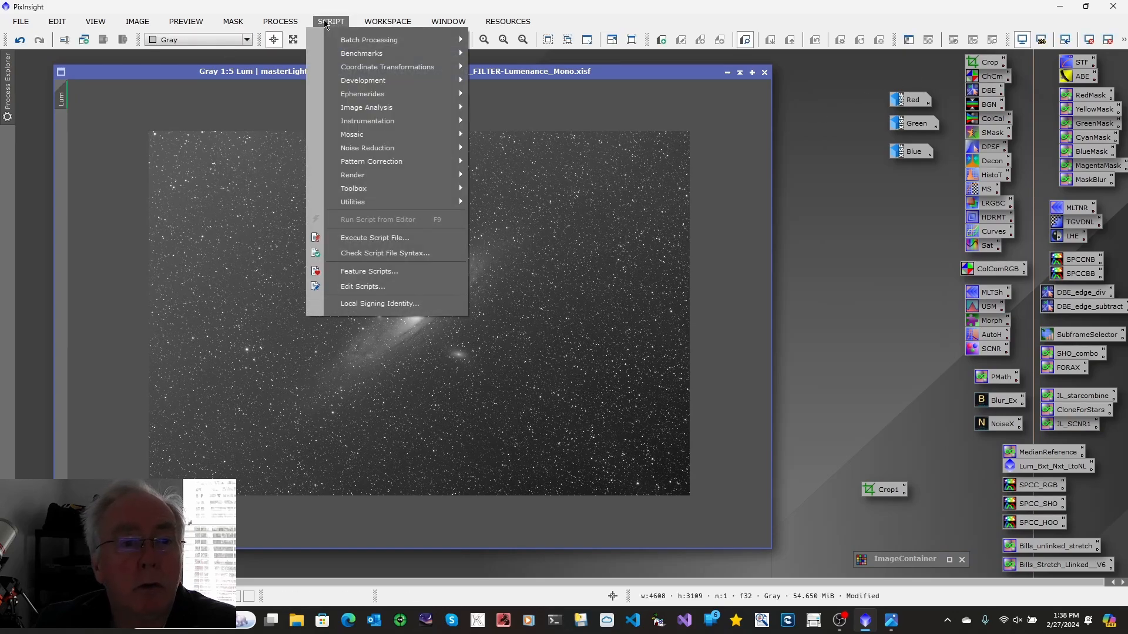
pyautogui.moveTo(372, 189)
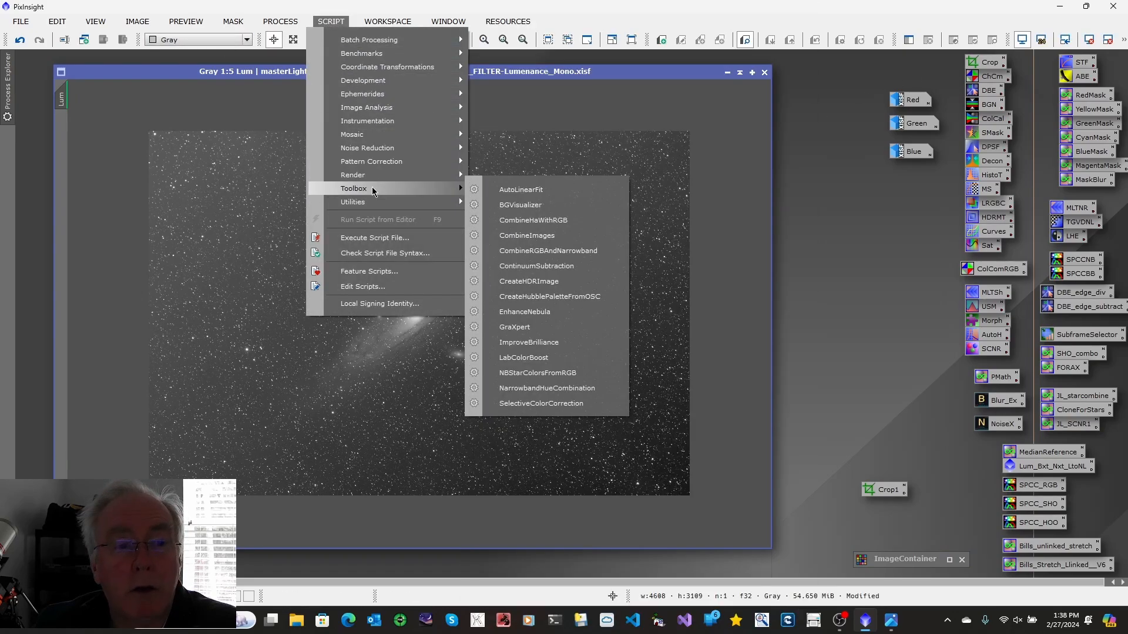
pyautogui.click(515, 328)
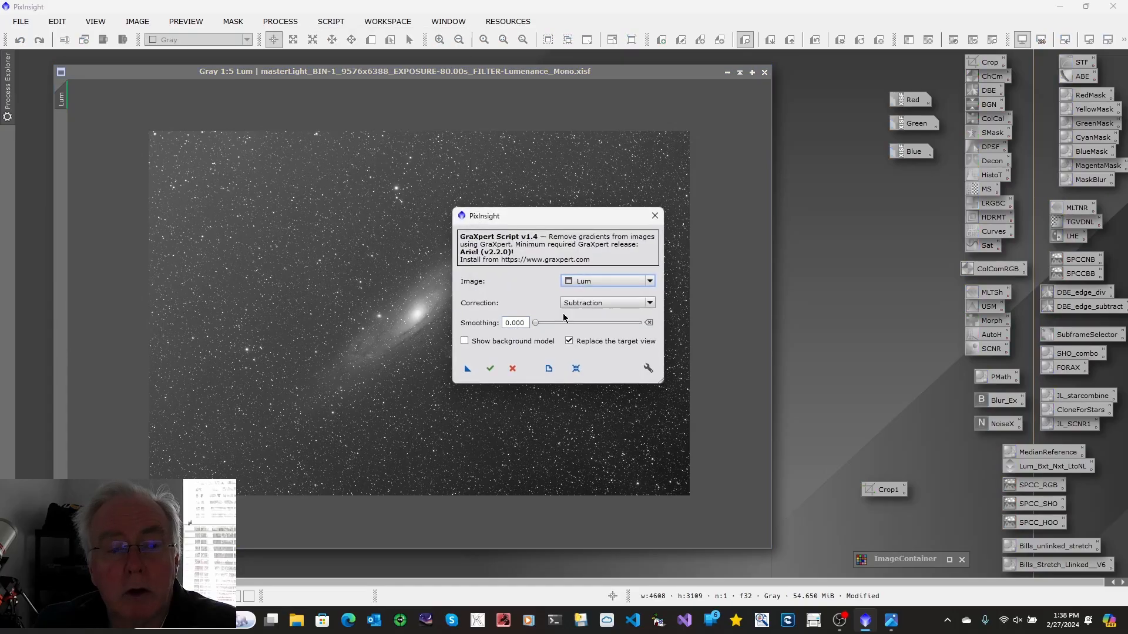
pyautogui.click(488, 369)
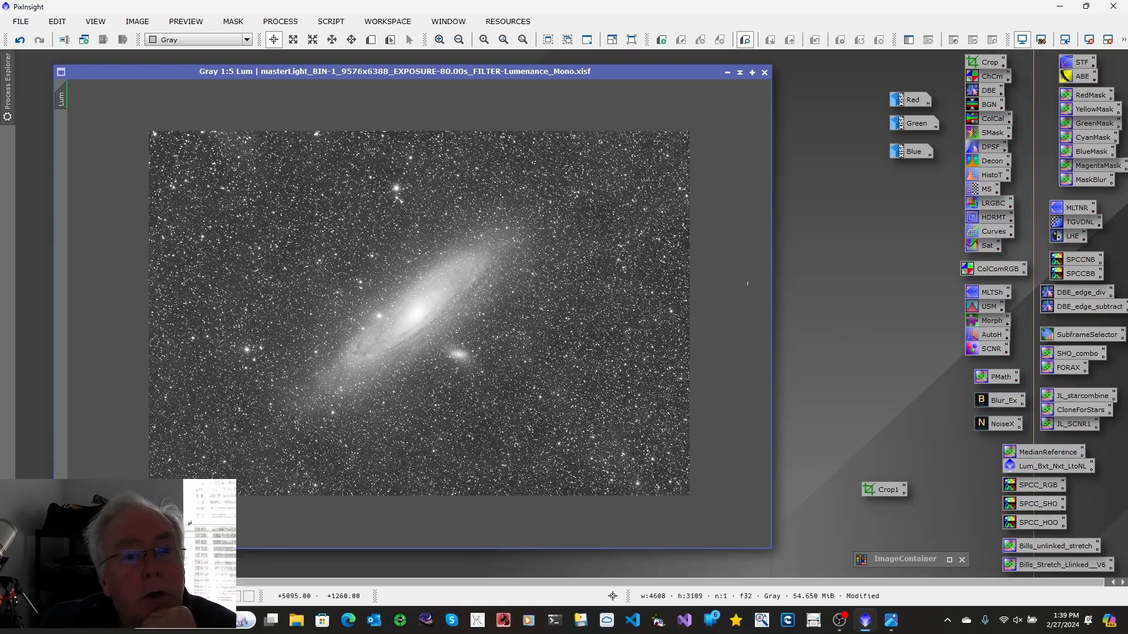
pyautogui.click(728, 73)
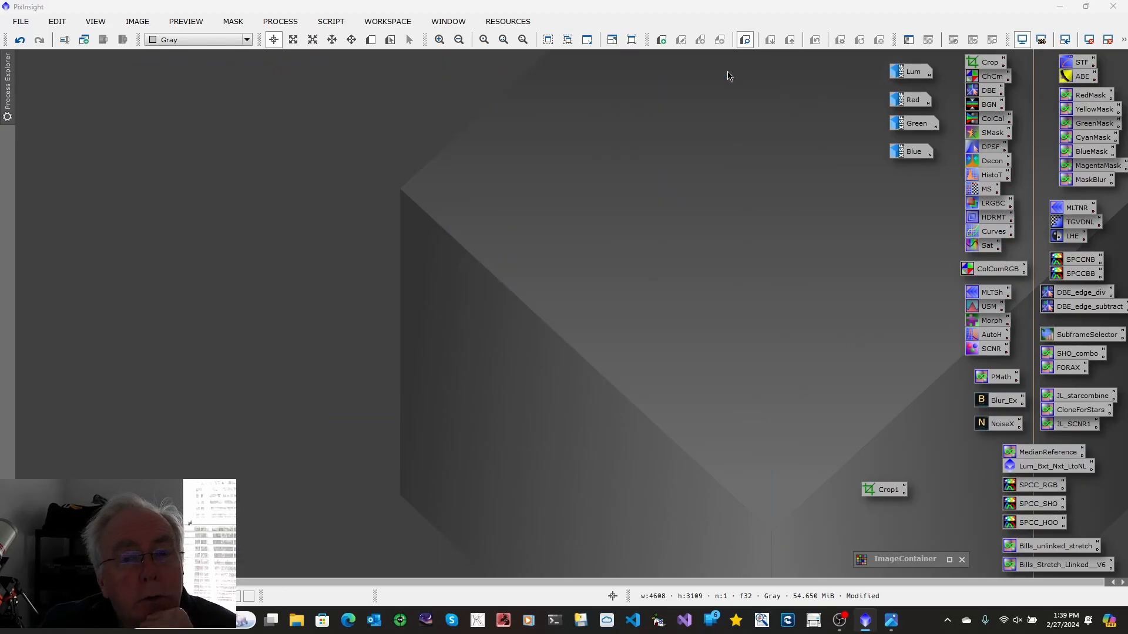
# Open the Red image, run the GraXpert script on it to remove the gradient, and iconize it
pyautogui.doubleClick(911, 104)
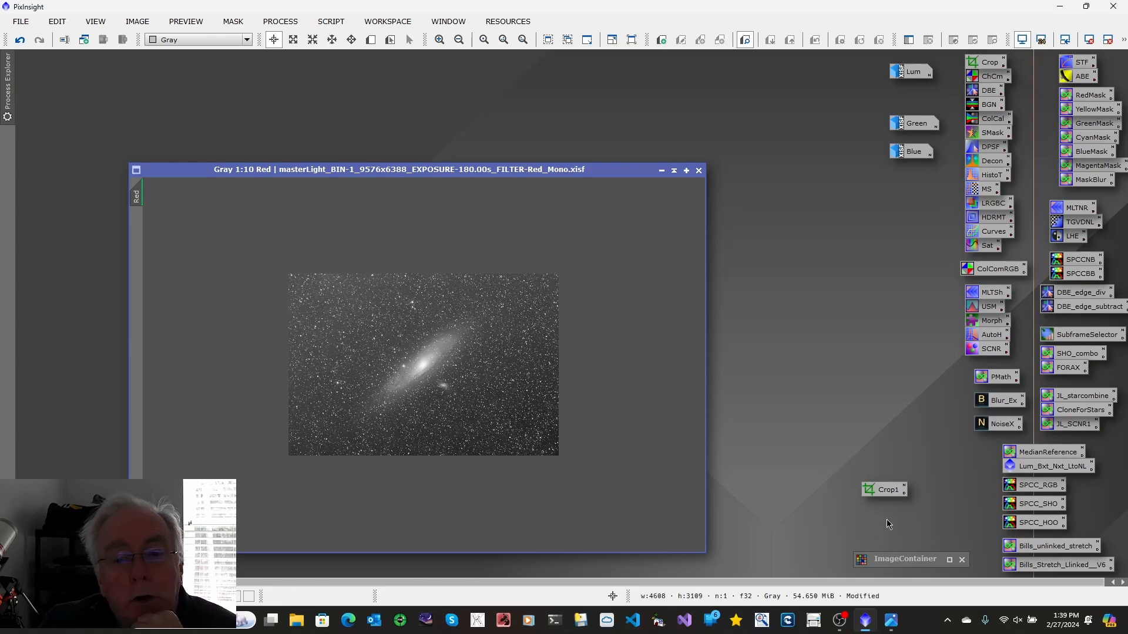
pyautogui.click(328, 22)
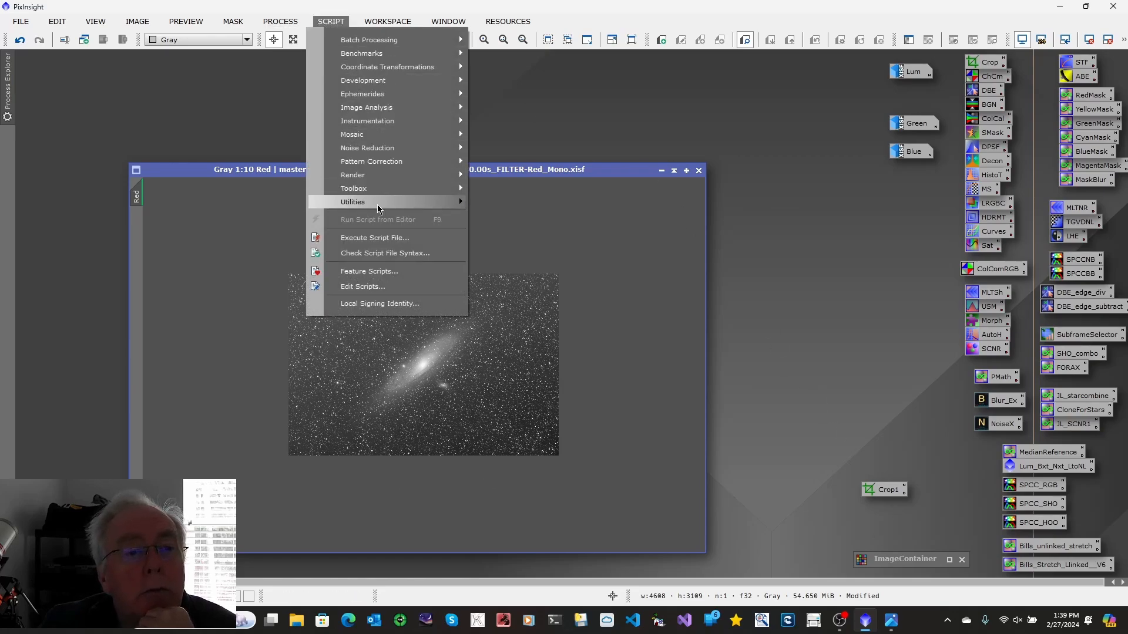
pyautogui.moveTo(379, 194)
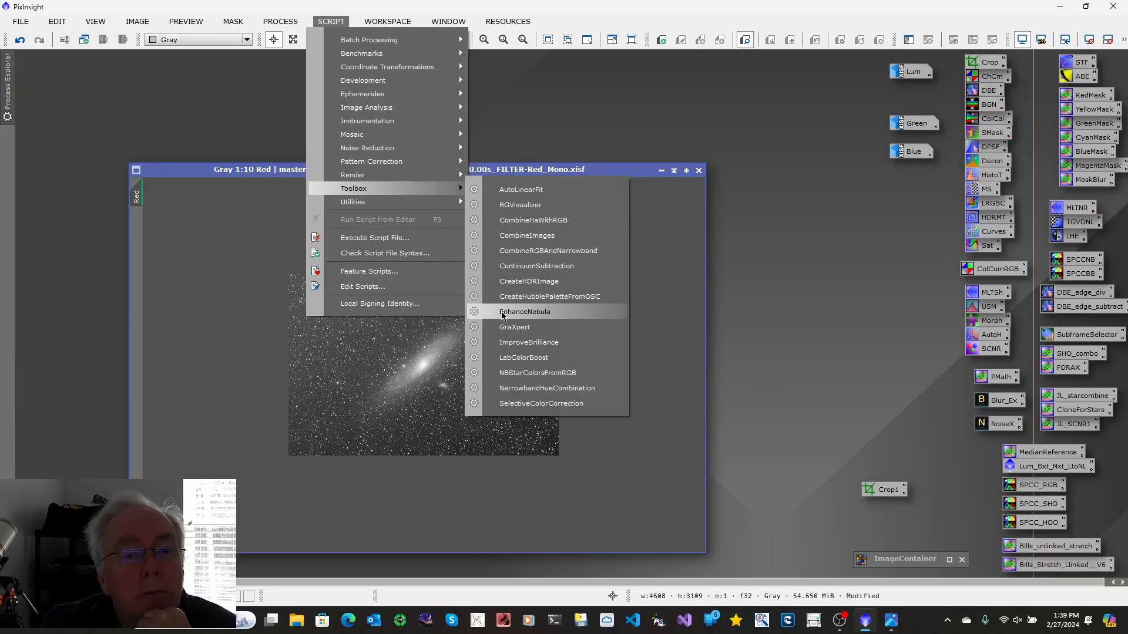
pyautogui.click(510, 332)
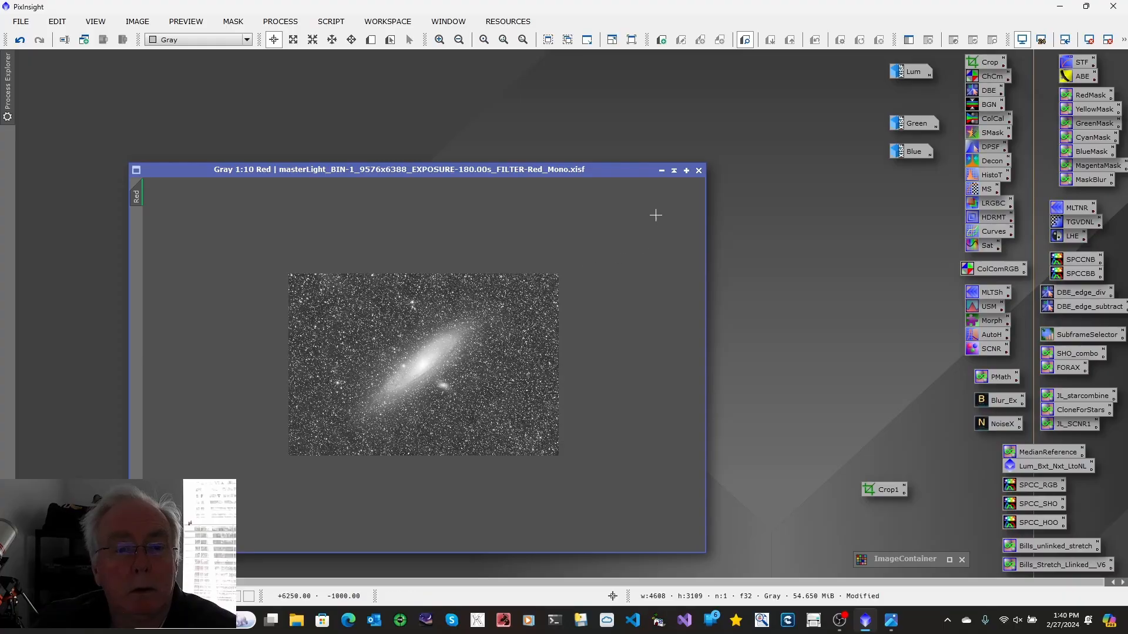
pyautogui.click(661, 170)
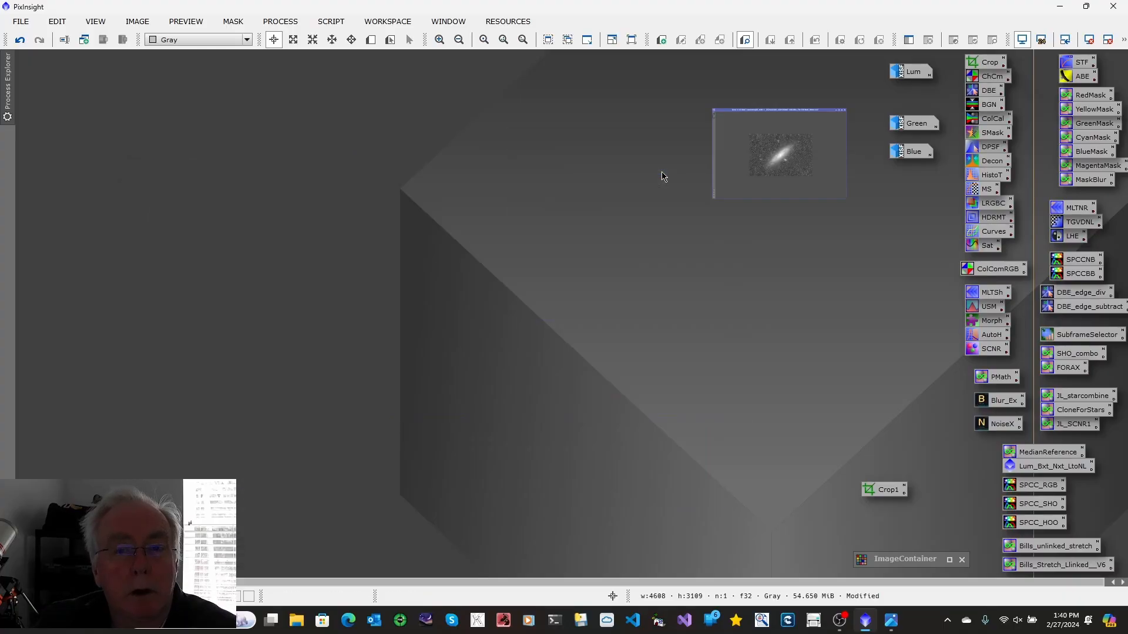
# Open the Green image, run the GraXpert script with Subtraction correction on it, and iconize it
pyautogui.doubleClick(905, 125)
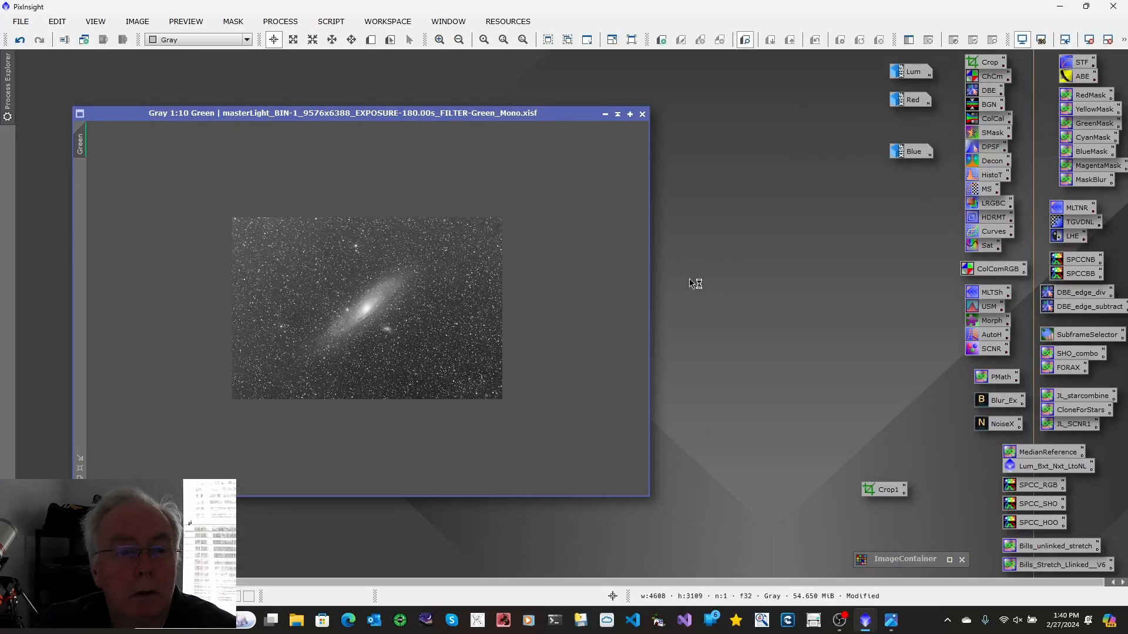
pyautogui.click(331, 22)
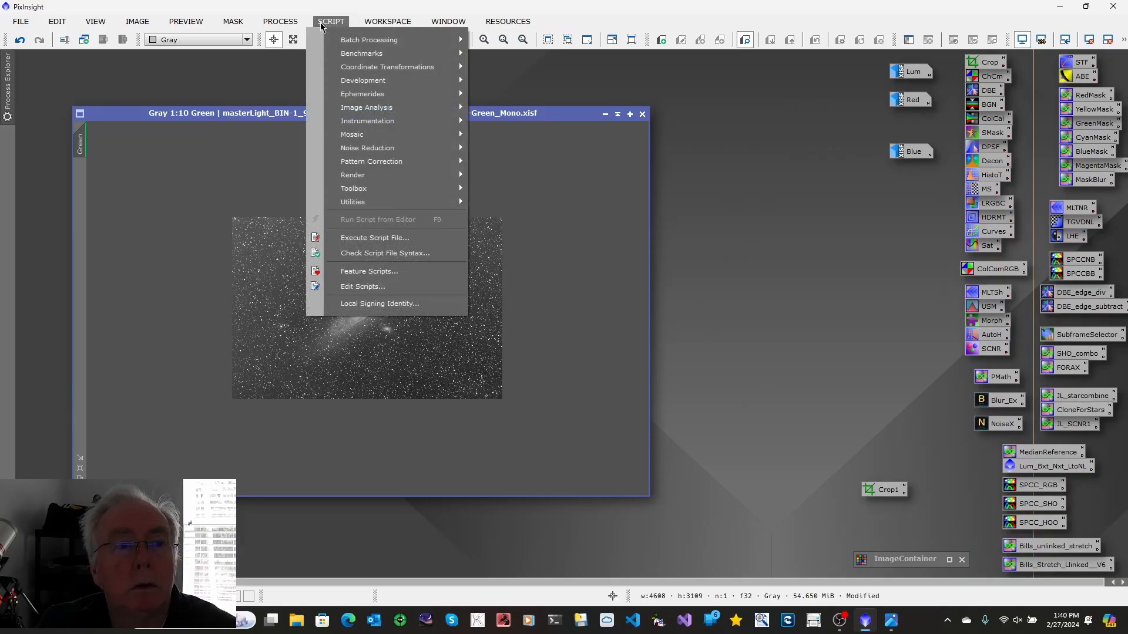
pyautogui.moveTo(382, 185)
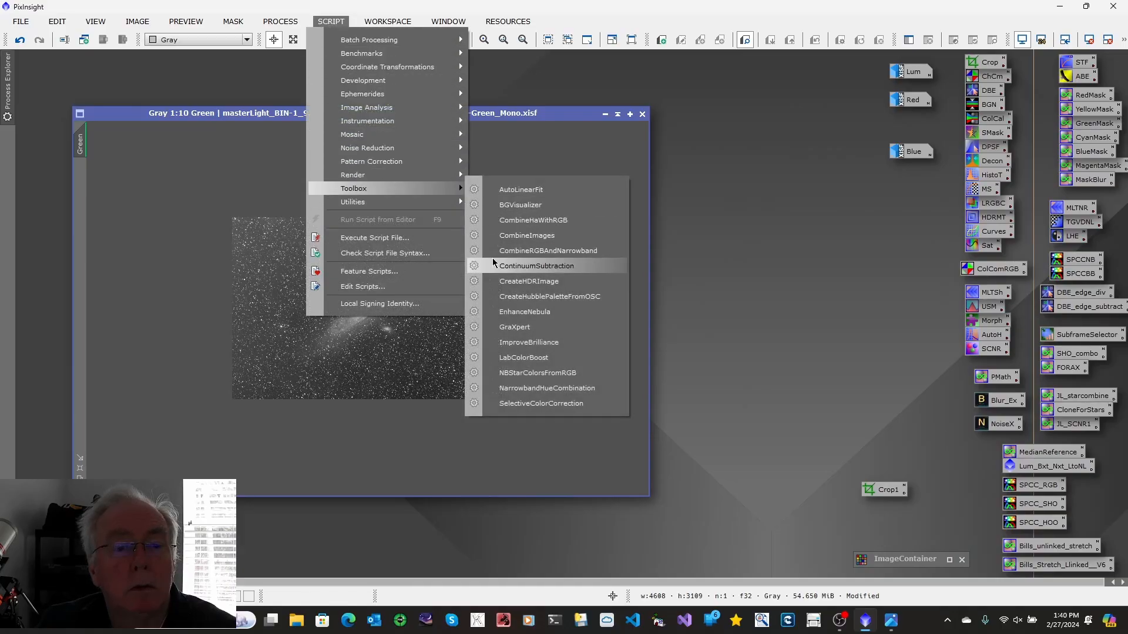
pyautogui.click(505, 330)
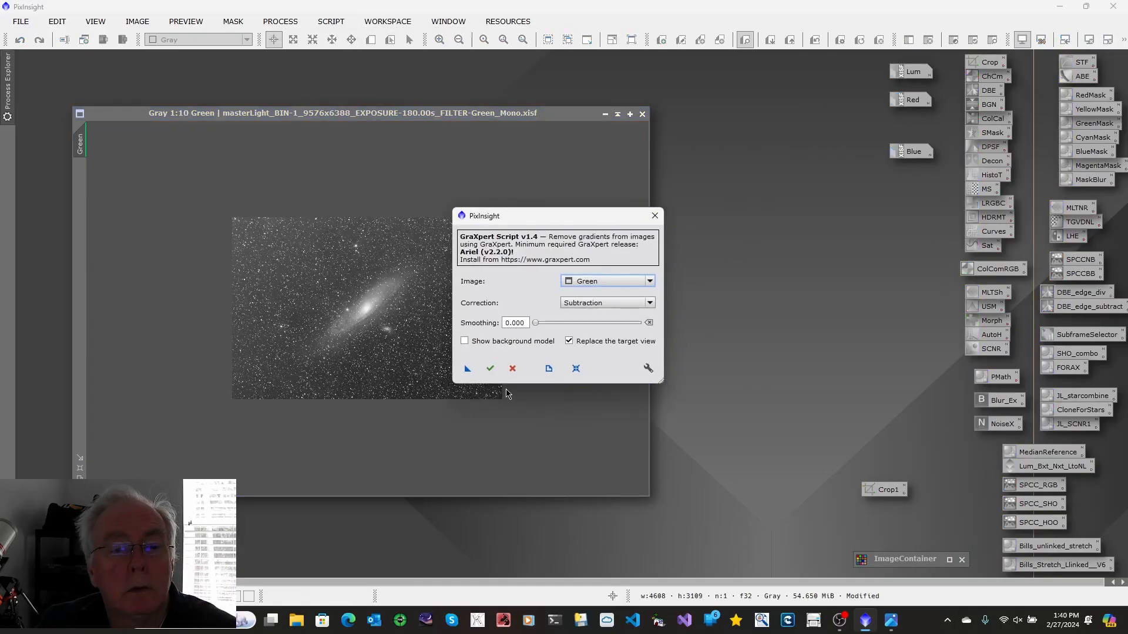
pyautogui.click(490, 369)
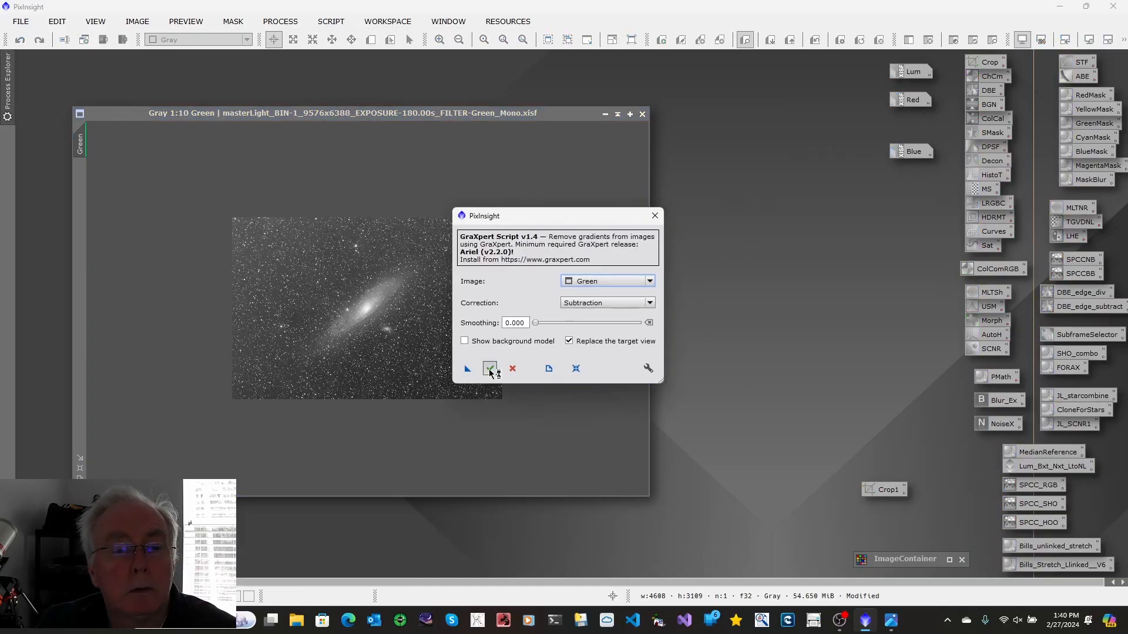
pyautogui.click(605, 114)
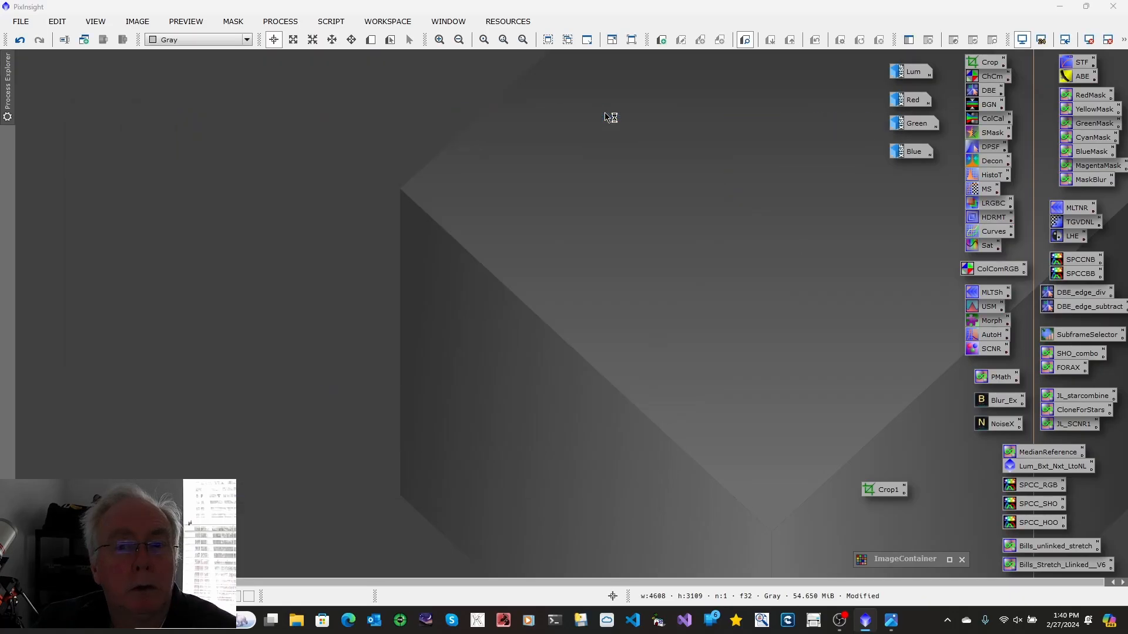
# Open the Blue image and run the GraXpert script with Subtraction correction to remove its gradient
pyautogui.doubleClick(908, 154)
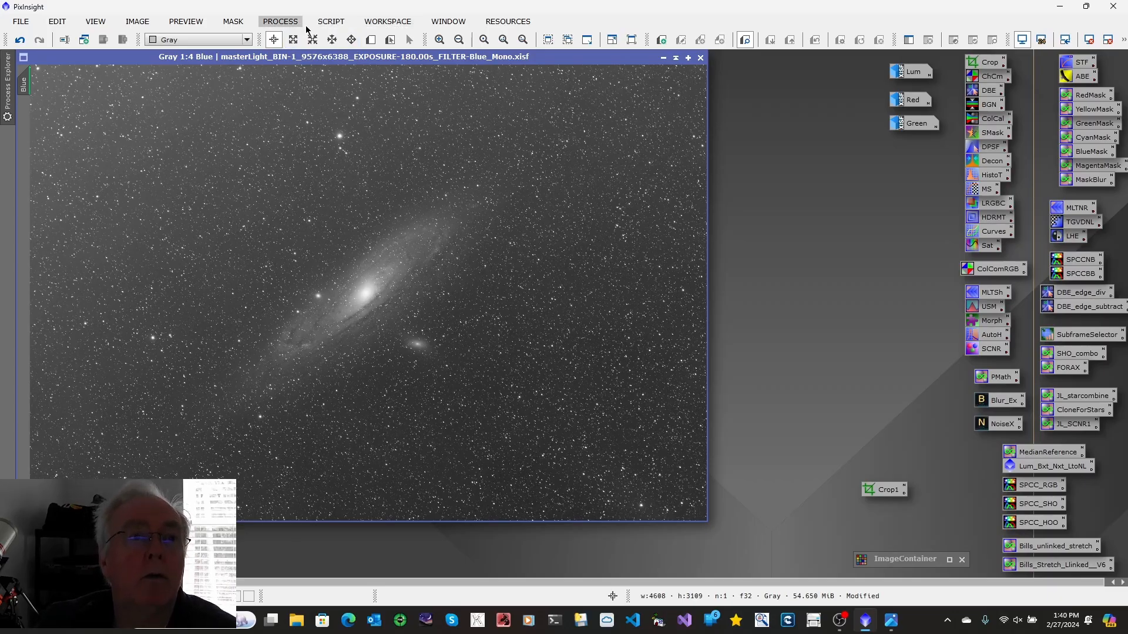
pyautogui.click(330, 23)
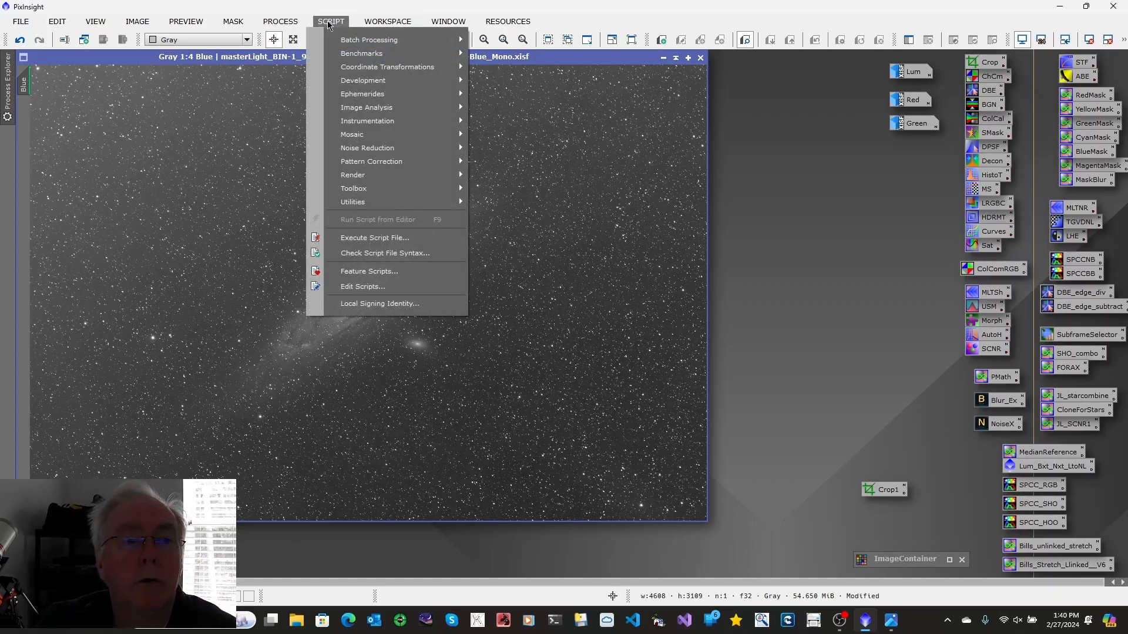
pyautogui.moveTo(376, 189)
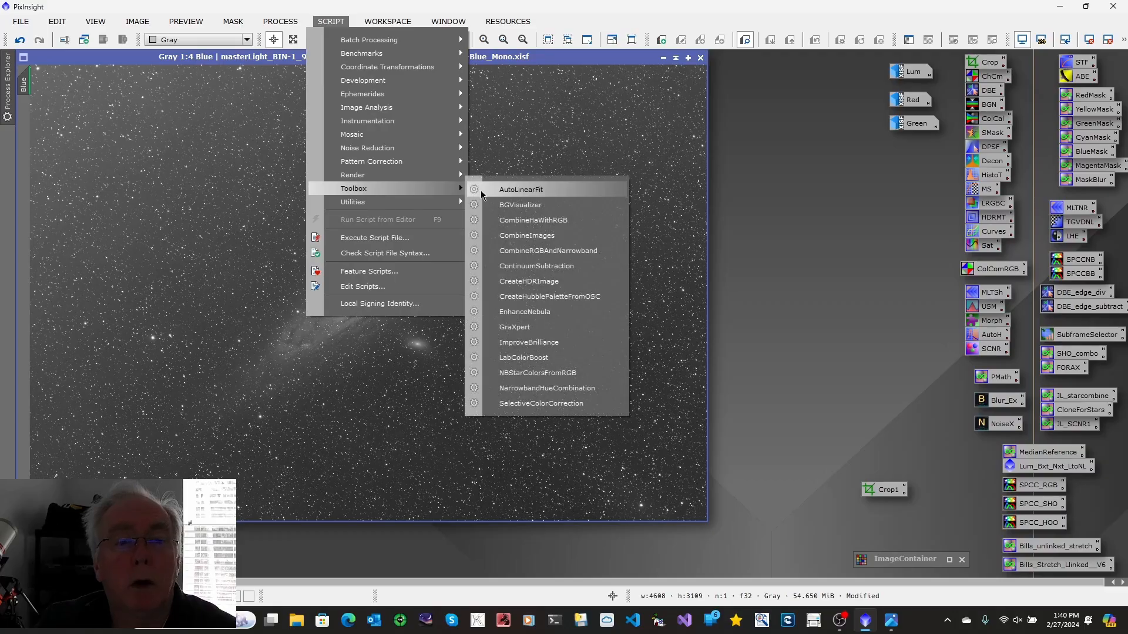
pyautogui.click(542, 329)
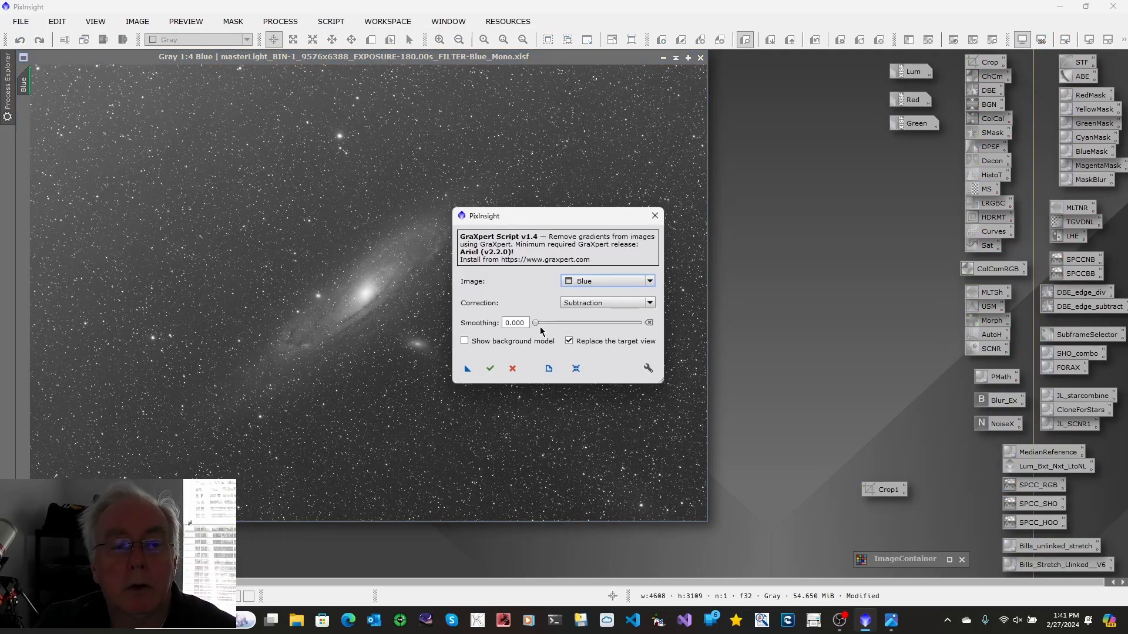
pyautogui.click(490, 369)
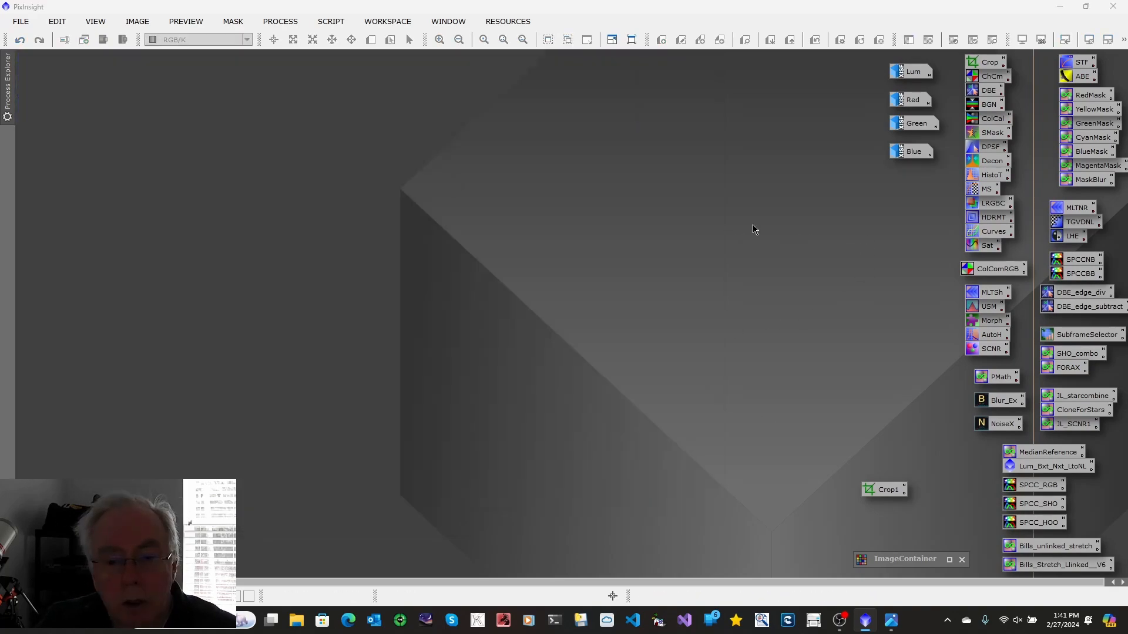
# Review the LRGB workflow diagram in the image viewer and close it
pyautogui.moveTo(891, 624)
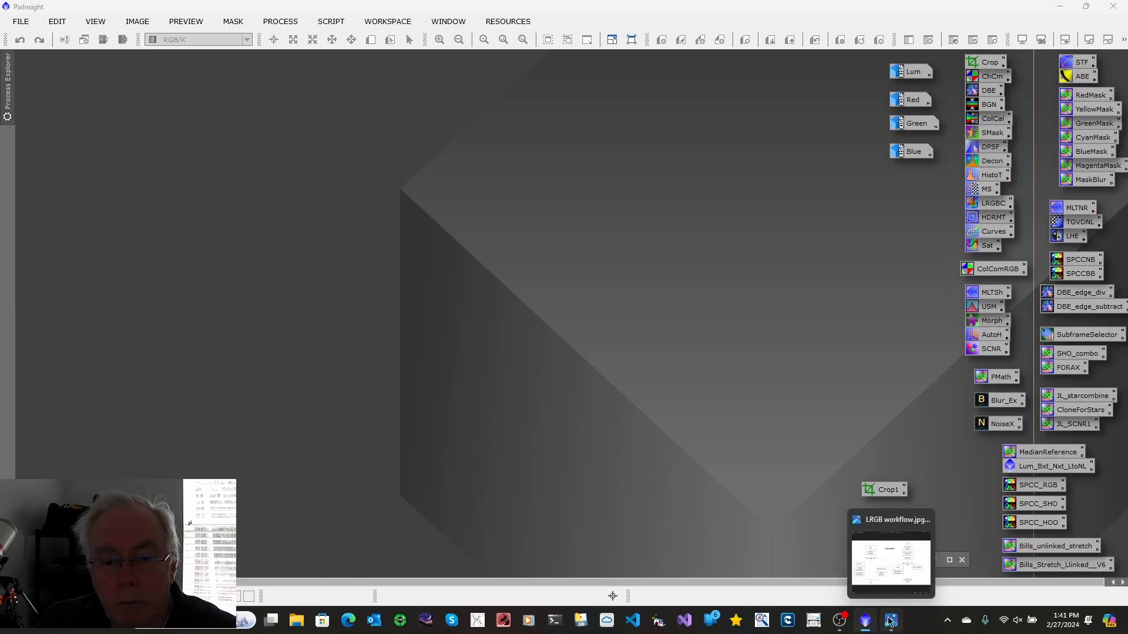
pyautogui.click(889, 579)
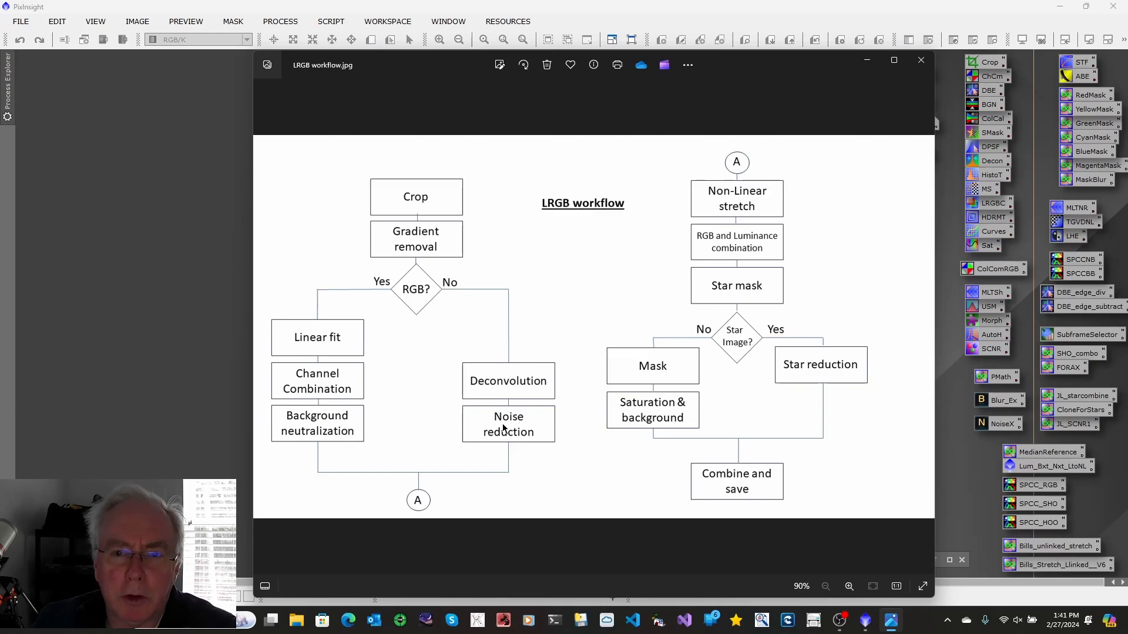
pyautogui.click(921, 60)
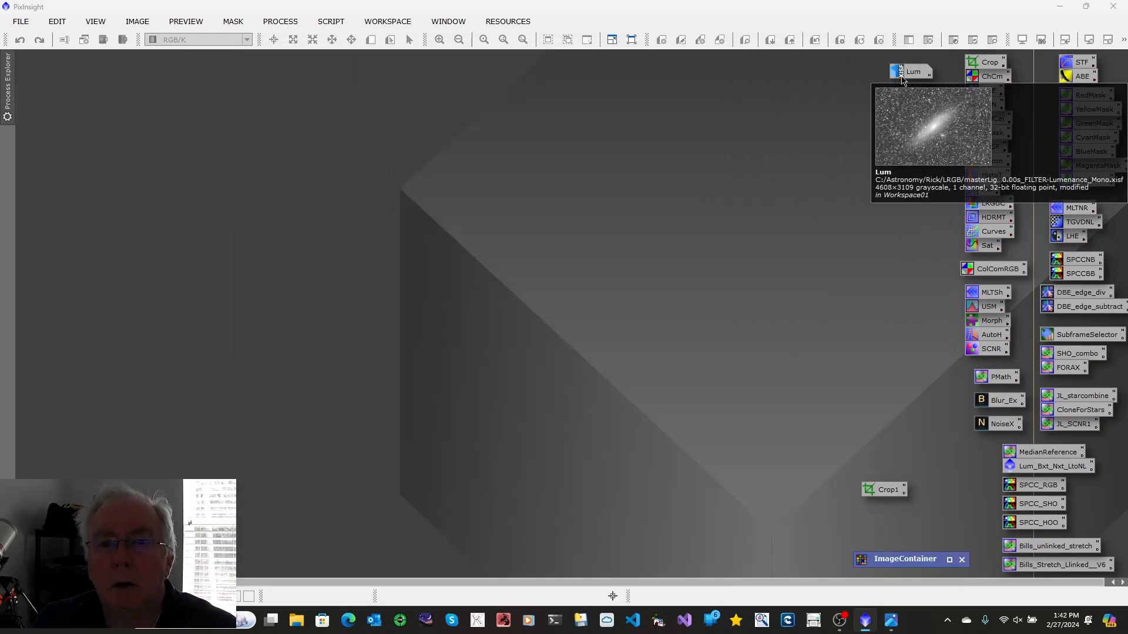
# Open the Lum image and open and close a ProcessContainer window
pyautogui.doubleClick(903, 78)
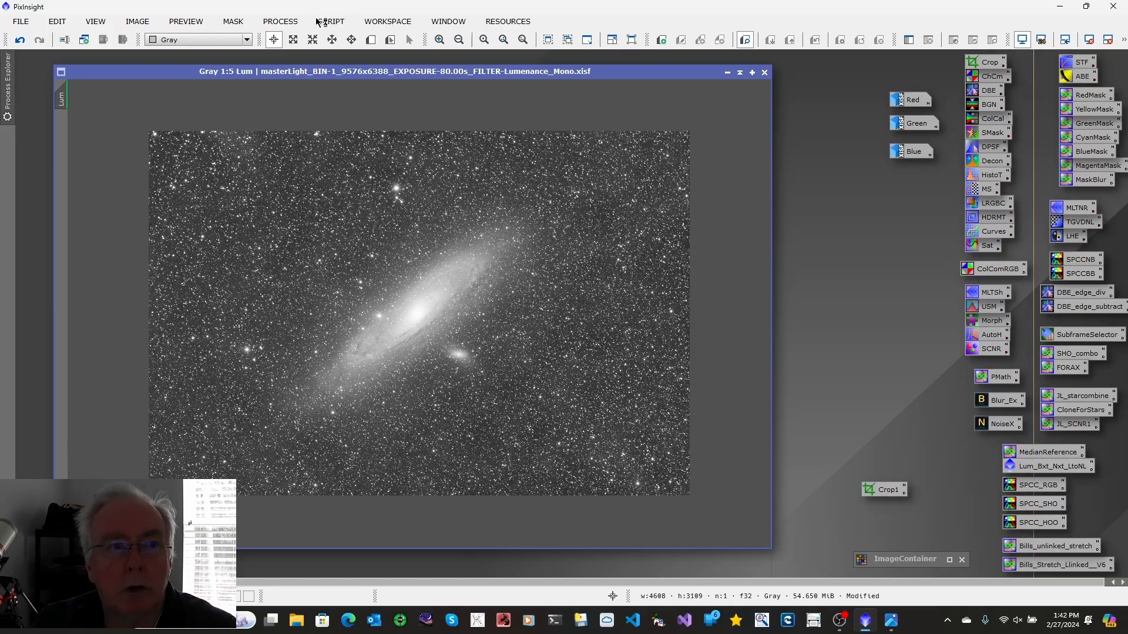
pyautogui.click(280, 24)
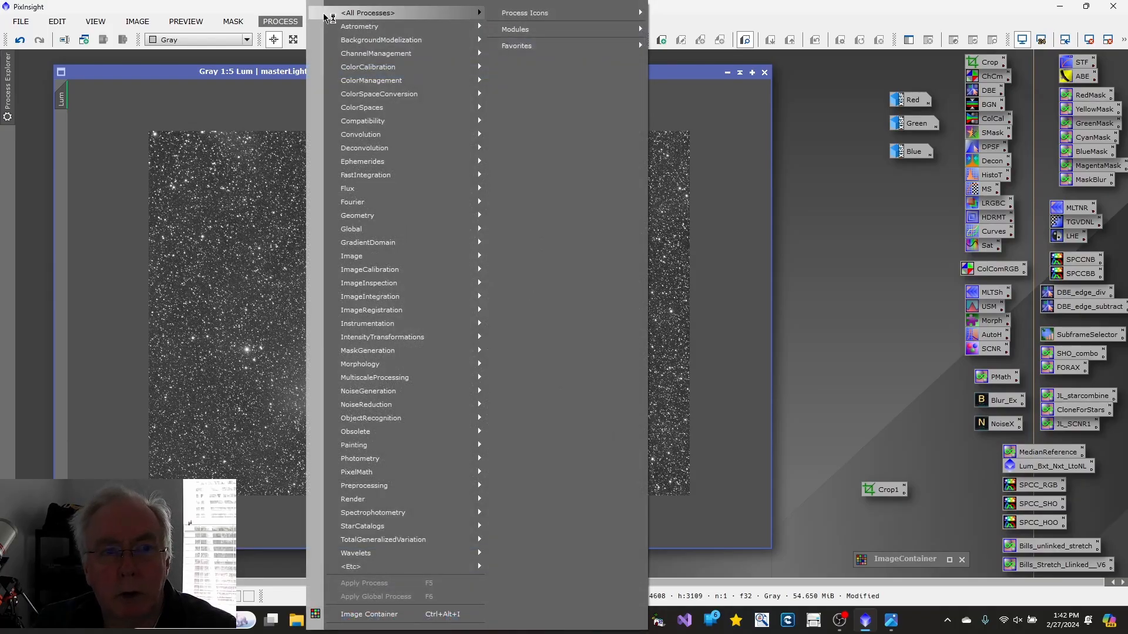
pyautogui.moveTo(350, 15)
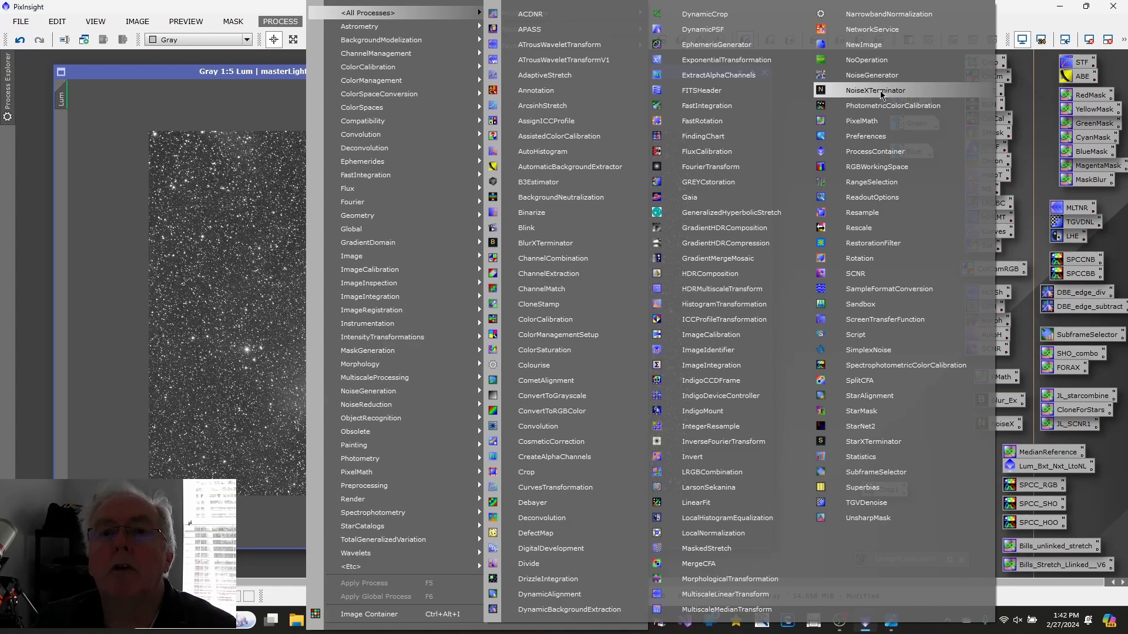
pyautogui.click(875, 151)
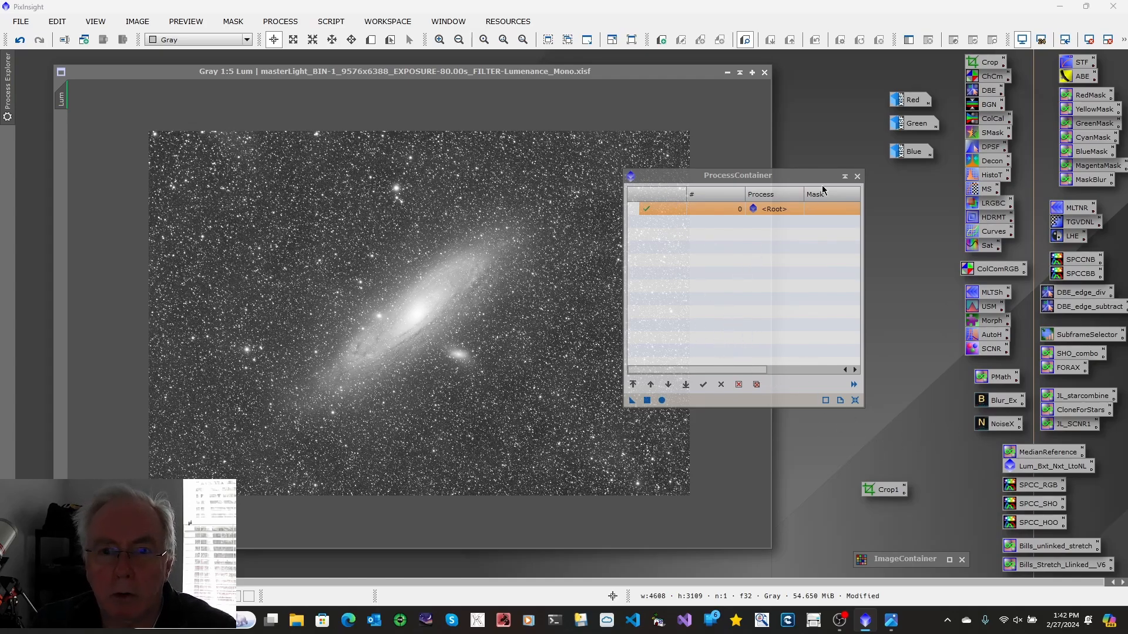
pyautogui.click(858, 177)
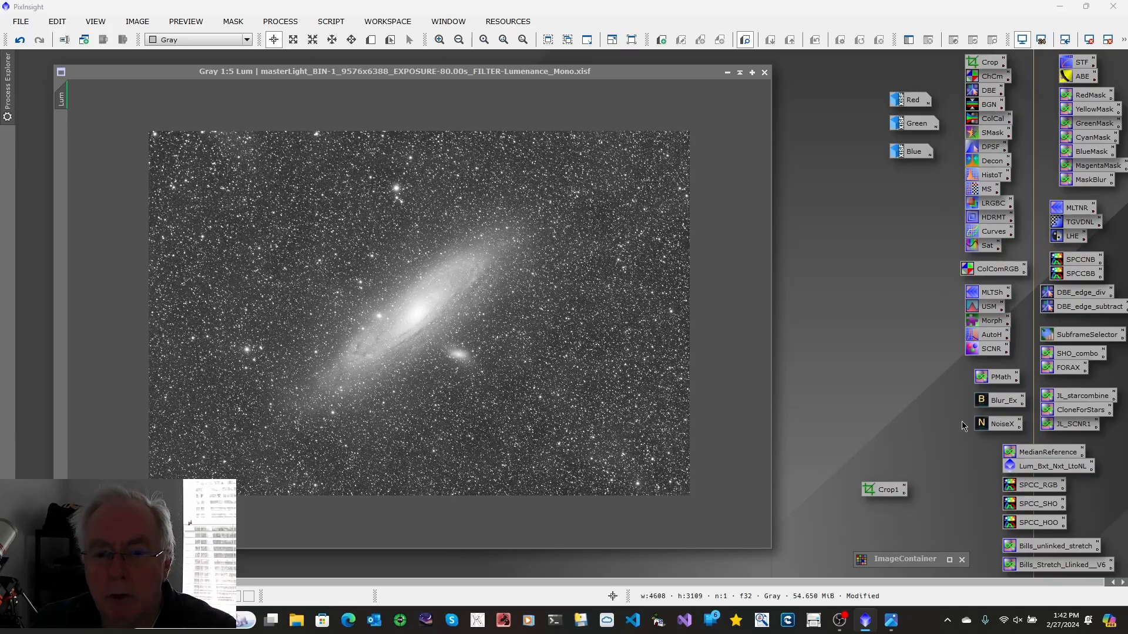
# Reset BlurXTerminator to Sharpen Stars 0.50, Adjust Star Halos 0.00, Sharpen Nonstellar 0.50 and apply it to the Lum image
pyautogui.doubleClick(1010, 405)
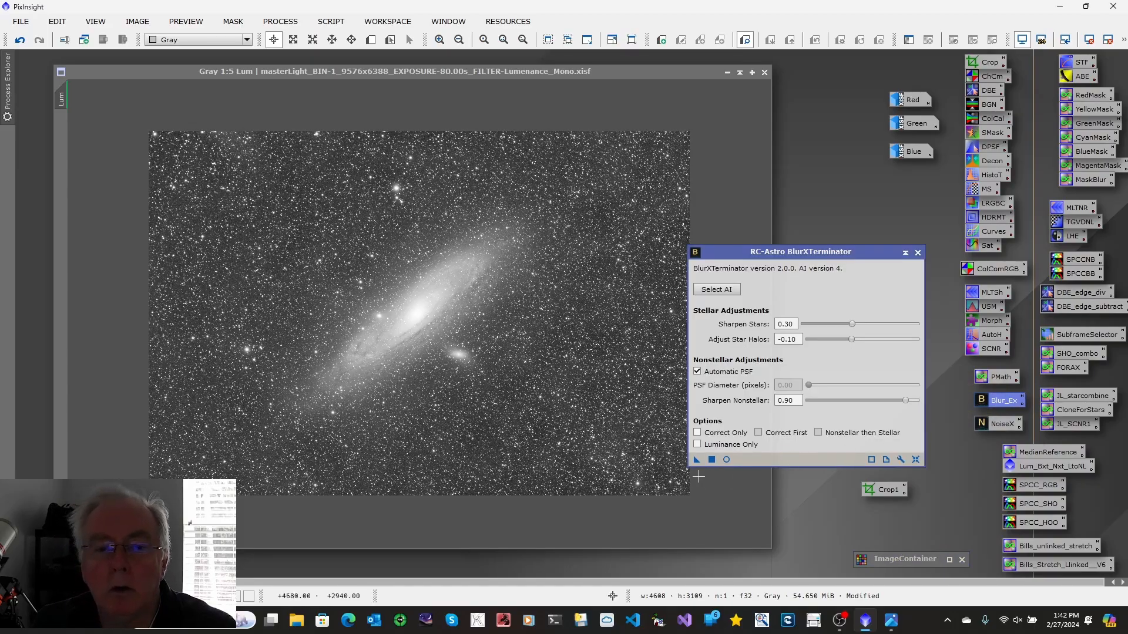
pyautogui.click(914, 459)
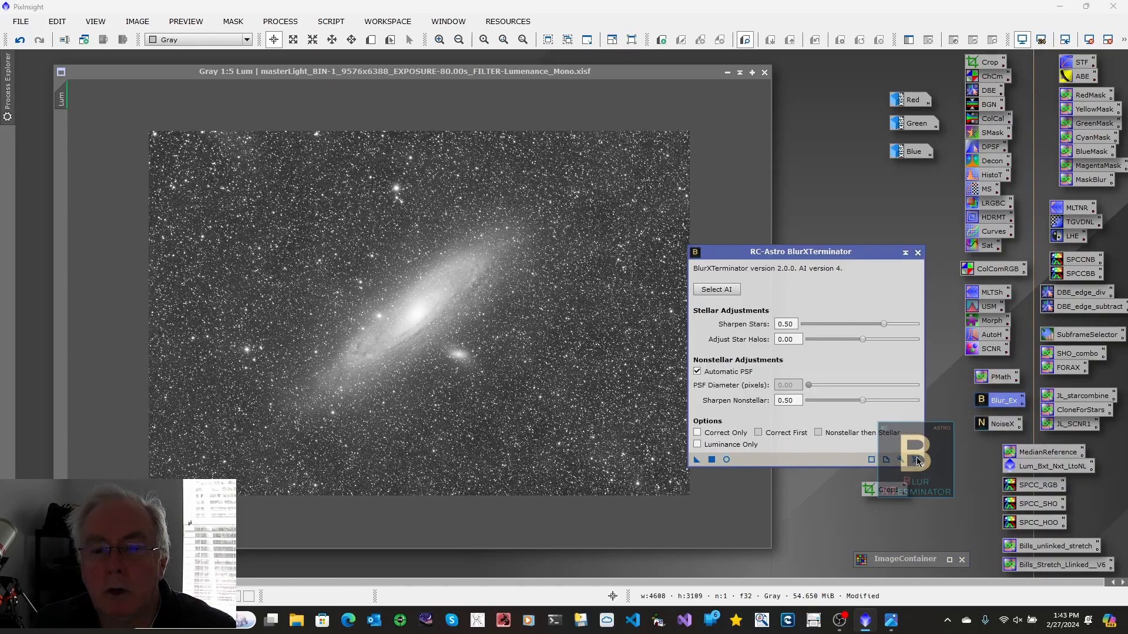
pyautogui.moveTo(697, 461); pyautogui.dragTo(504, 422)
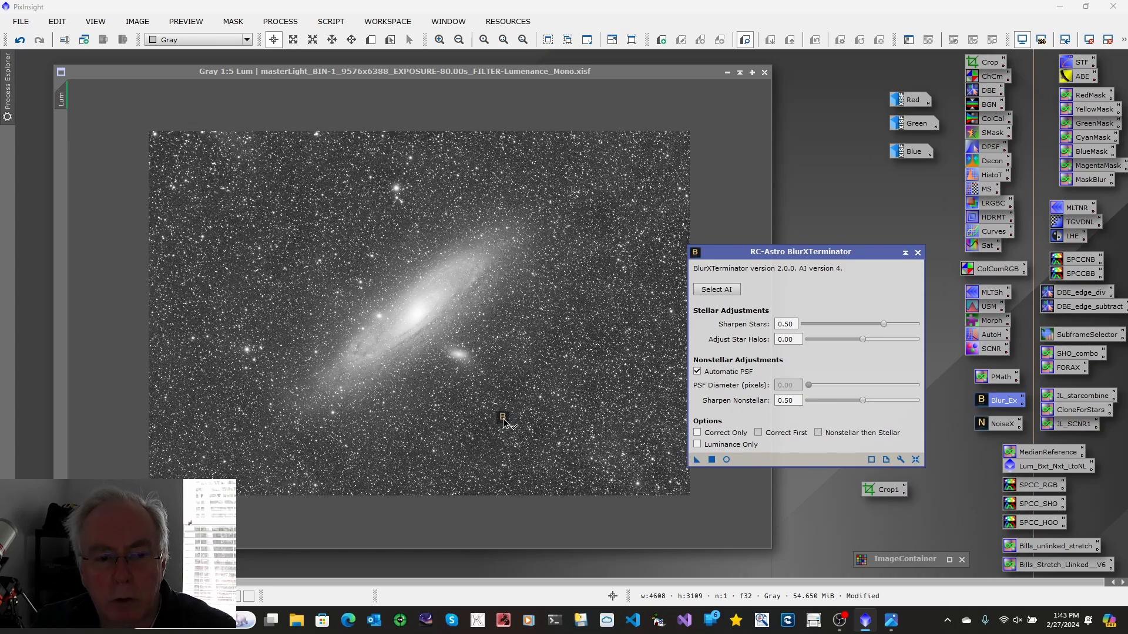
pyautogui.moveTo(503, 421); pyautogui.dragTo(504, 418)
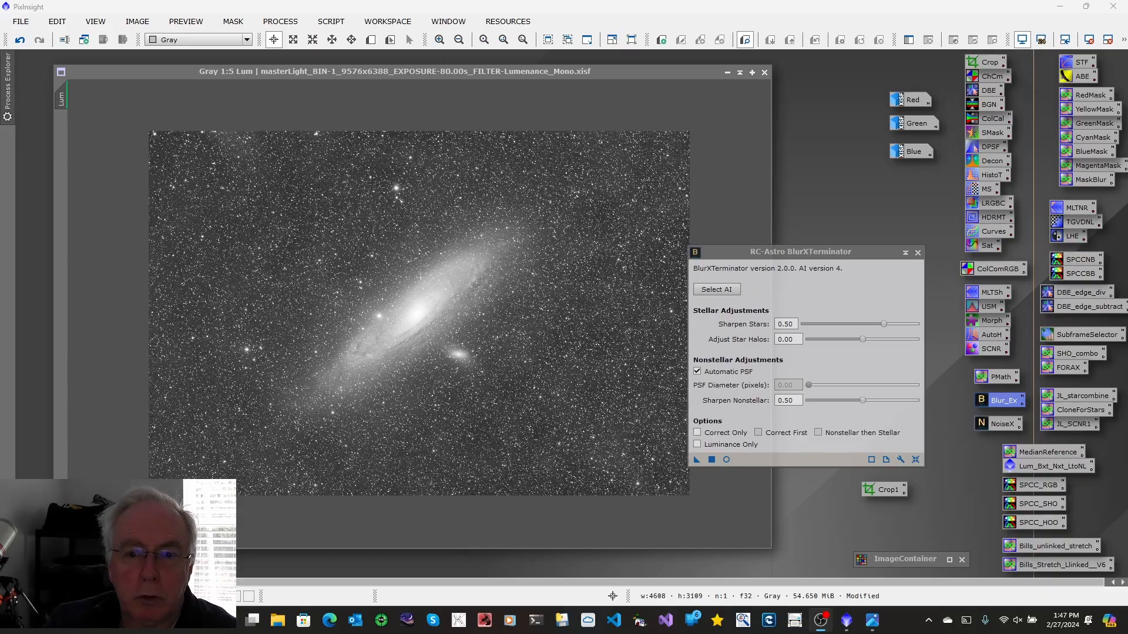
pyautogui.click(918, 252)
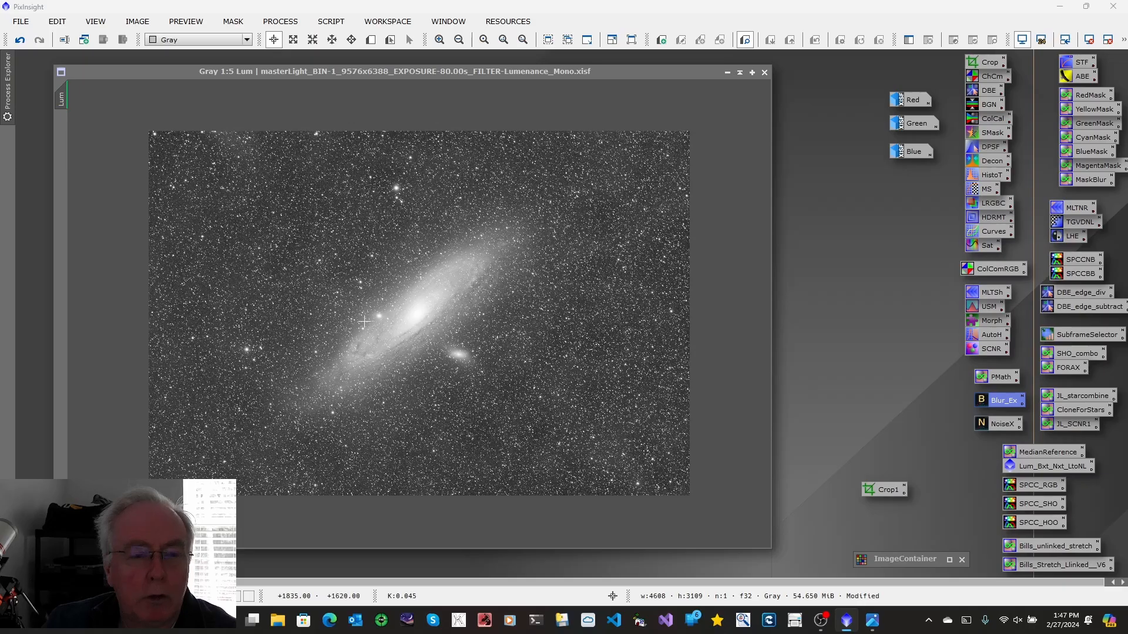
# Compare the Lum image before and after BlurXTerminator and inspect the galaxy core at closer zoom
pyautogui.click(20, 40)
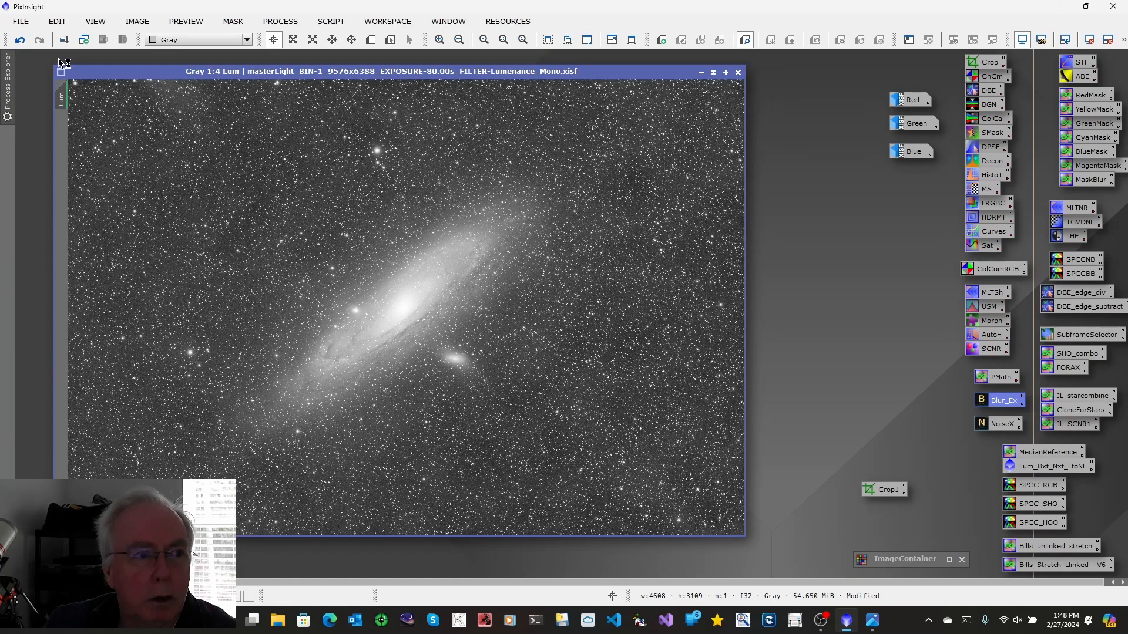
pyautogui.click(19, 42)
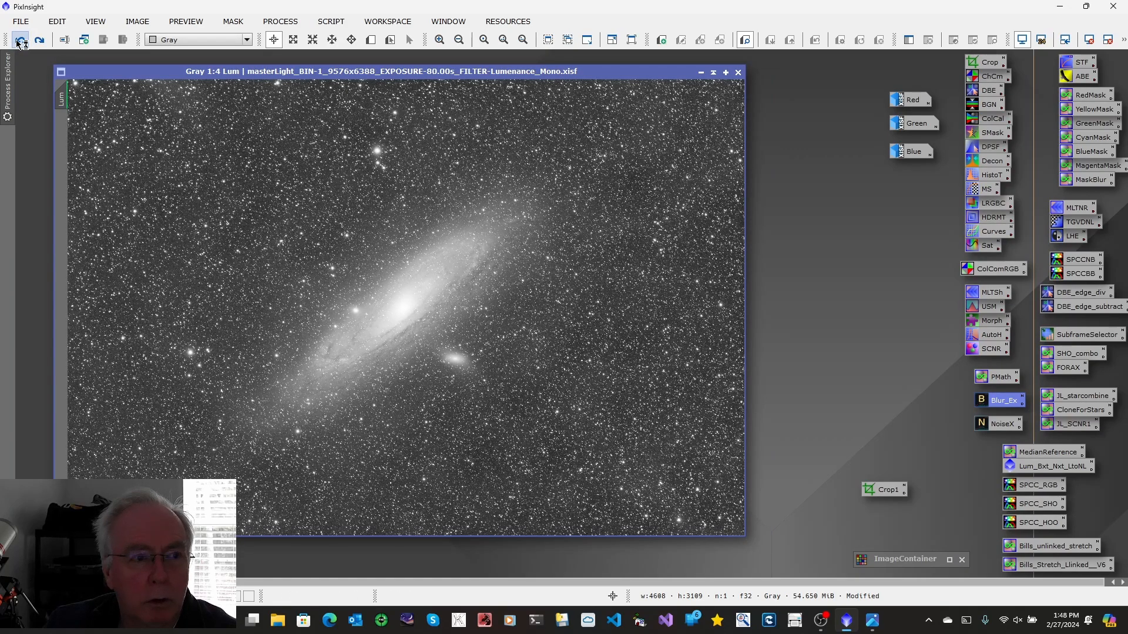
pyautogui.click(39, 41)
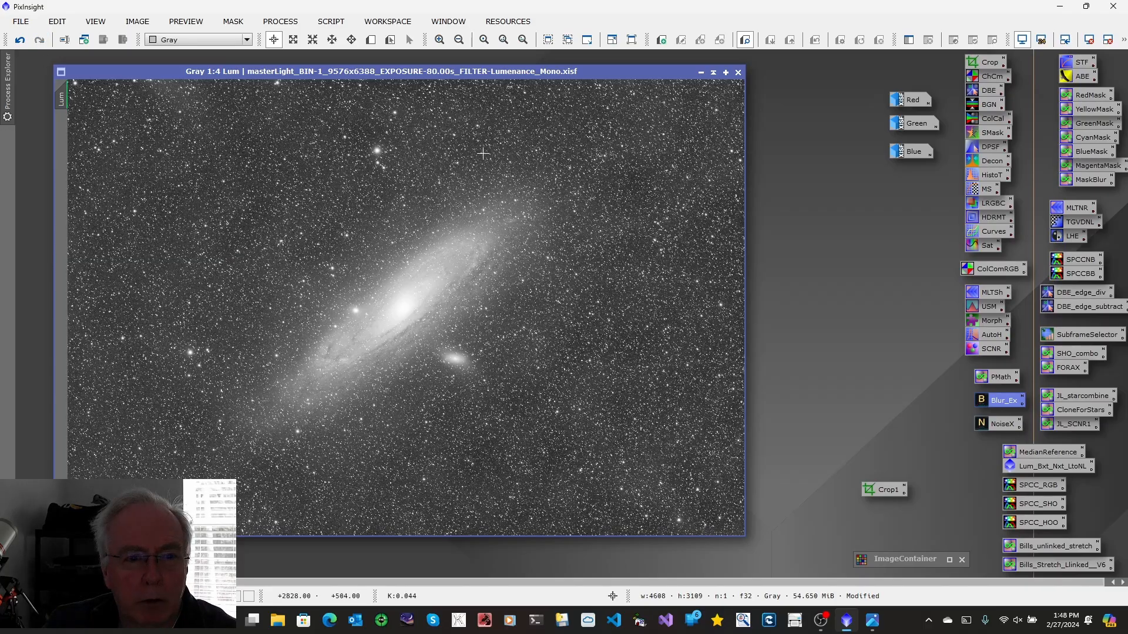
pyautogui.click(439, 40)
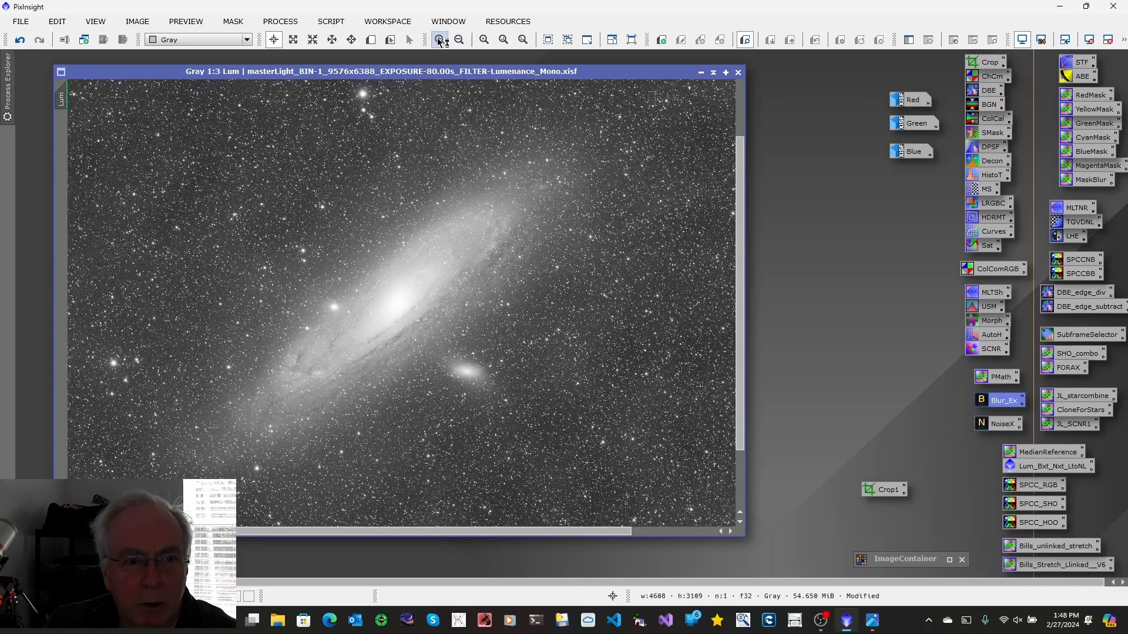
pyautogui.click(439, 40)
pyautogui.click(439, 40)
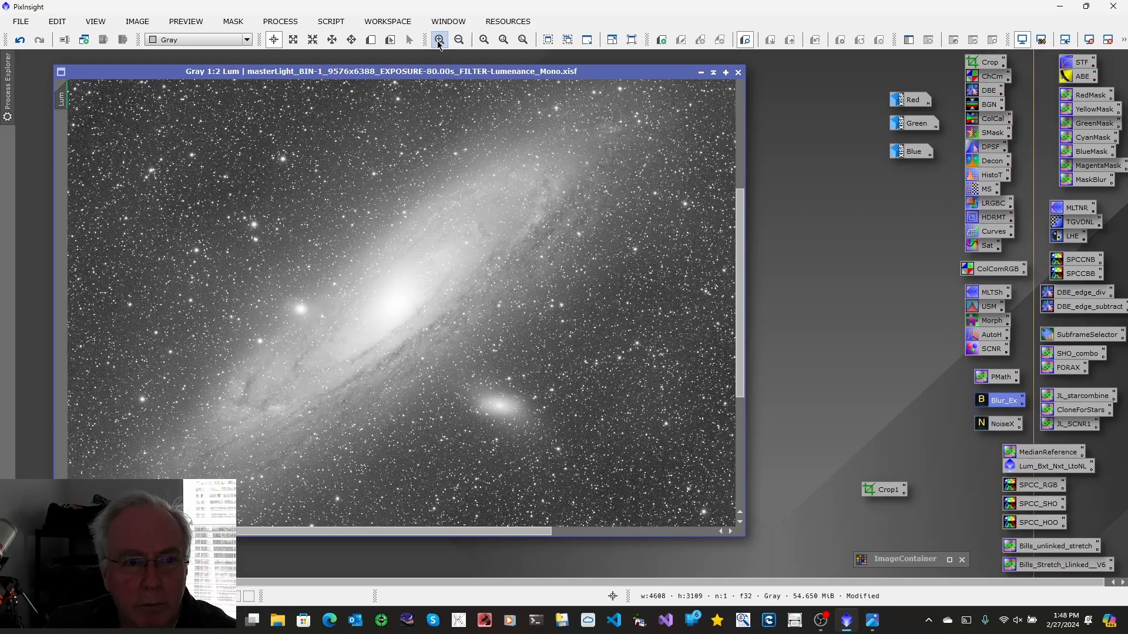
pyautogui.click(439, 40)
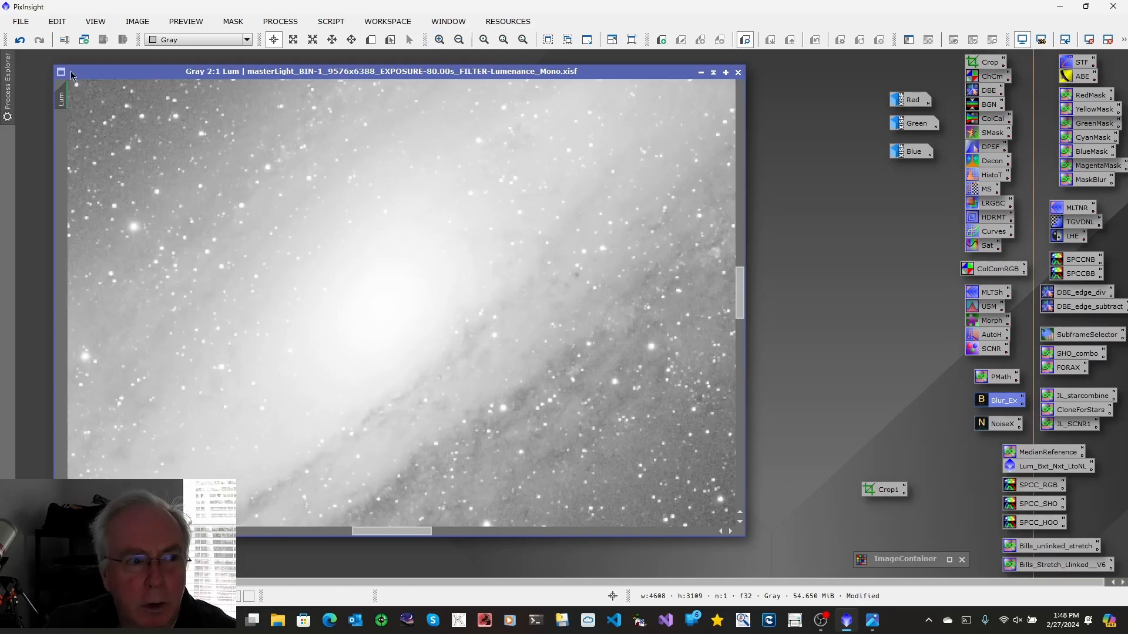
# Compare the Lum image before and after BlurXTerminator by undoing and redoing it
pyautogui.click(20, 41)
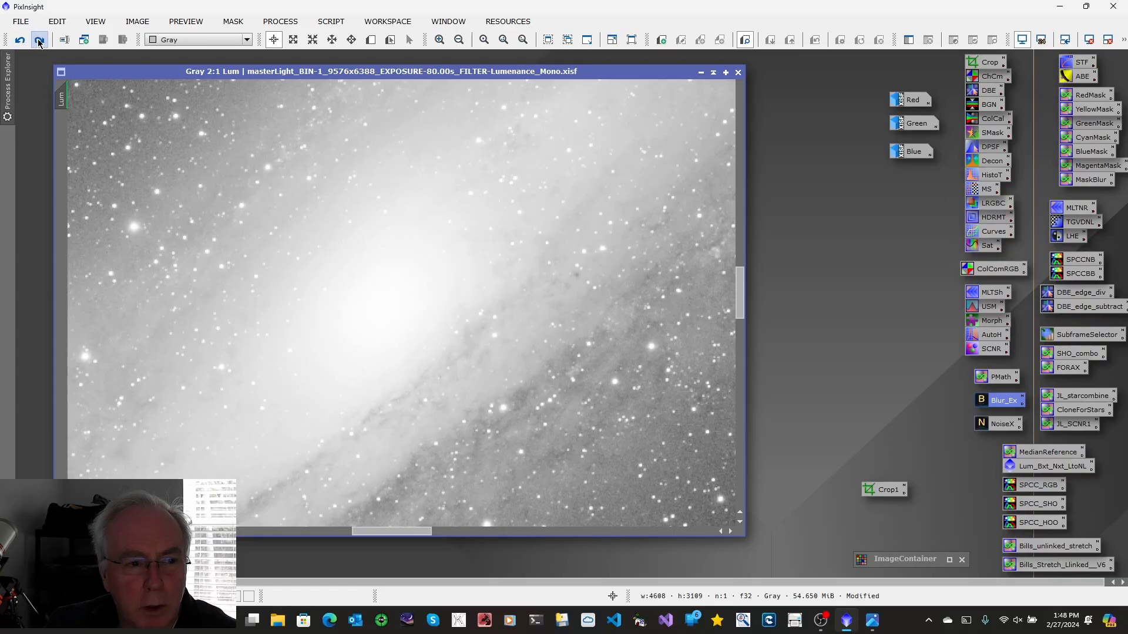
pyautogui.click(39, 43)
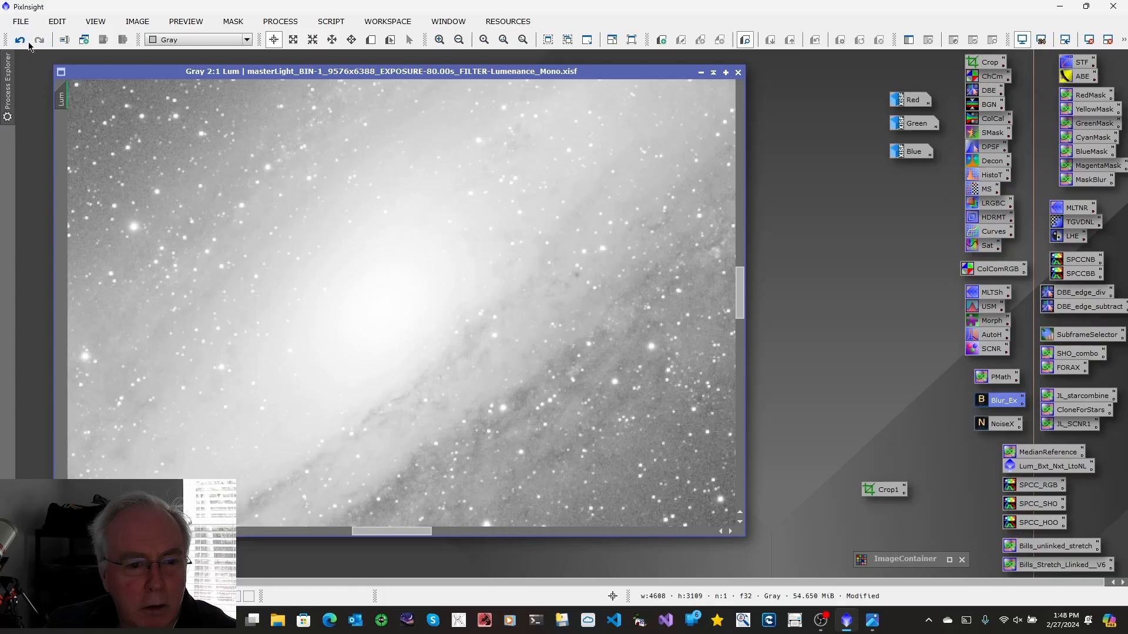
pyautogui.click(19, 41)
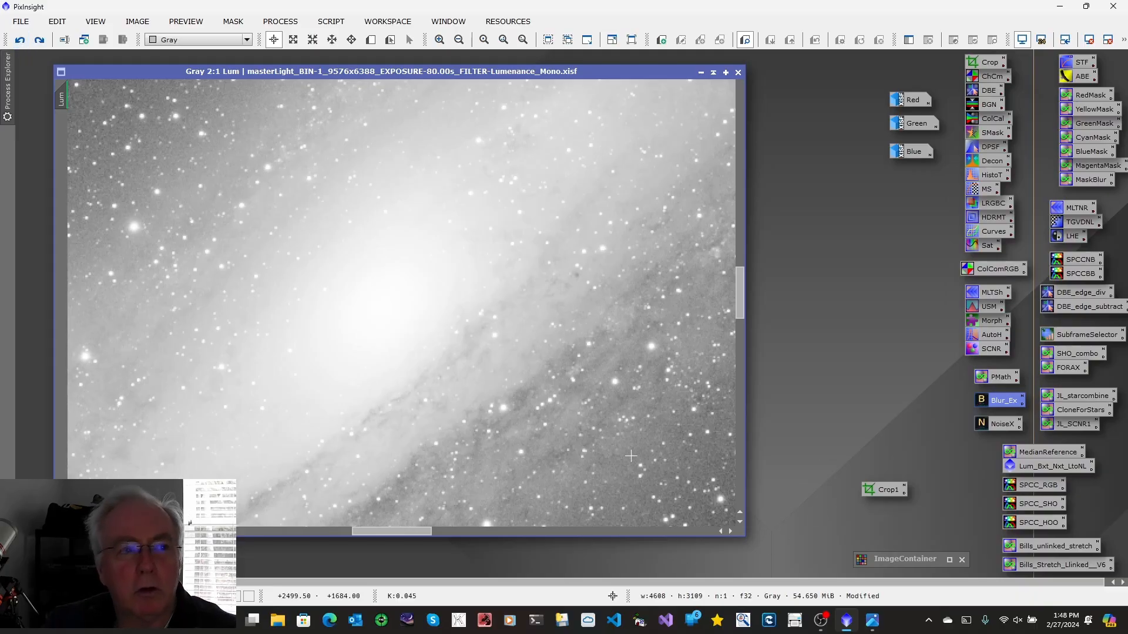
pyautogui.click(41, 41)
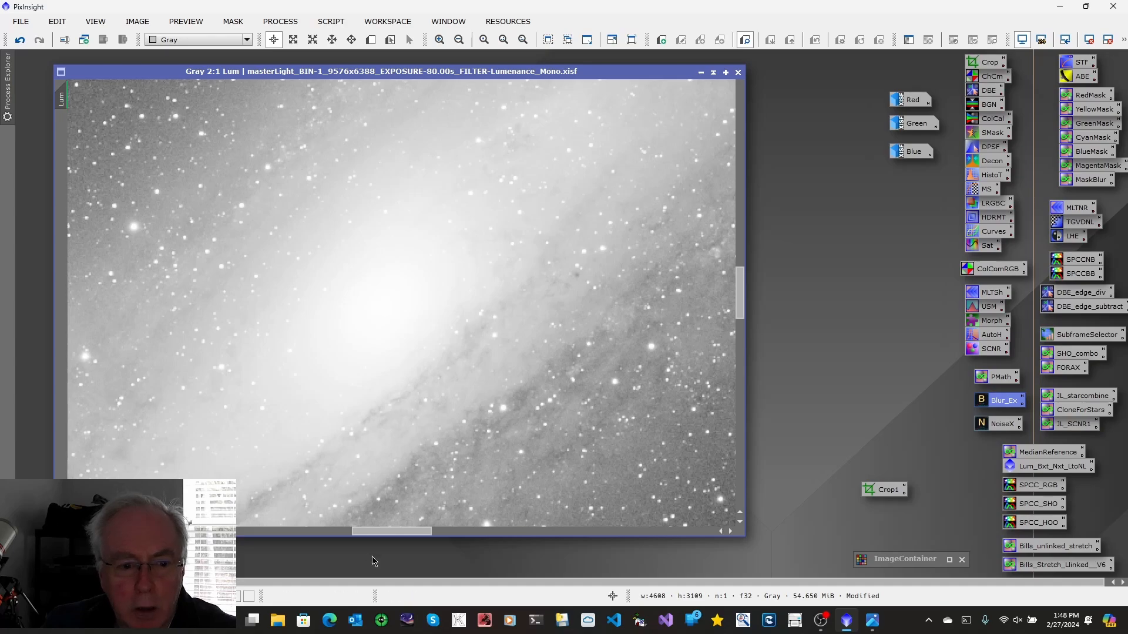
# Apply NoiseXTerminator to the Lum image
pyautogui.moveTo(393, 536); pyautogui.dragTo(423, 535)
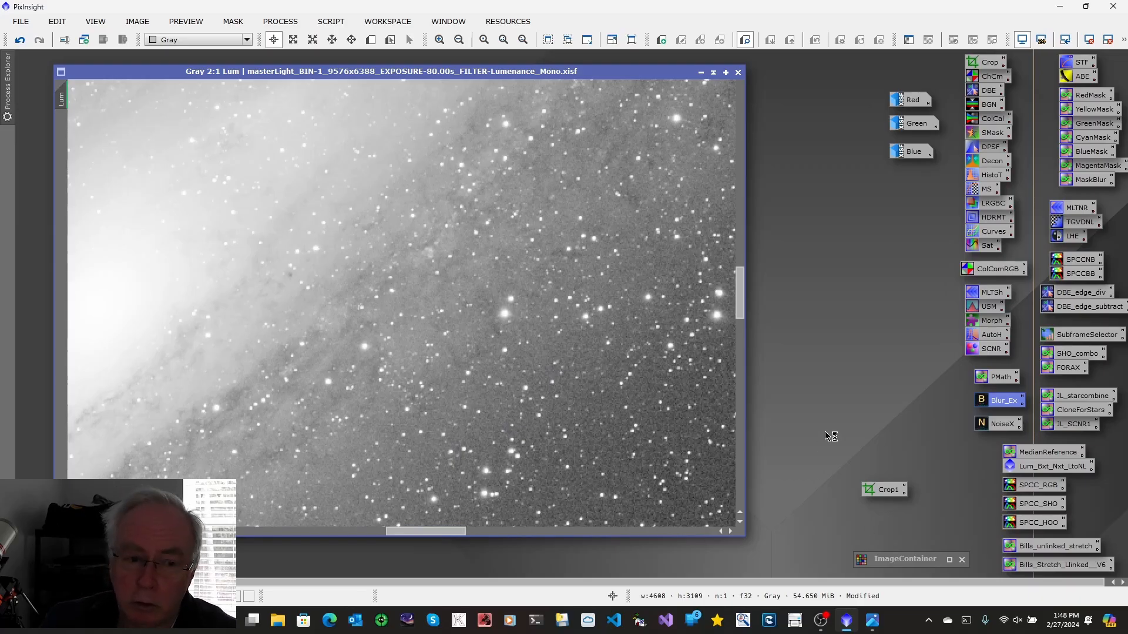
pyautogui.click(992, 427)
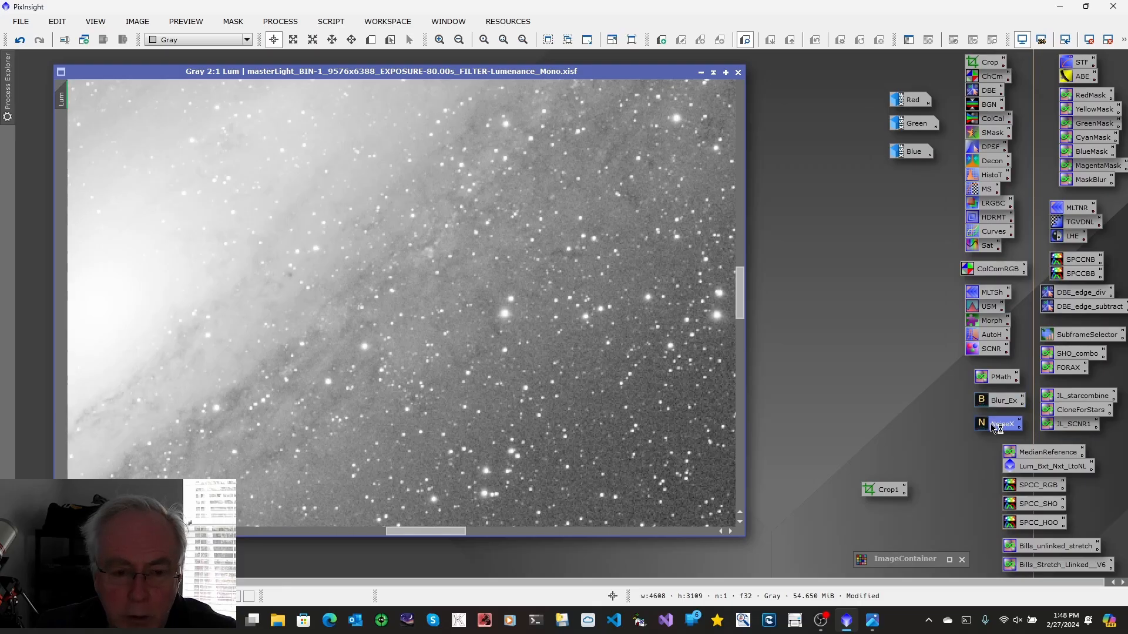
pyautogui.moveTo(993, 427); pyautogui.dragTo(484, 346)
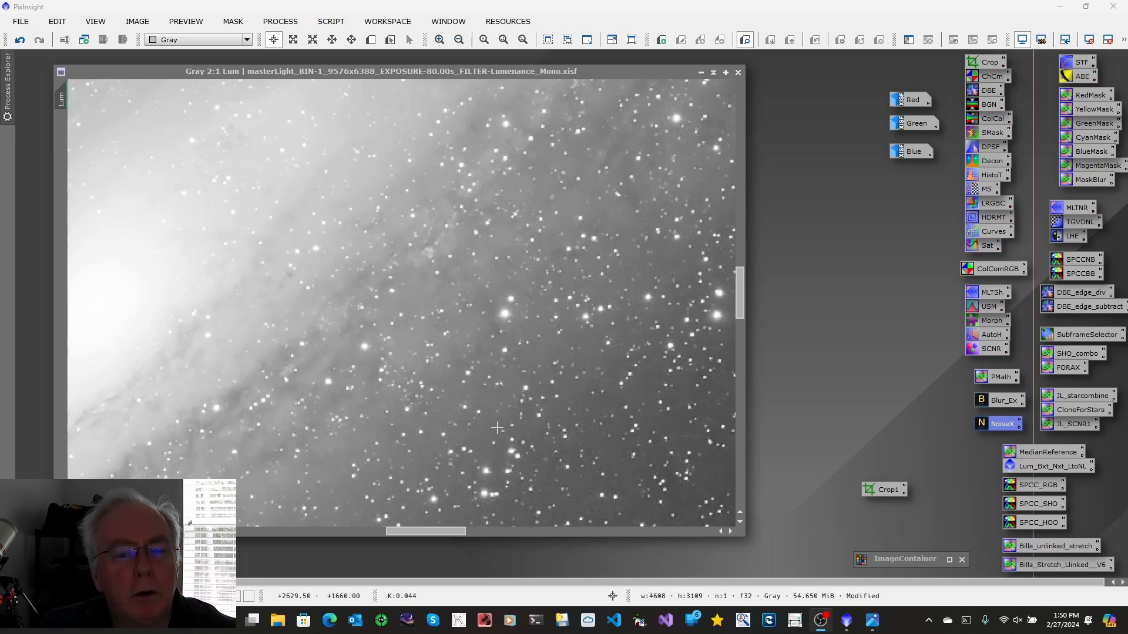
# Compare the Lum image before and after NoiseXTerminator and review the LRGB workflow diagram
pyautogui.click(20, 41)
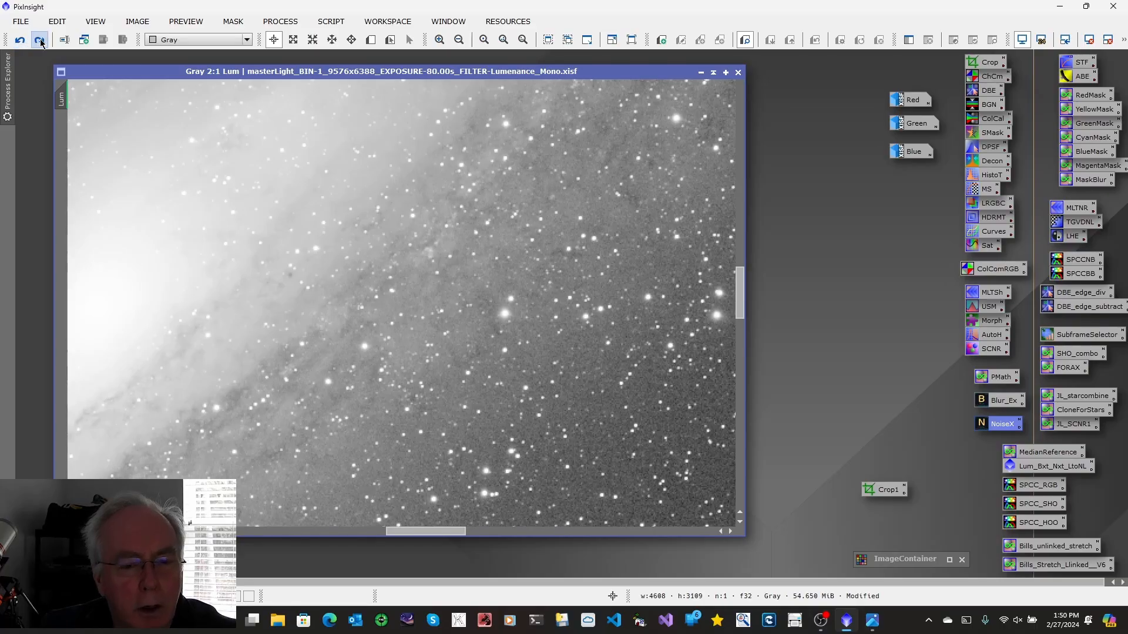
pyautogui.click(39, 40)
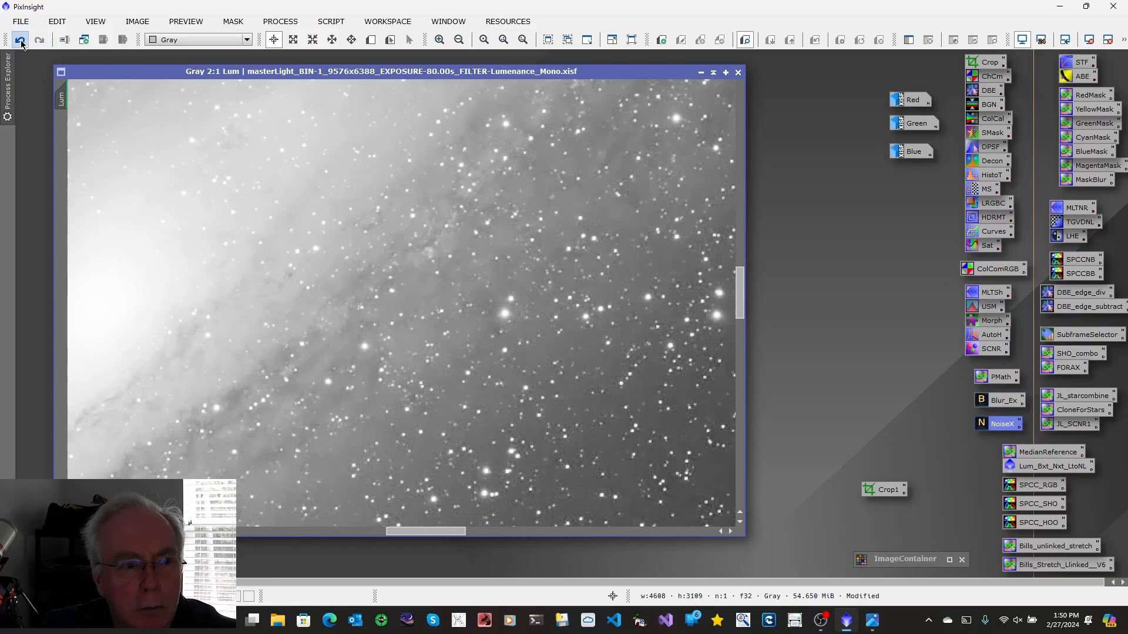
pyautogui.click(20, 41)
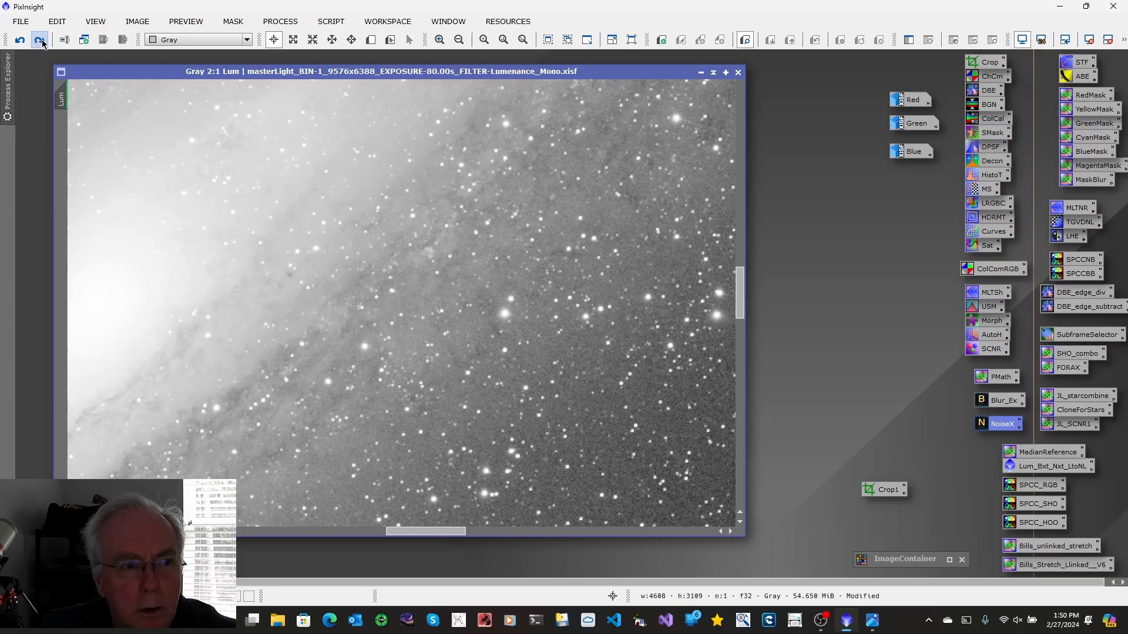
pyautogui.click(39, 41)
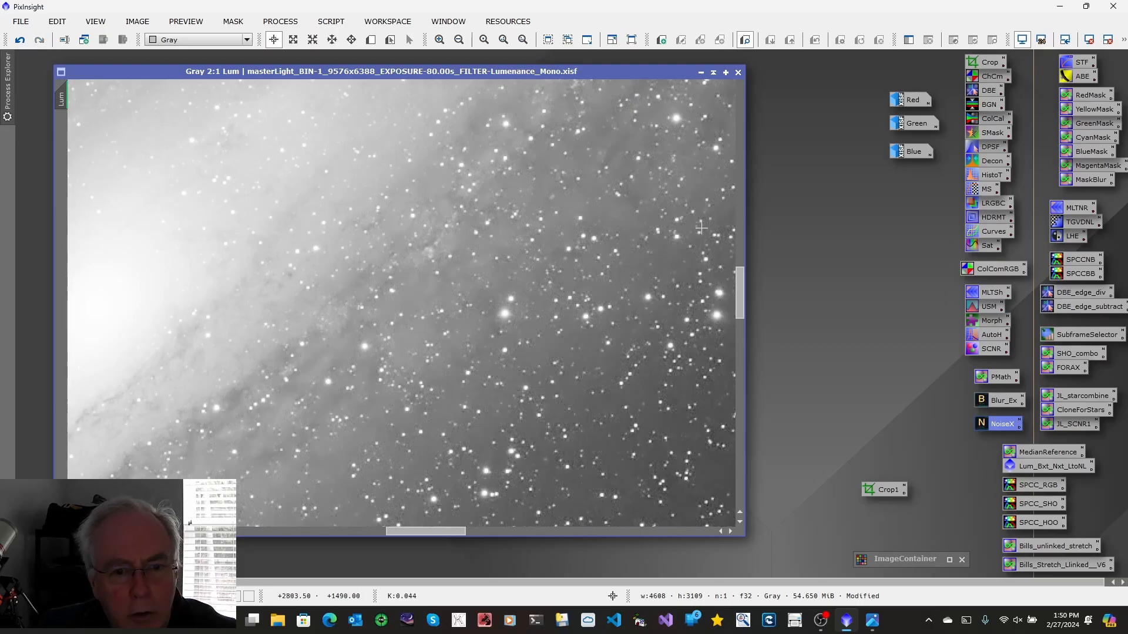
pyautogui.click(882, 627)
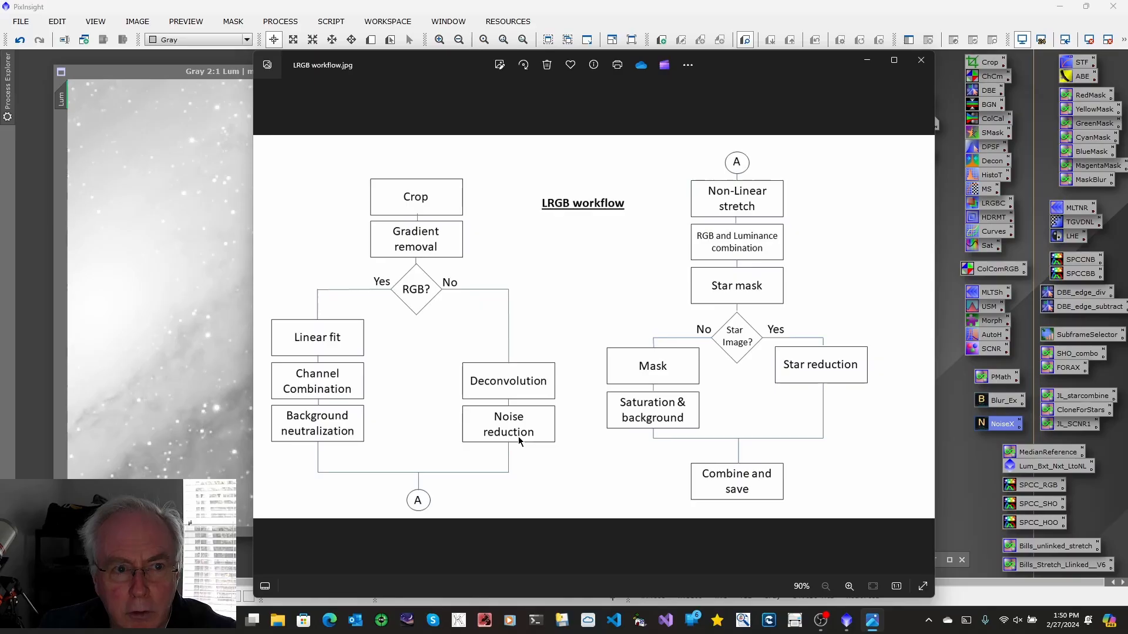
pyautogui.click(874, 61)
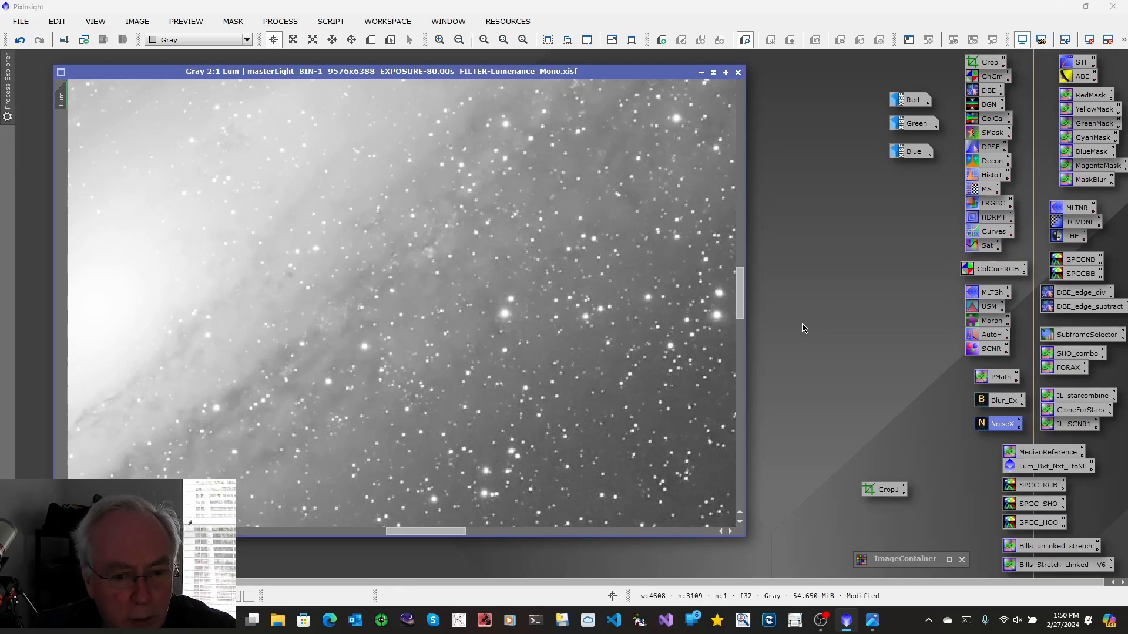
# Apply the Bills_unlinked_stretch PixelMath stretch to the Lum image, reset the screen stretch and close PixelMath
pyautogui.doubleClick(1041, 548)
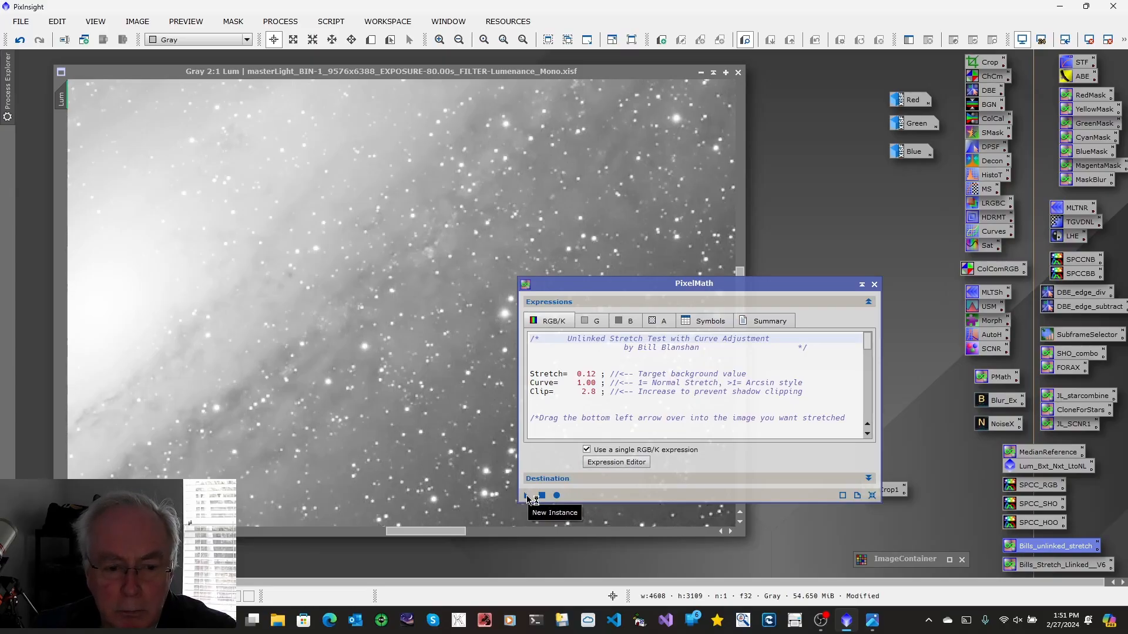
pyautogui.moveTo(527, 498); pyautogui.dragTo(455, 453)
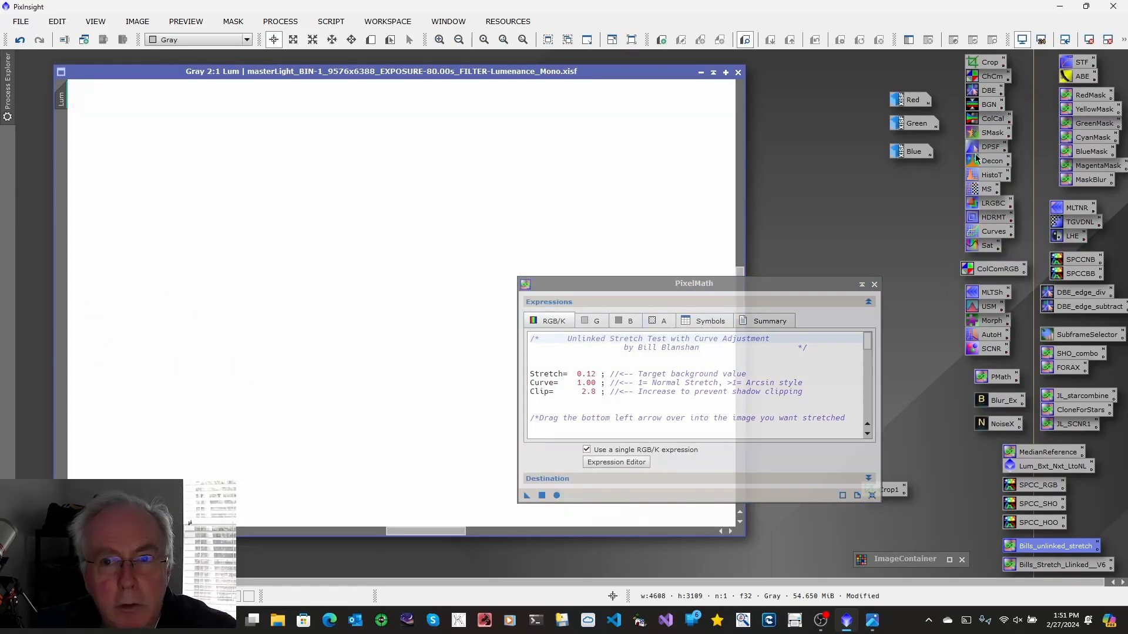
pyautogui.click(1022, 39)
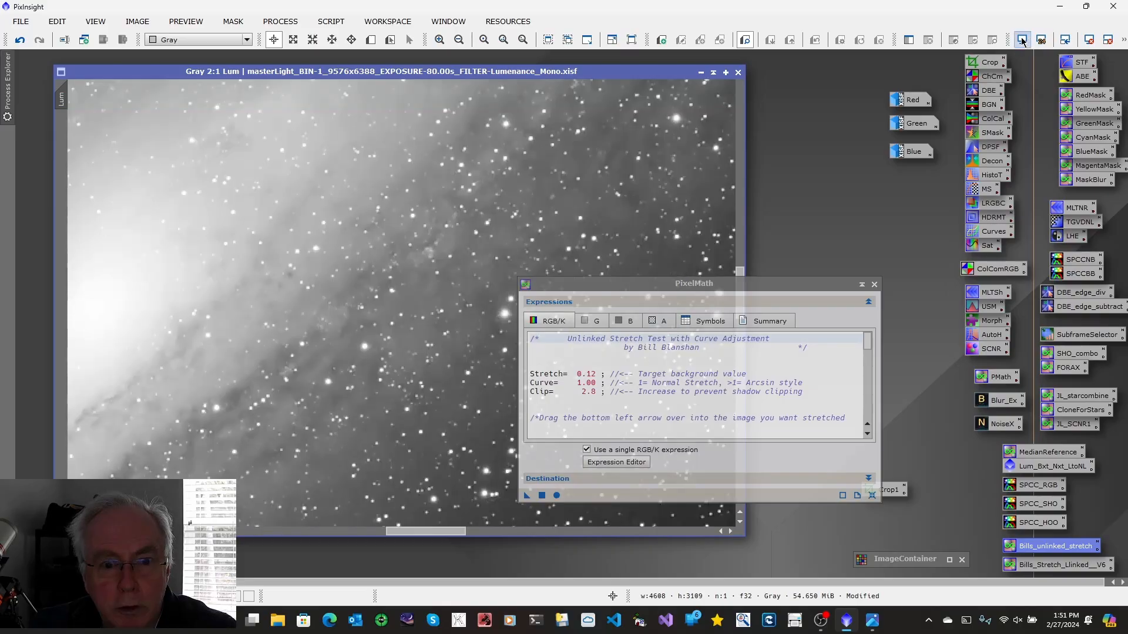
pyautogui.click(874, 284)
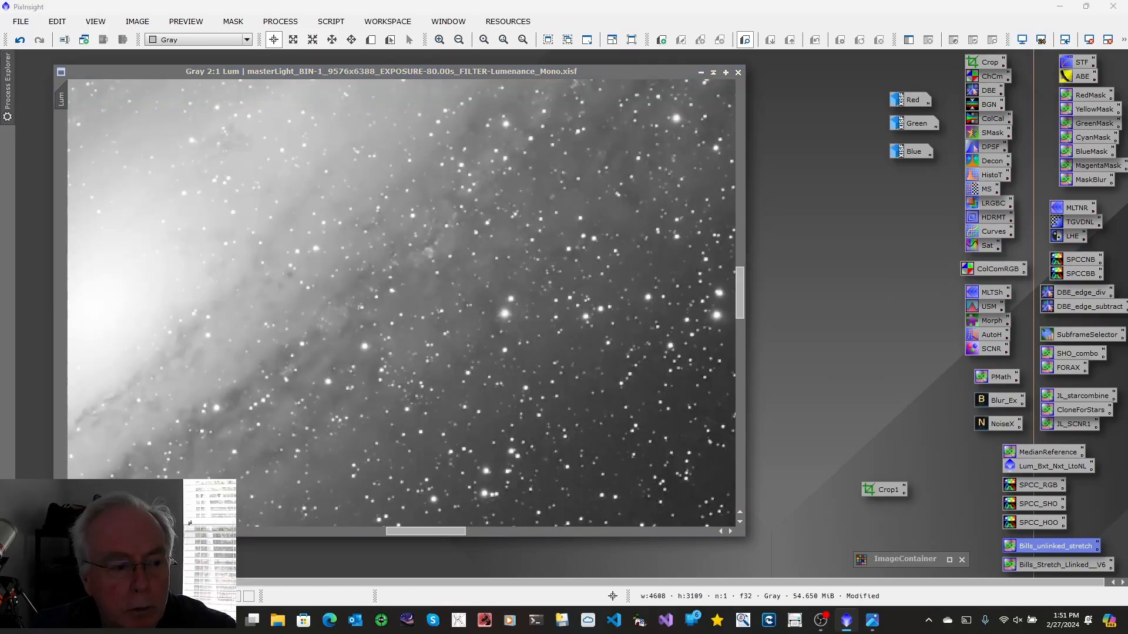
# Zoom out to view the whole stretched Lum image and minimize it to an icon
pyautogui.scroll(-4, 551, 356)
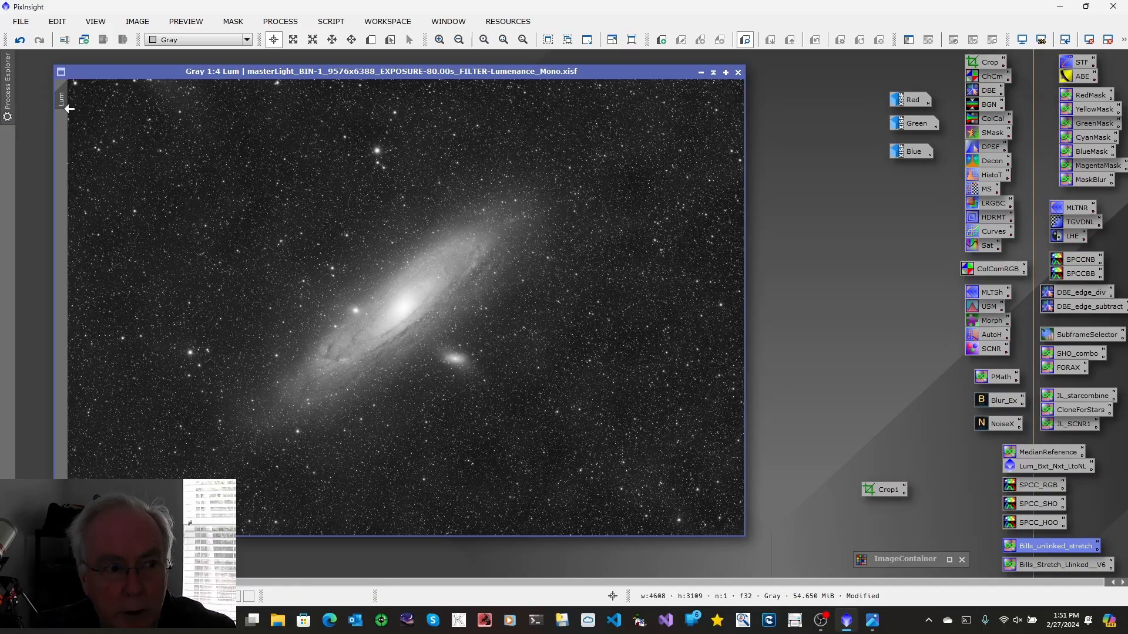
pyautogui.moveTo(69, 109)
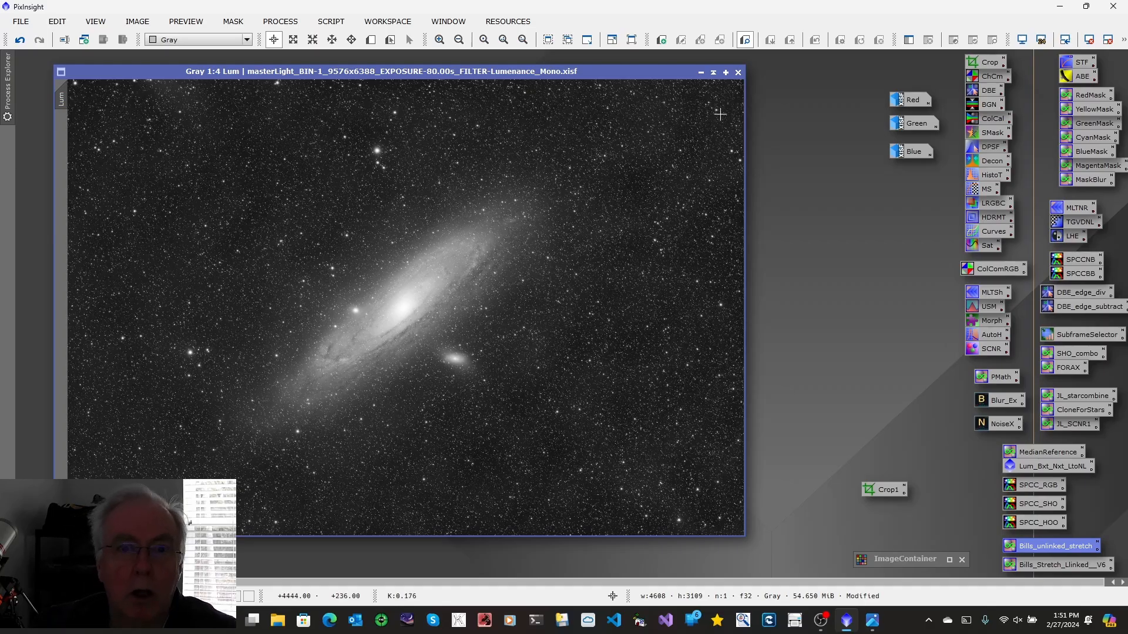
pyautogui.click(702, 71)
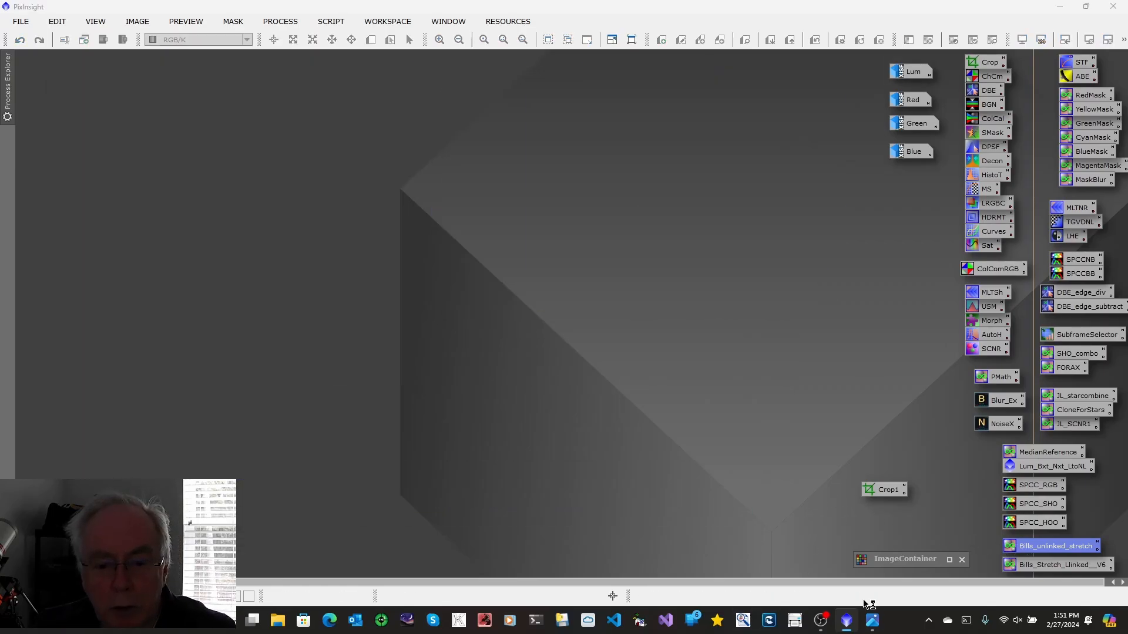
# Review the LRGB workflow diagram again and minimize the viewer
pyautogui.click(872, 621)
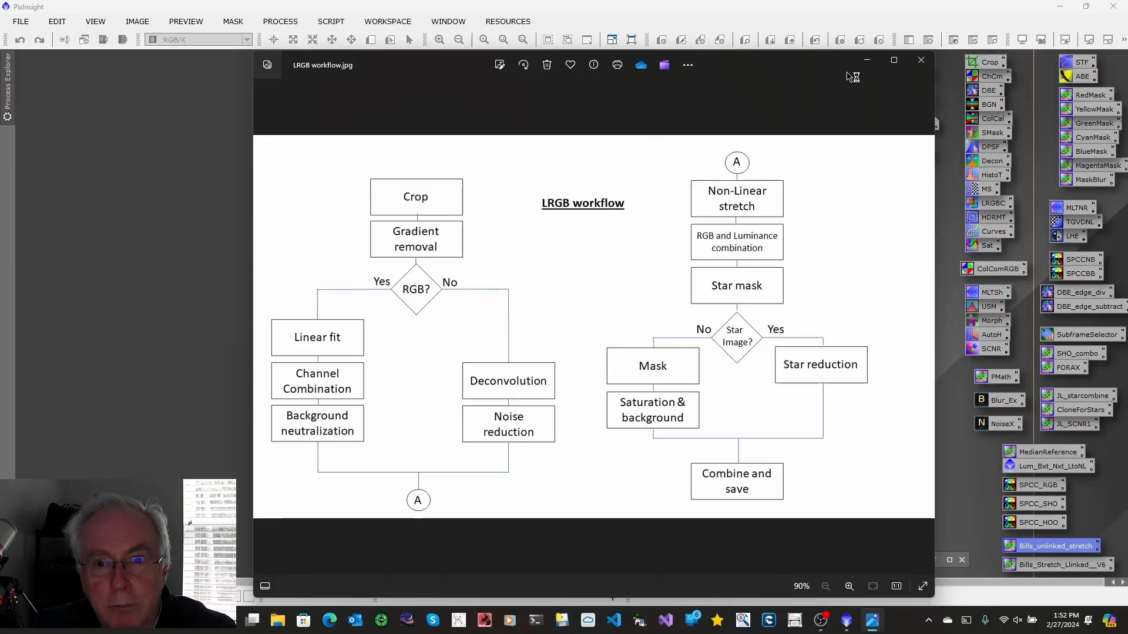
pyautogui.click(866, 59)
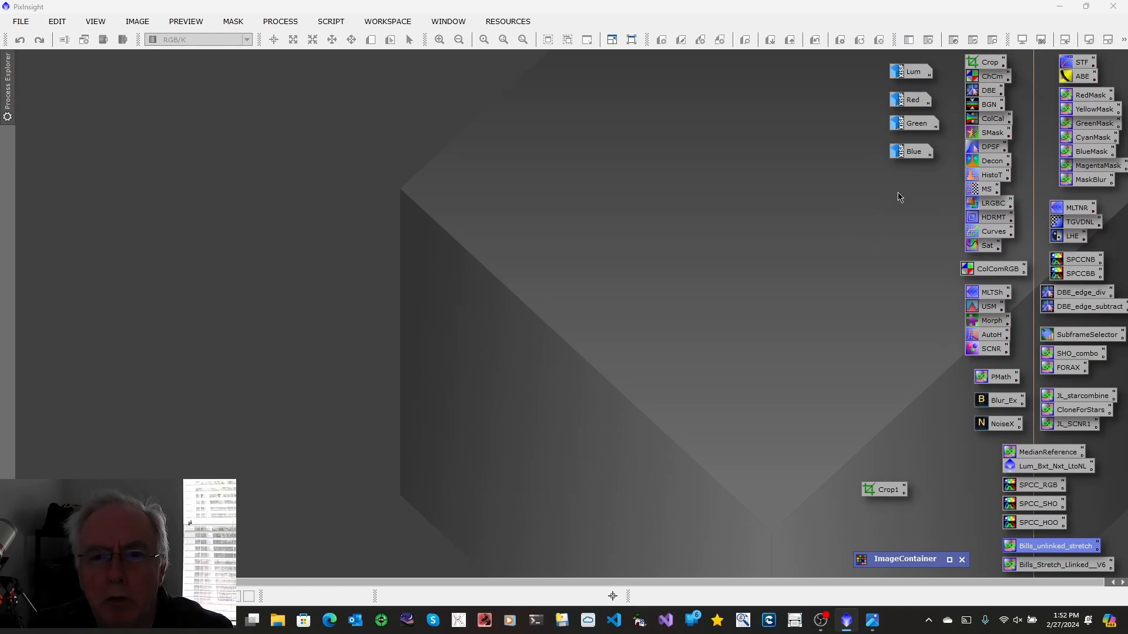
# Open the Red image and run the MedianReference PixelMath expression to create a new image named Reference
pyautogui.doubleClick(912, 101)
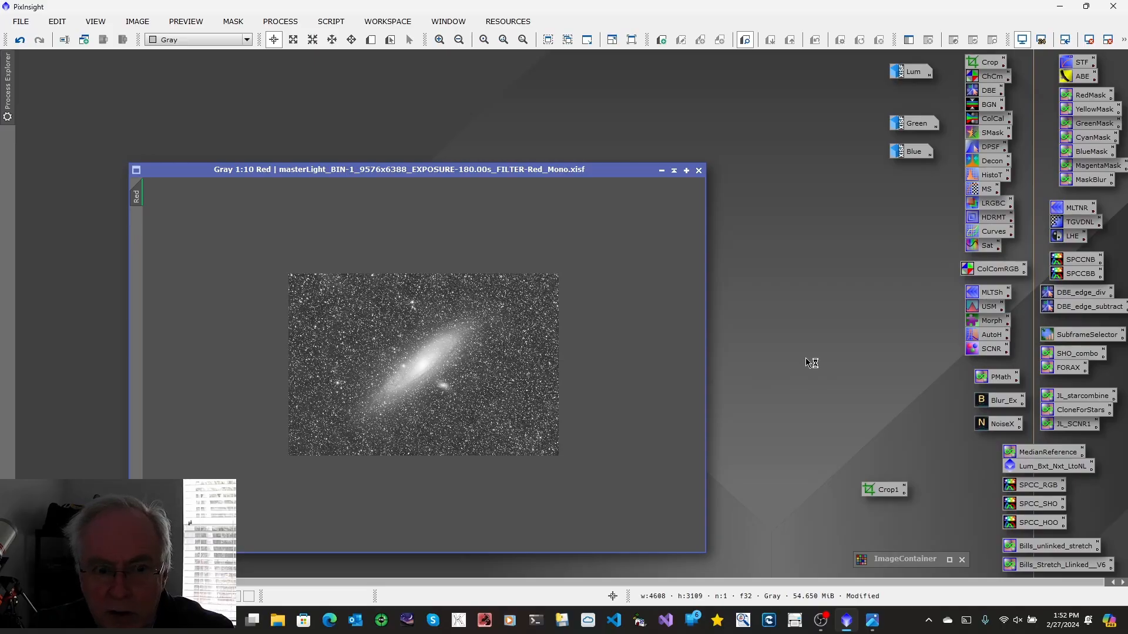
pyautogui.doubleClick(1034, 454)
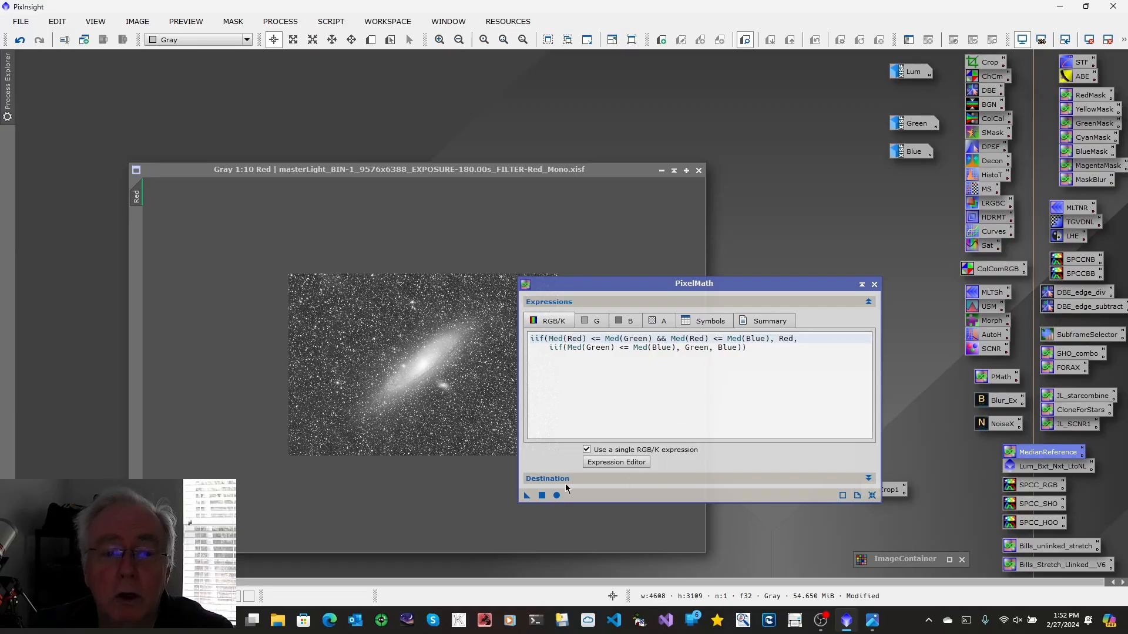
pyautogui.click(869, 479)
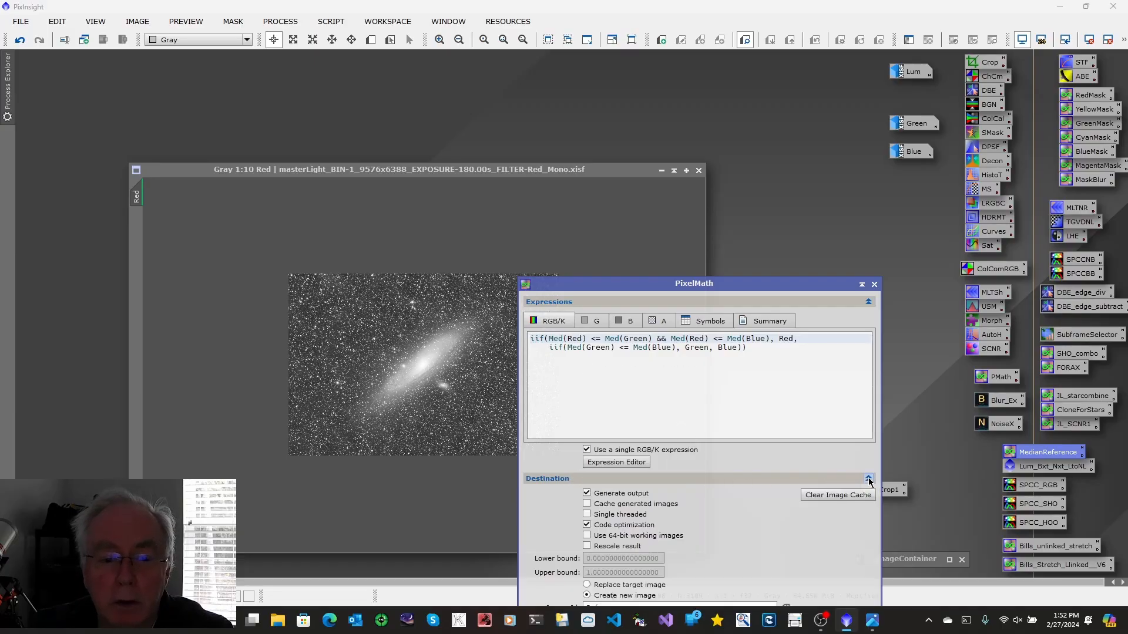
pyautogui.moveTo(793, 283); pyautogui.dragTo(793, 121)
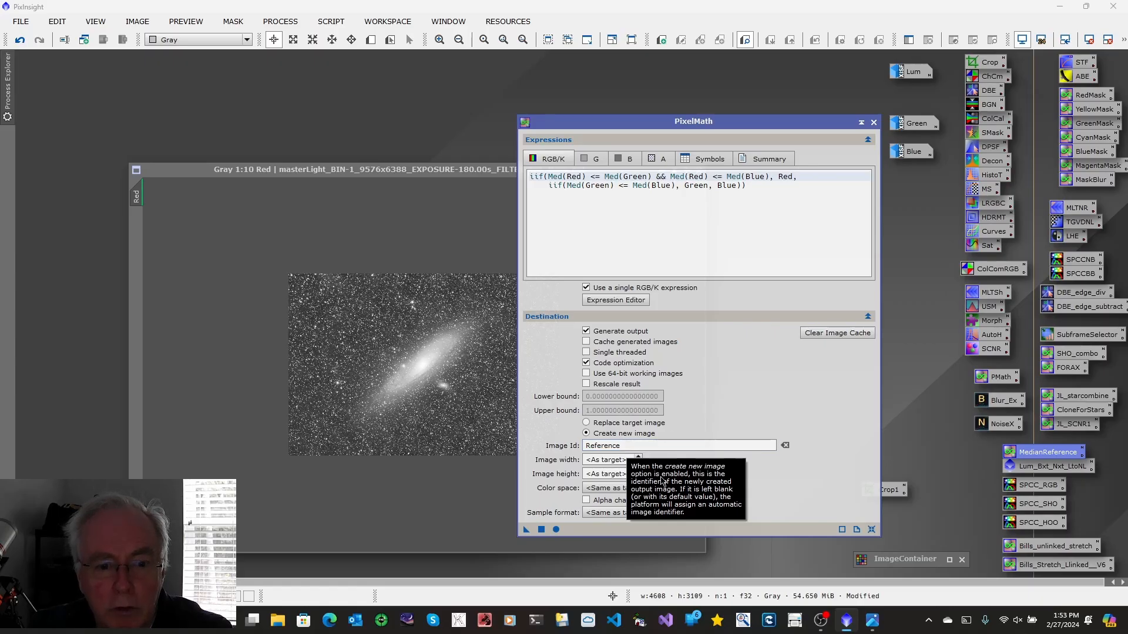
pyautogui.click(556, 530)
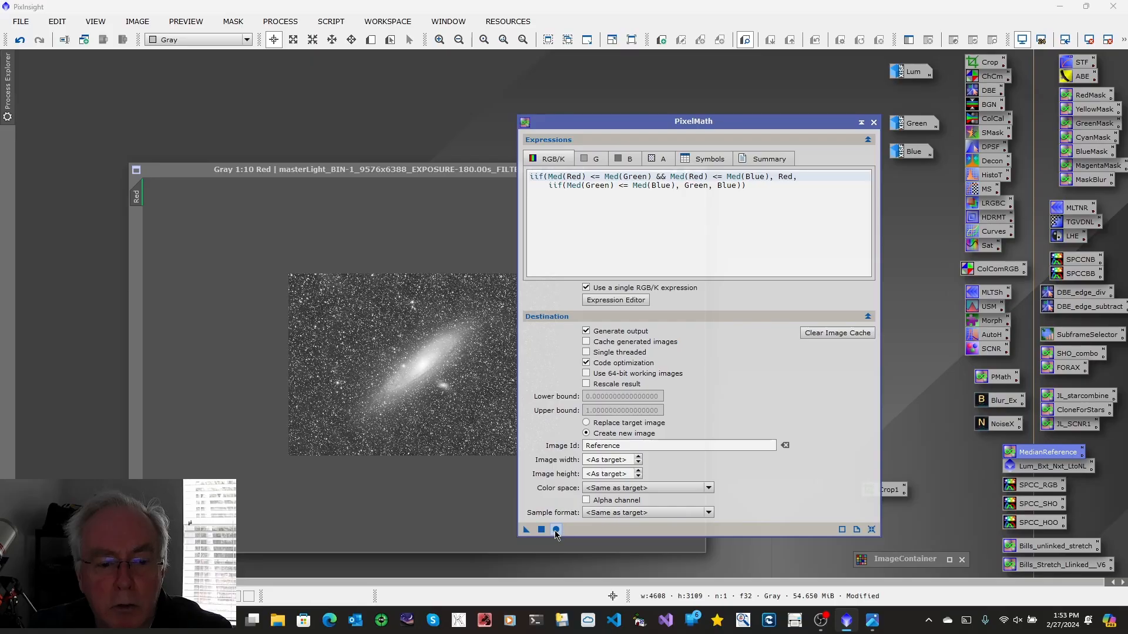
pyautogui.moveTo(555, 530); pyautogui.dragTo(453, 429)
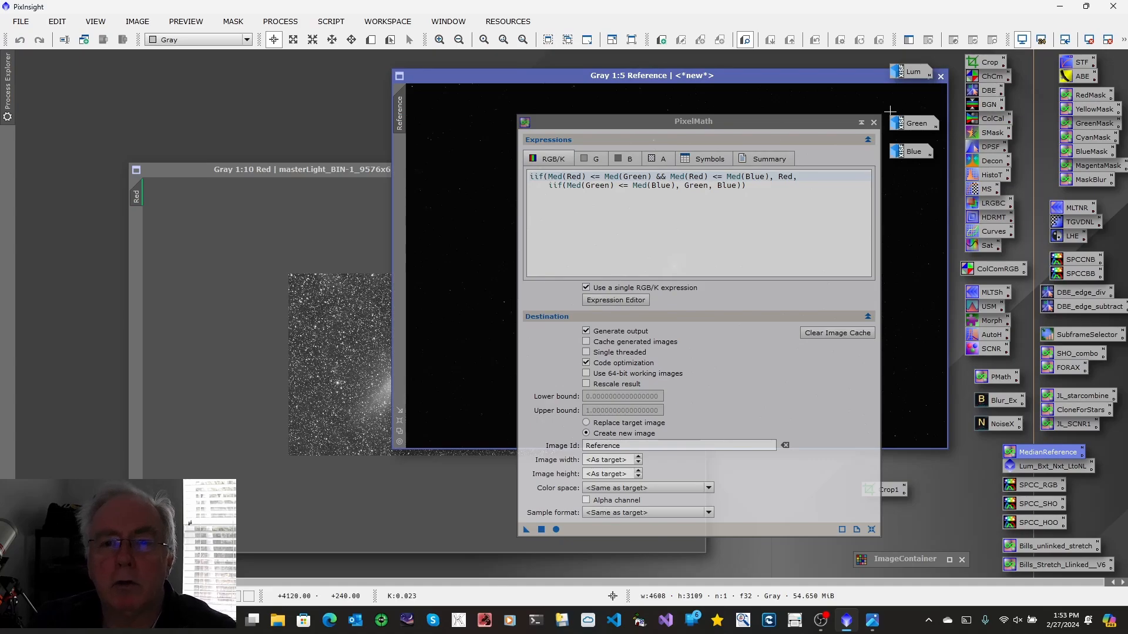
pyautogui.click(874, 123)
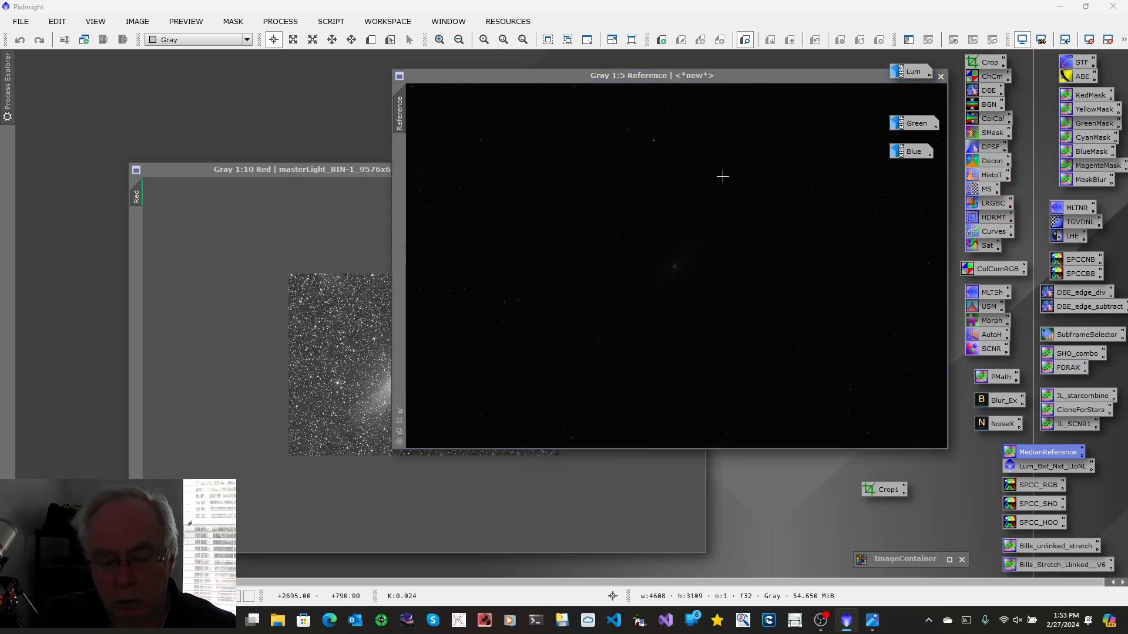
# Auto-stretch the Reference image for display, reposition its window and minimize it to an icon
pyautogui.click(708, 76)
pyautogui.hotkey('ctrl', 'a')
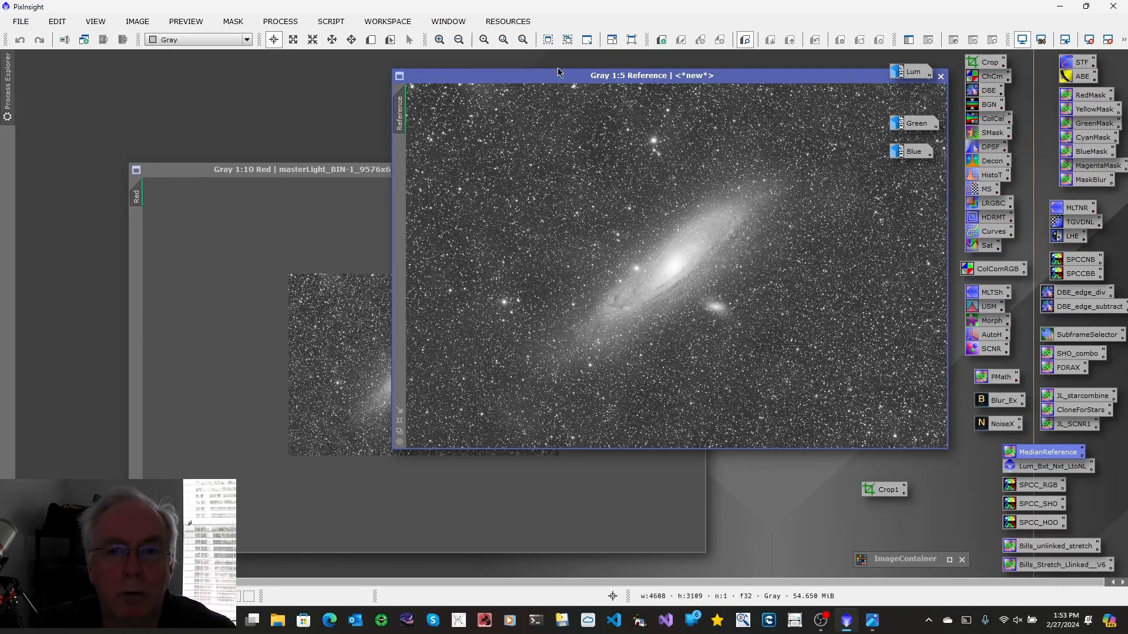
pyautogui.moveTo(658, 78); pyautogui.dragTo(503, 106)
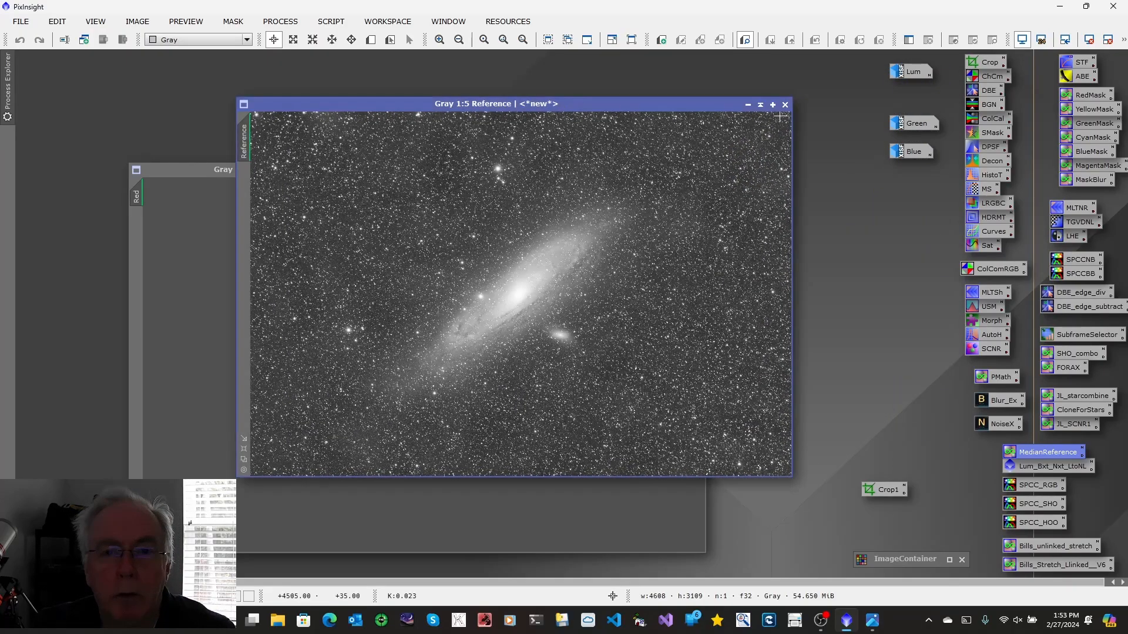
pyautogui.click(747, 104)
pyautogui.moveTo(924, 184); pyautogui.dragTo(923, 184)
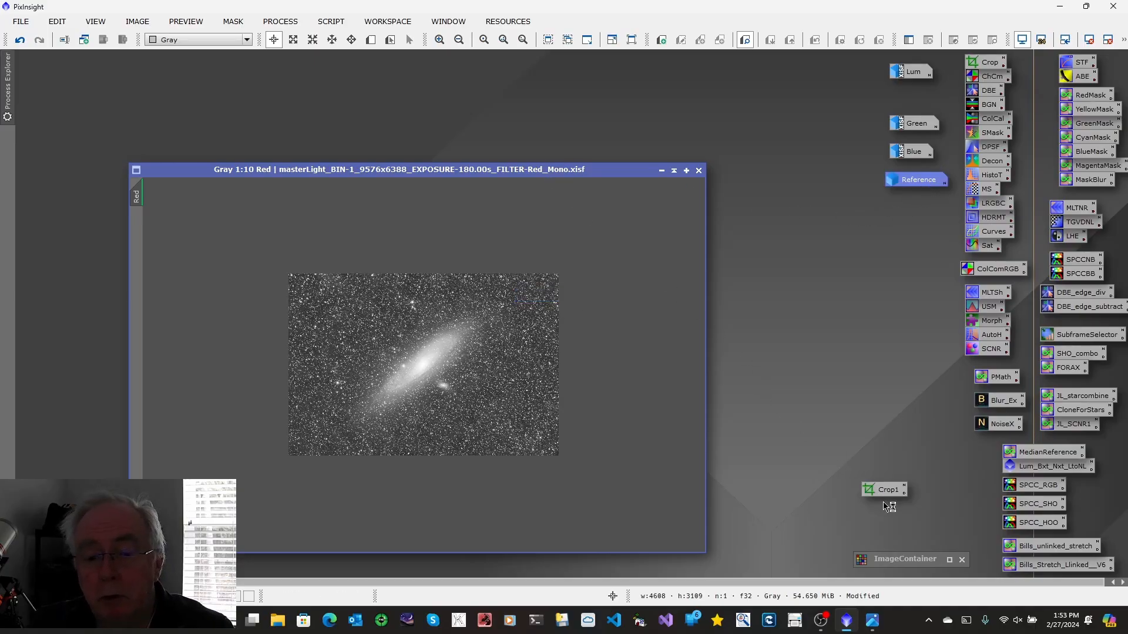
# Open the image container, exclude Lum from it, and open LinearFit with Reference as the reference image
pyautogui.doubleClick(895, 562)
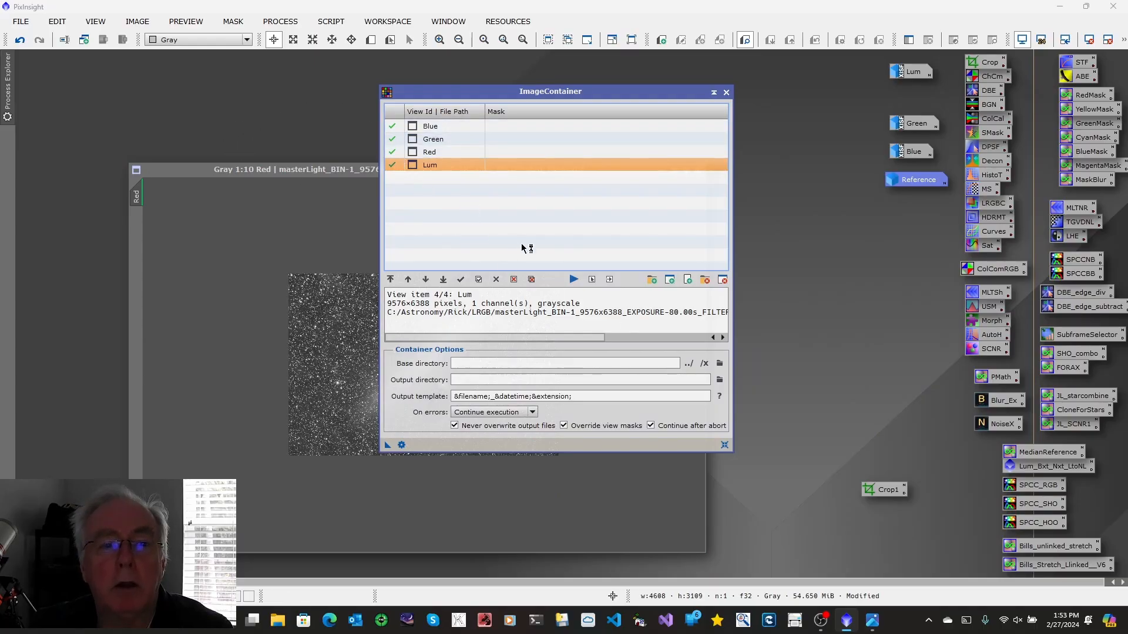
pyautogui.click(496, 280)
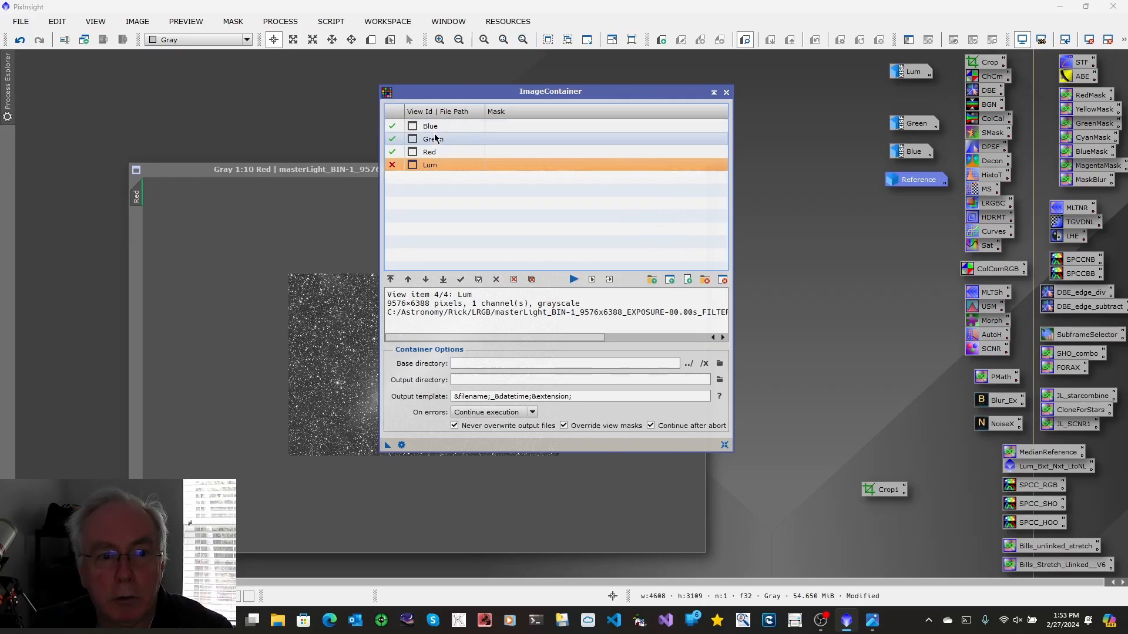
pyautogui.click(281, 21)
pyautogui.moveTo(361, 13)
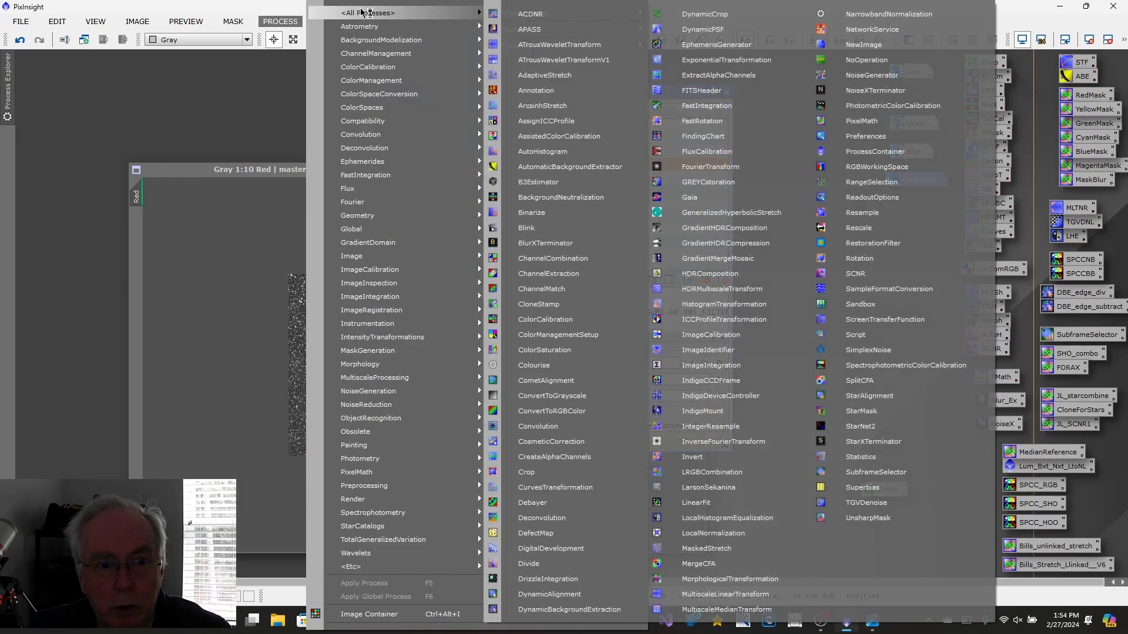
pyautogui.click(702, 503)
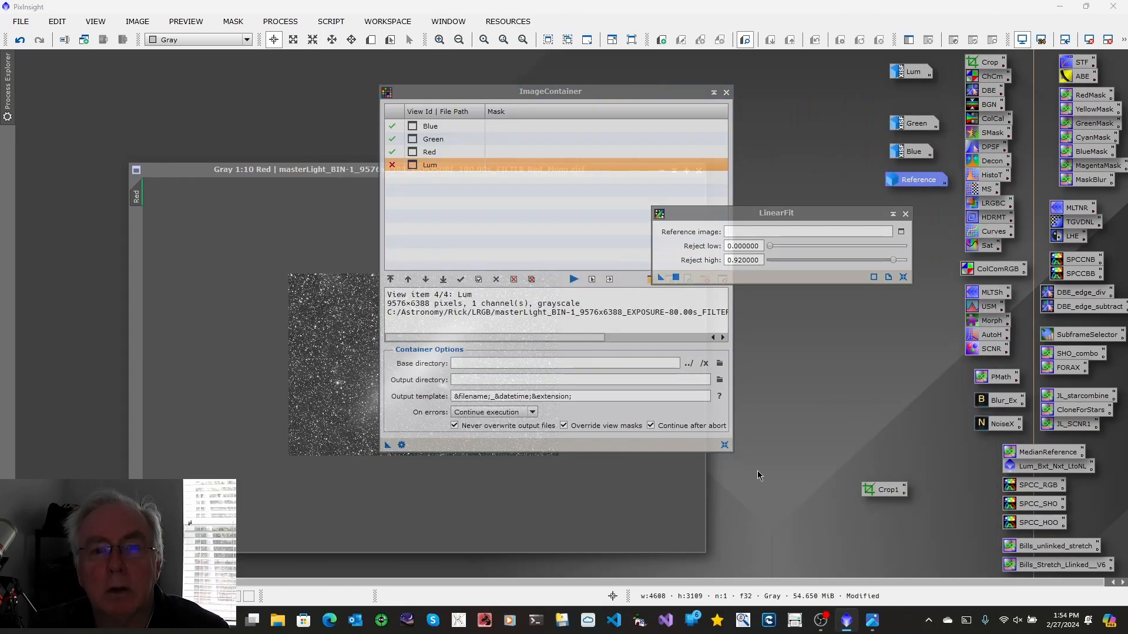
pyautogui.click(902, 231)
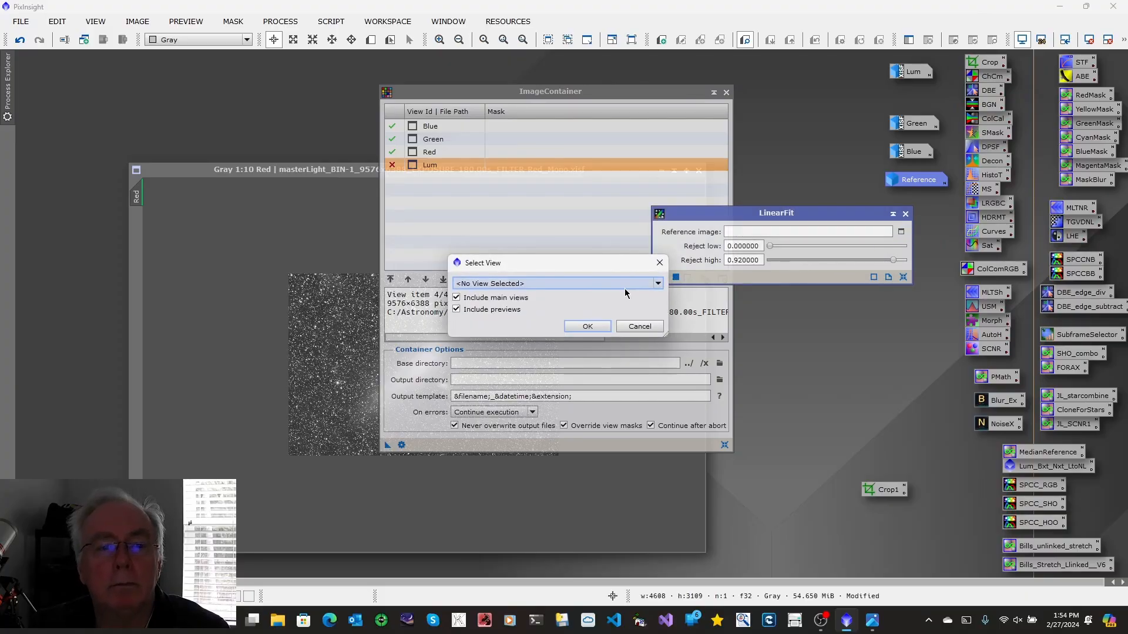
pyautogui.click(658, 284)
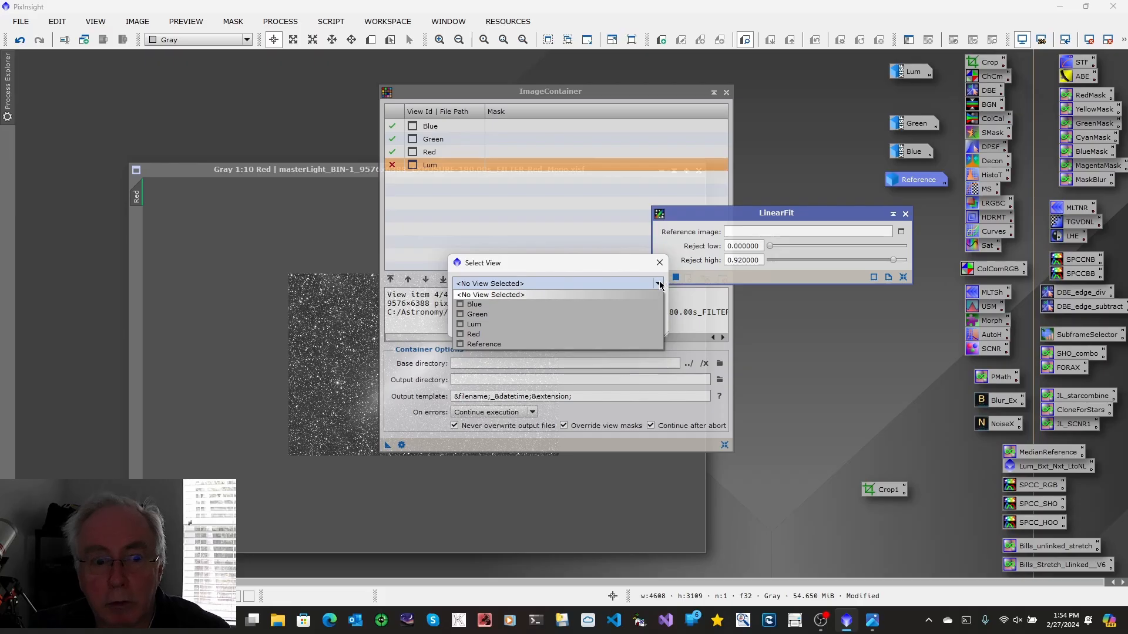
pyautogui.click(486, 344)
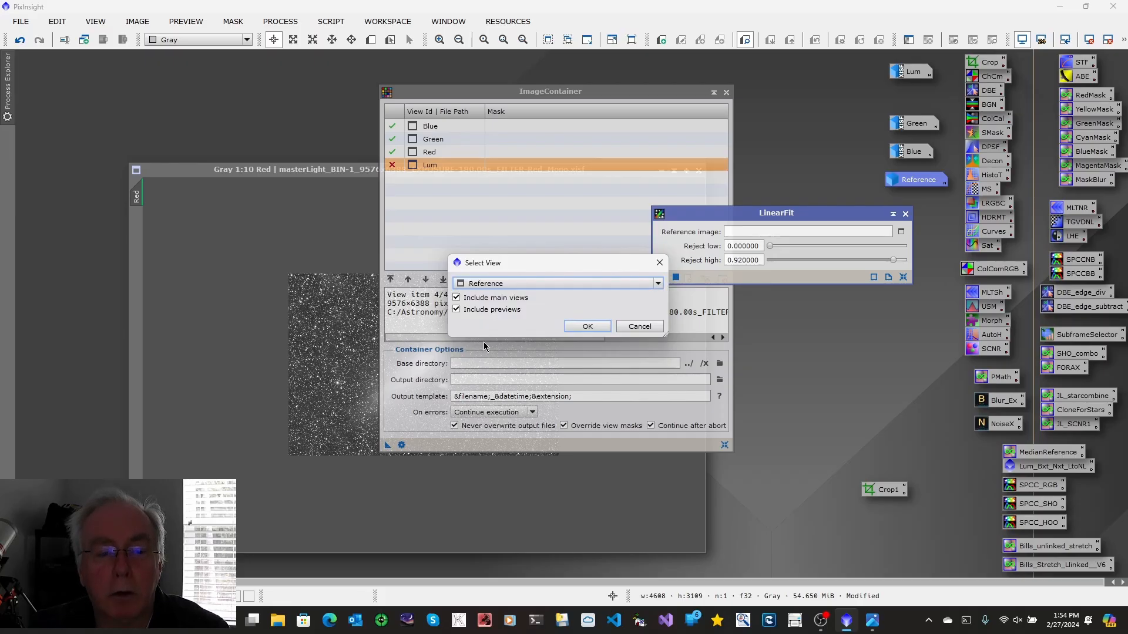
pyautogui.click(586, 325)
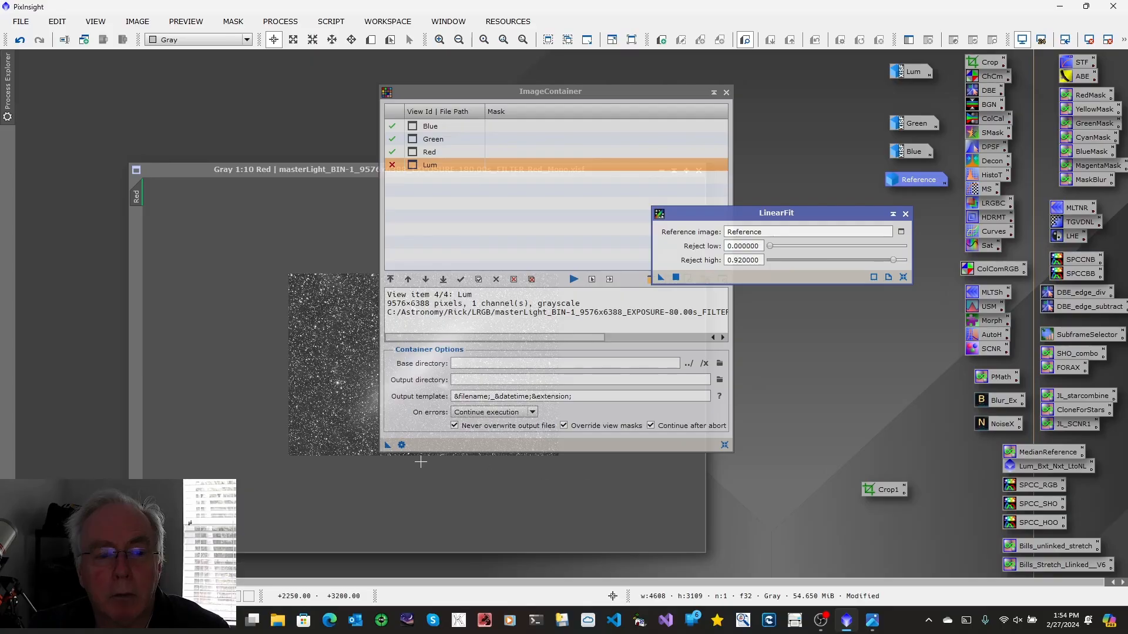
# Apply LinearFit to the Blue, Green and Red images in the container and close LinearFit
pyautogui.moveTo(388, 450); pyautogui.dragTo(769, 276)
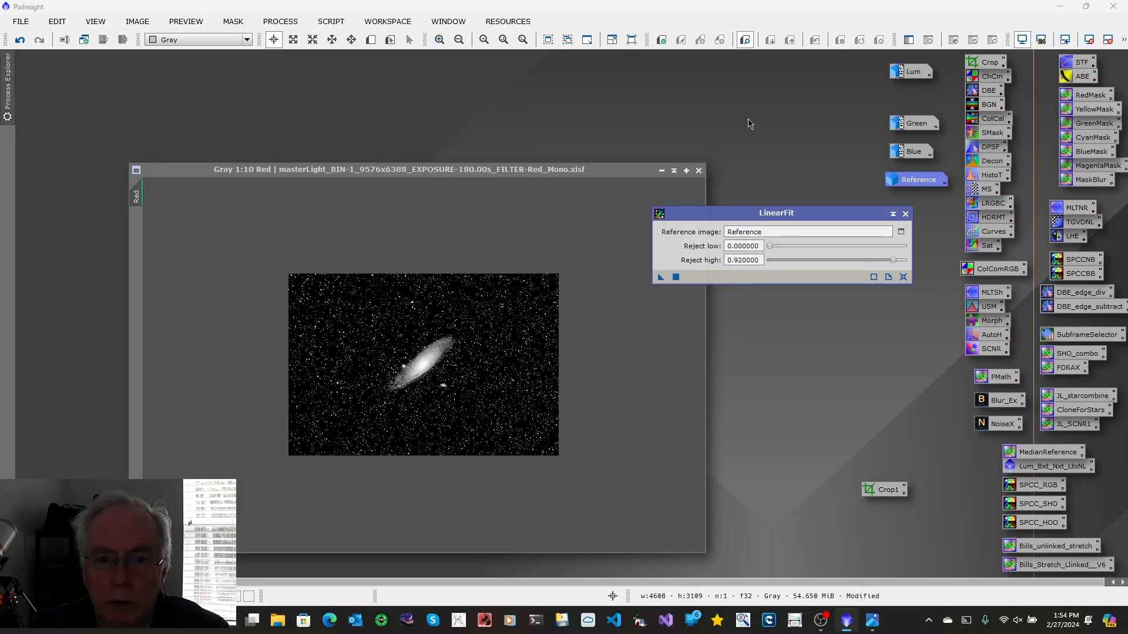
pyautogui.click(905, 214)
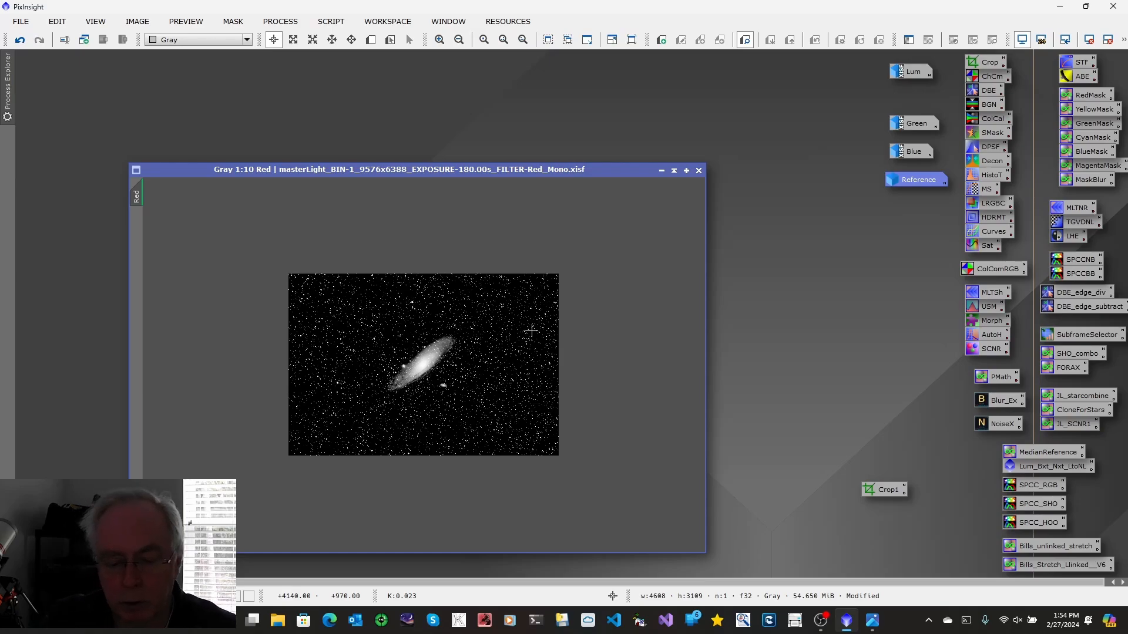
# Auto-stretch the fitted Red image for display, enlarge and reposition its window, then minimize it to an icon
pyautogui.hotkey('ctrl', 'a')
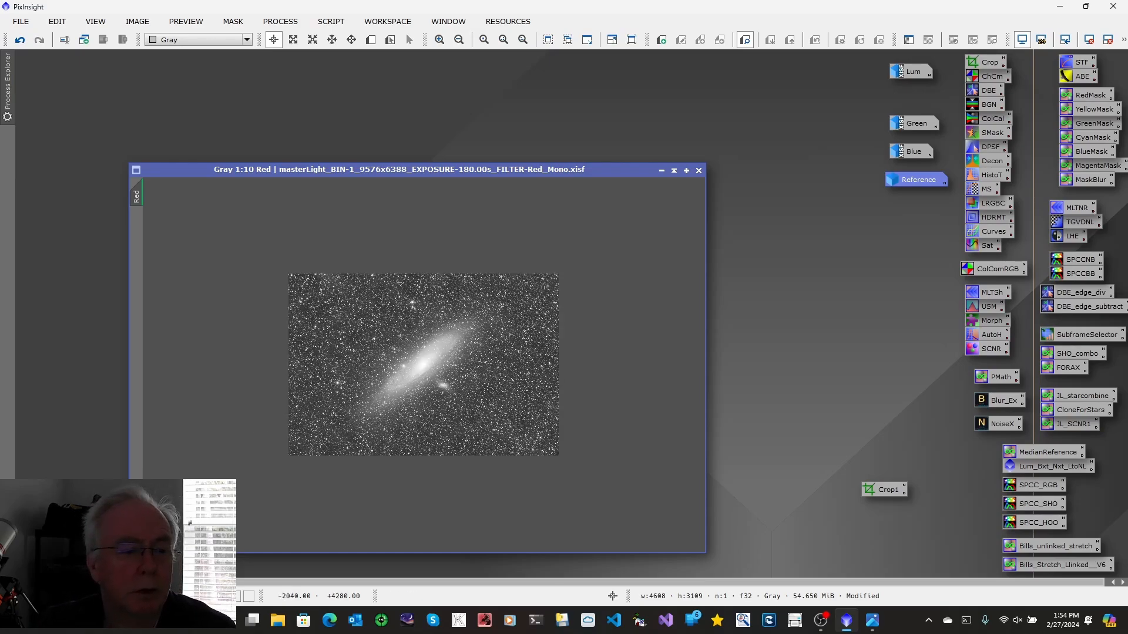
pyautogui.hotkey('ctrl', '0')
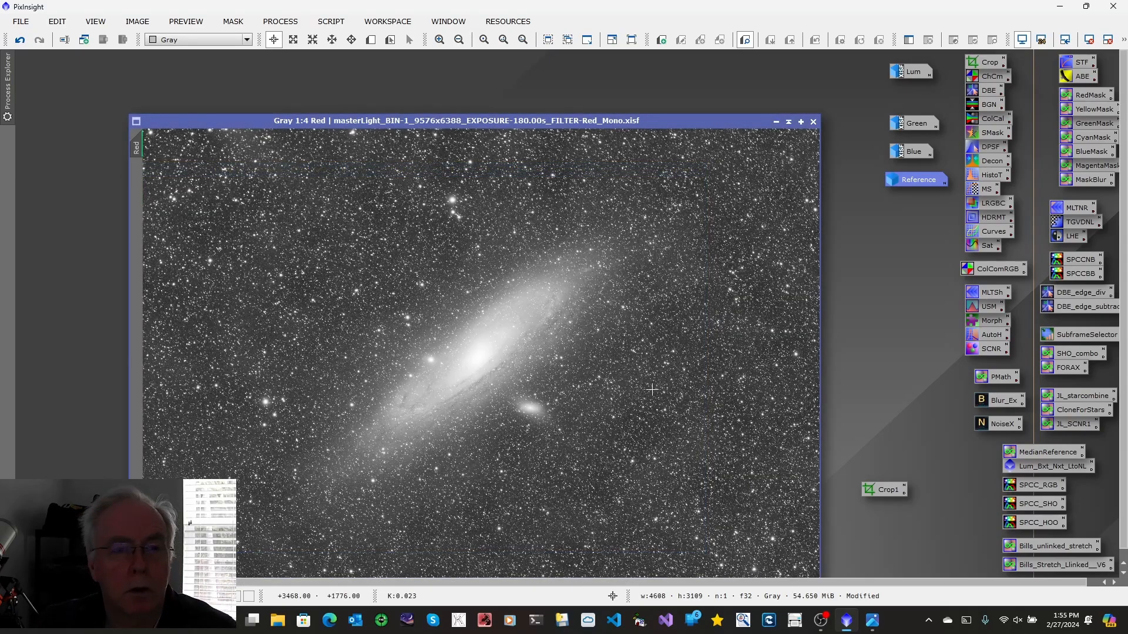
pyautogui.moveTo(528, 125); pyautogui.dragTo(491, 105)
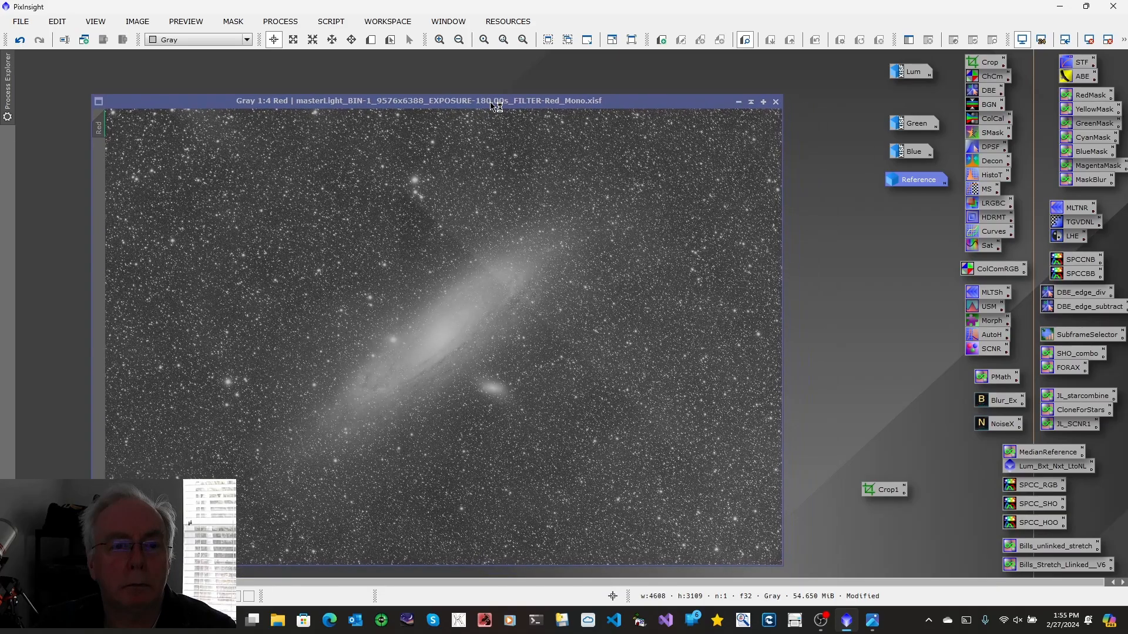
pyautogui.click(739, 103)
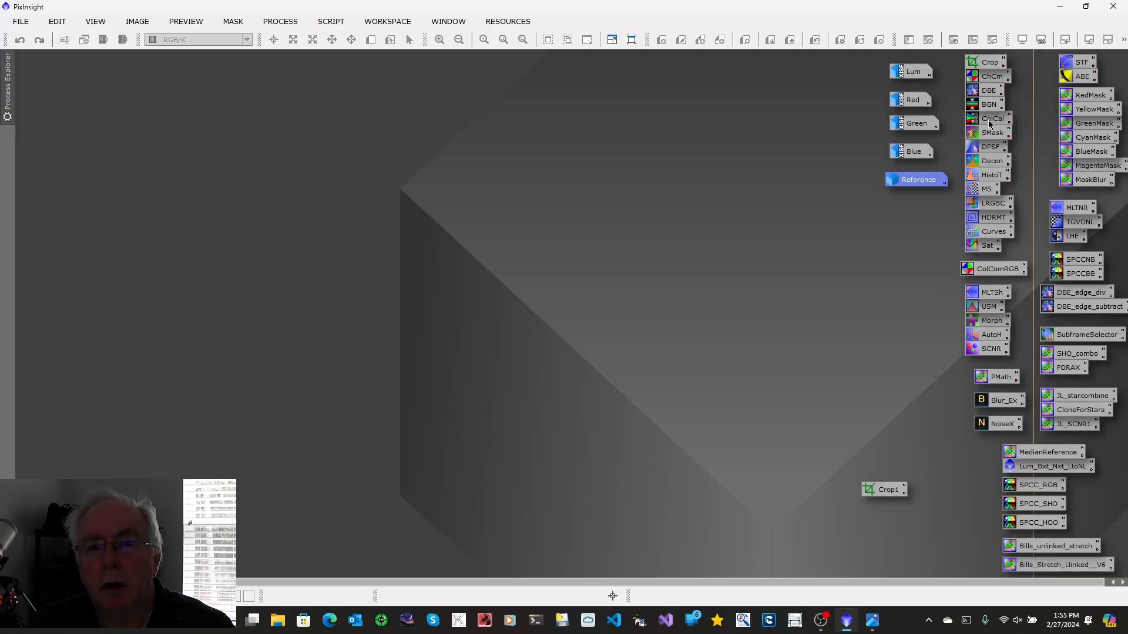
pyautogui.doubleClick(992, 78)
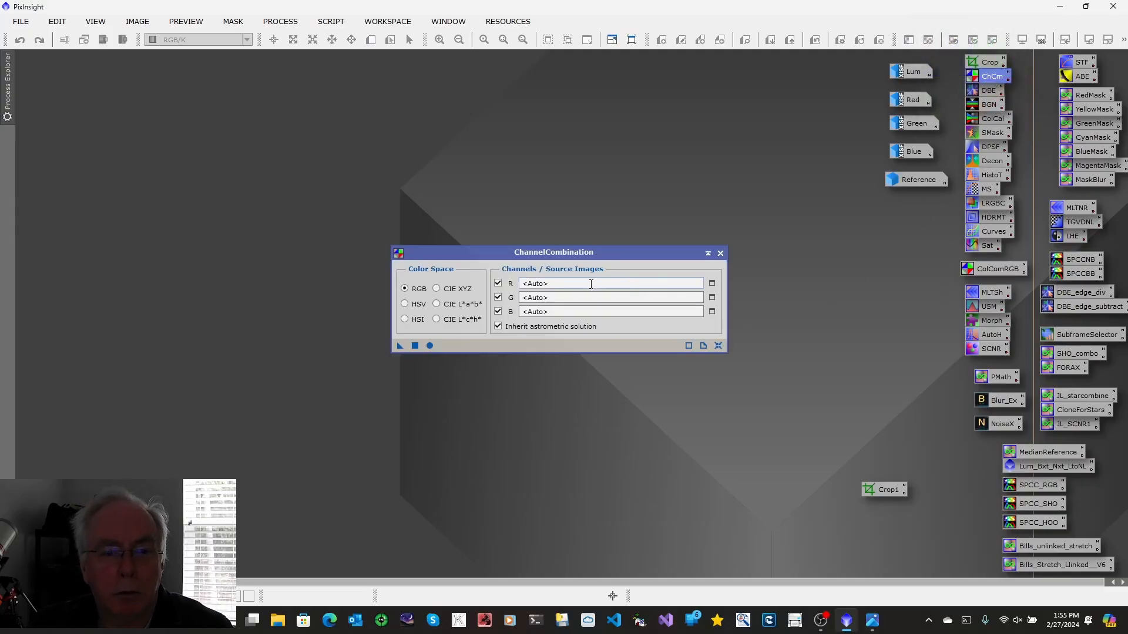
pyautogui.click(712, 284)
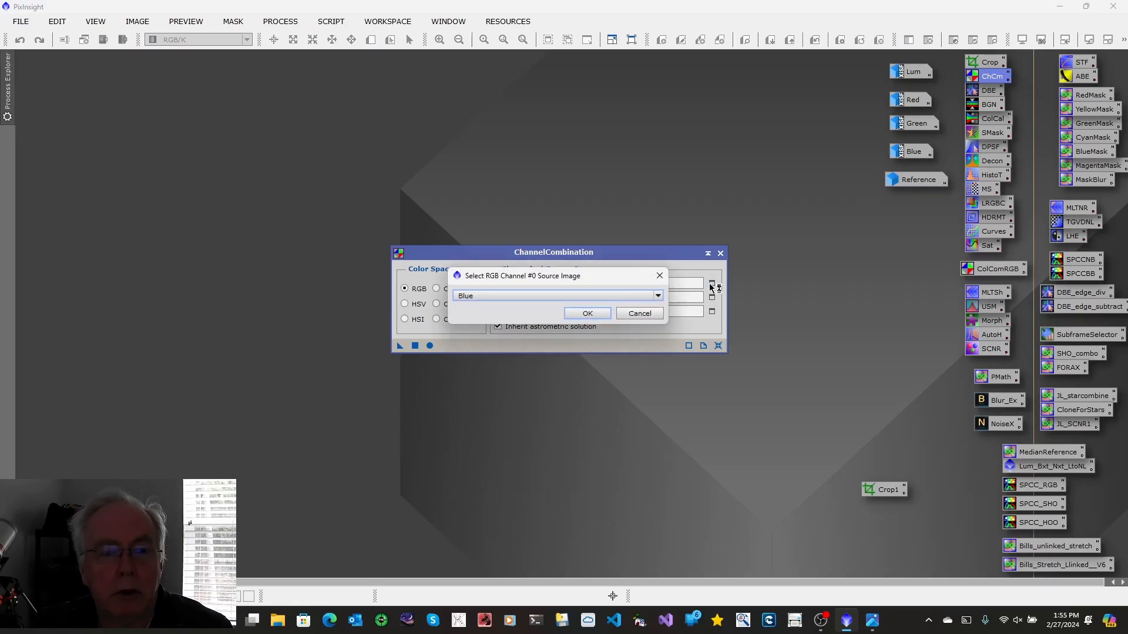
pyautogui.click(658, 296)
pyautogui.click(521, 325)
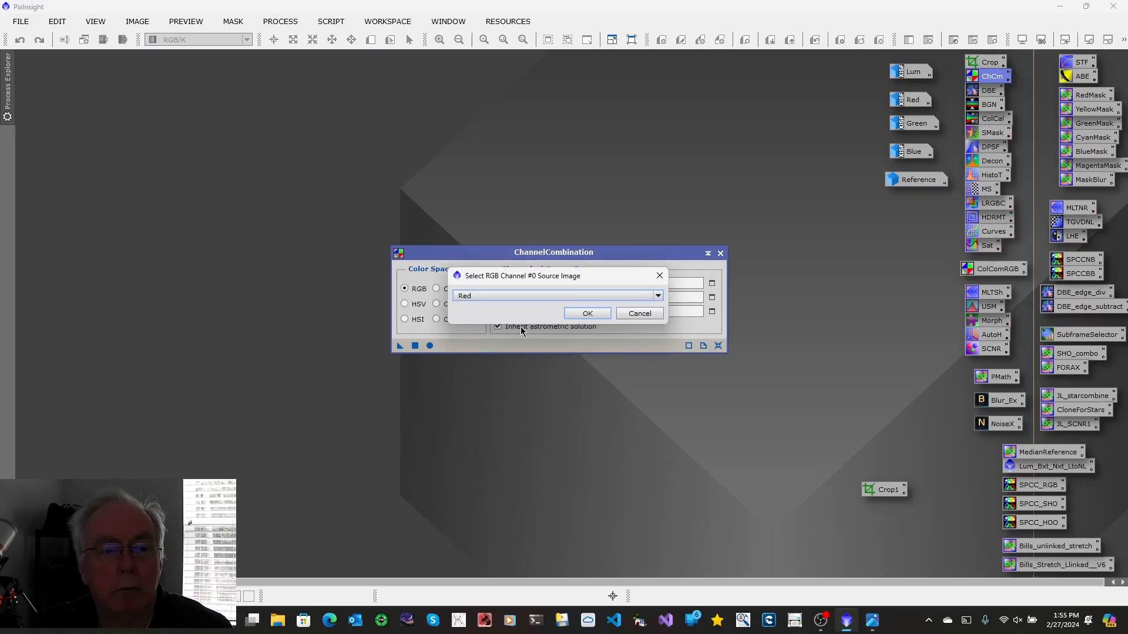
pyautogui.click(645, 313)
pyautogui.click(720, 253)
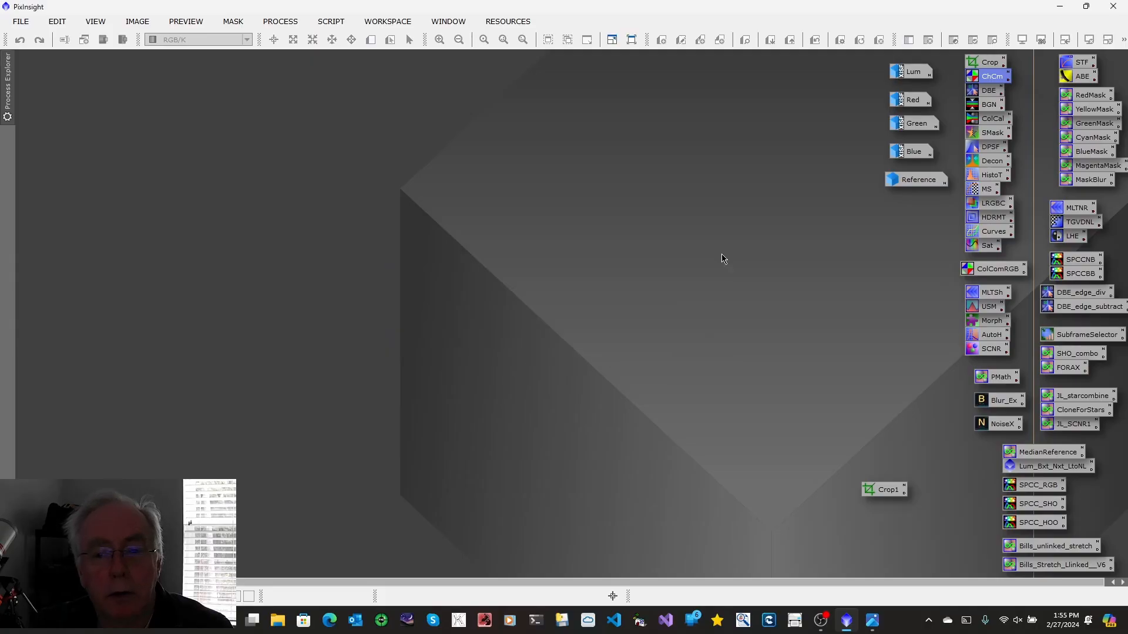
# Combine the Red, Green and Blue images into a new RGB colour image with ChannelCombination
pyautogui.doubleClick(978, 272)
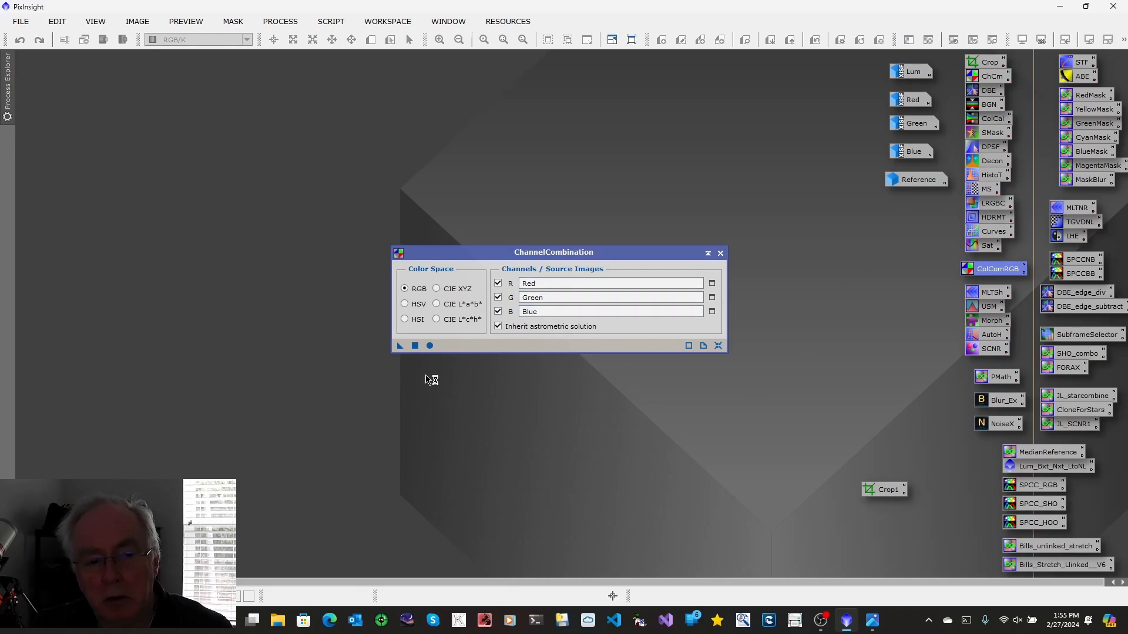
pyautogui.click(429, 346)
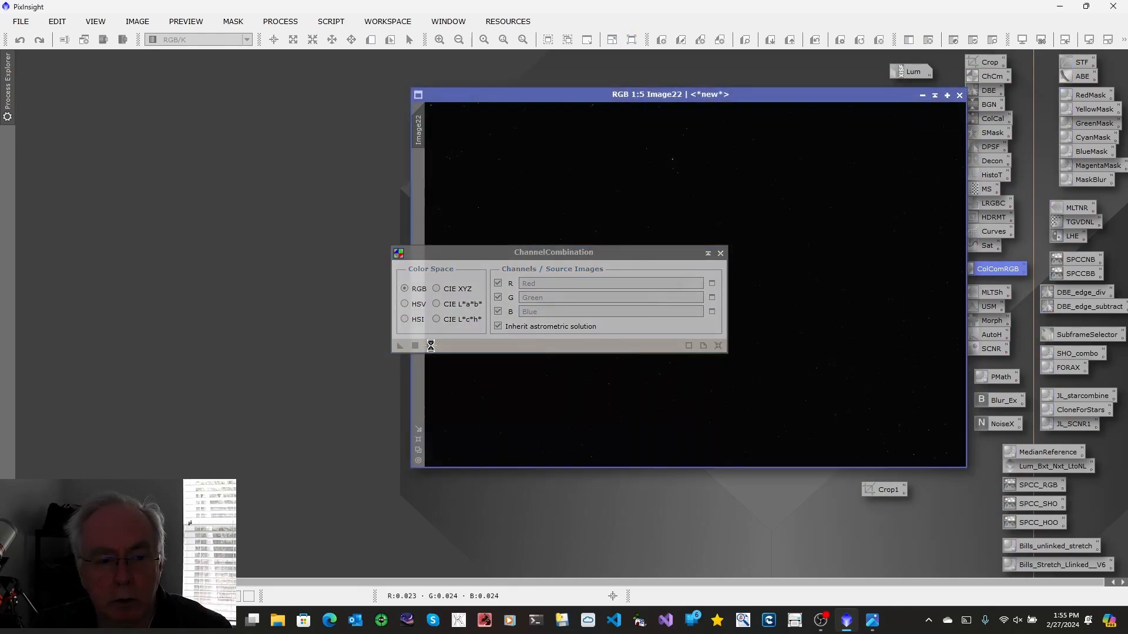
pyautogui.click(720, 253)
pyautogui.moveTo(668, 99); pyautogui.dragTo(418, 121)
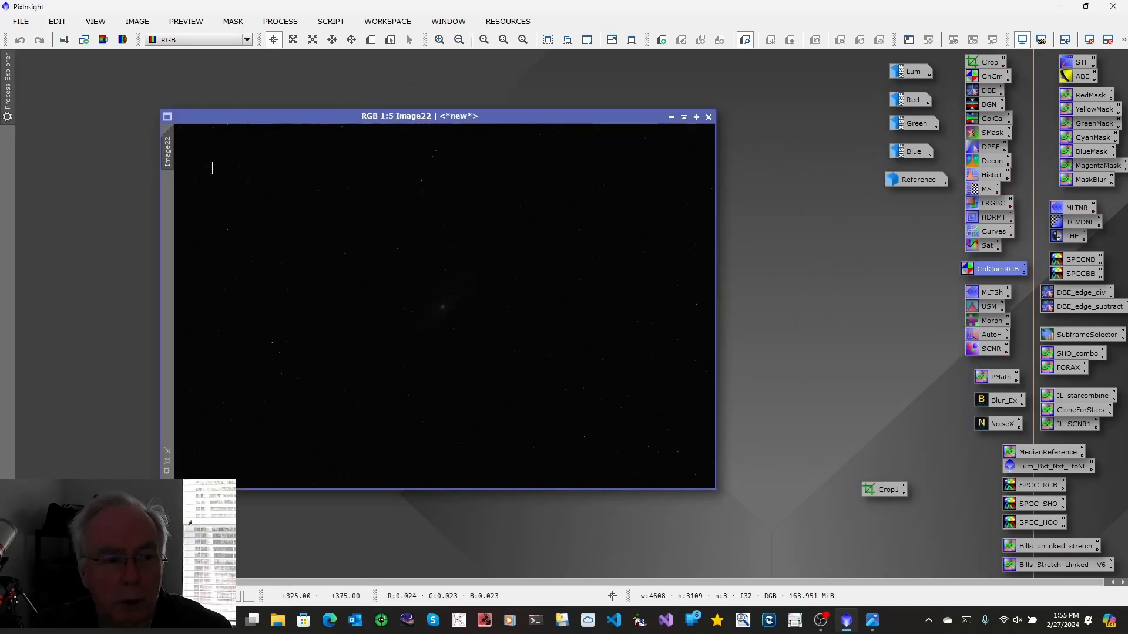
# Auto-stretch the new colour image for display and rename it RGB
pyautogui.hotkey('ctrl', 'a')
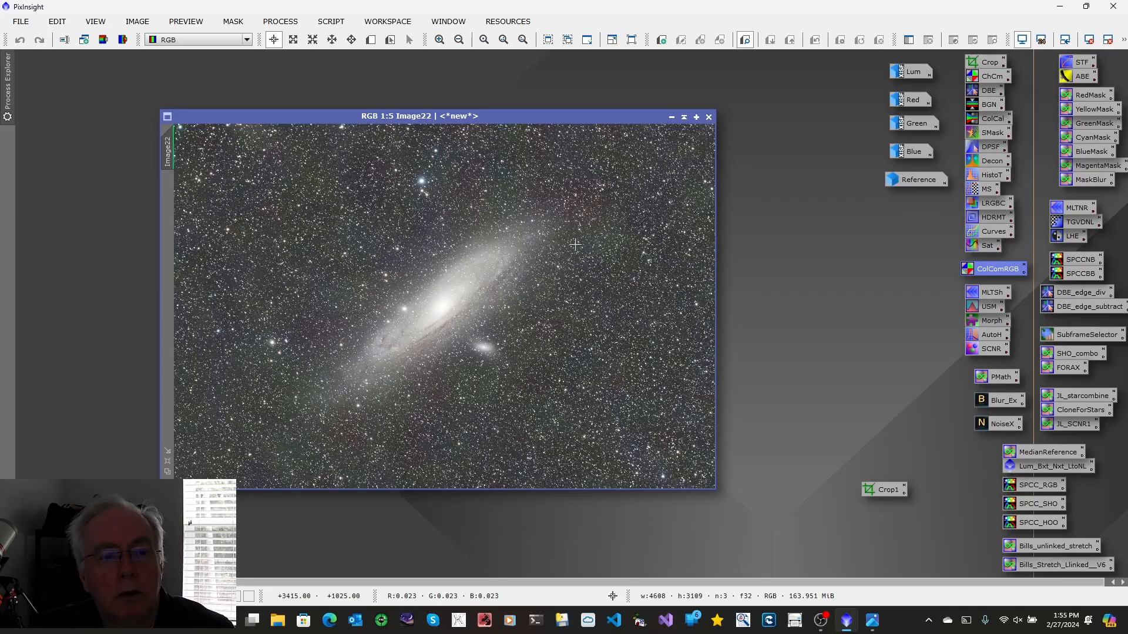
pyautogui.rightClick(165, 159)
pyautogui.click(203, 203)
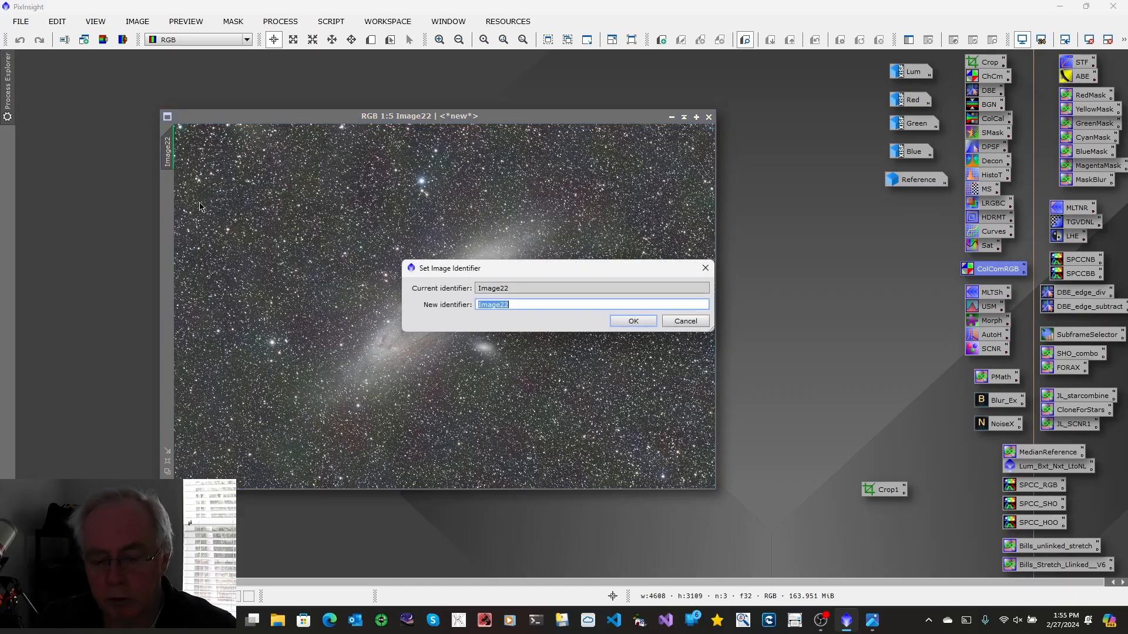
pyautogui.write('RGB')
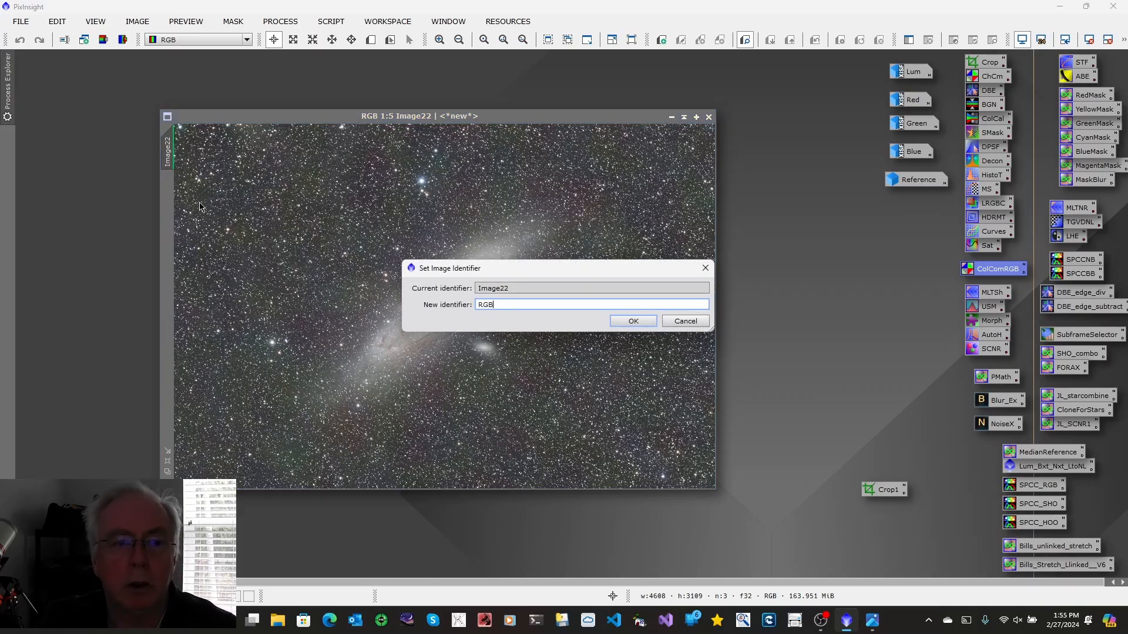
pyautogui.click(644, 323)
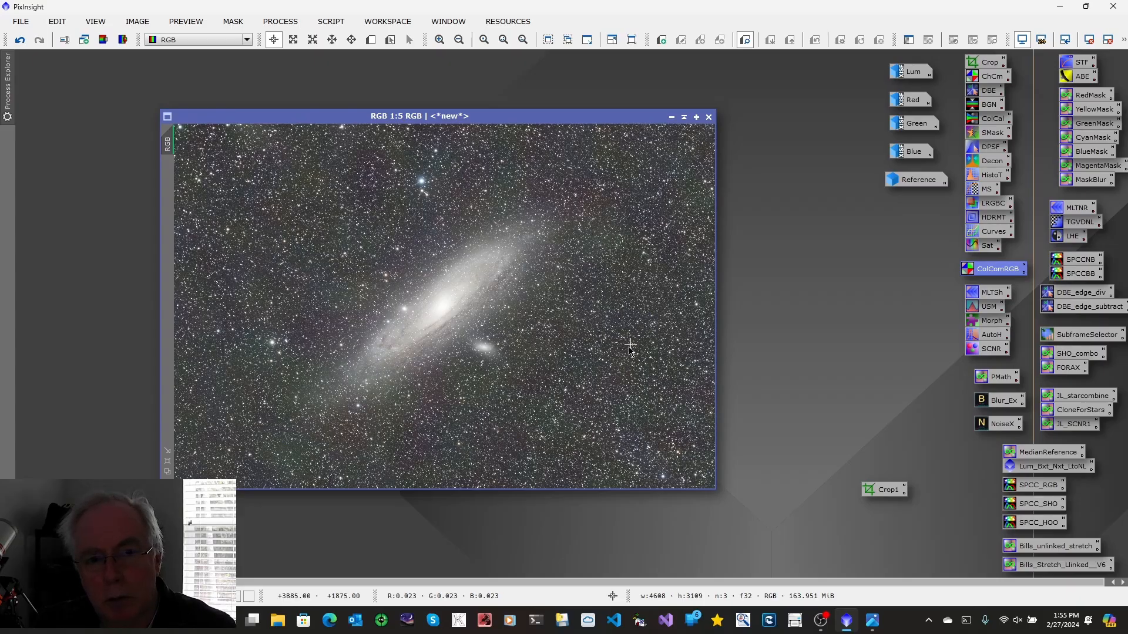
# Zoom in to 4:1 and scroll across the RGB image to inspect the star field background
pyautogui.click(168, 463)
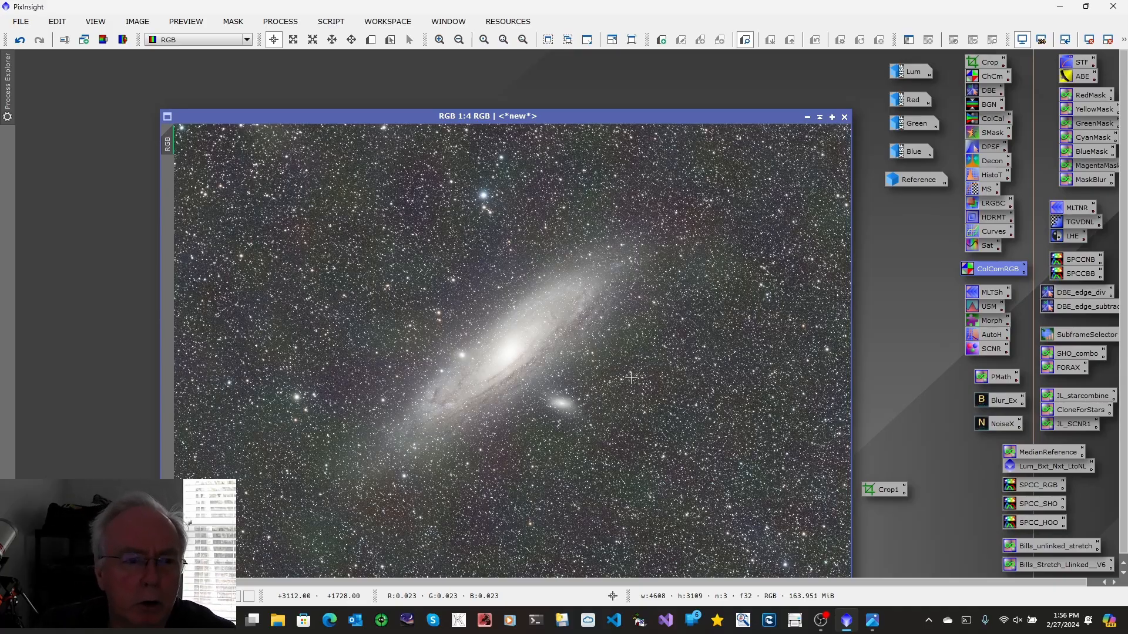
pyautogui.click(440, 39)
pyautogui.click(440, 40)
pyautogui.click(440, 40)
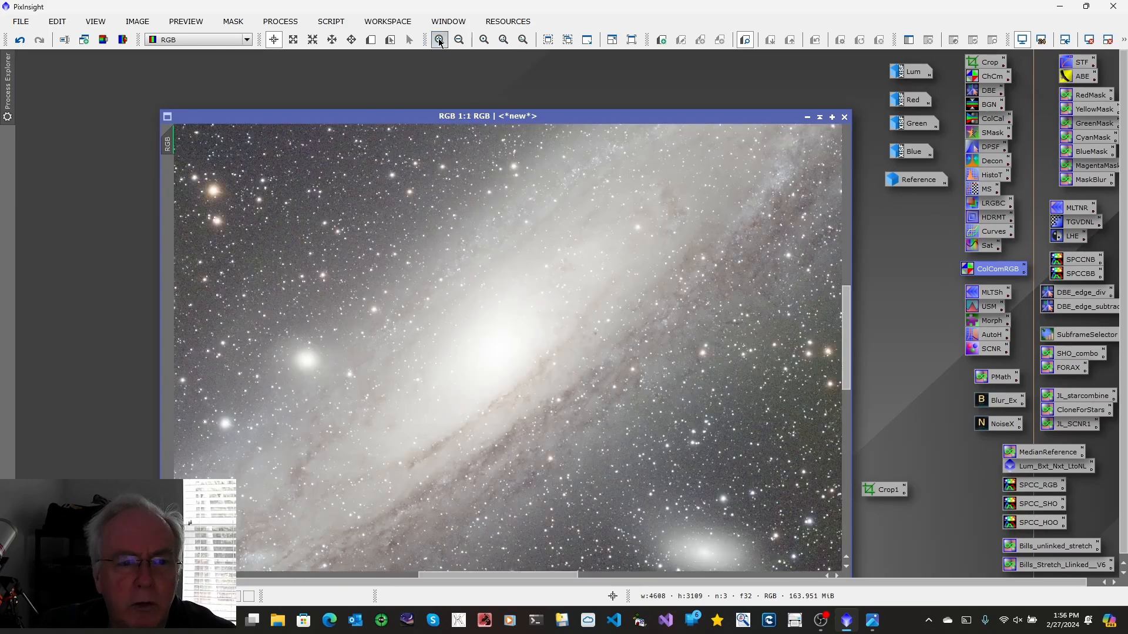
pyautogui.click(440, 40)
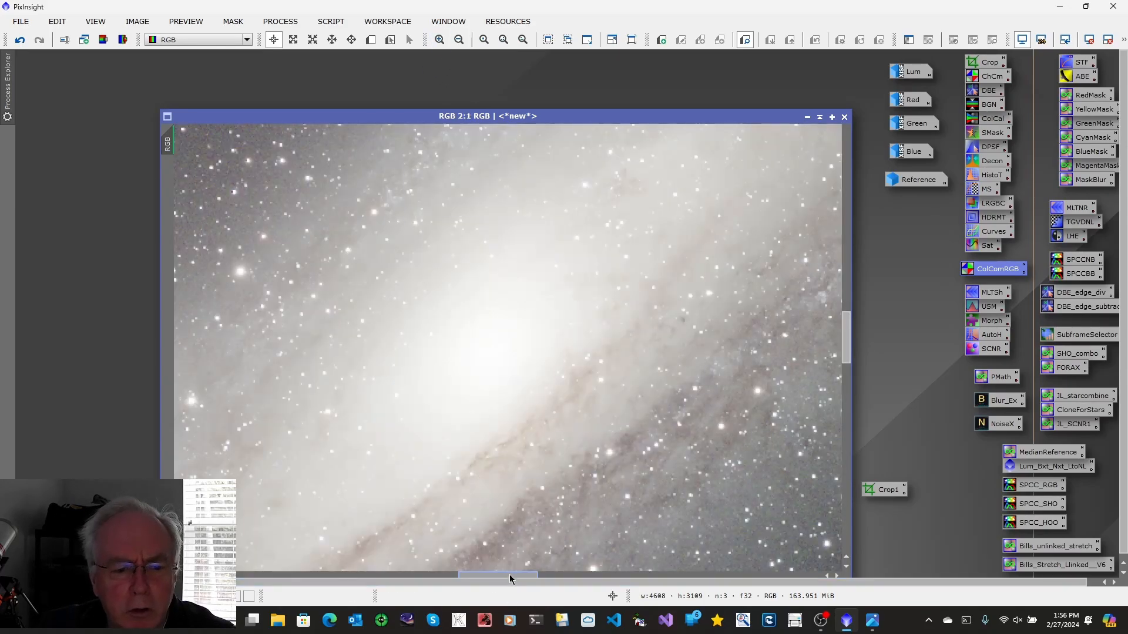
pyautogui.moveTo(510, 580); pyautogui.dragTo(226, 579)
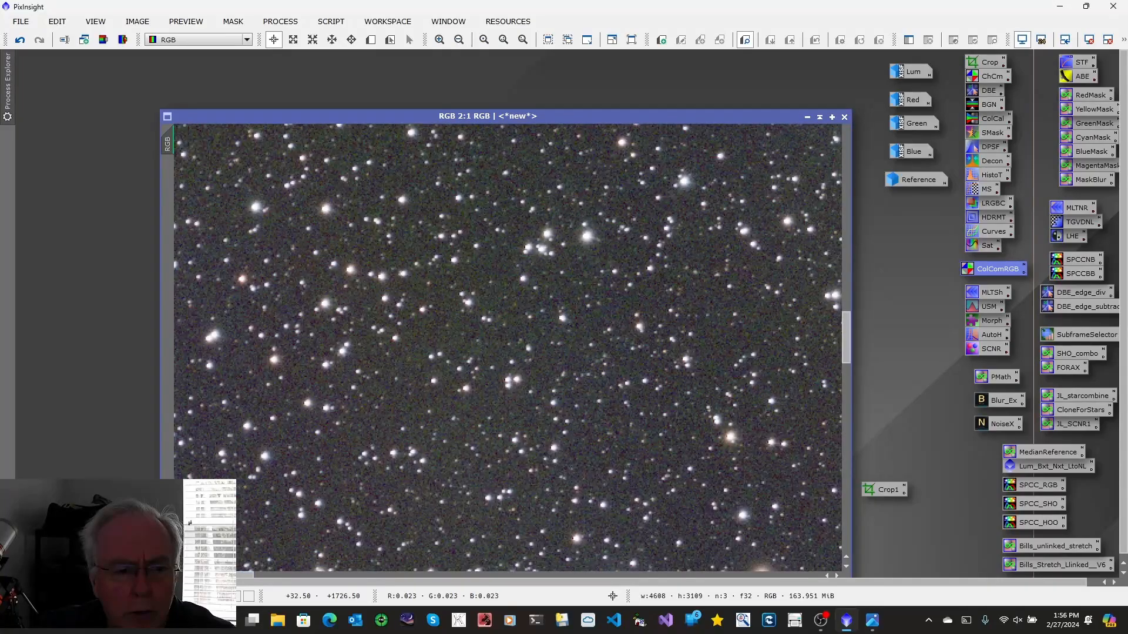
pyautogui.moveTo(844, 341); pyautogui.dragTo(843, 444)
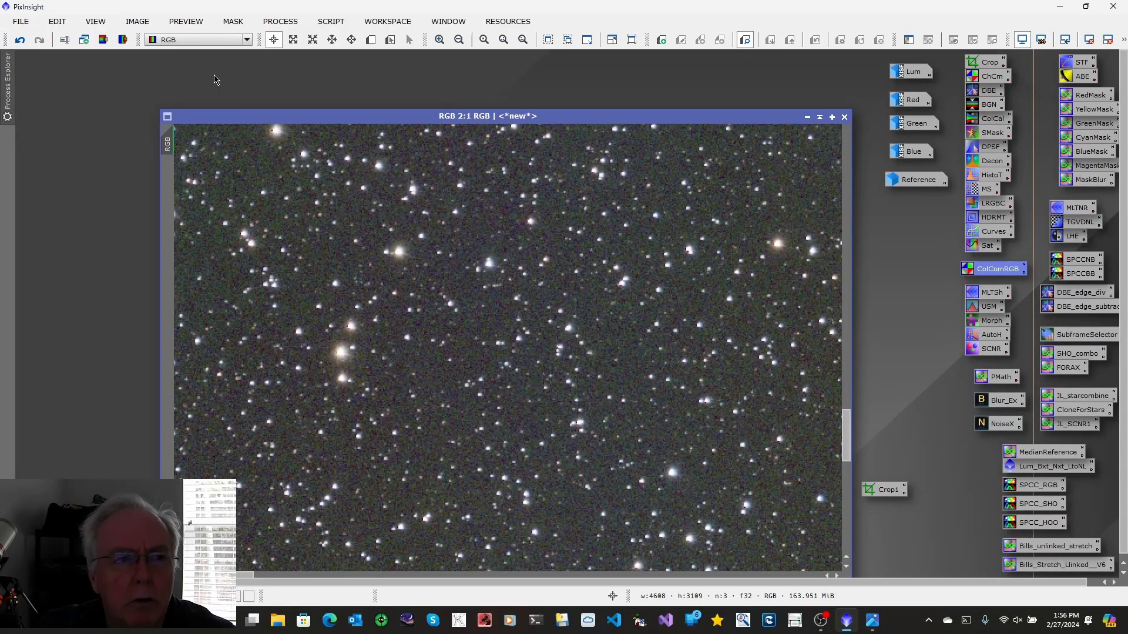
pyautogui.click(440, 41)
pyautogui.click(439, 41)
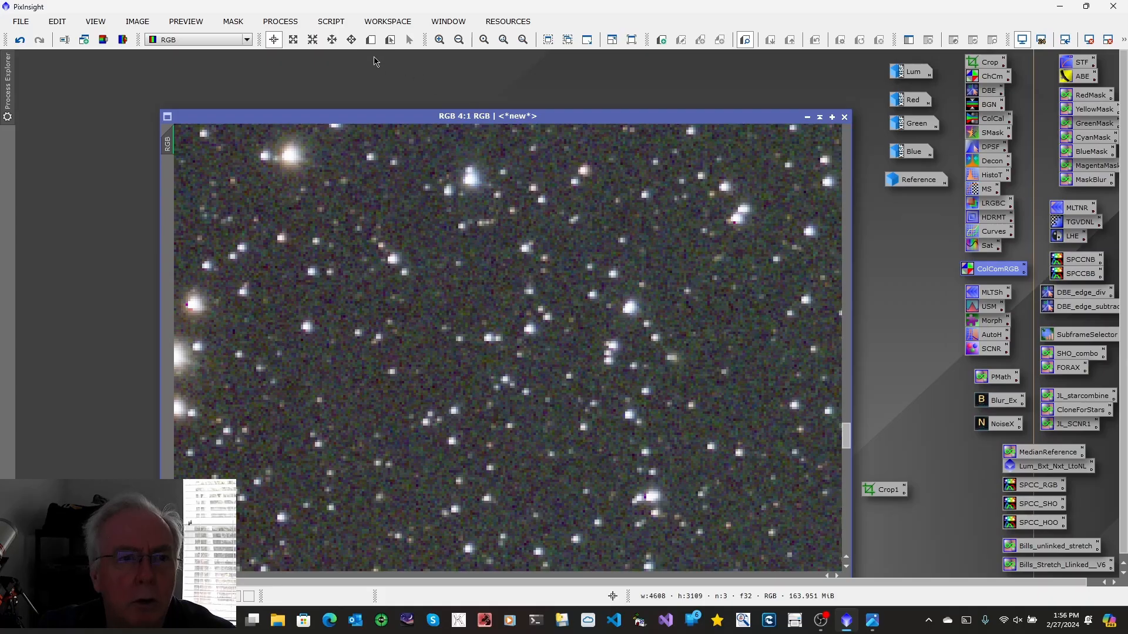
# Draw a background preview on the RGB image, apply BackgroundNeutralization with RGB->Preview01 as reference, and re-stretch the display
pyautogui.click(370, 39)
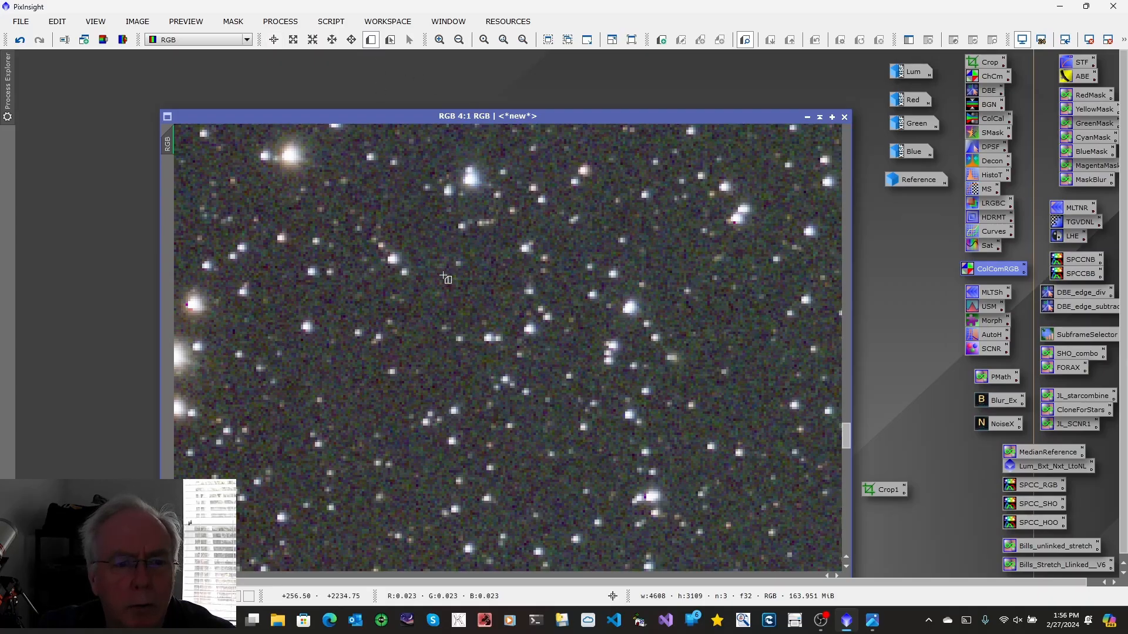
pyautogui.moveTo(456, 274); pyautogui.dragTo(516, 316)
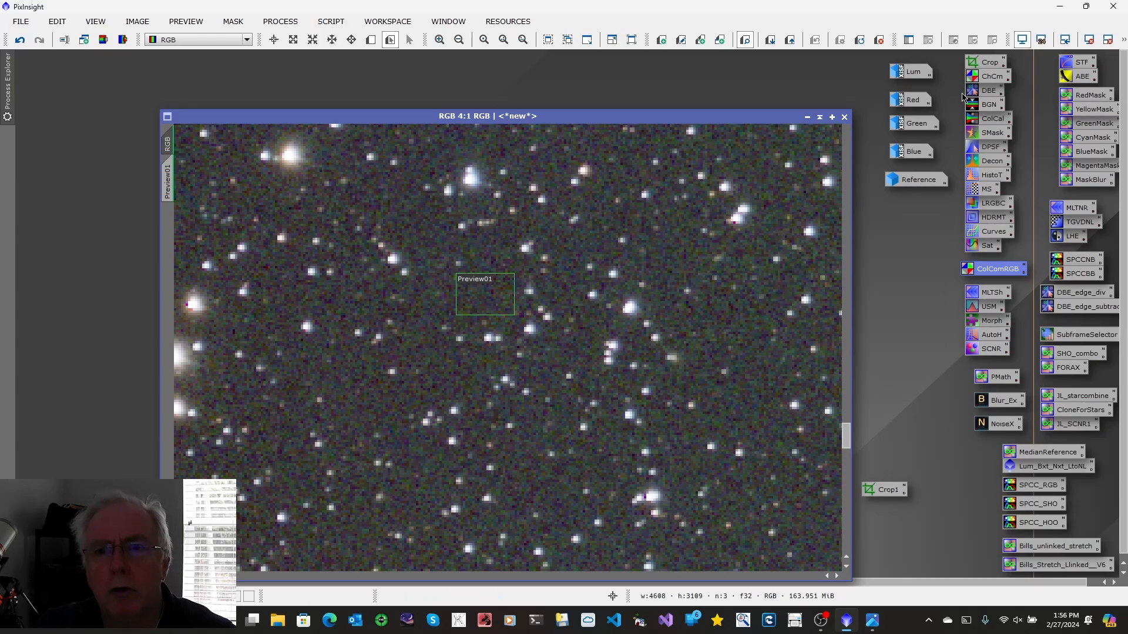
pyautogui.doubleClick(988, 106)
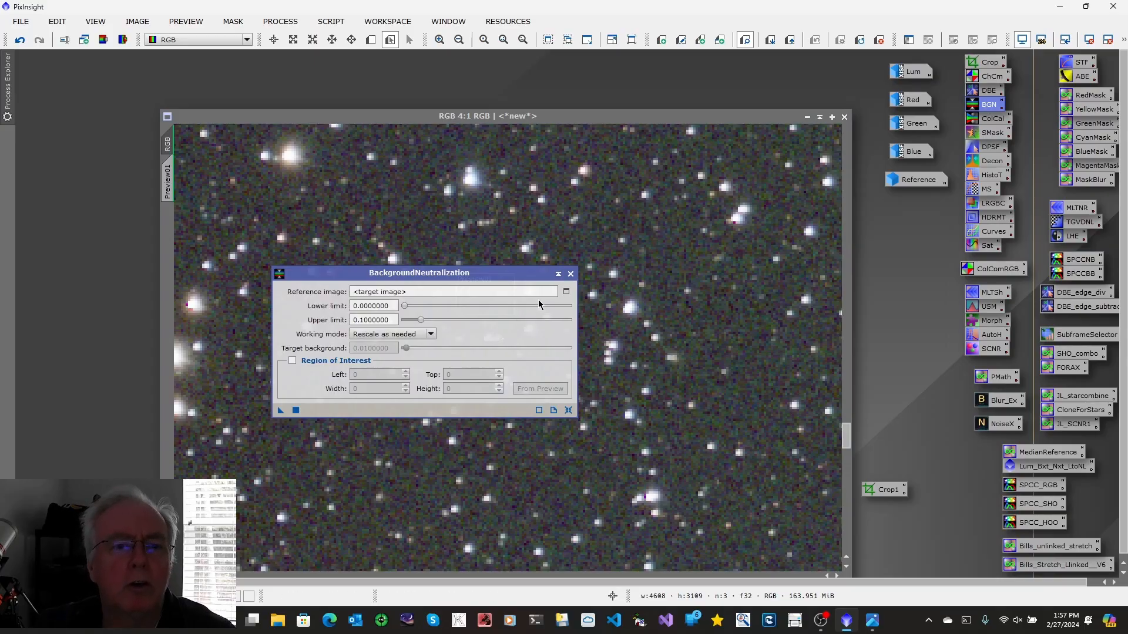
pyautogui.click(567, 292)
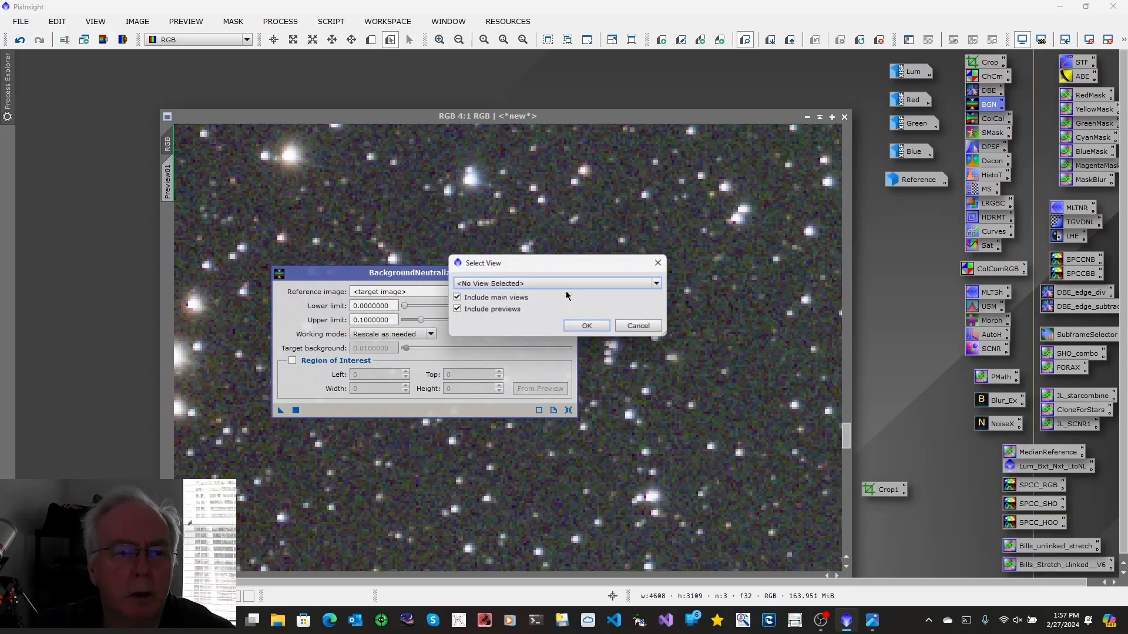
pyautogui.click(658, 284)
pyautogui.click(510, 351)
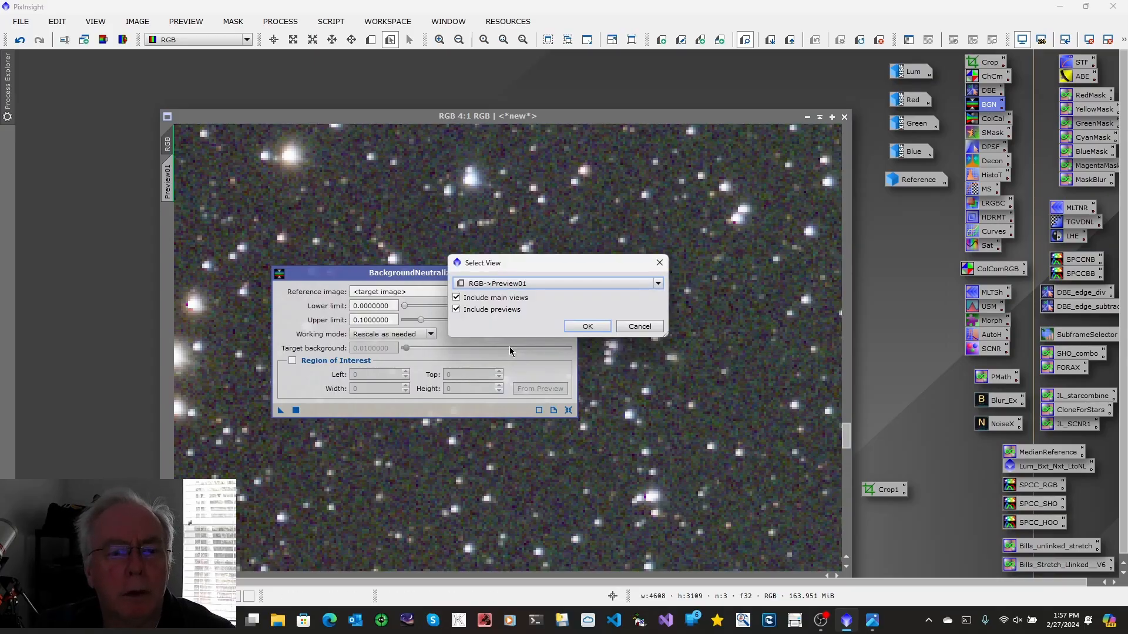
pyautogui.click(587, 326)
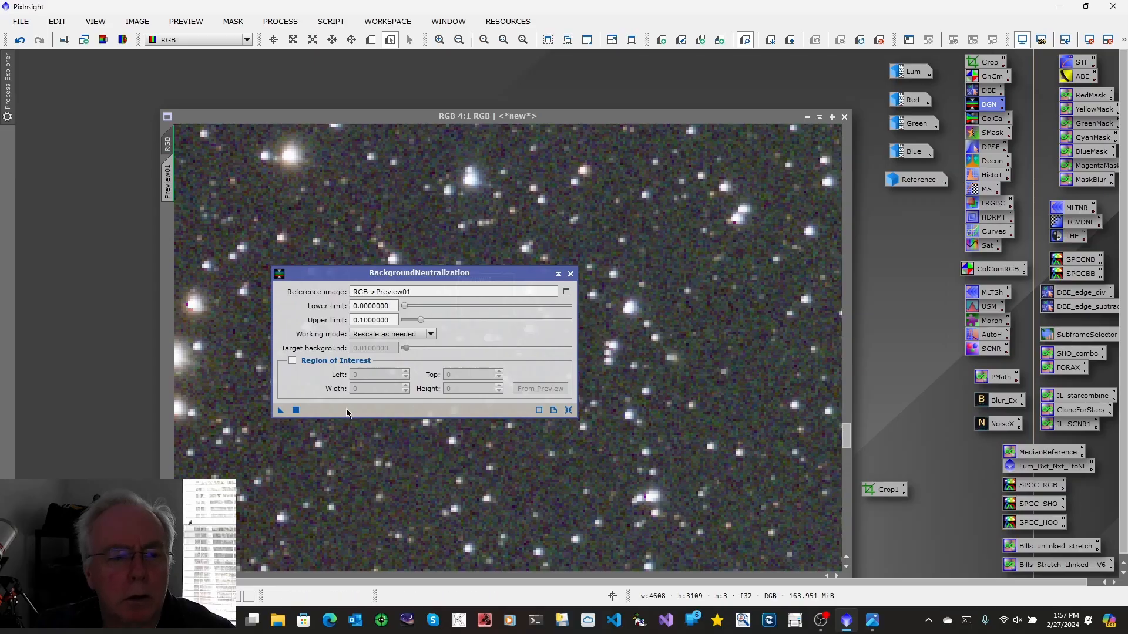
pyautogui.moveTo(280, 410); pyautogui.dragTo(296, 464)
pyautogui.click(570, 274)
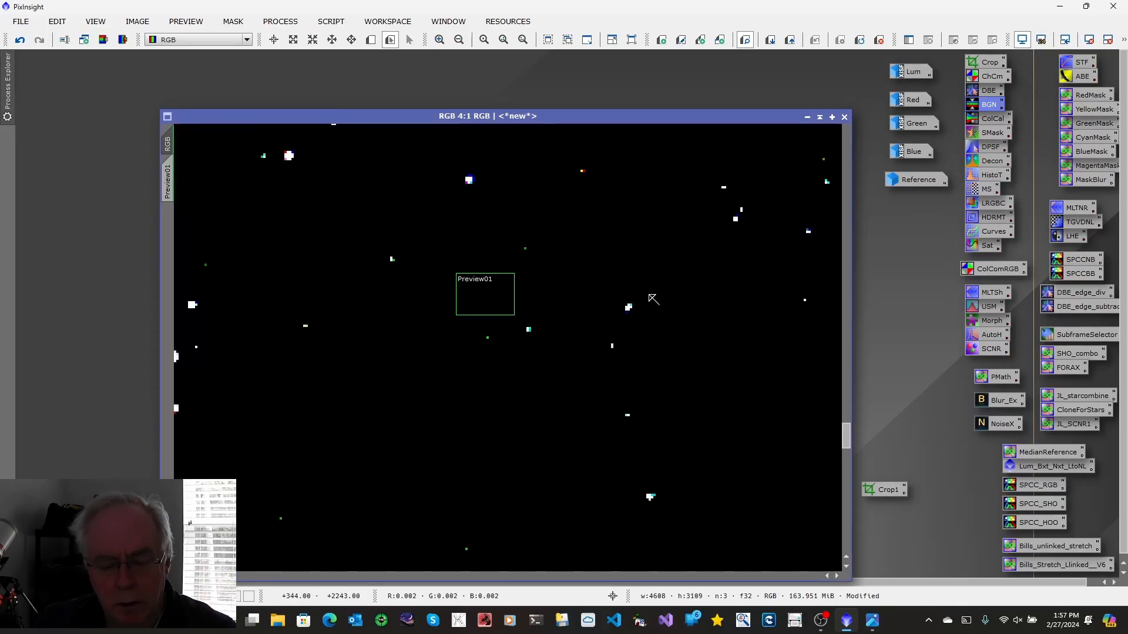
pyautogui.hotkey('ctrl', 'a')
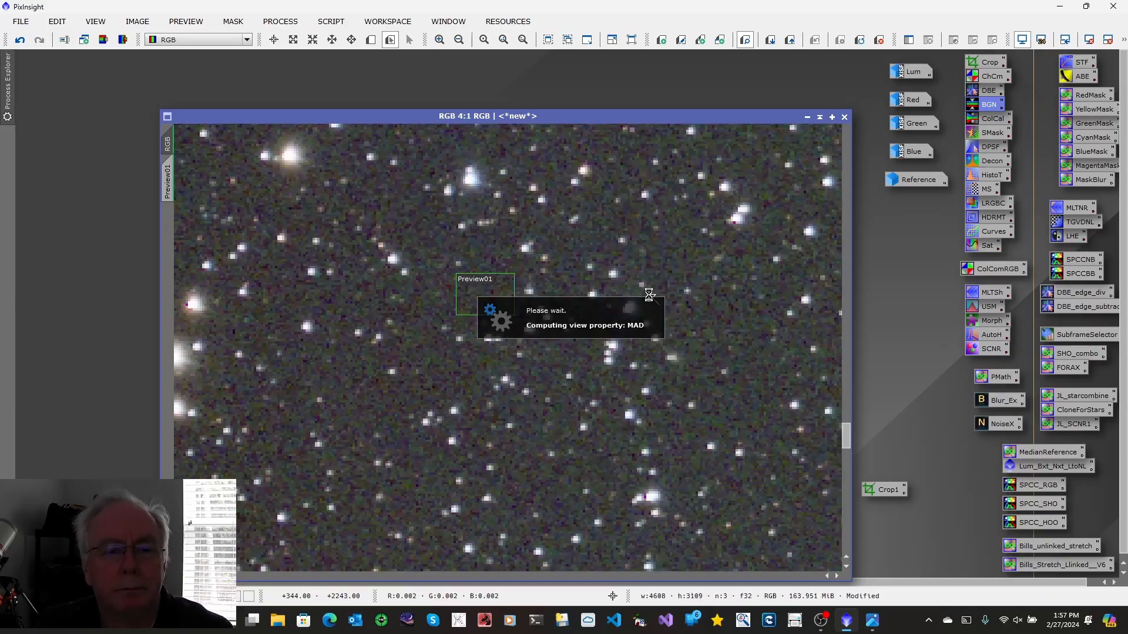
pyautogui.hotkey('alt', 'r')
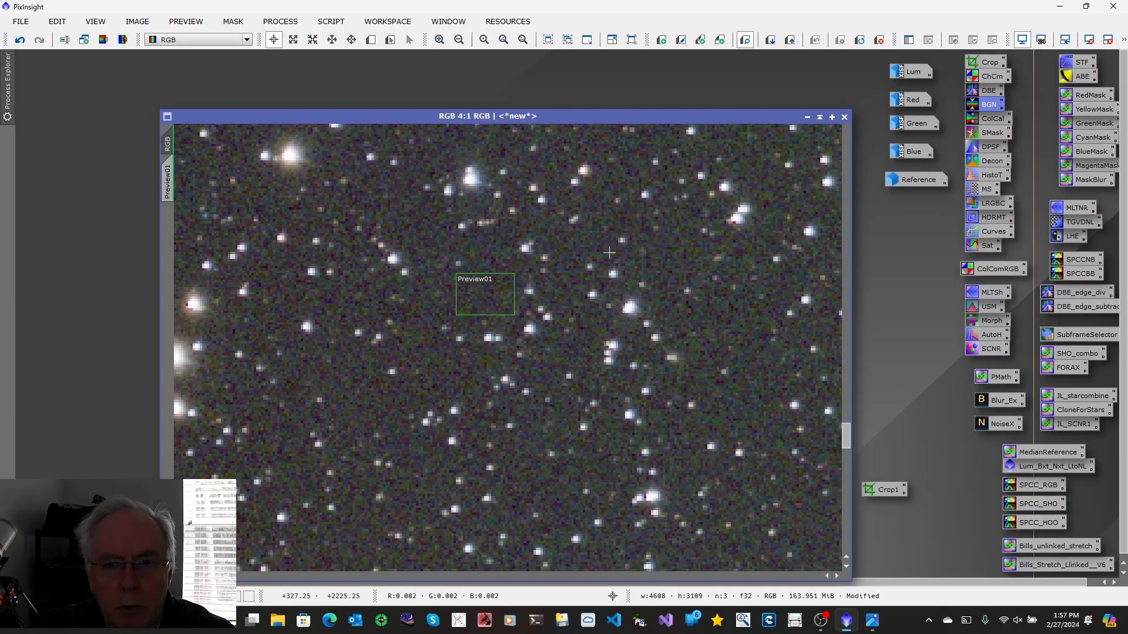
# Open ColorCalibration and set its background reference image to RGB->Preview01, zooming out to 1:4
pyautogui.doubleClick(995, 119)
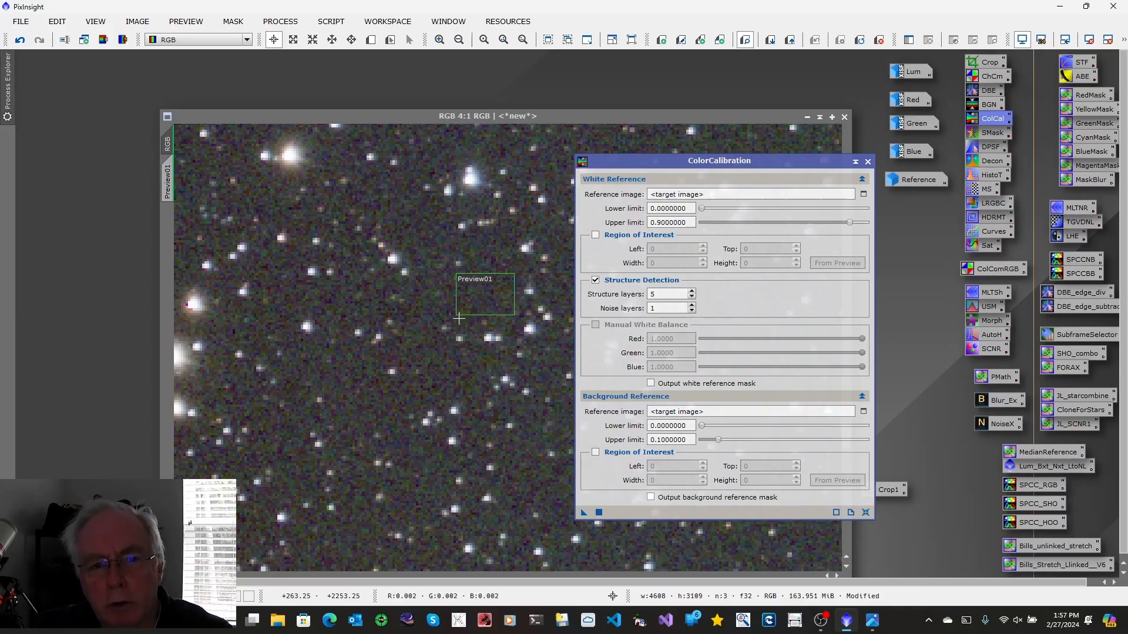
pyautogui.click(863, 412)
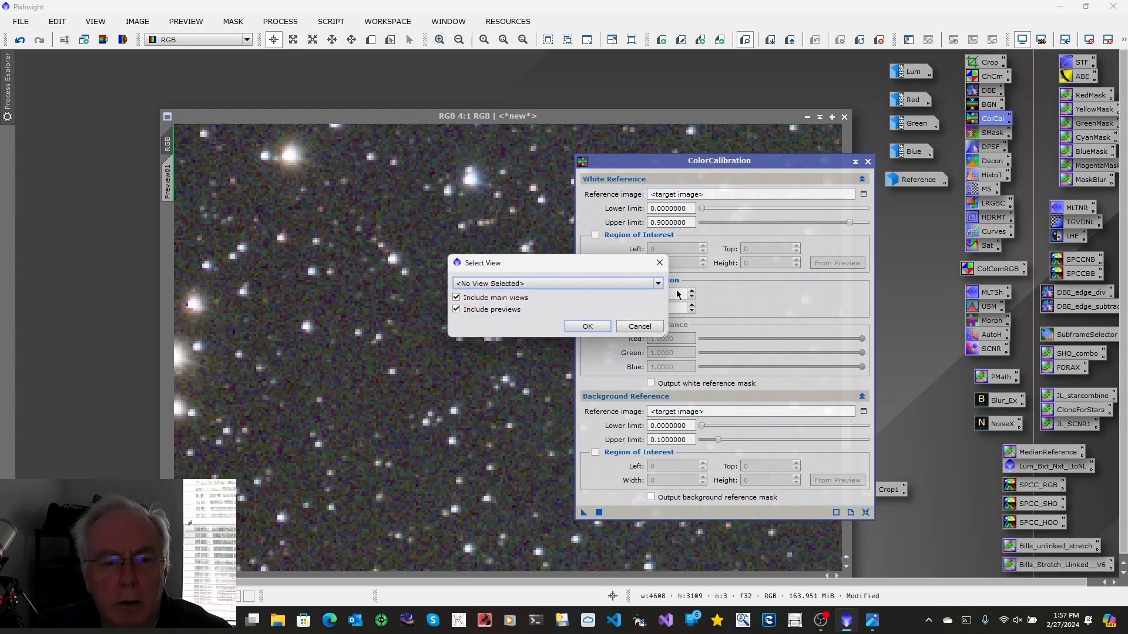
pyautogui.click(659, 286)
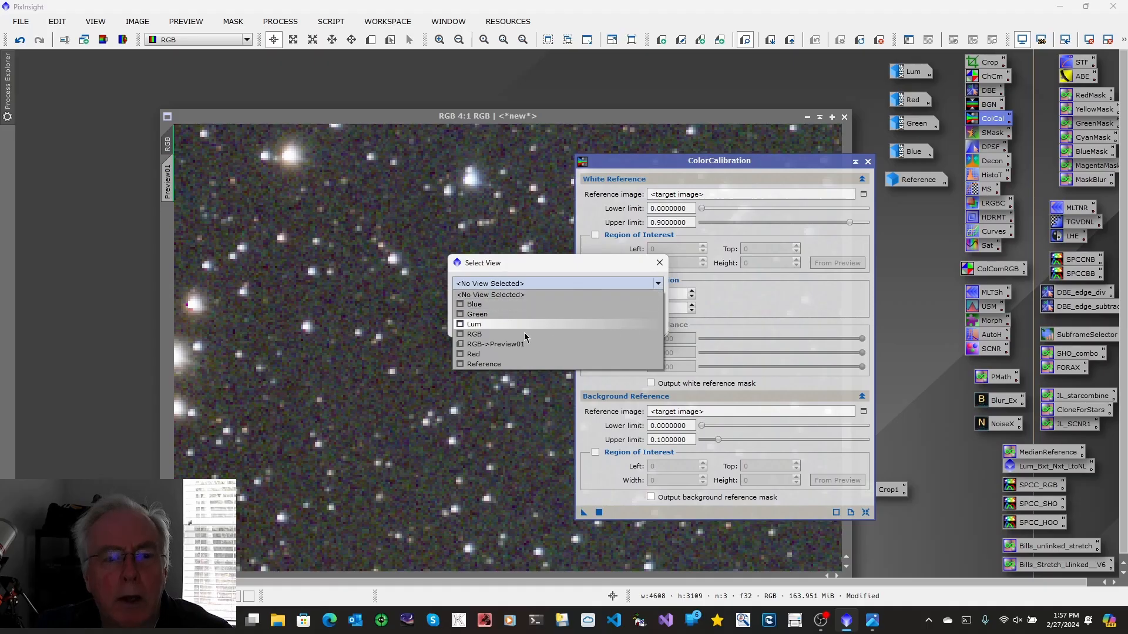
pyautogui.click(494, 347)
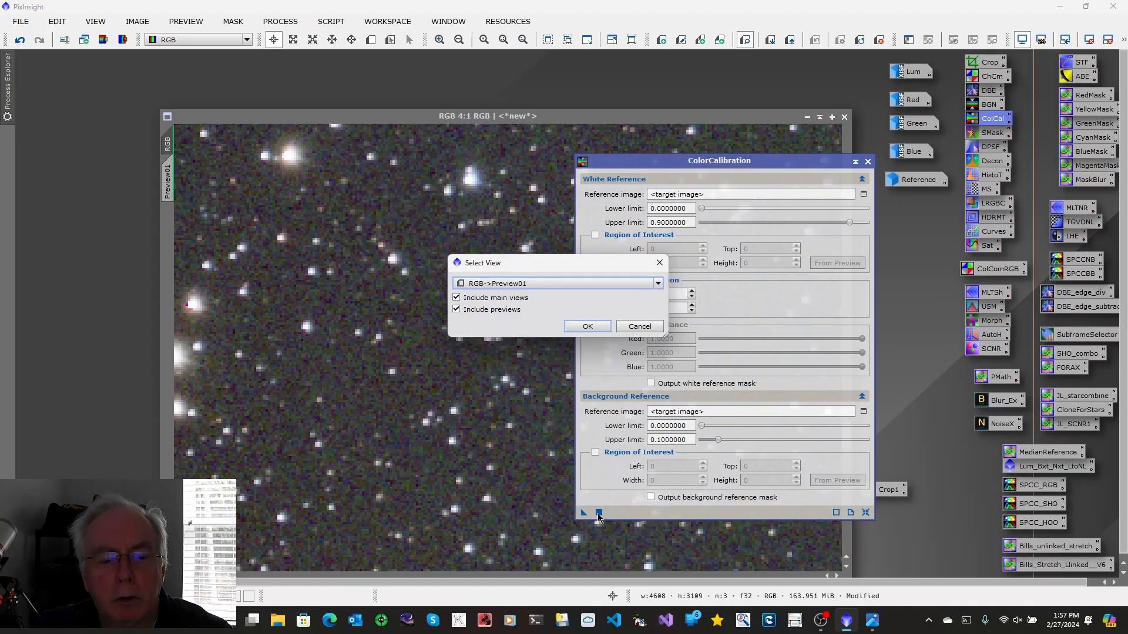
pyautogui.click(587, 326)
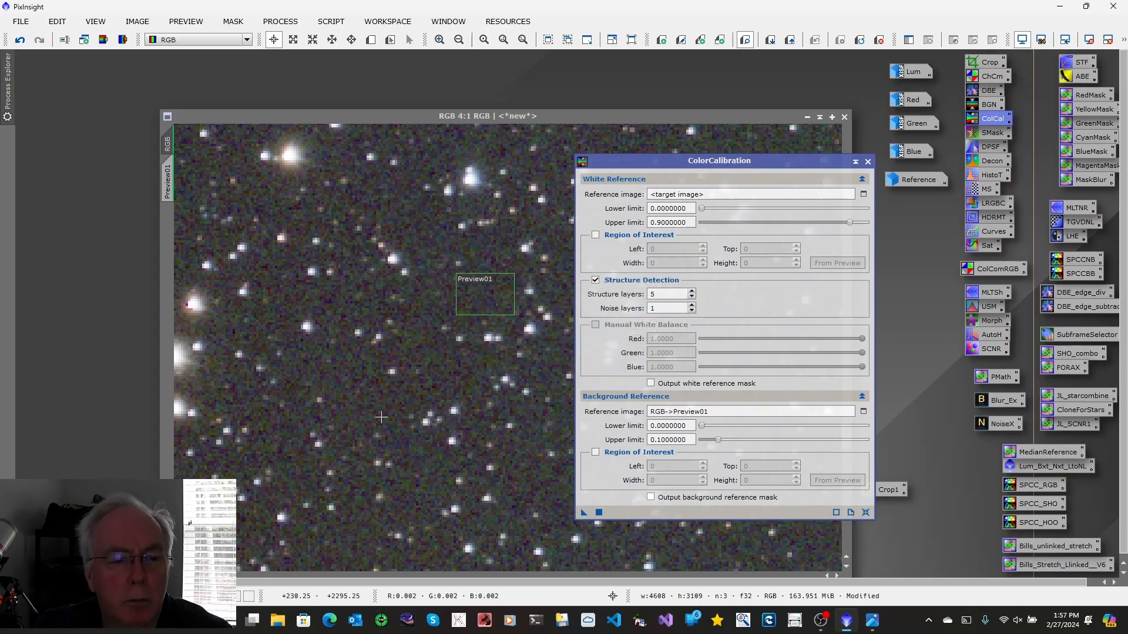
pyautogui.click(638, 121)
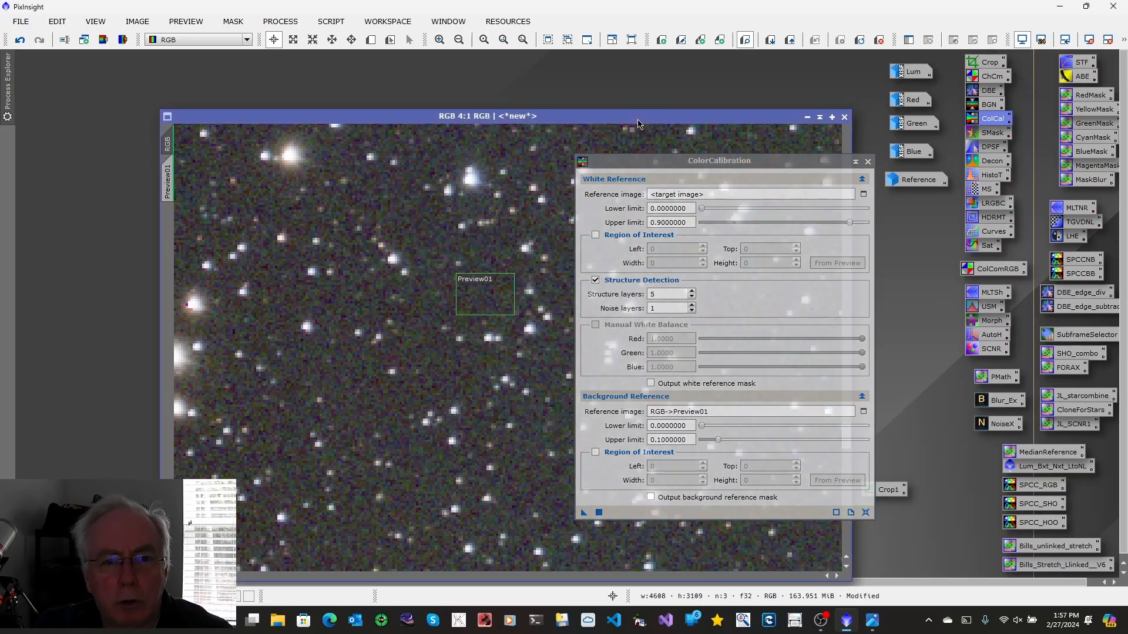
pyautogui.moveTo(669, 162); pyautogui.dragTo(849, 165)
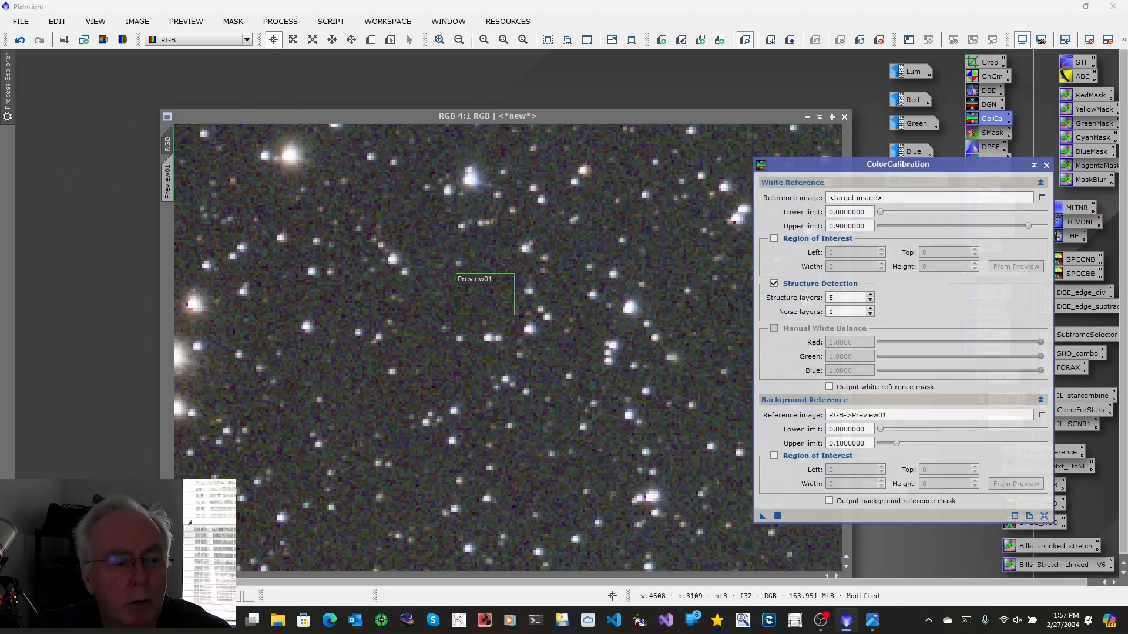
pyautogui.scroll(-6, 523, 379)
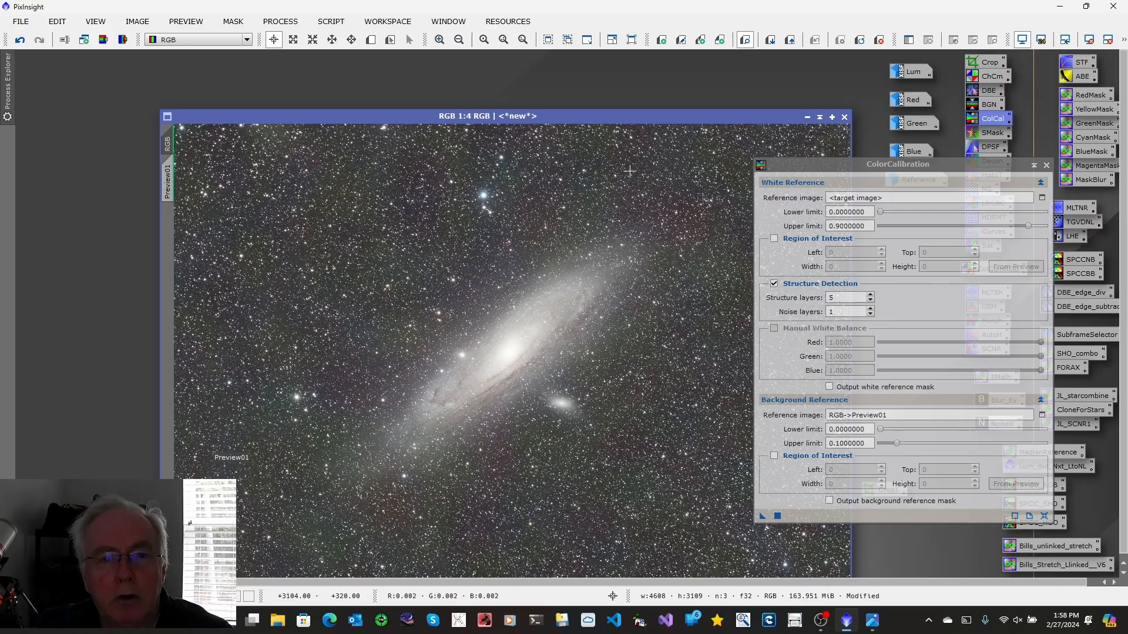
# Draw a preview on the galaxy core, set it as ColorCalibration's white reference, and apply the calibration to the RGB image
pyautogui.click(370, 41)
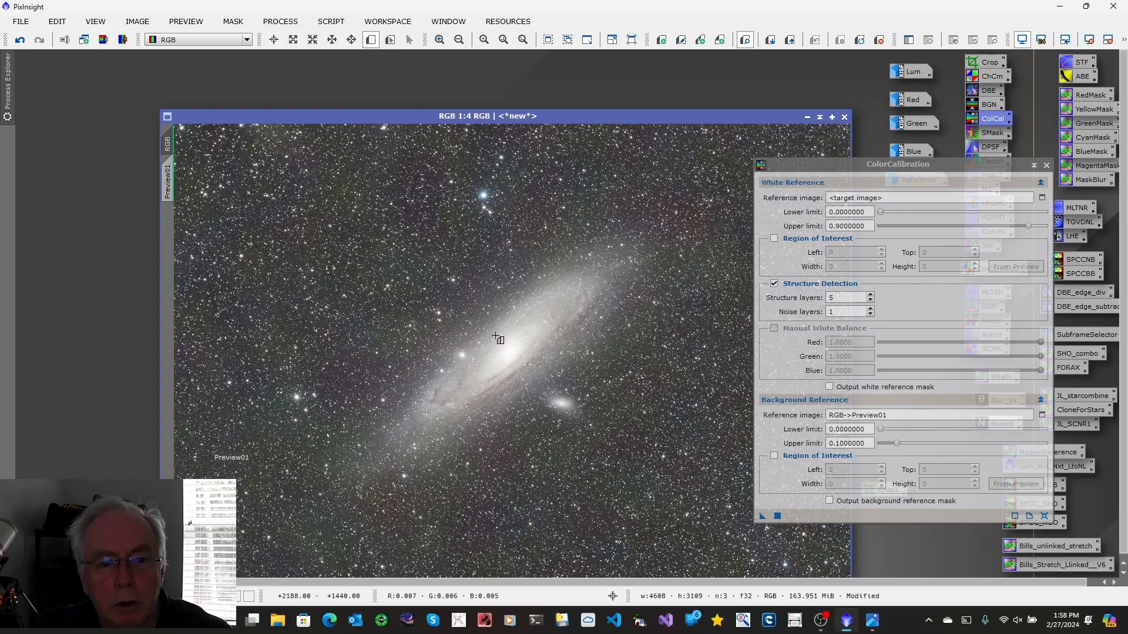
pyautogui.moveTo(492, 332); pyautogui.dragTo(531, 379)
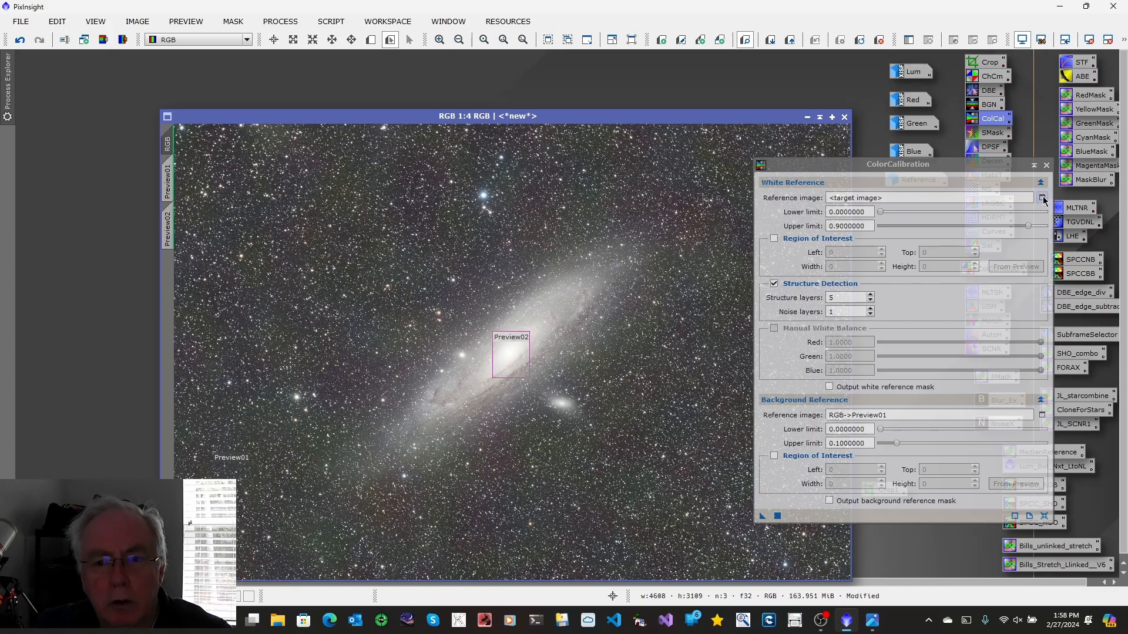
pyautogui.click(1042, 198)
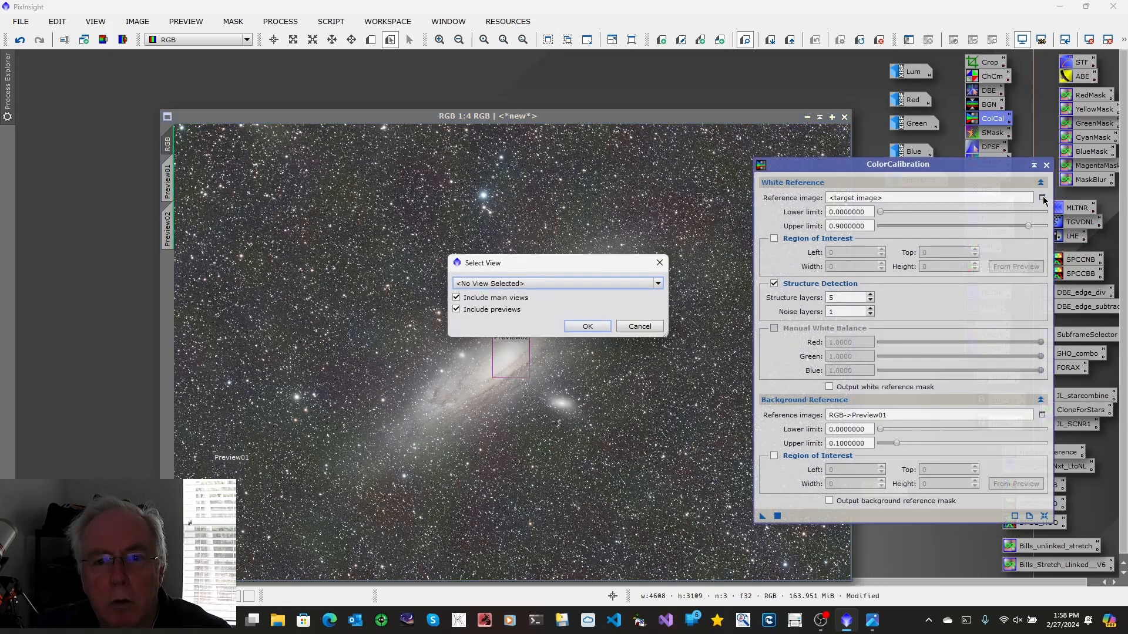
pyautogui.click(658, 284)
pyautogui.click(523, 362)
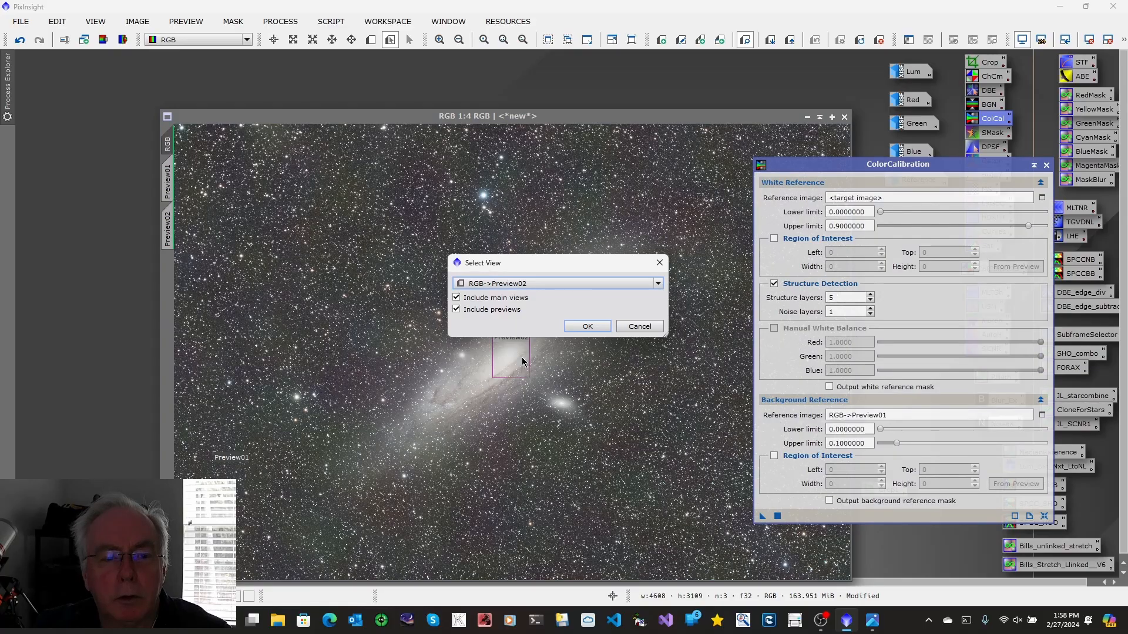
pyautogui.click(588, 326)
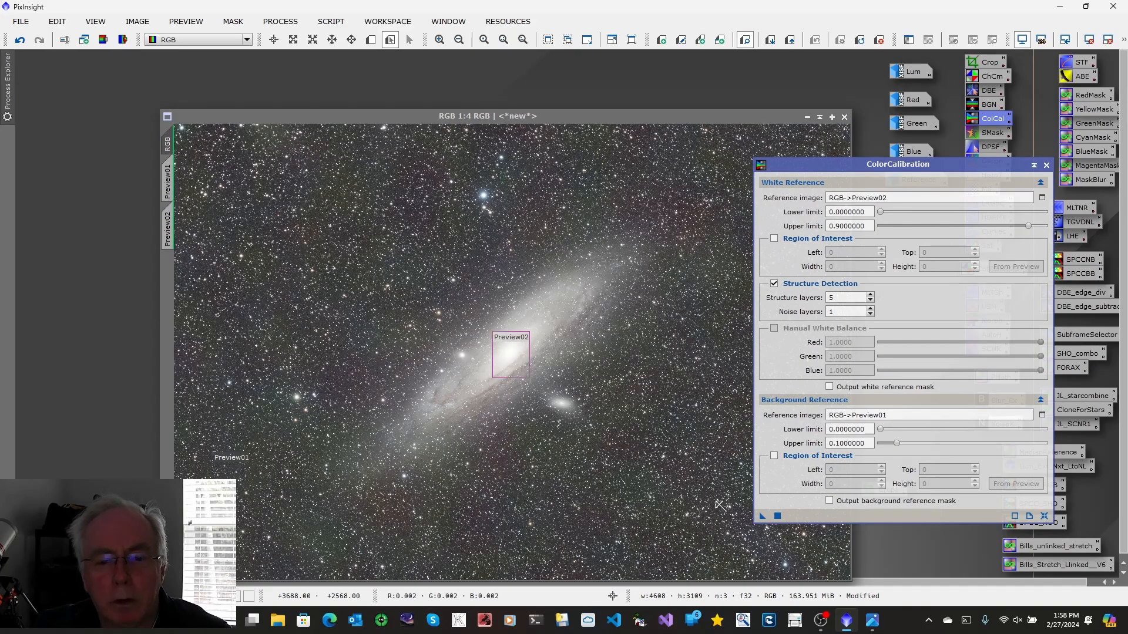
pyautogui.moveTo(762, 515); pyautogui.dragTo(623, 466)
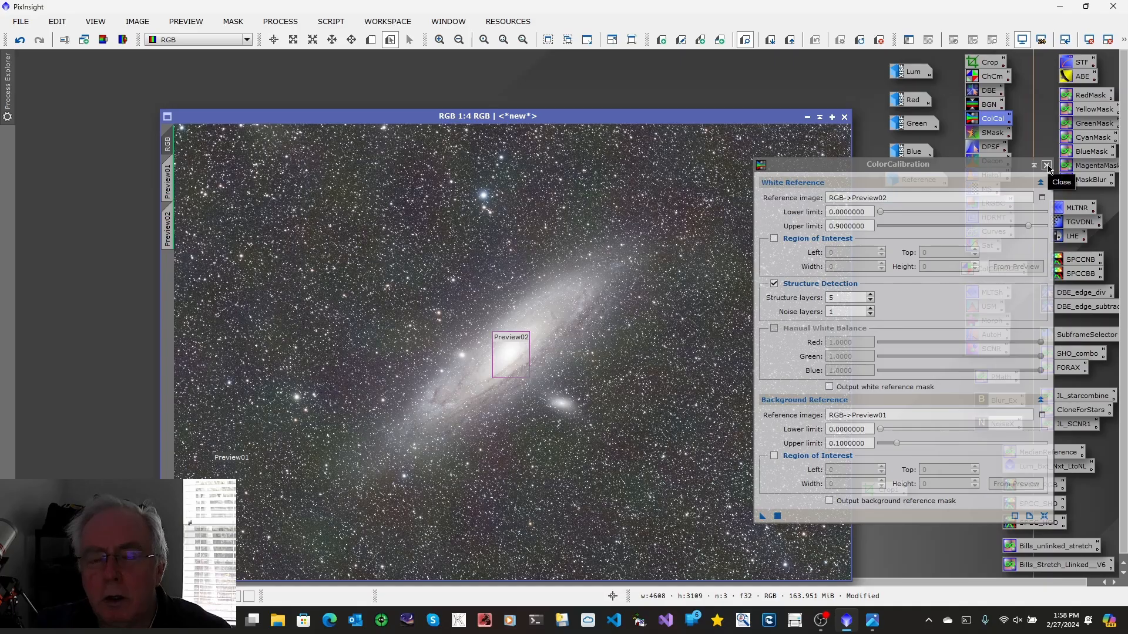
pyautogui.click(1047, 168)
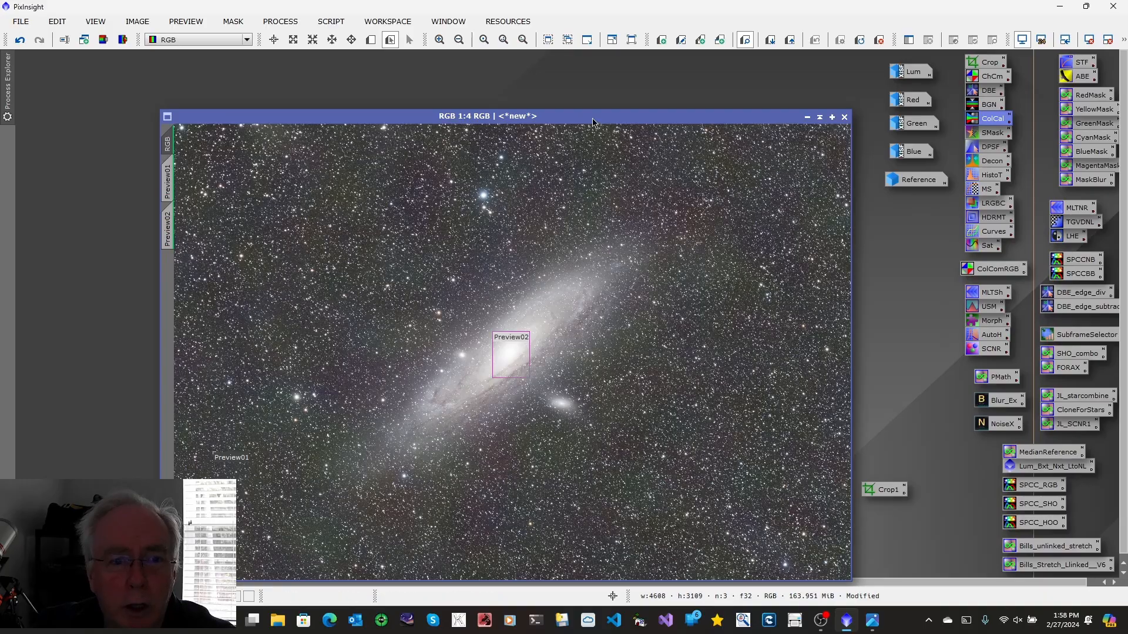
# Launch the AutoColor utility script and delete all previews from the RGB image
pyautogui.moveTo(592, 122); pyautogui.dragTo(517, 92)
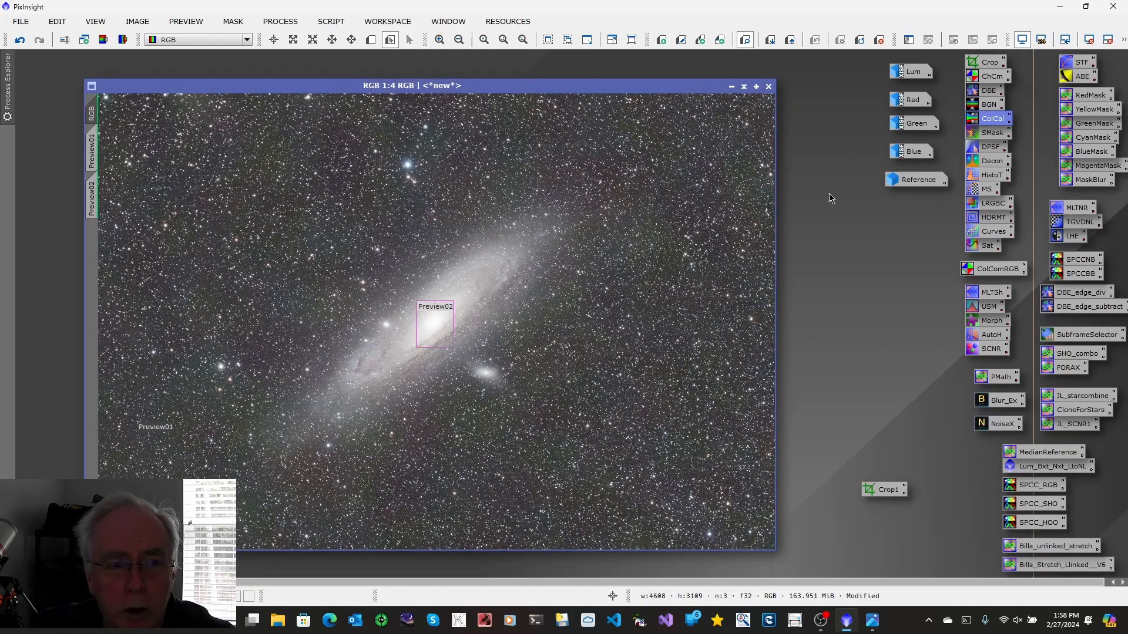
pyautogui.click(340, 25)
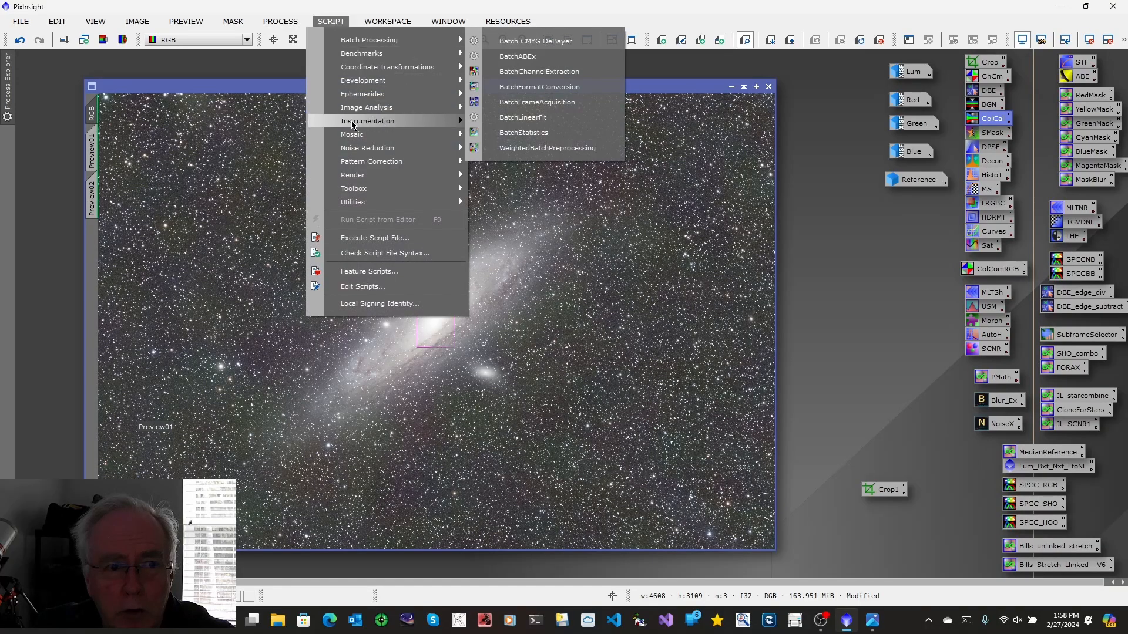
pyautogui.moveTo(364, 206)
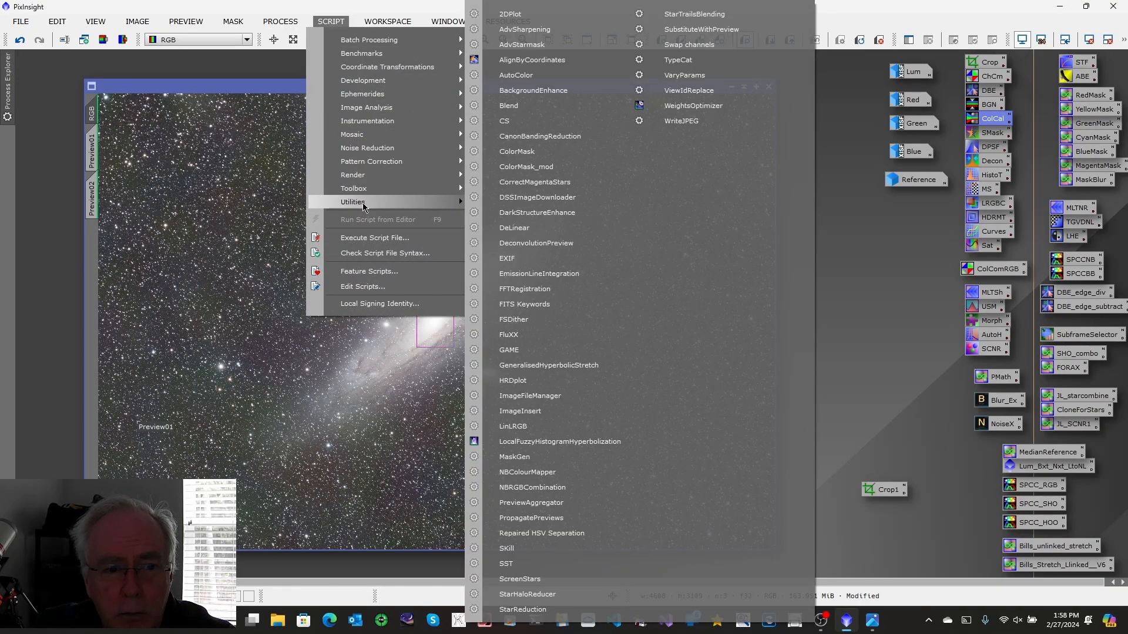
pyautogui.click(513, 77)
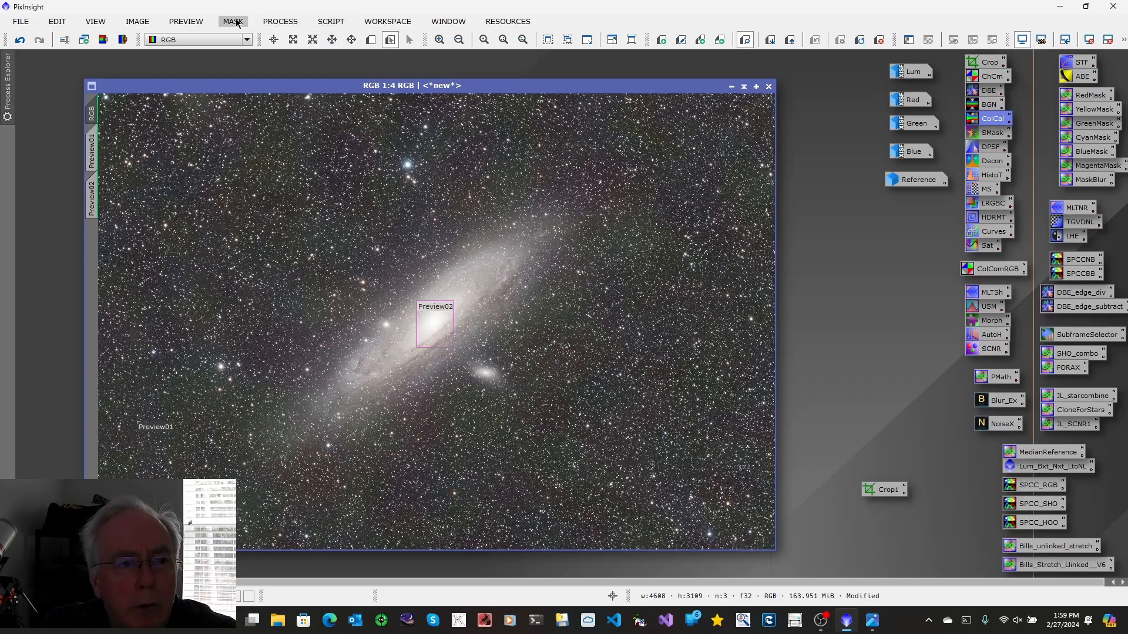
pyautogui.click(195, 23)
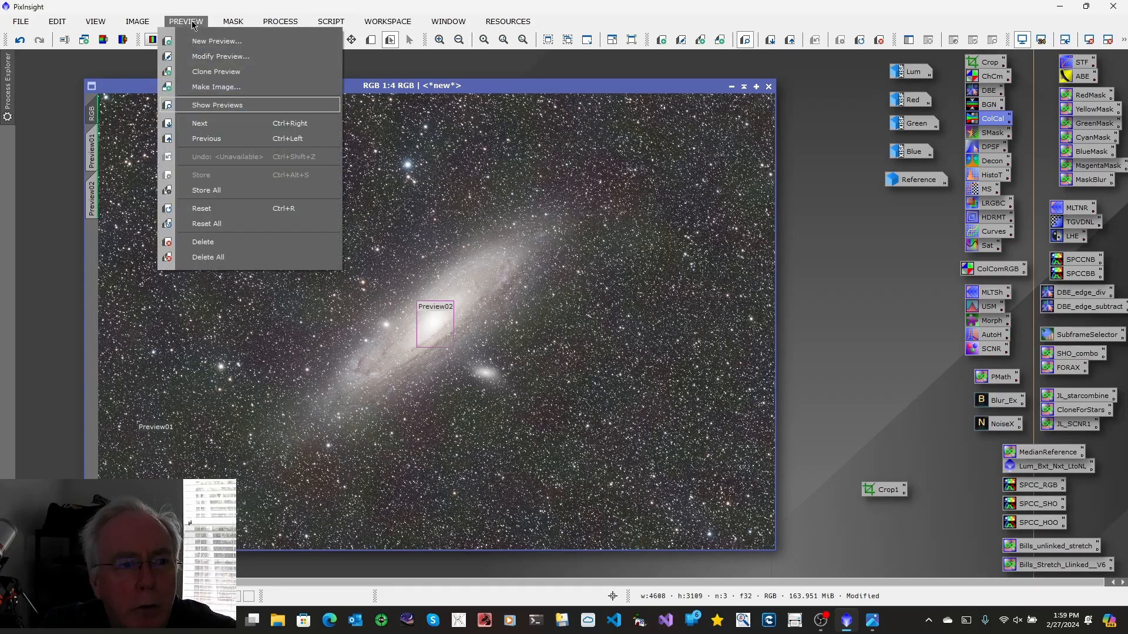
pyautogui.click(210, 258)
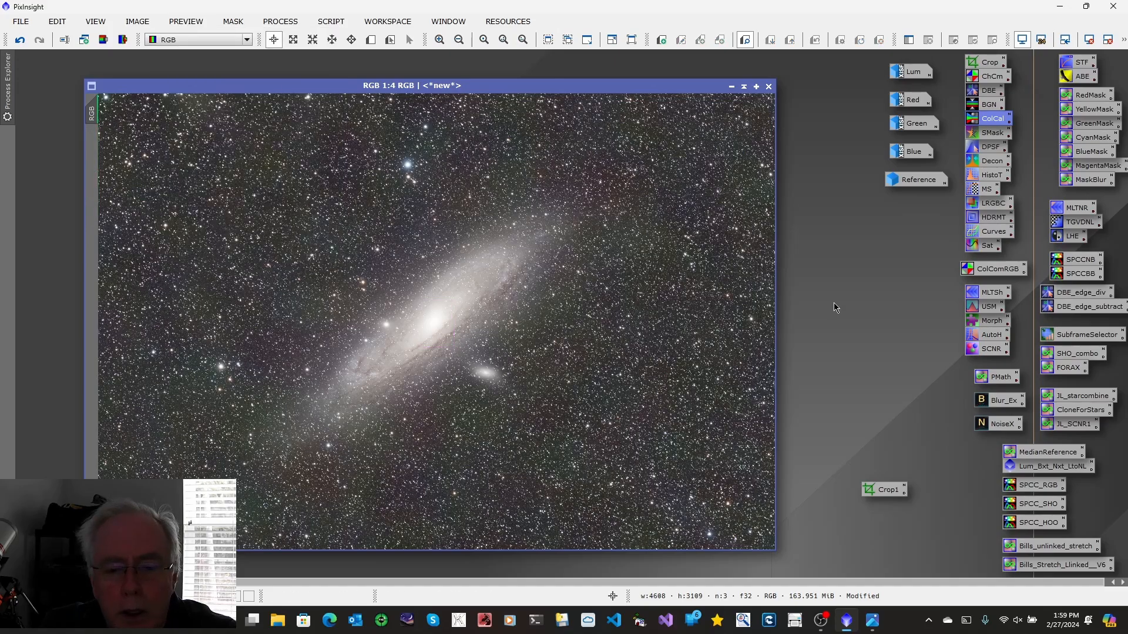
# Consult the LRGB workflow chart image
pyautogui.click(871, 621)
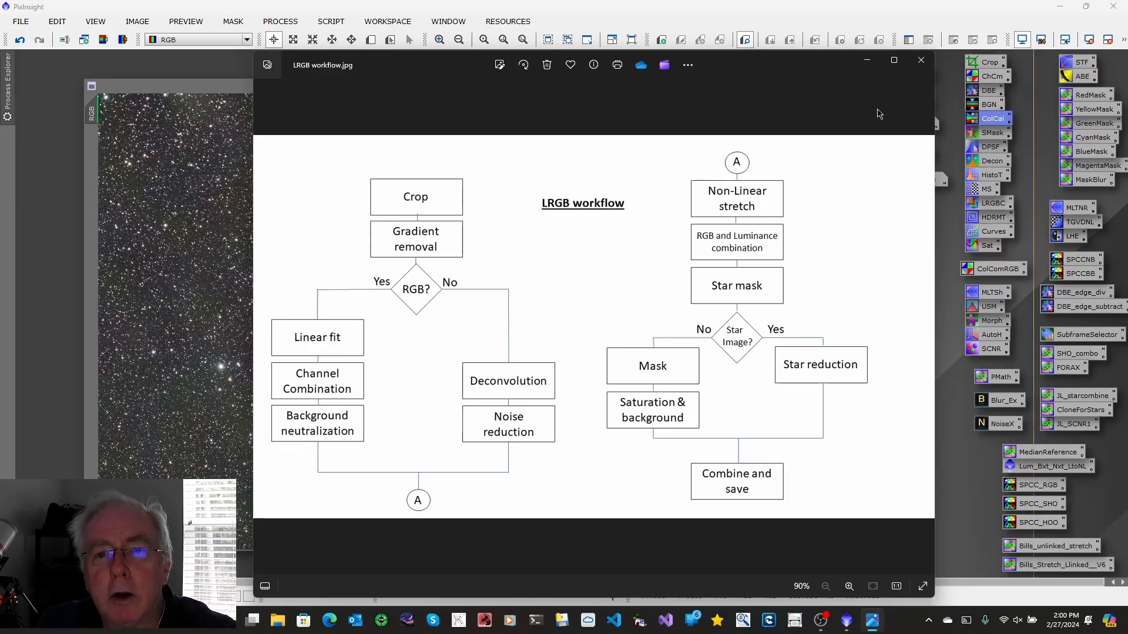
pyautogui.click(867, 61)
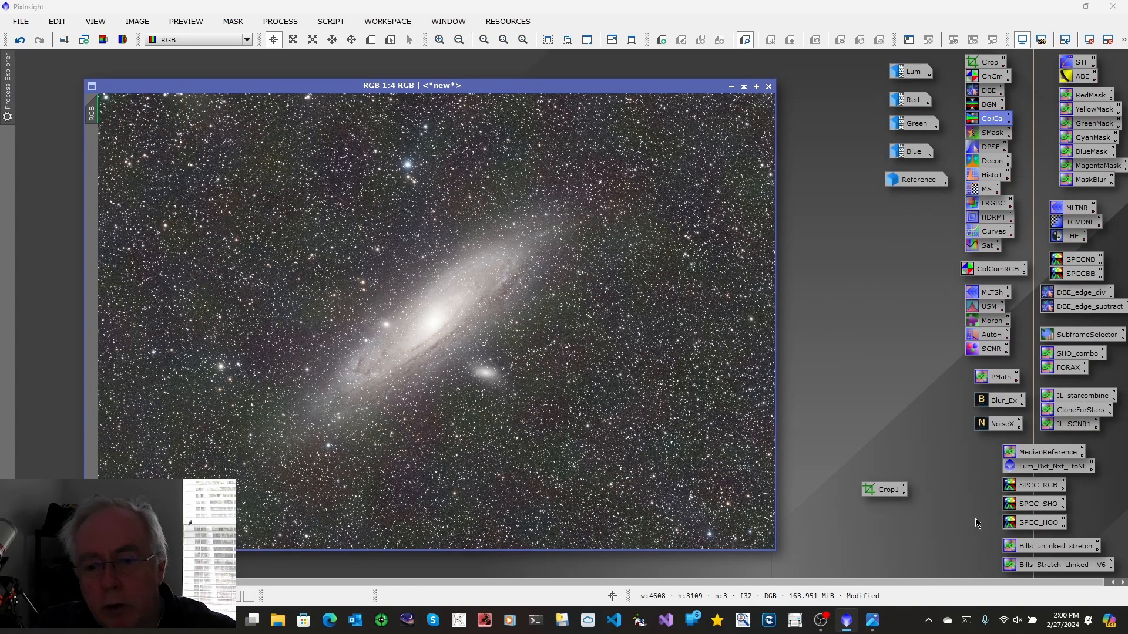
# Apply the Bills_Stretch_Linked_V6 PixelMath stretch to the RGB image and reset the screen stretch
pyautogui.doubleClick(1049, 565)
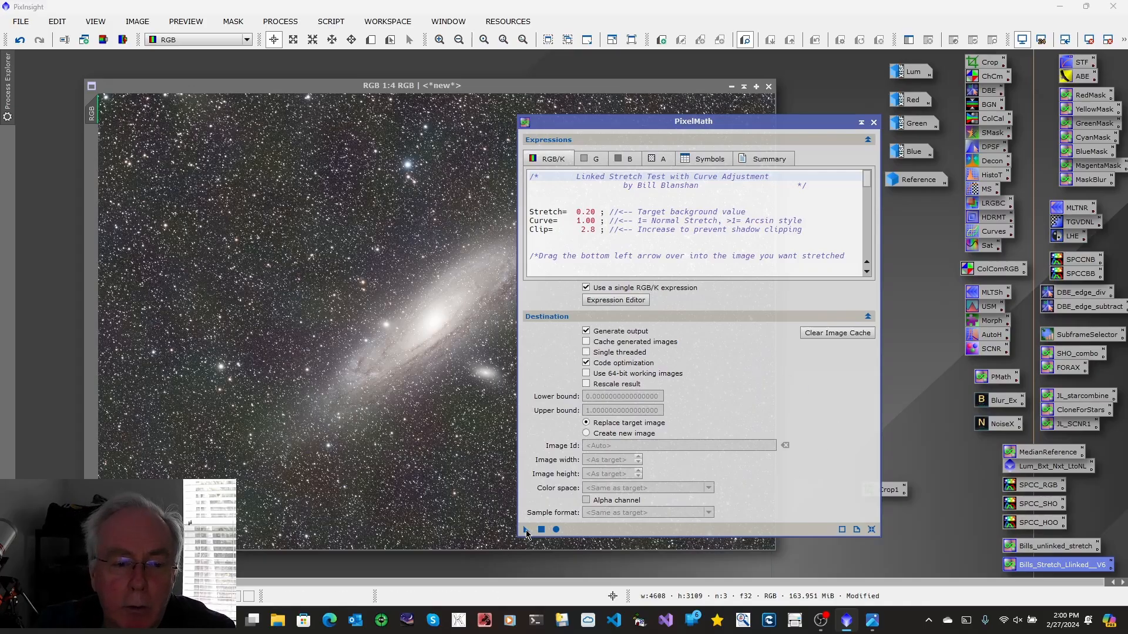
pyautogui.moveTo(527, 533); pyautogui.dragTo(300, 401)
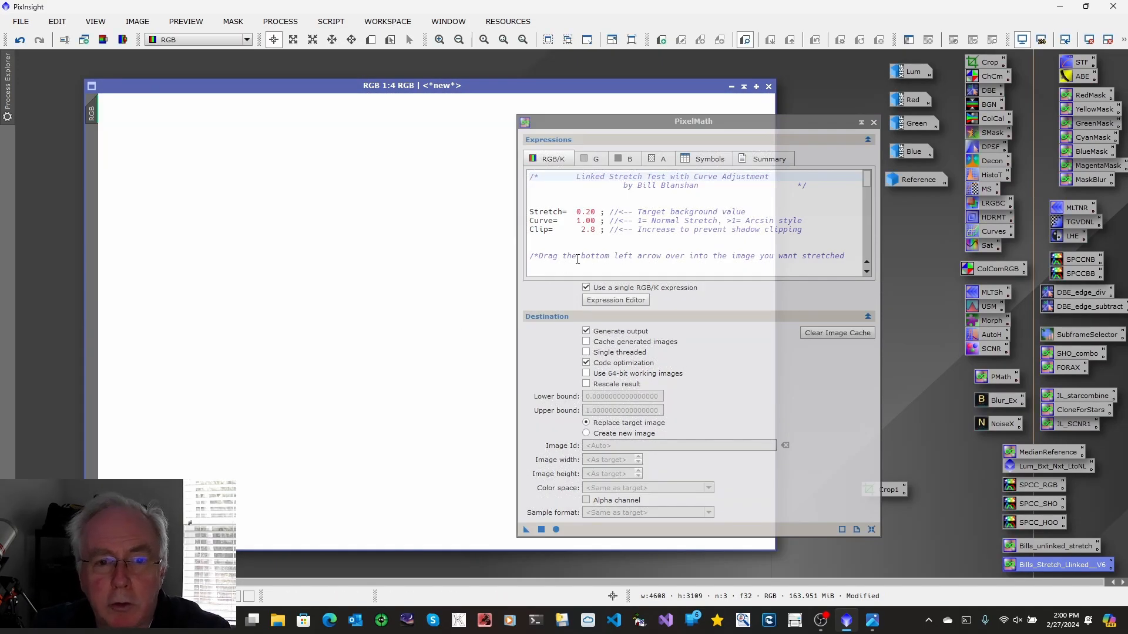
pyautogui.click(1023, 40)
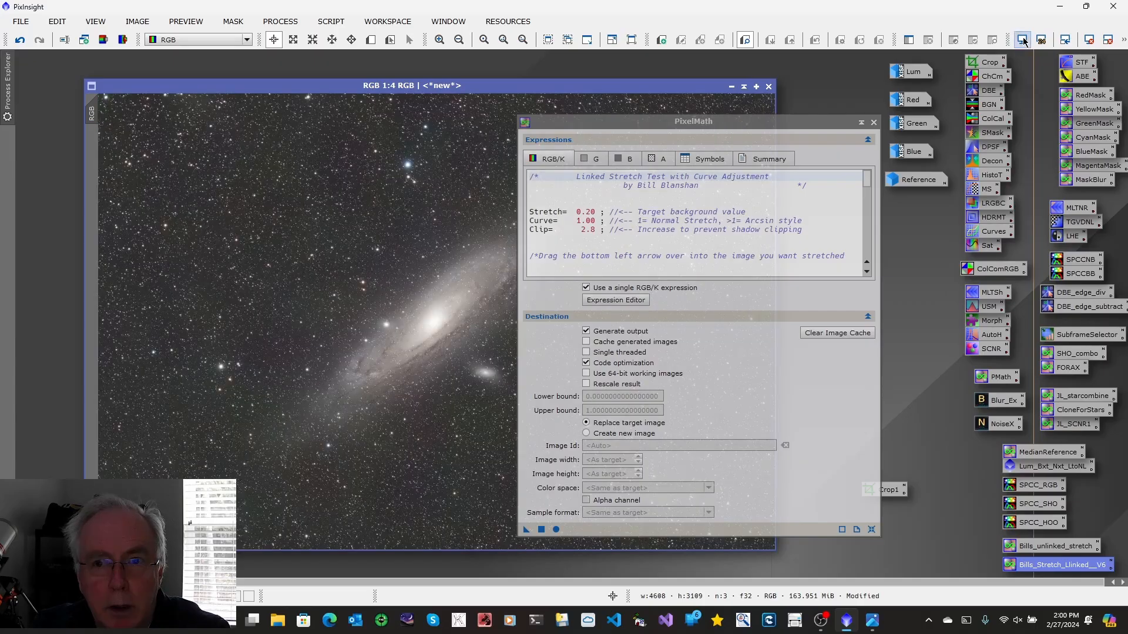
# Close PixelMath and open the Lum master image next to the RGB image
pyautogui.click(874, 123)
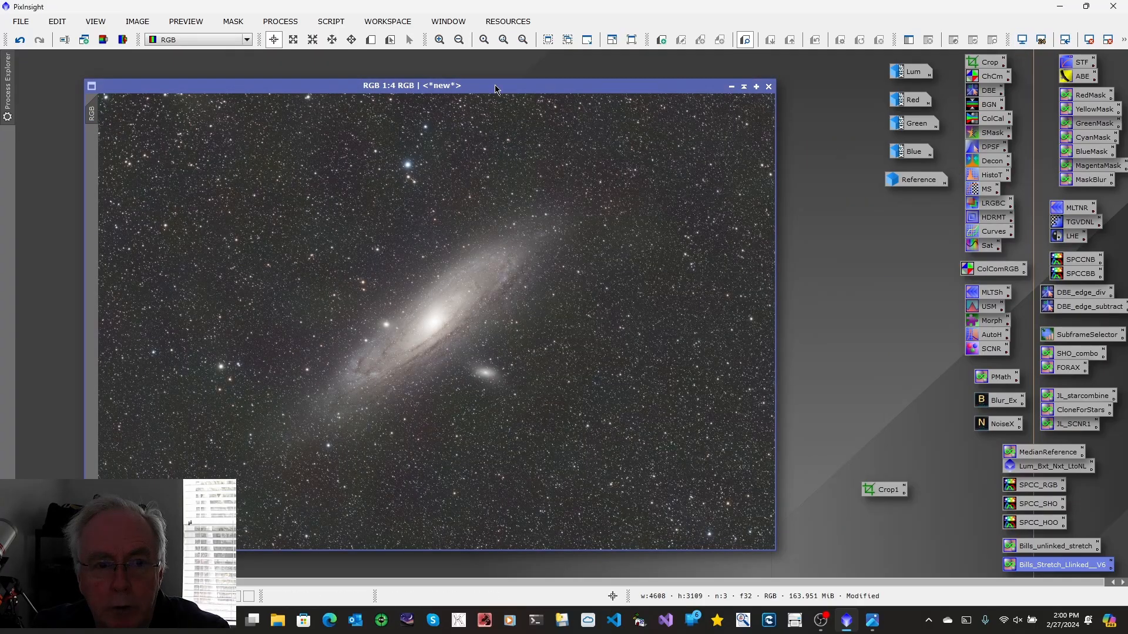
pyautogui.moveTo(492, 91); pyautogui.dragTo(440, 78)
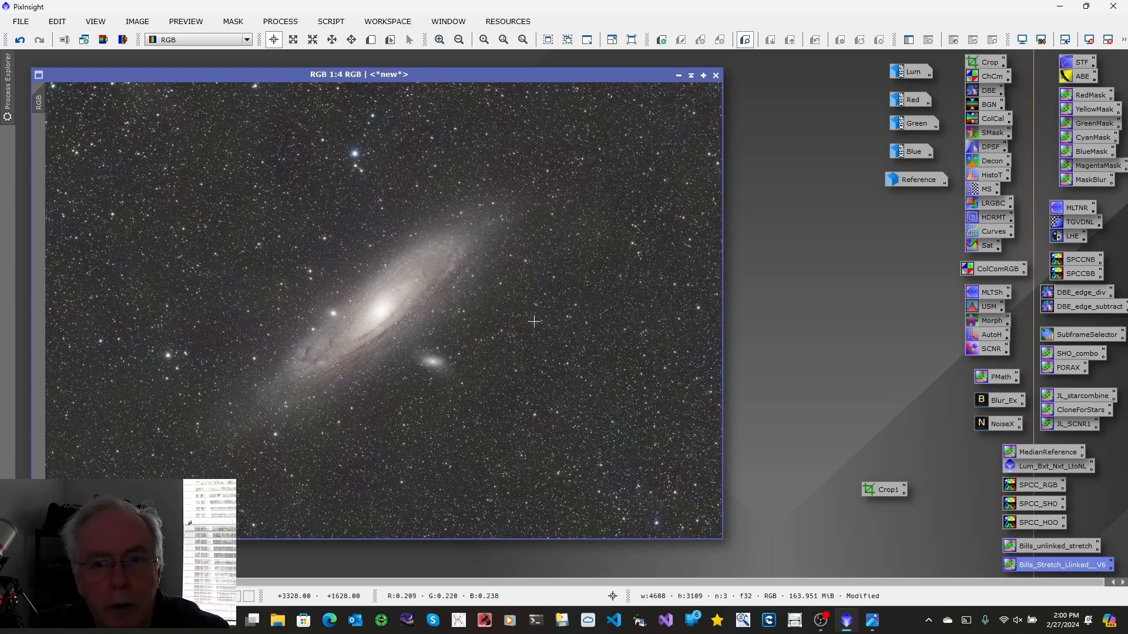
pyautogui.doubleClick(912, 72)
pyautogui.moveTo(448, 77); pyautogui.dragTo(517, 71)
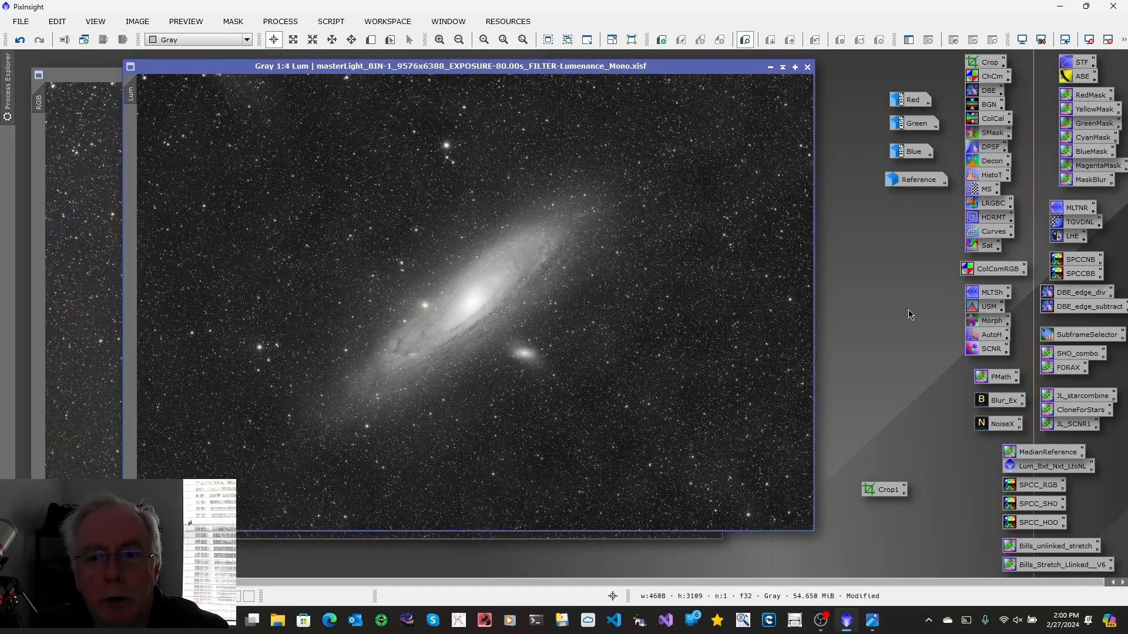
# Combine the Lum image into the RGB image with LRGBCombination, using Lum as the lightness source, then close the Lum image
pyautogui.doubleClick(989, 205)
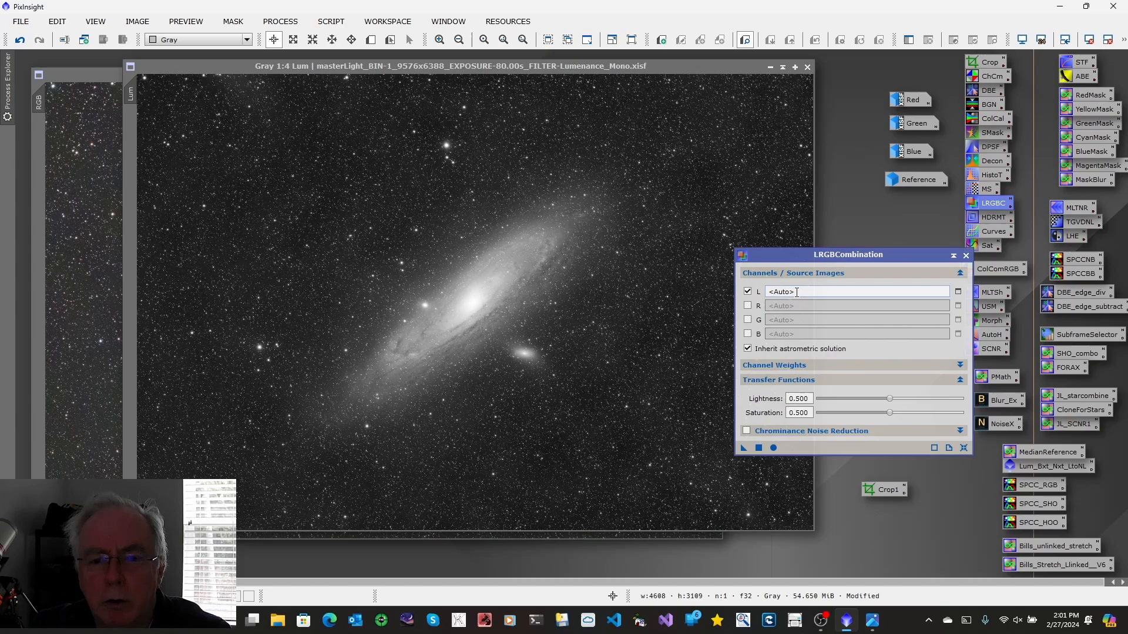
pyautogui.click(958, 291)
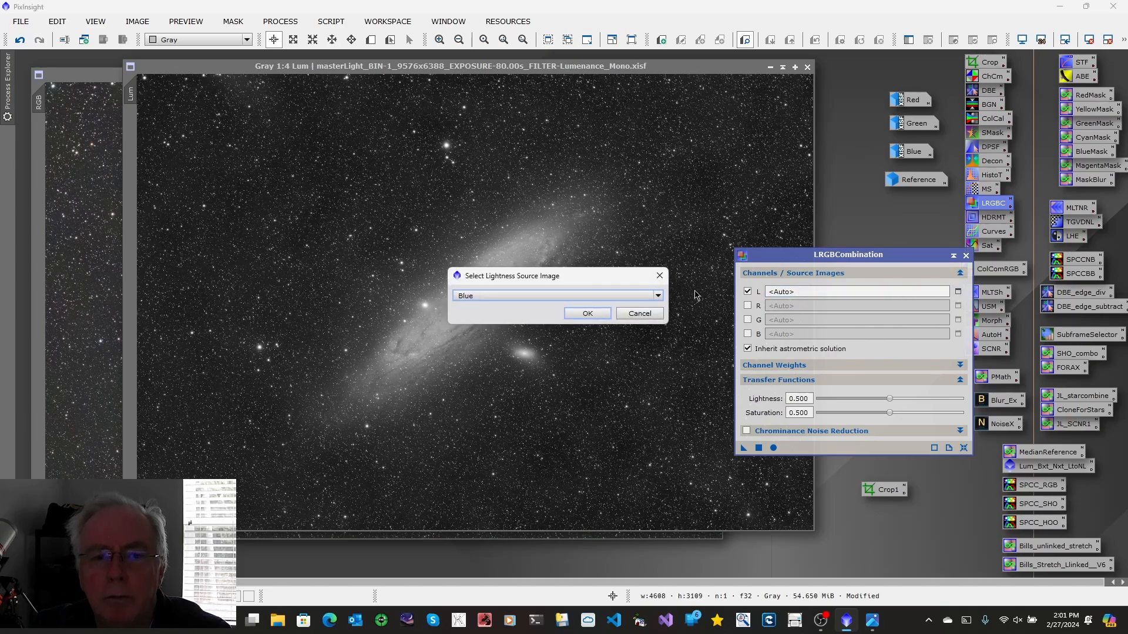
pyautogui.click(658, 295)
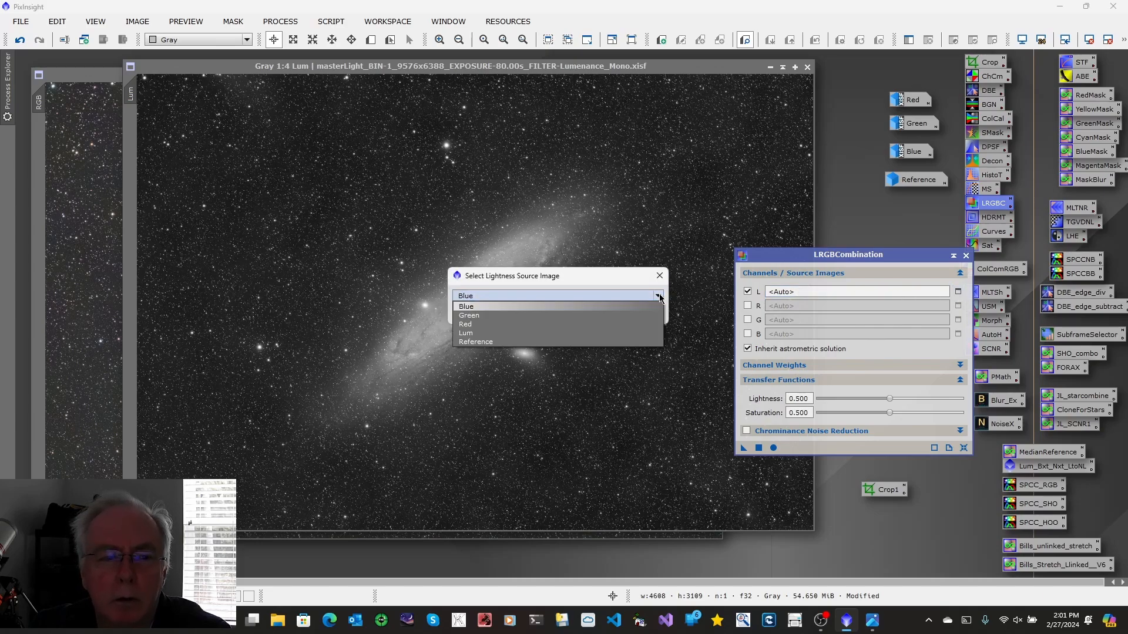
pyautogui.click(492, 333)
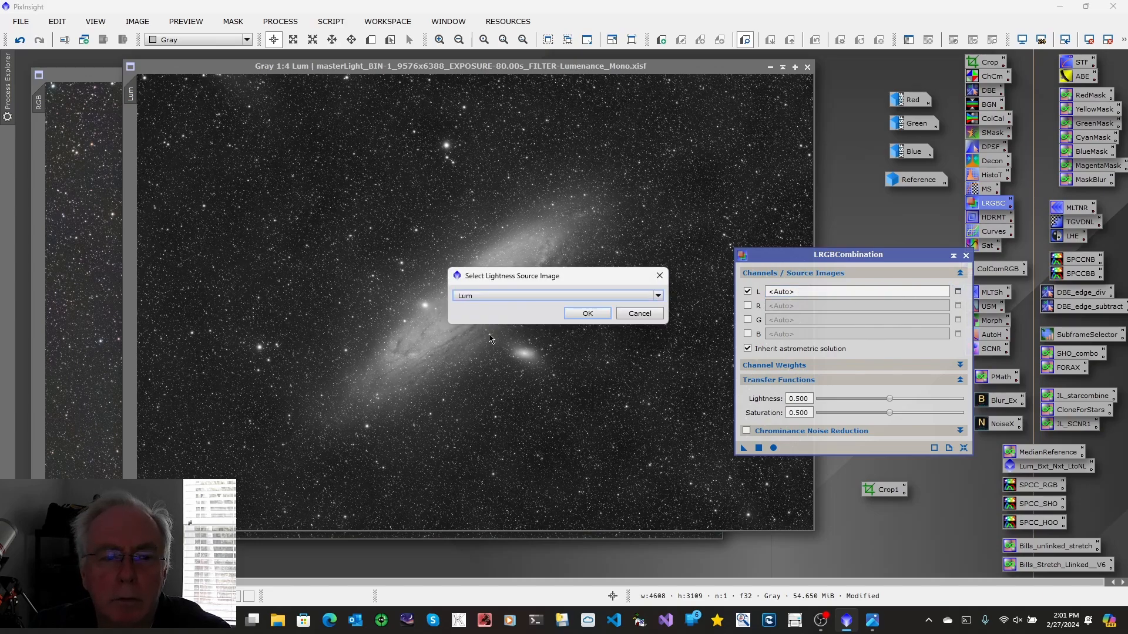
pyautogui.click(582, 313)
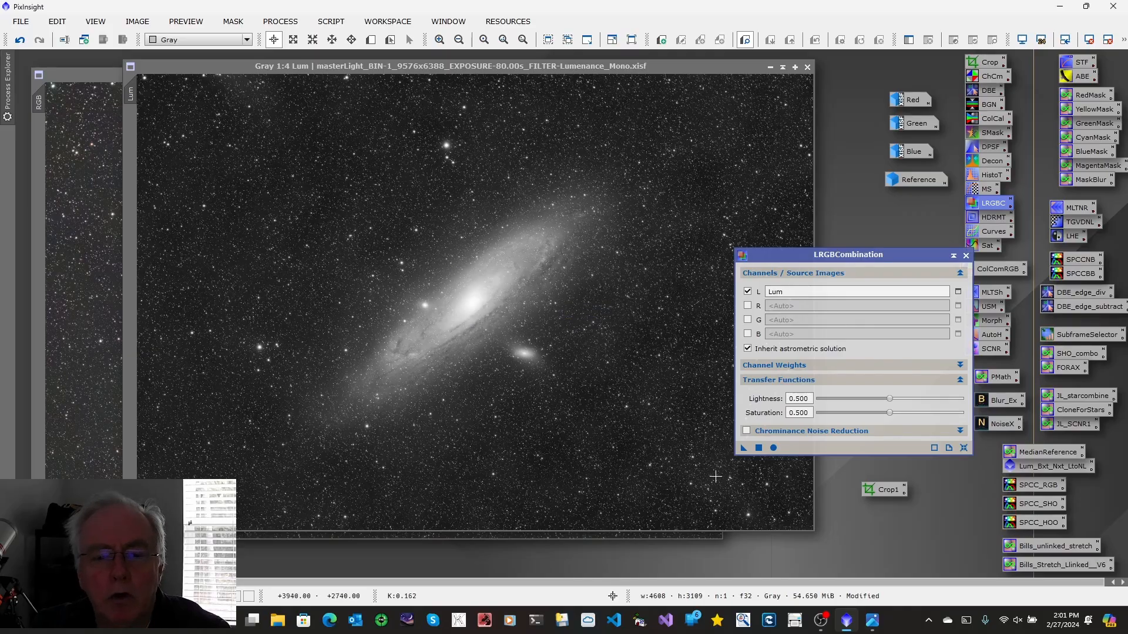
pyautogui.moveTo(743, 449); pyautogui.dragTo(83, 315)
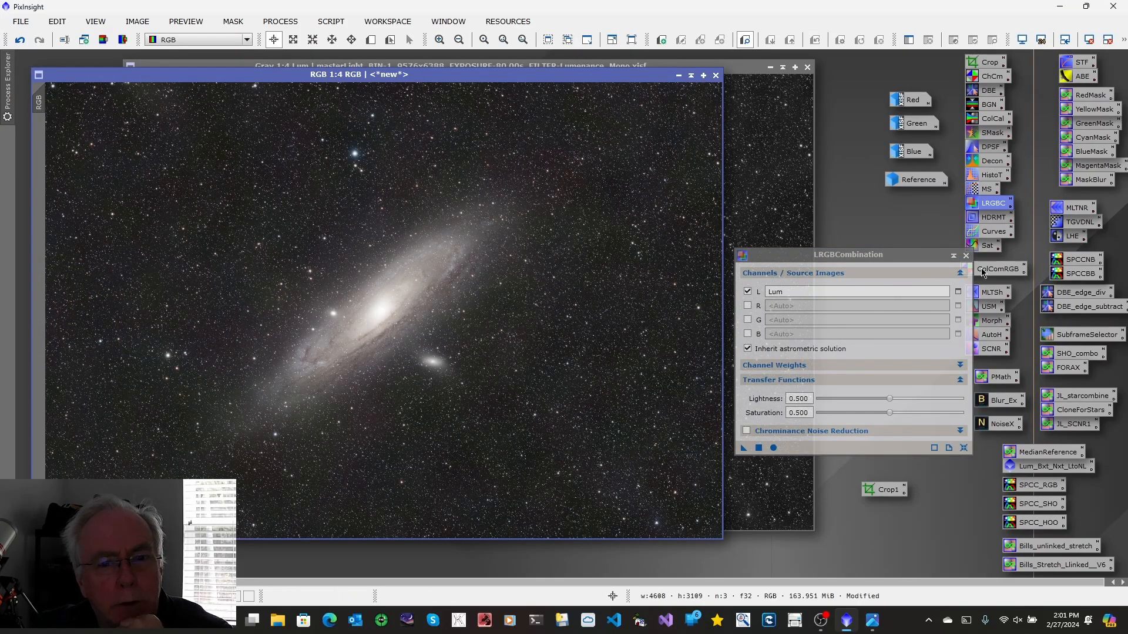
pyautogui.click(967, 255)
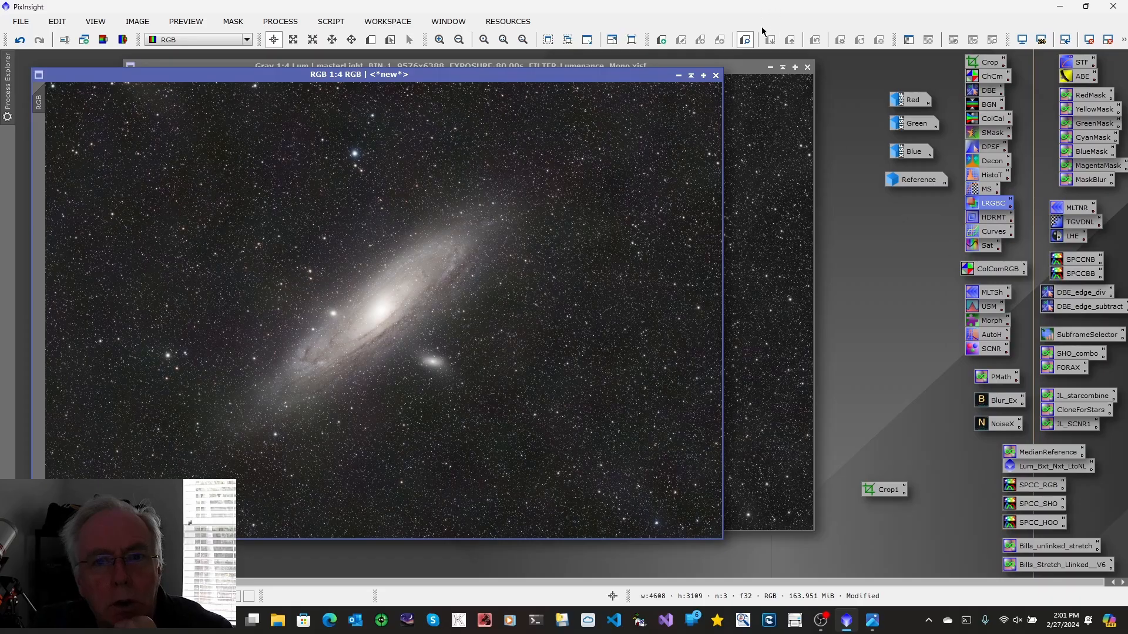
pyautogui.click(770, 68)
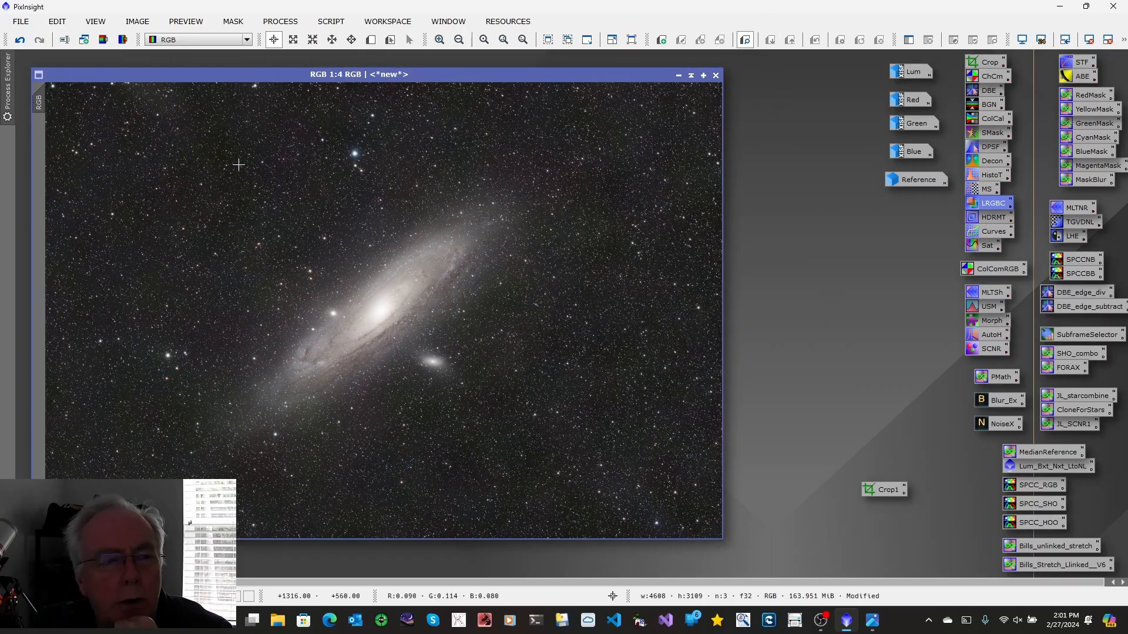
# Rename the combined image's identifier to LRGB
pyautogui.rightClick(41, 104)
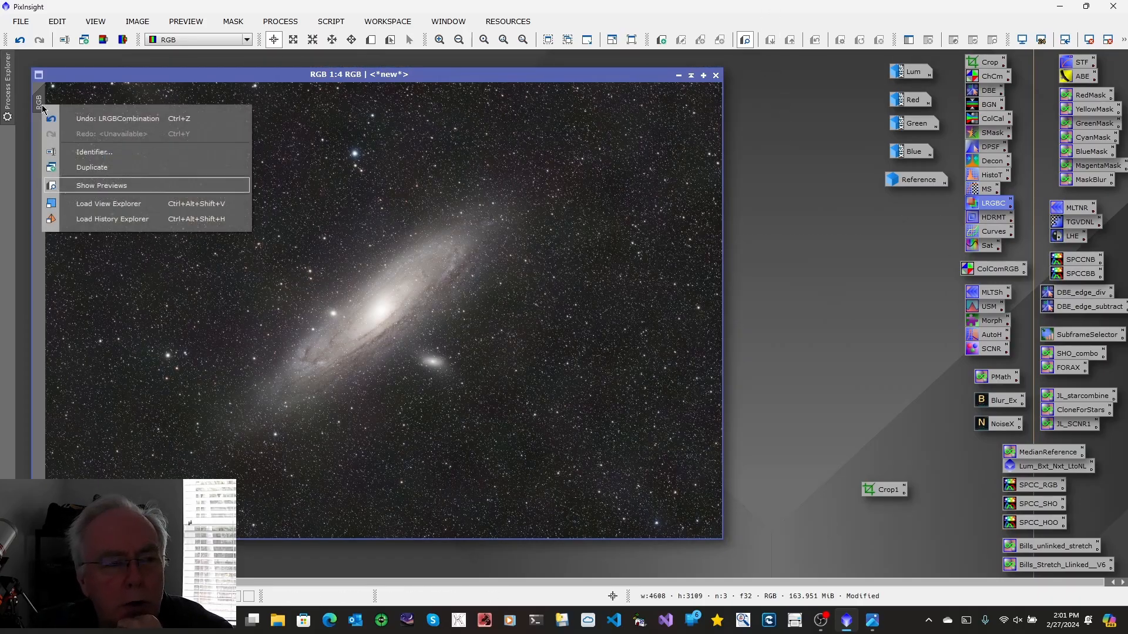
pyautogui.click(79, 153)
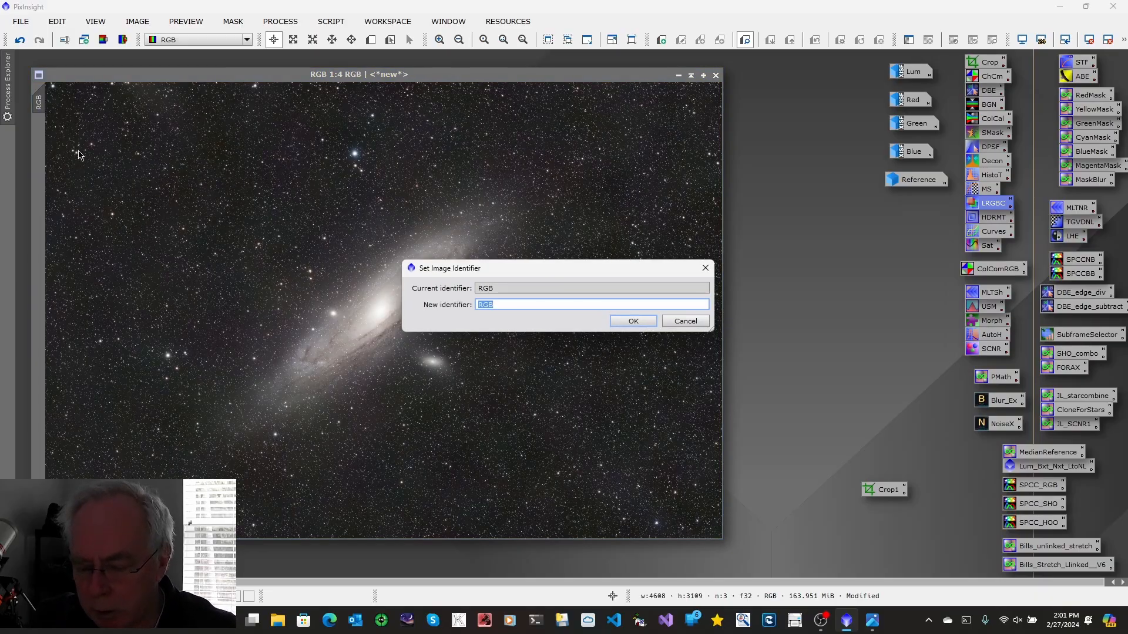
pyautogui.write('L')
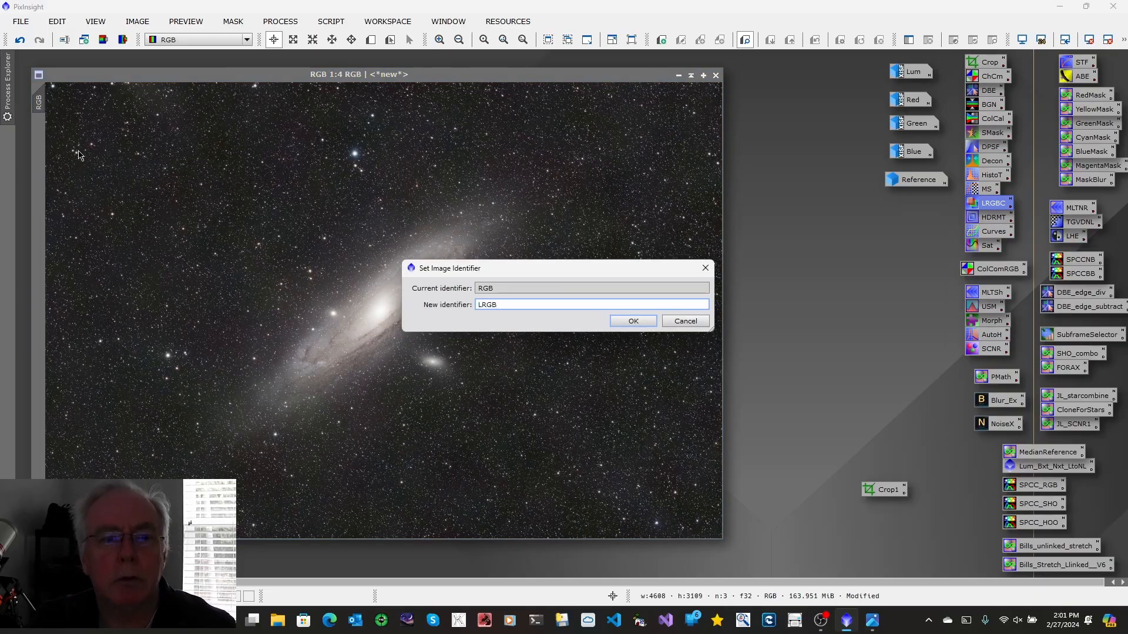
pyautogui.click(646, 322)
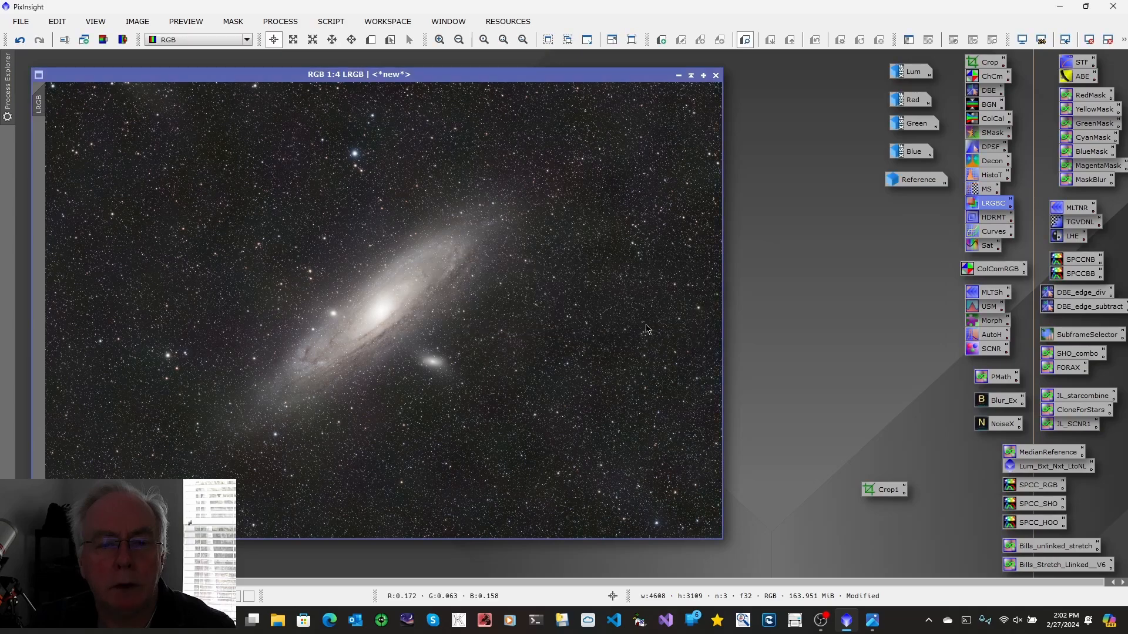
# Consult the LRGB workflow chart image
pyautogui.click(872, 623)
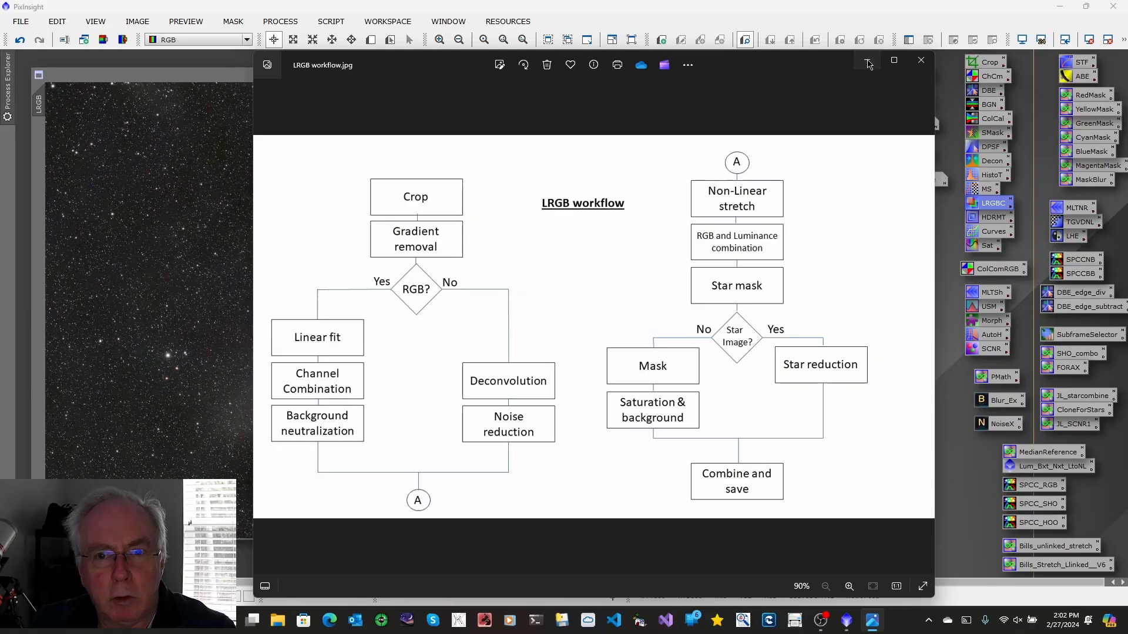
pyautogui.click(869, 63)
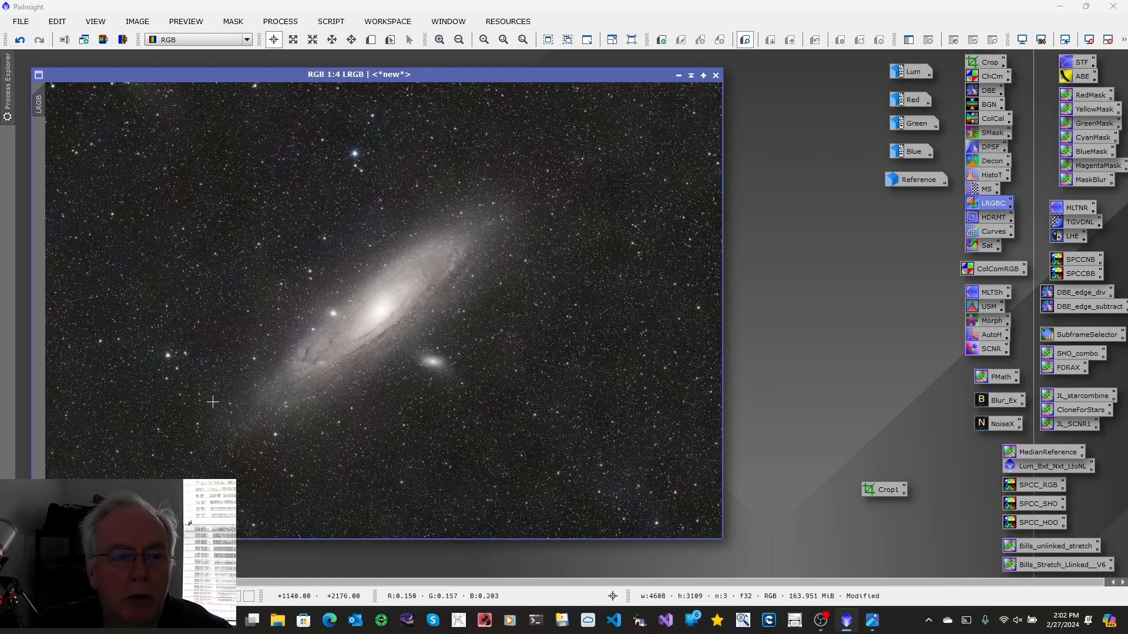
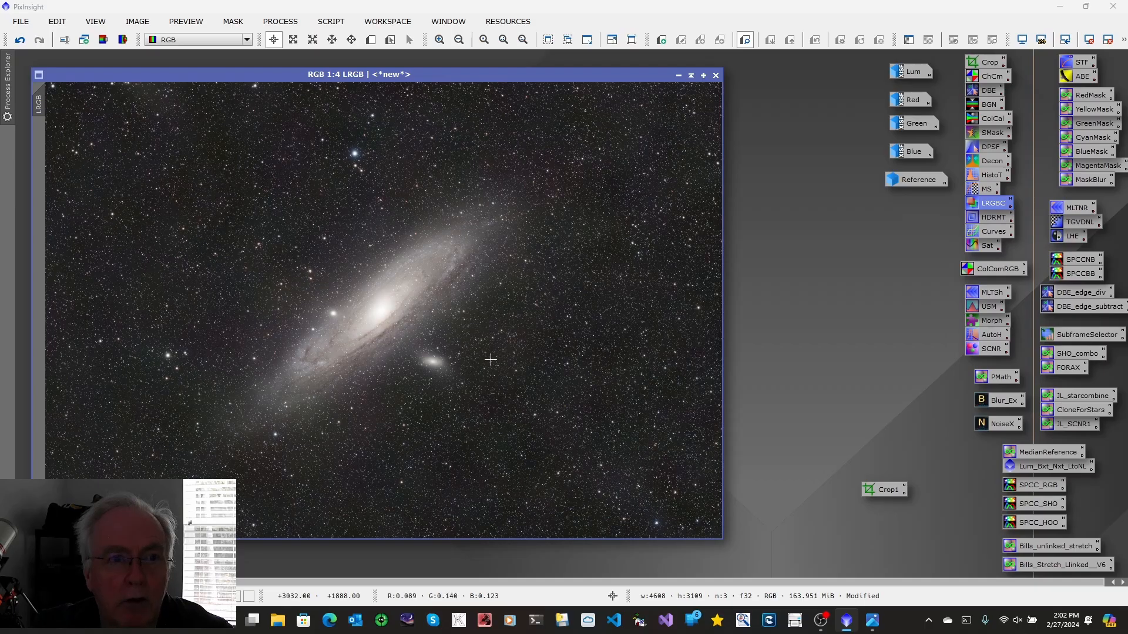
# Run StarXTerminator on the LRGB image with Generate Star Image enabled to separate the stars
pyautogui.click(287, 24)
pyautogui.moveTo(360, 13)
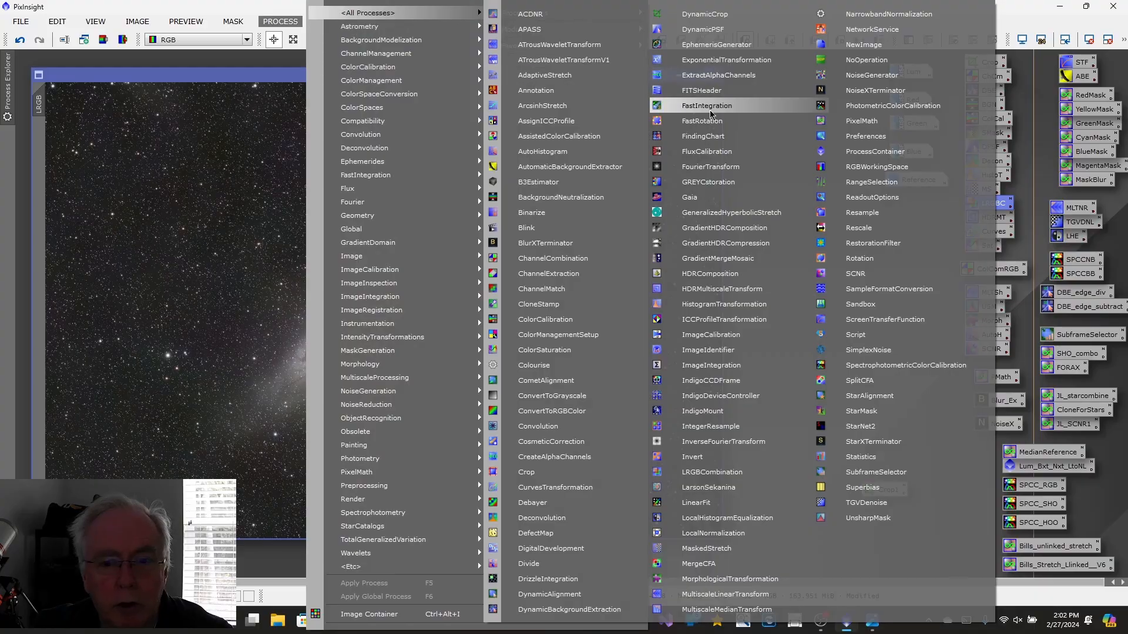
pyautogui.click(871, 445)
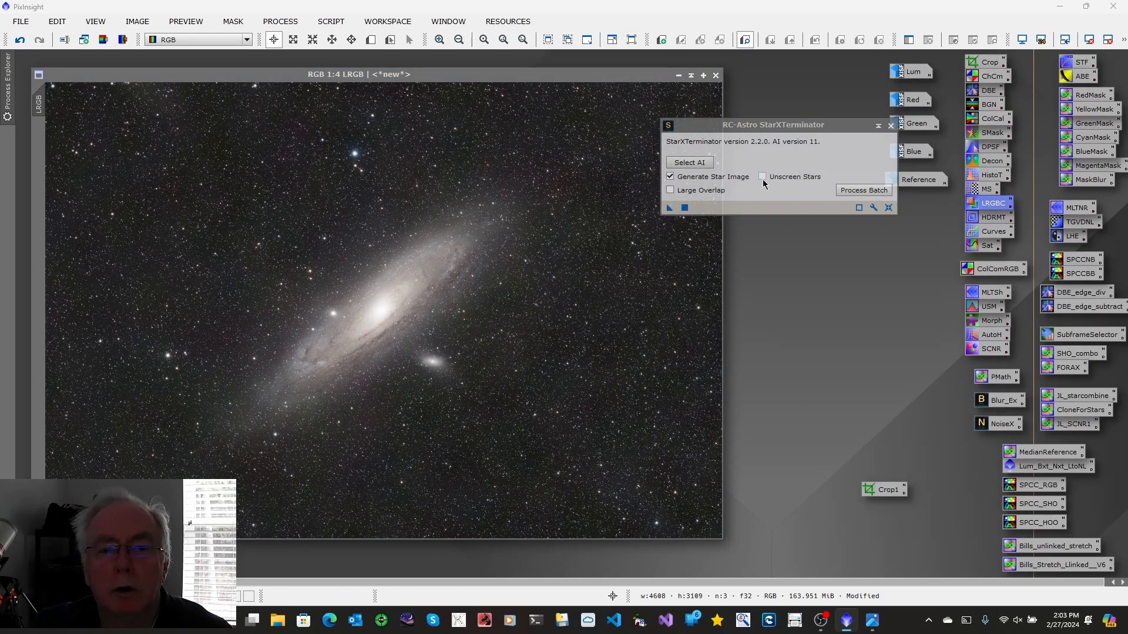
pyautogui.moveTo(669, 213); pyautogui.dragTo(506, 282)
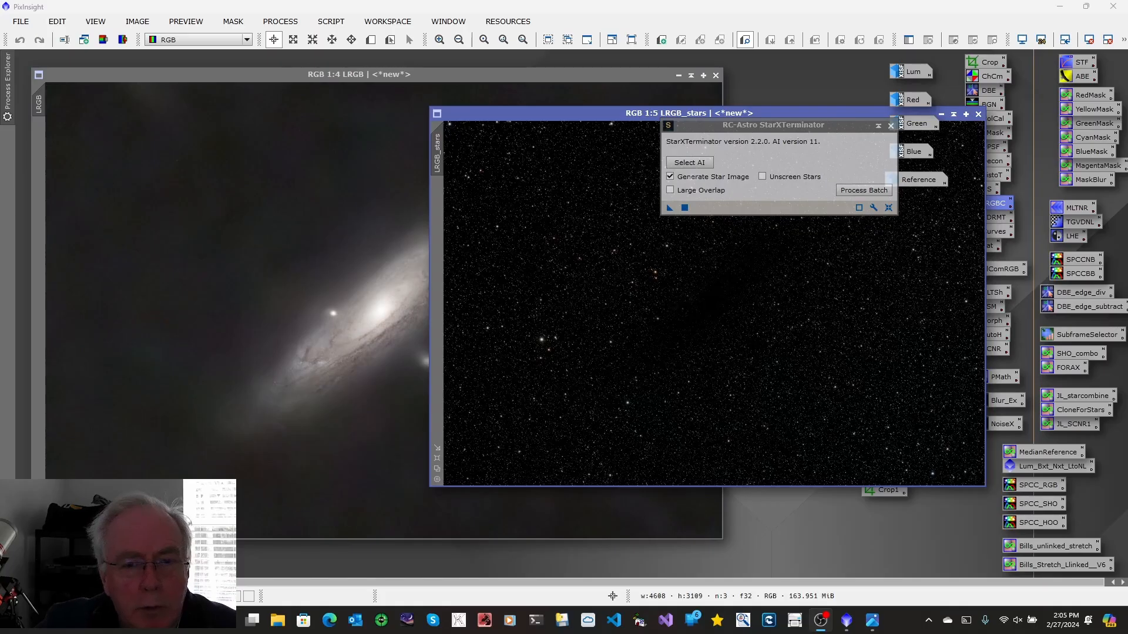
pyautogui.click(891, 126)
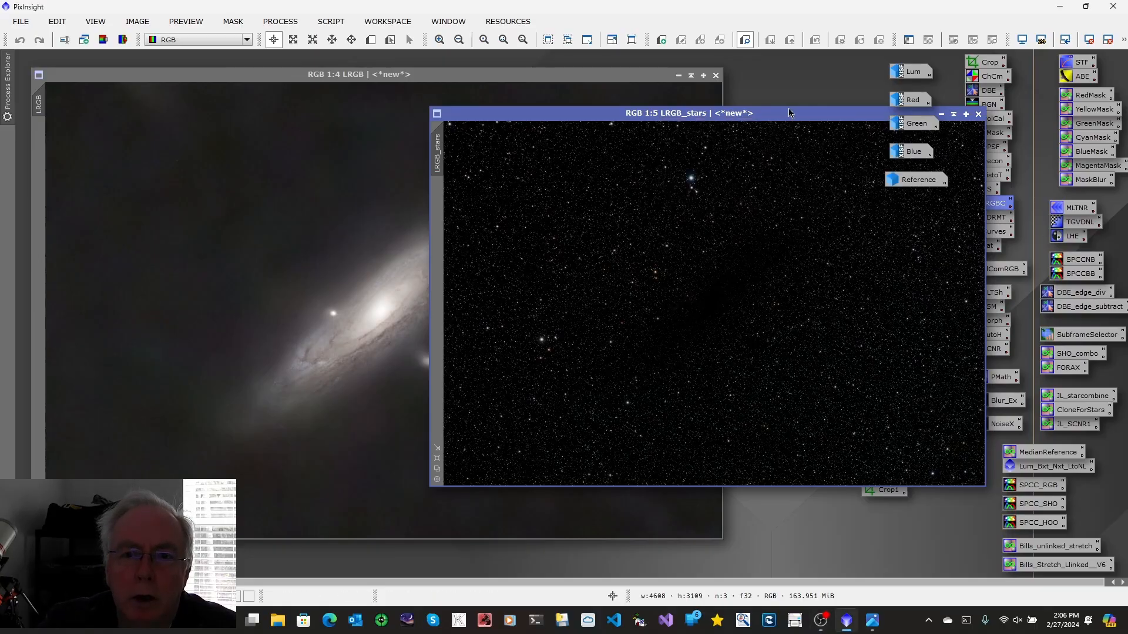
# Rename the extracted star image to Stars and minimise it to an icon beside the other images
pyautogui.rightClick(439, 148)
pyautogui.click(479, 194)
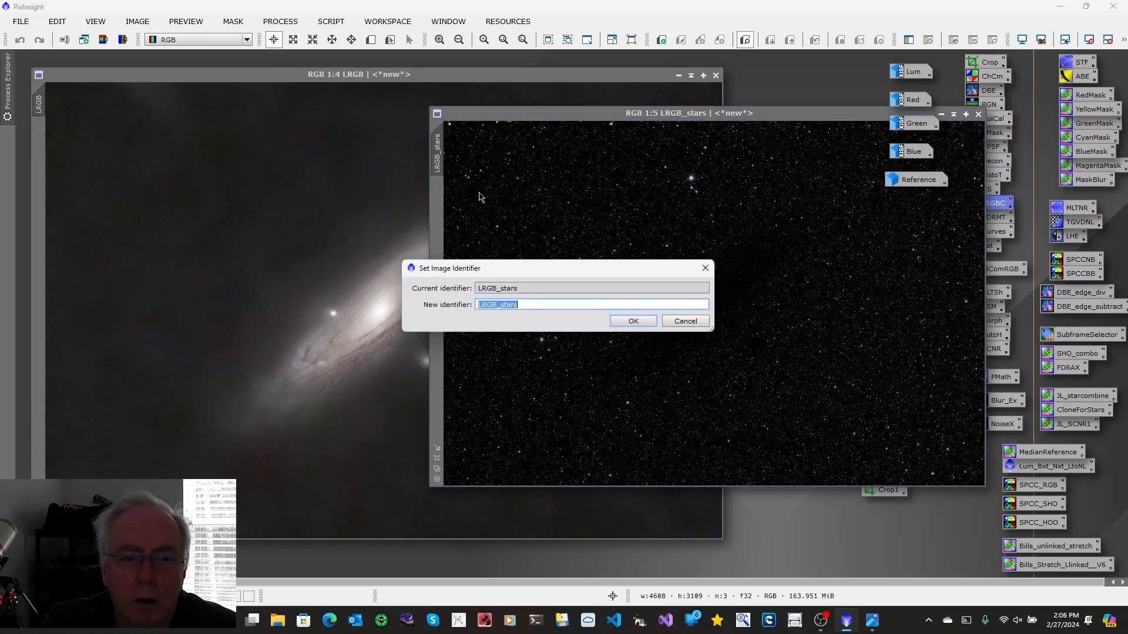
pyautogui.write('S')
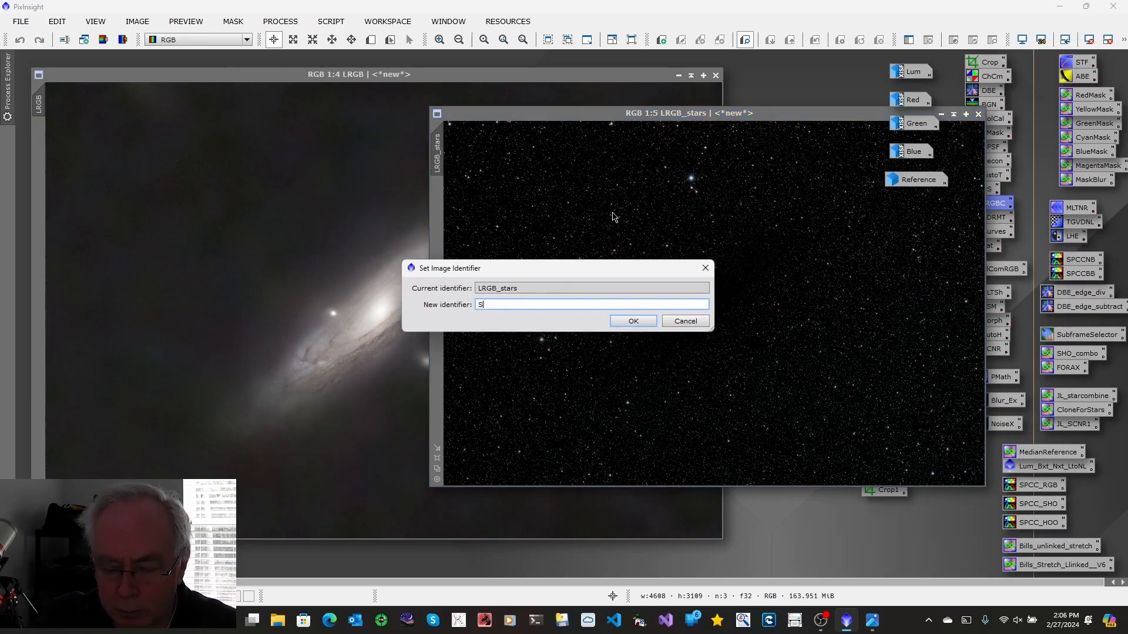
pyautogui.write('tars')
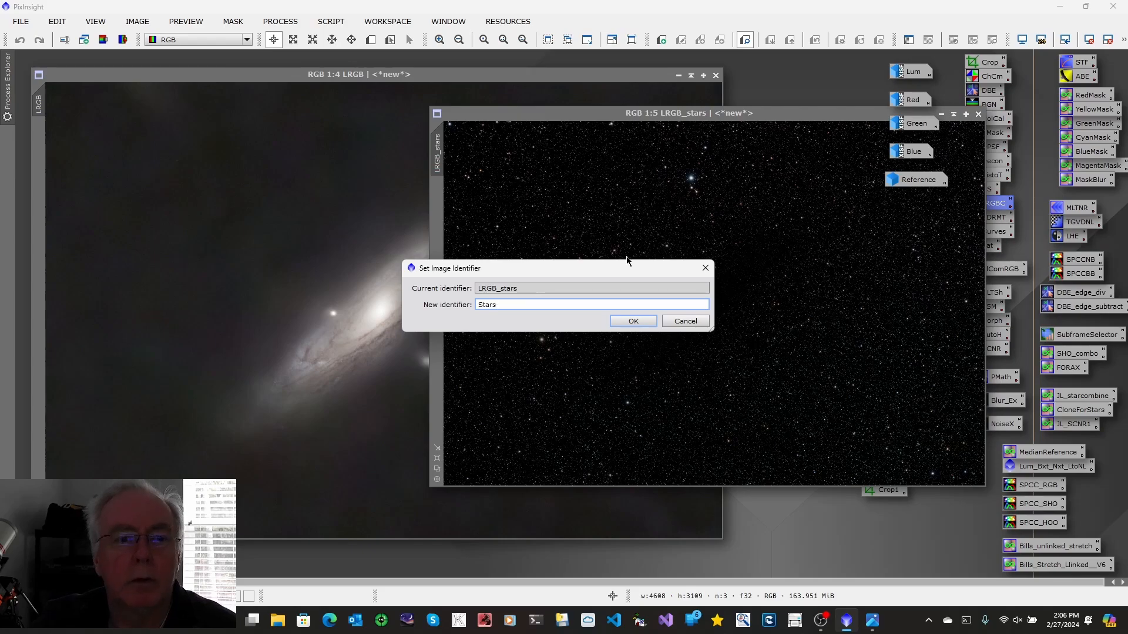
pyautogui.click(633, 321)
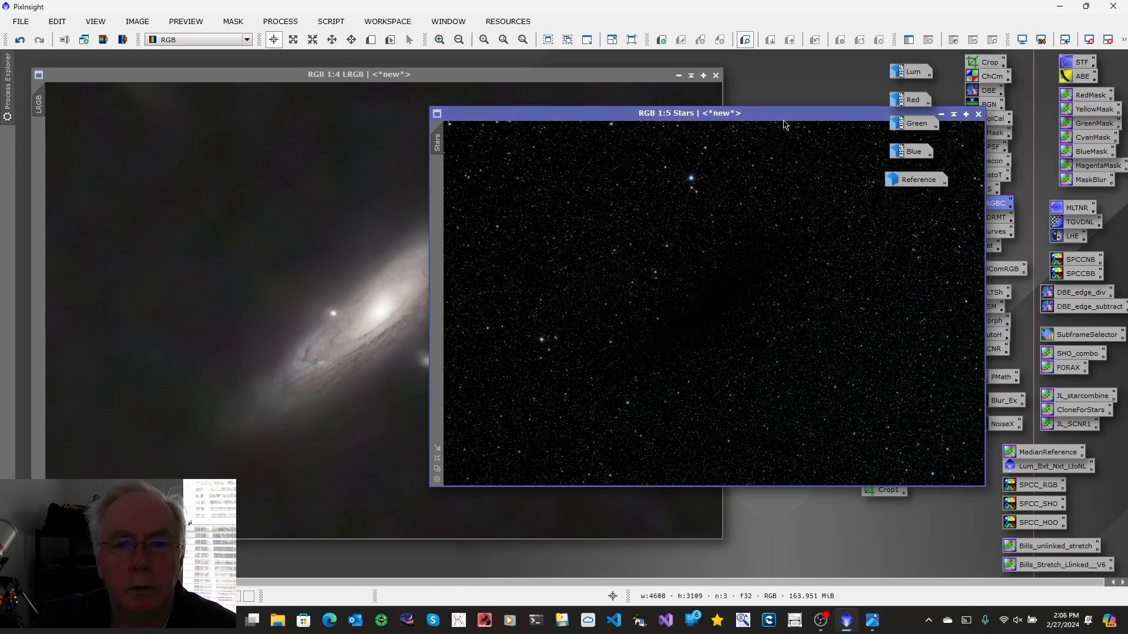
pyautogui.moveTo(782, 114); pyautogui.dragTo(583, 152)
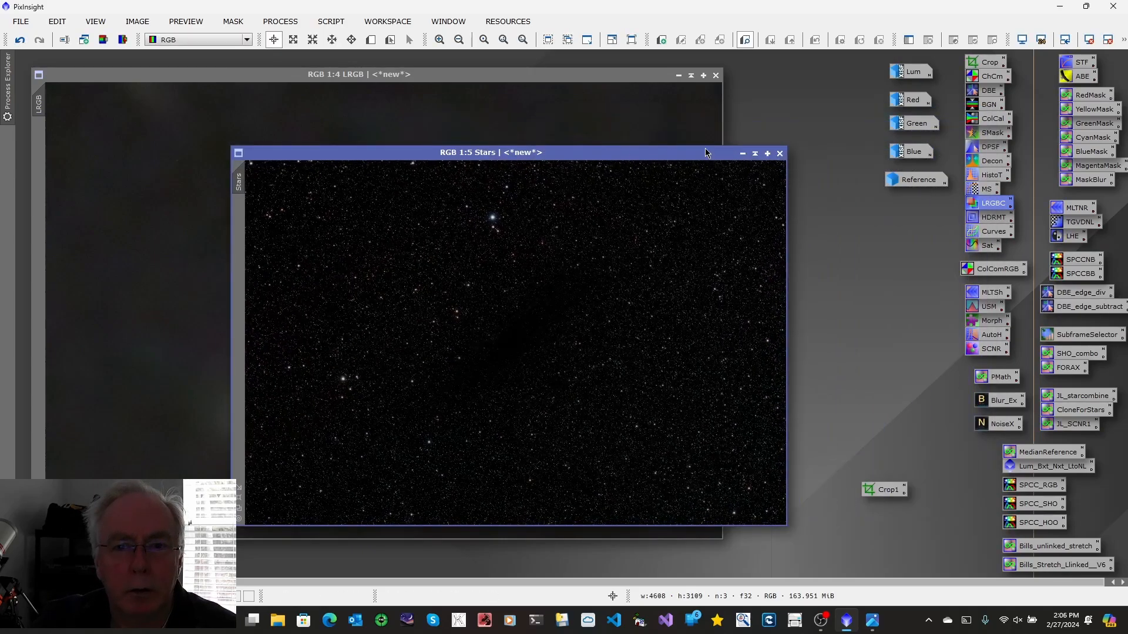
pyautogui.click(742, 156)
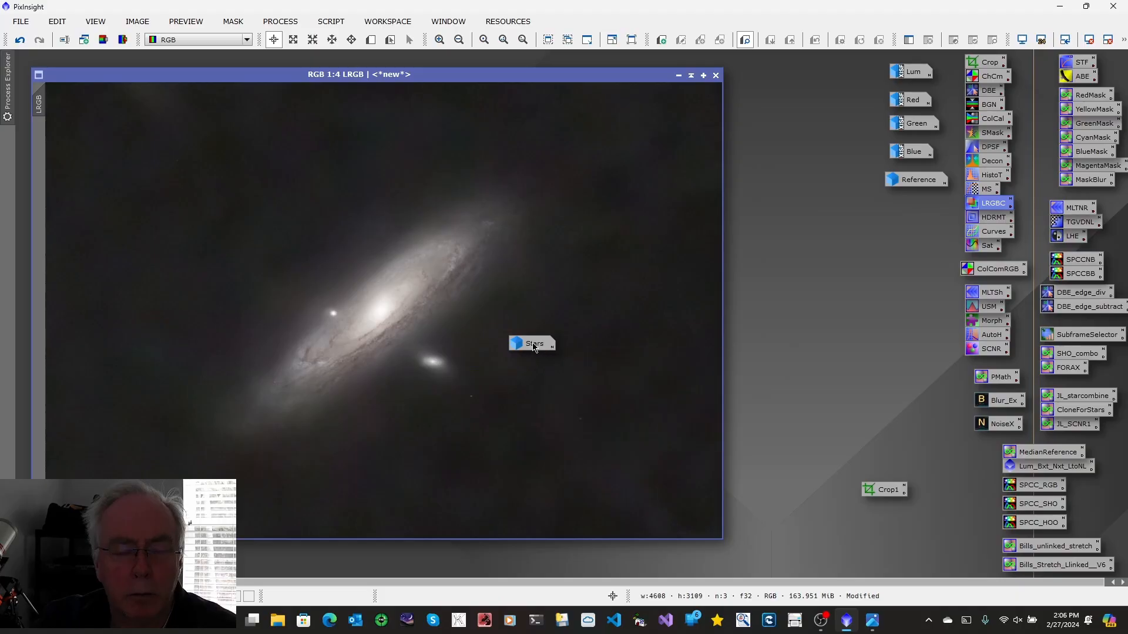
pyautogui.moveTo(534, 347); pyautogui.dragTo(836, 288)
pyautogui.moveTo(909, 211); pyautogui.dragTo(910, 209)
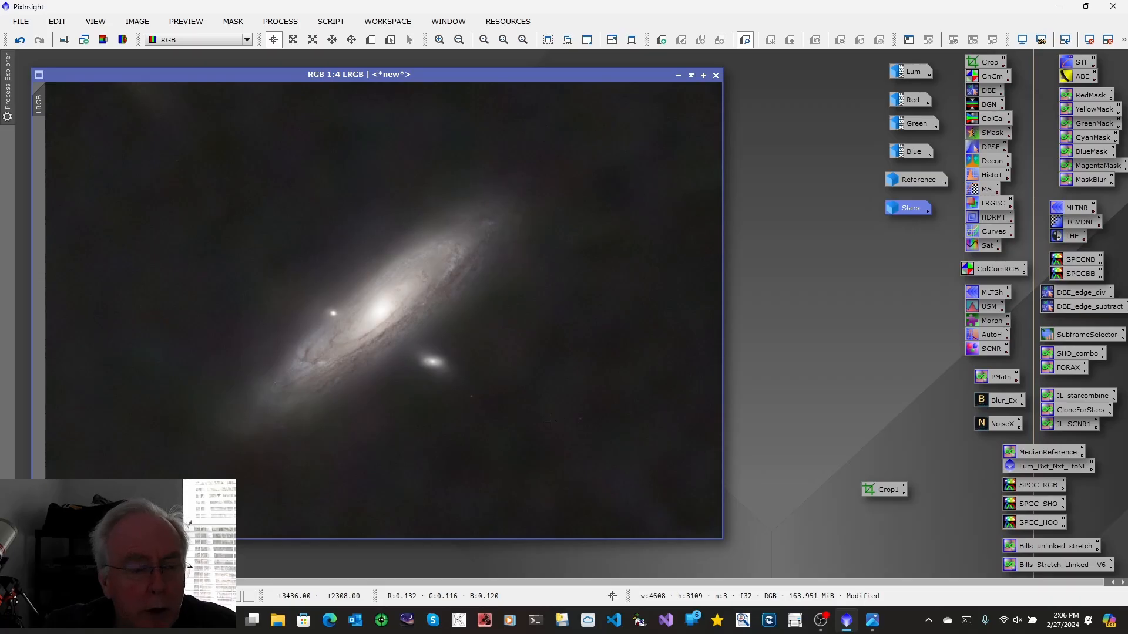
# Check the LRGB workflow chart for the stage after star removal
pyautogui.click(874, 622)
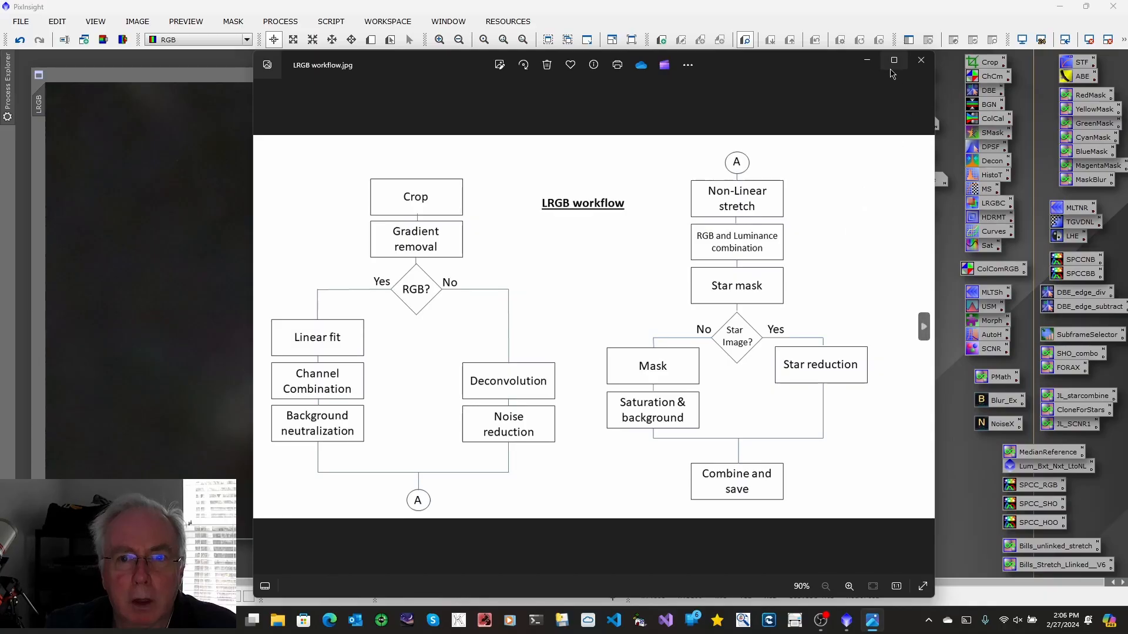
pyautogui.click(869, 63)
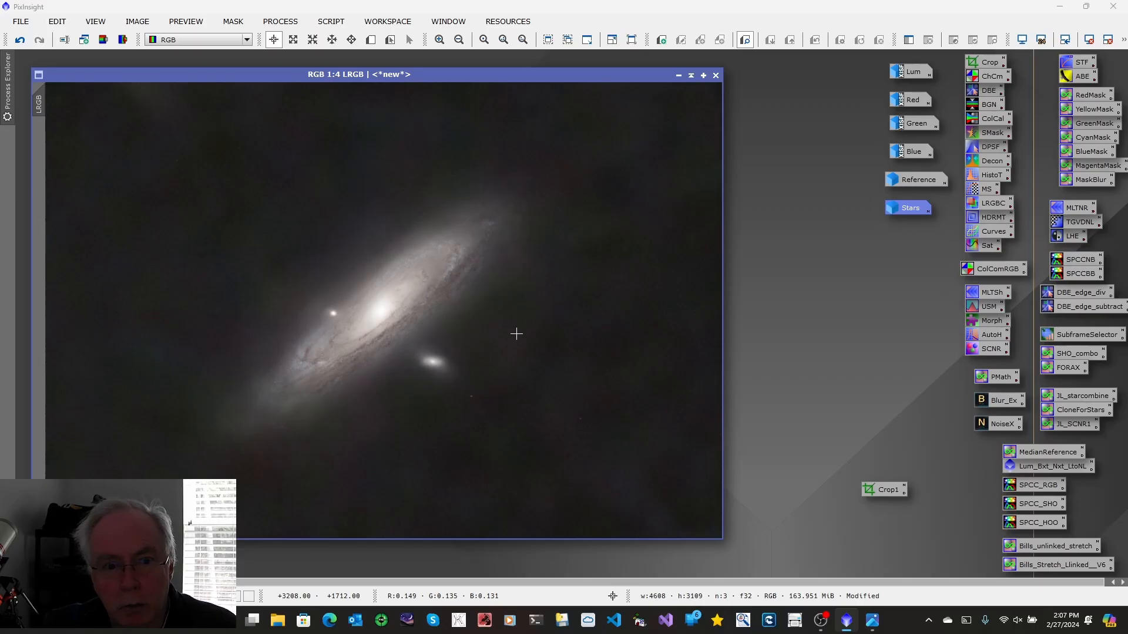
# Build a gradient galaxy mask with the GAME script from one ellipse about 2241 by 788 pixels at -37°
pyautogui.click(331, 22)
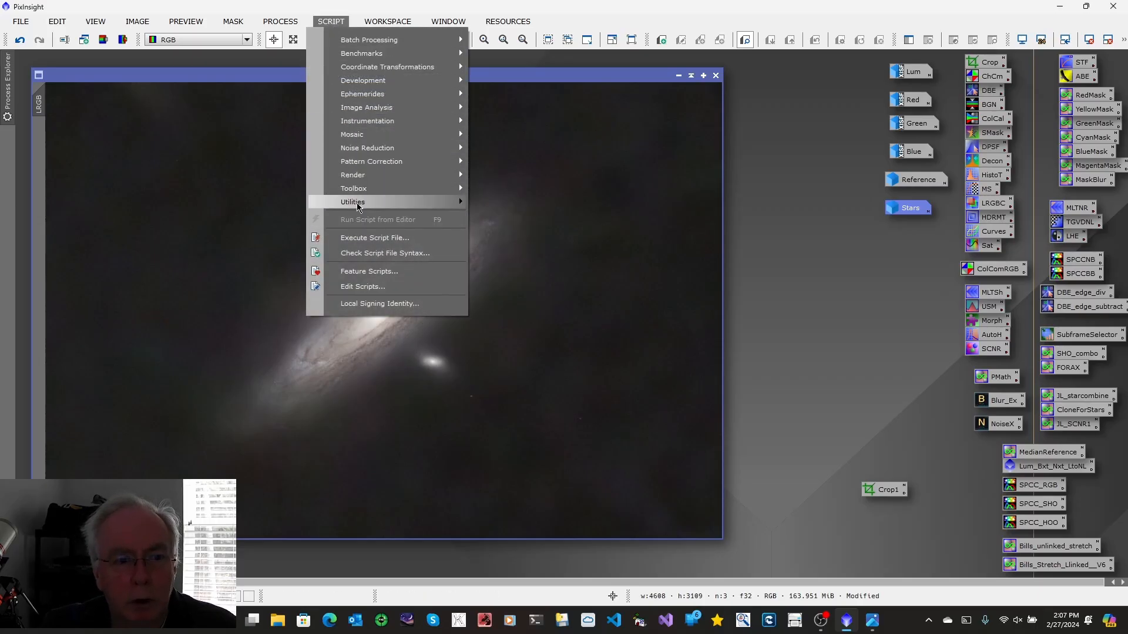
pyautogui.moveTo(357, 205)
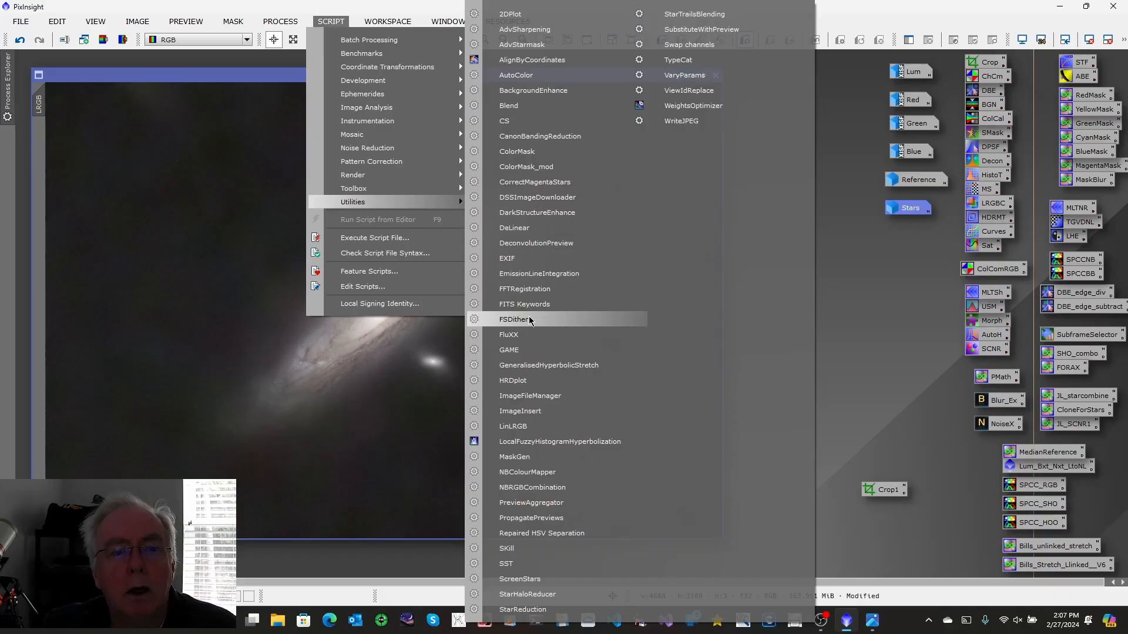
pyautogui.click(523, 351)
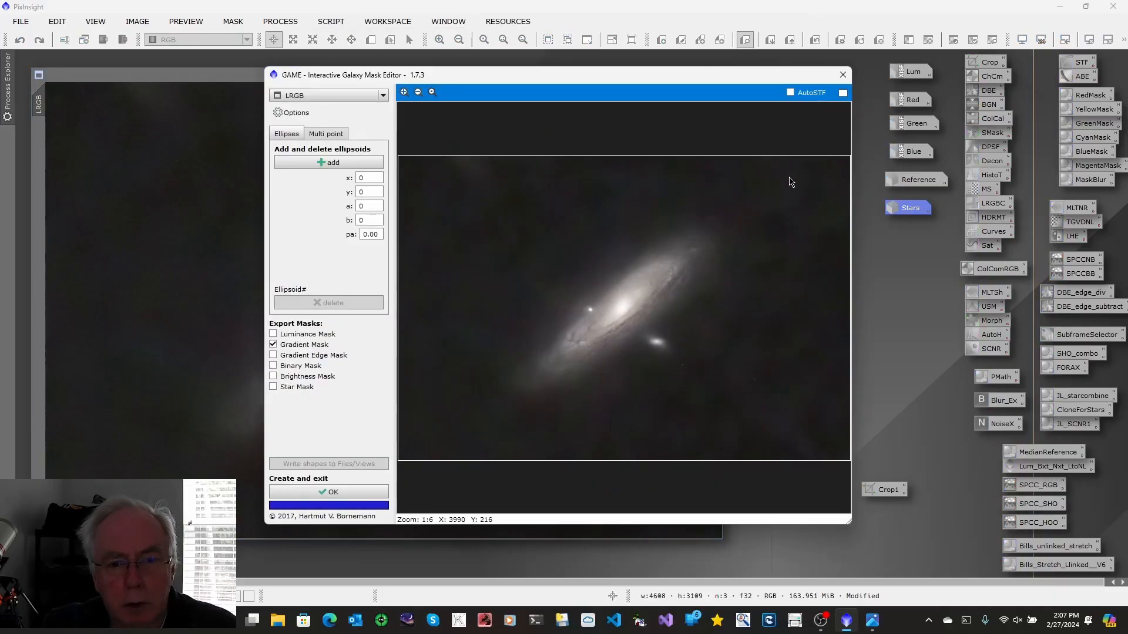
pyautogui.click(319, 163)
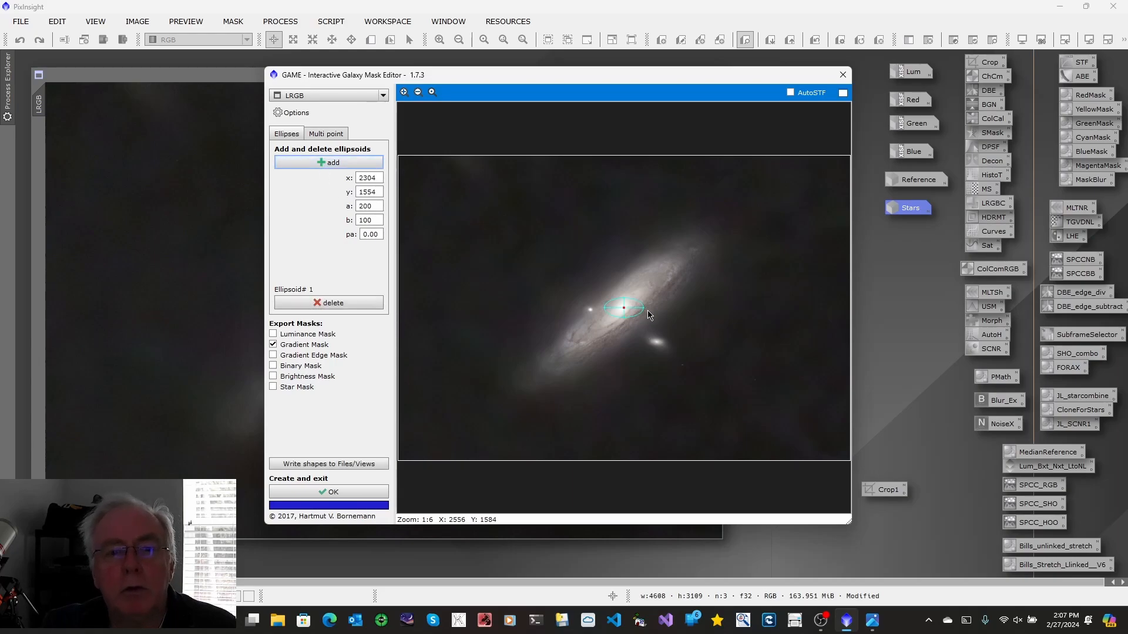
pyautogui.moveTo(645, 308); pyautogui.dragTo(793, 168)
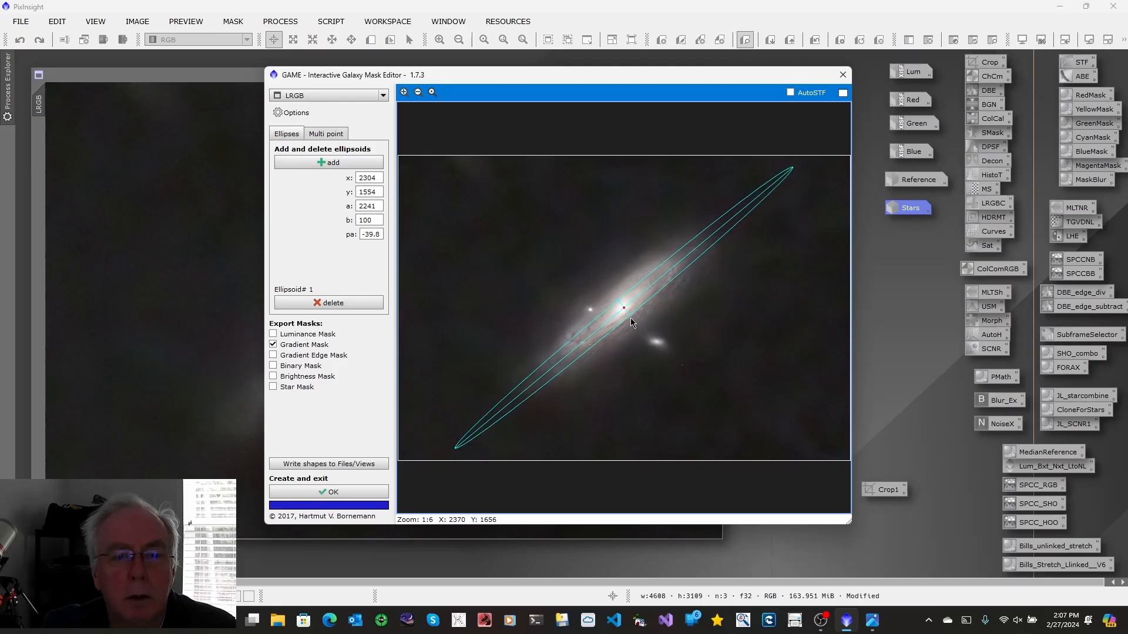
pyautogui.moveTo(629, 318); pyautogui.dragTo(673, 375)
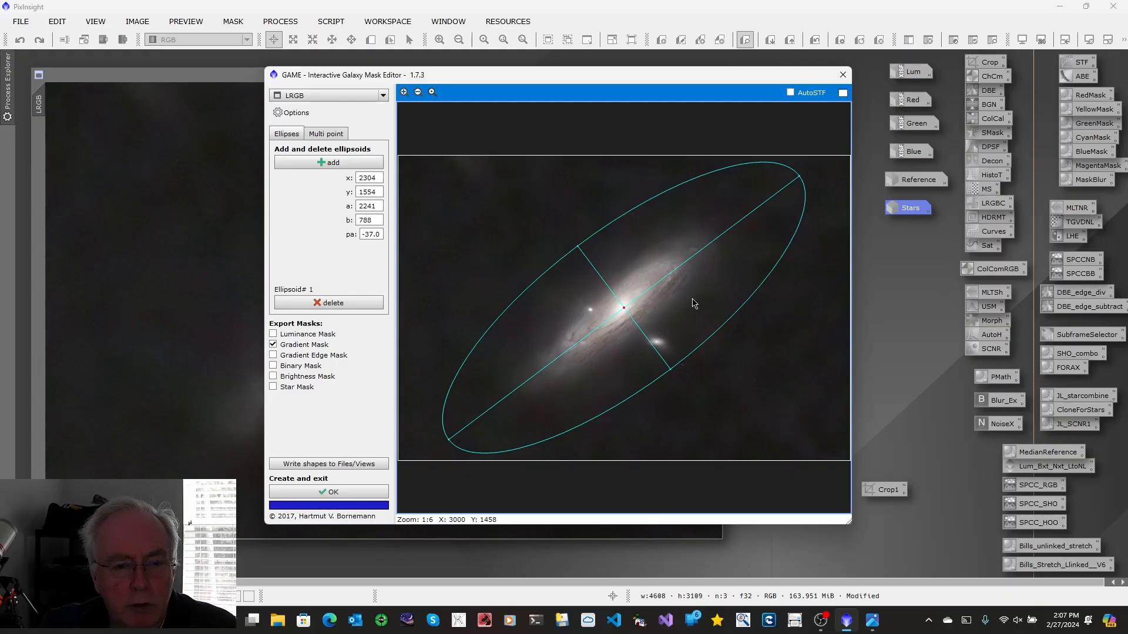
pyautogui.click(335, 495)
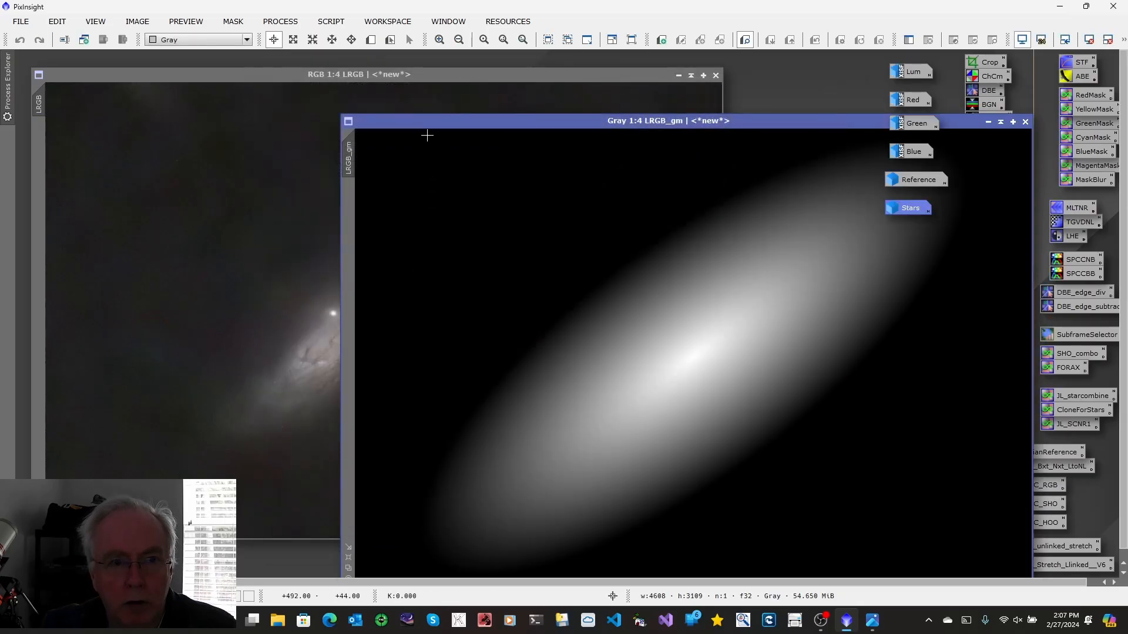
# Rename the generated gradient mask image to Mask
pyautogui.moveTo(435, 122); pyautogui.dragTo(235, 103)
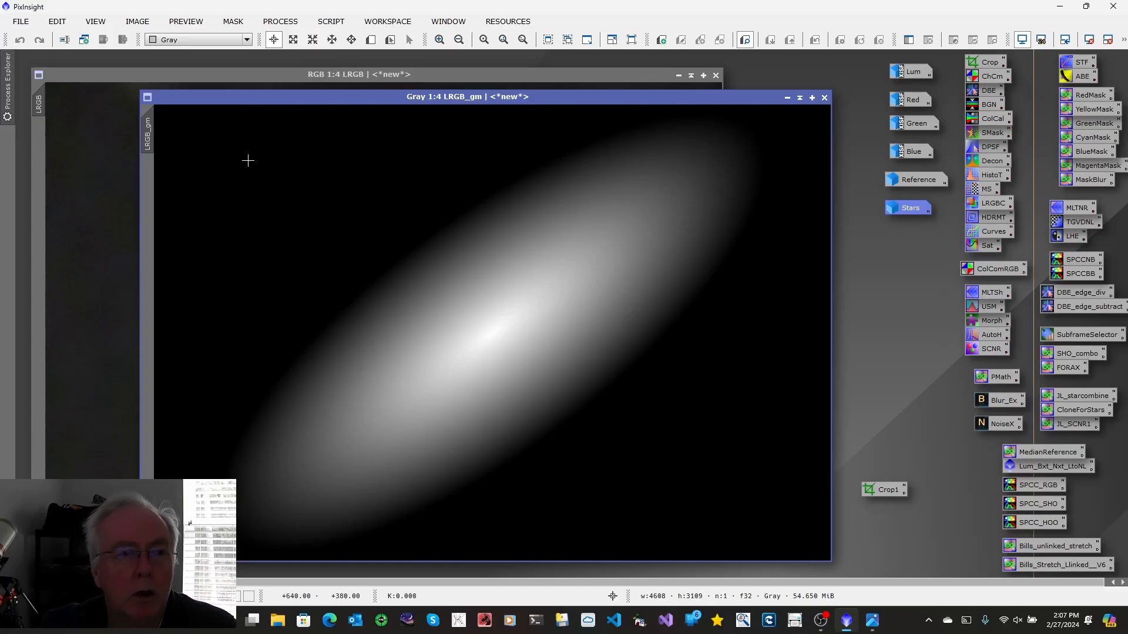
pyautogui.rightClick(148, 135)
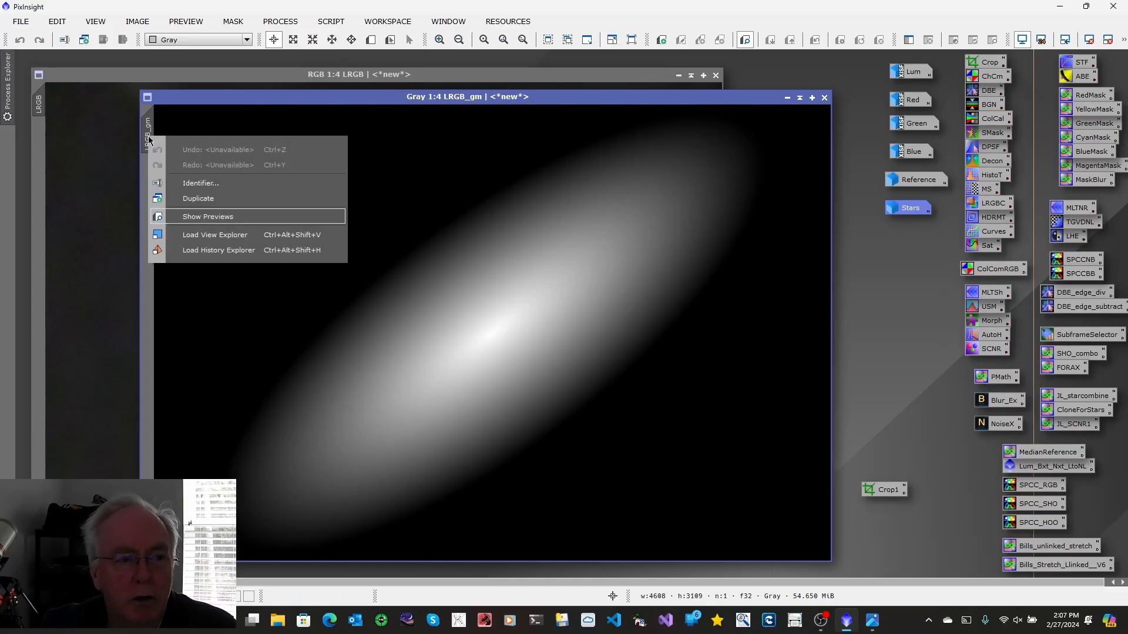
pyautogui.click(178, 184)
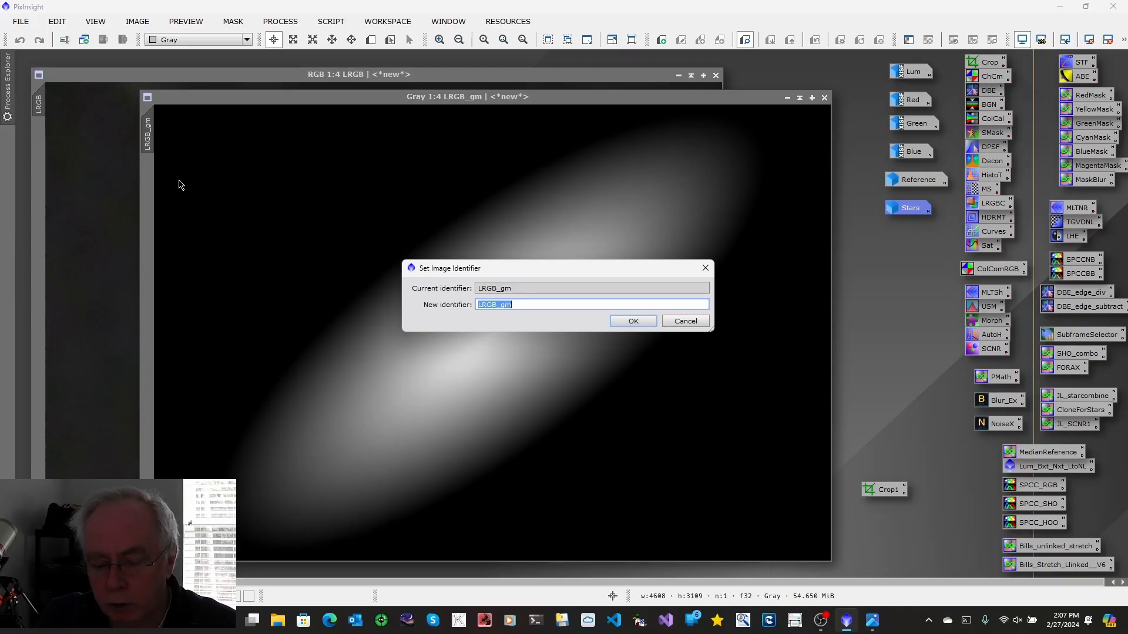
pyautogui.write('Mask')
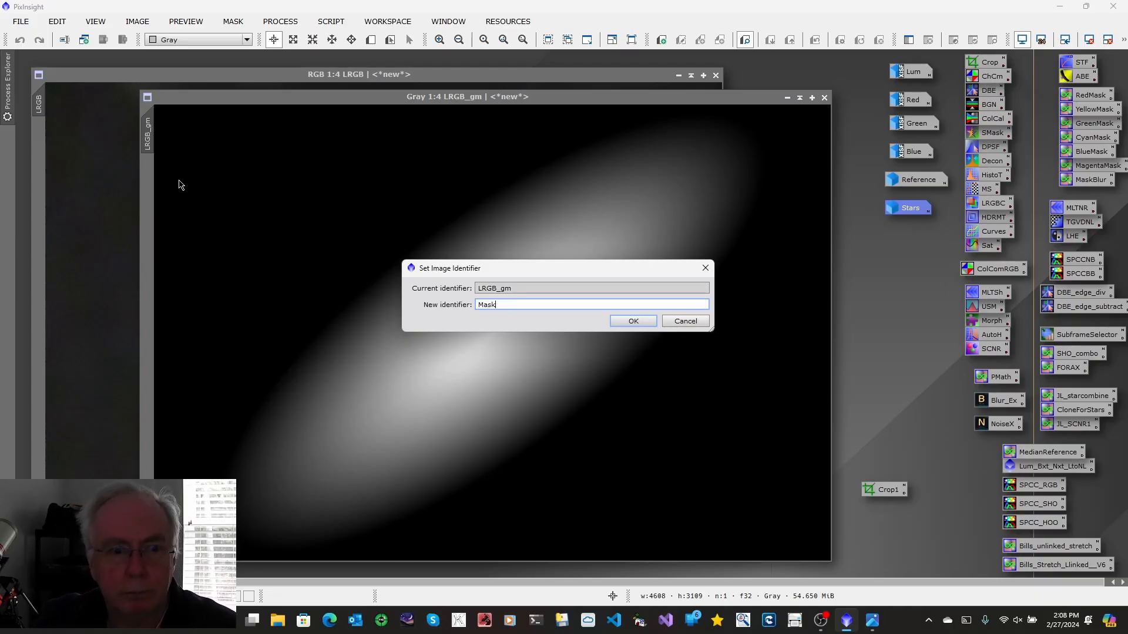
pyautogui.click(635, 320)
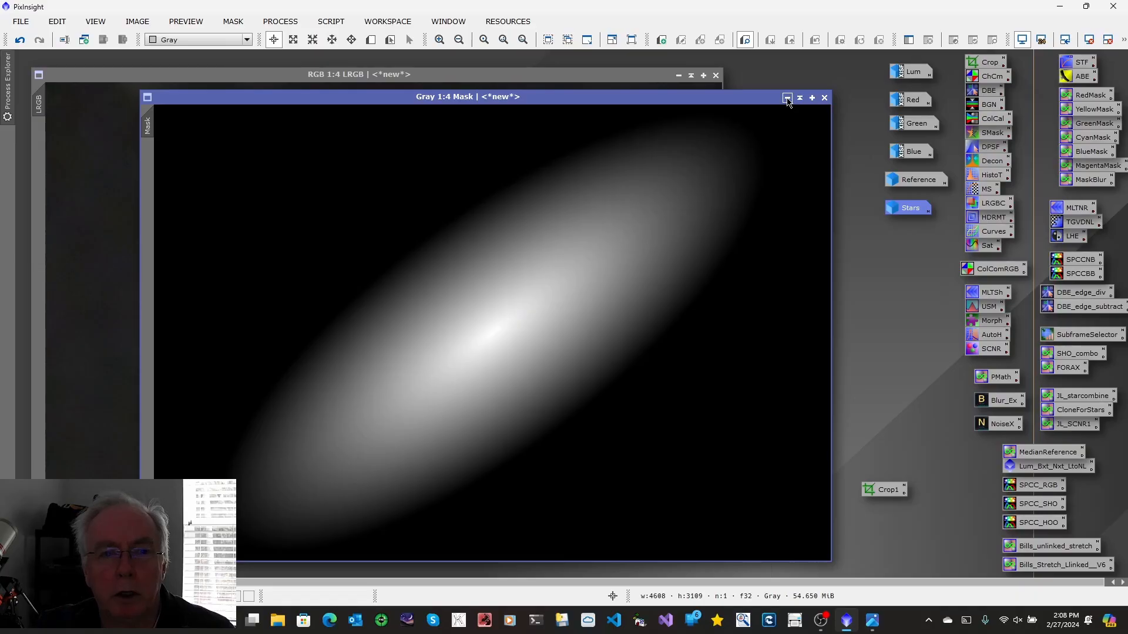
# Apply Mask as the mask of the LRGB image and minimise the mask window to an icon
pyautogui.moveTo(154, 127); pyautogui.dragTo(45, 147)
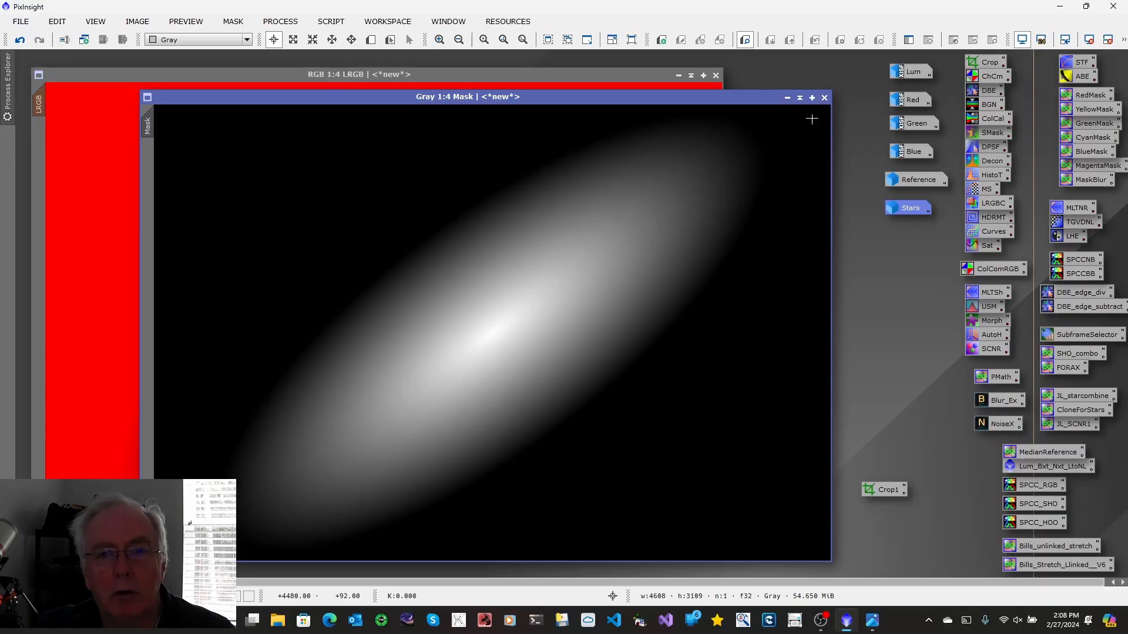
pyautogui.click(787, 98)
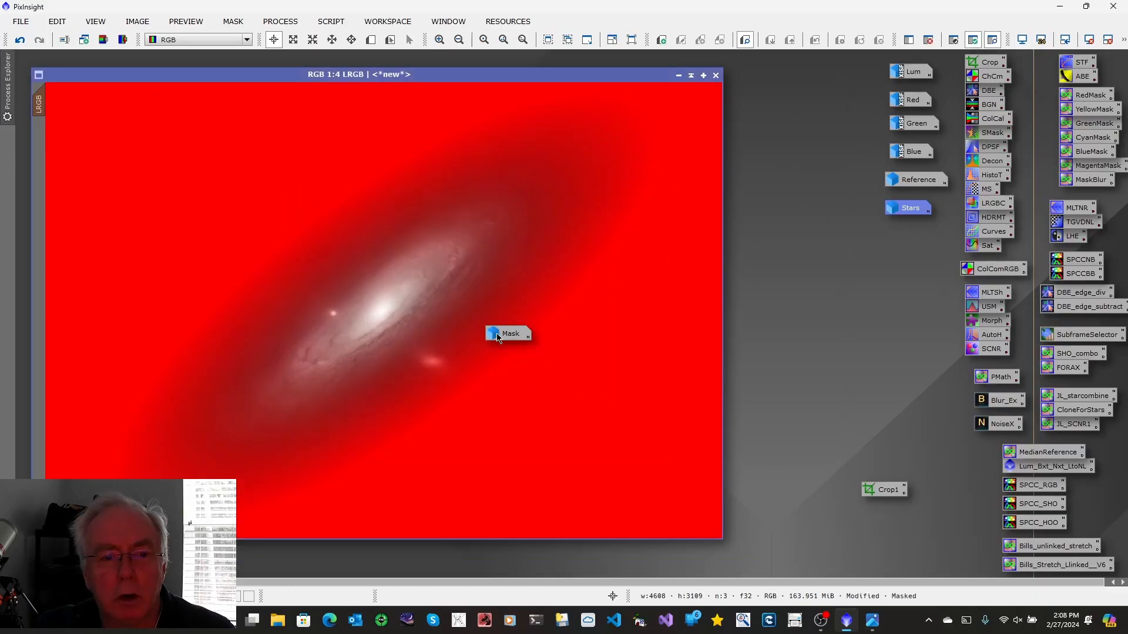
pyautogui.moveTo(503, 337)
pyautogui.moveTo(504, 337); pyautogui.dragTo(900, 236)
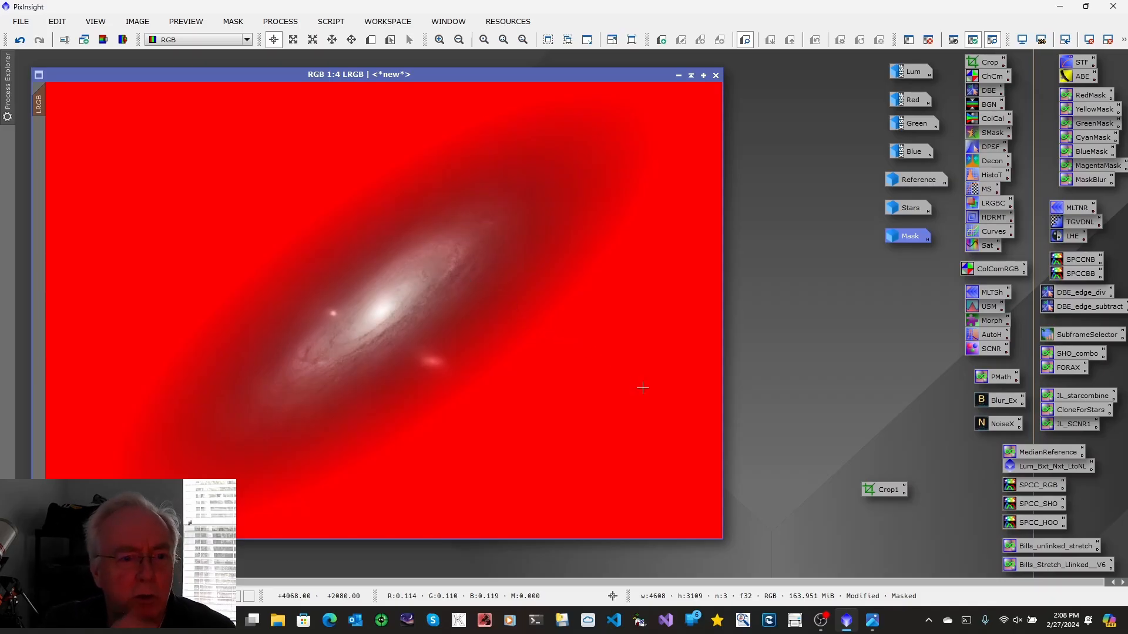
# Hide the mask overlay on the LRGB image and open ColorSaturation with a real-time preview
pyautogui.click(234, 24)
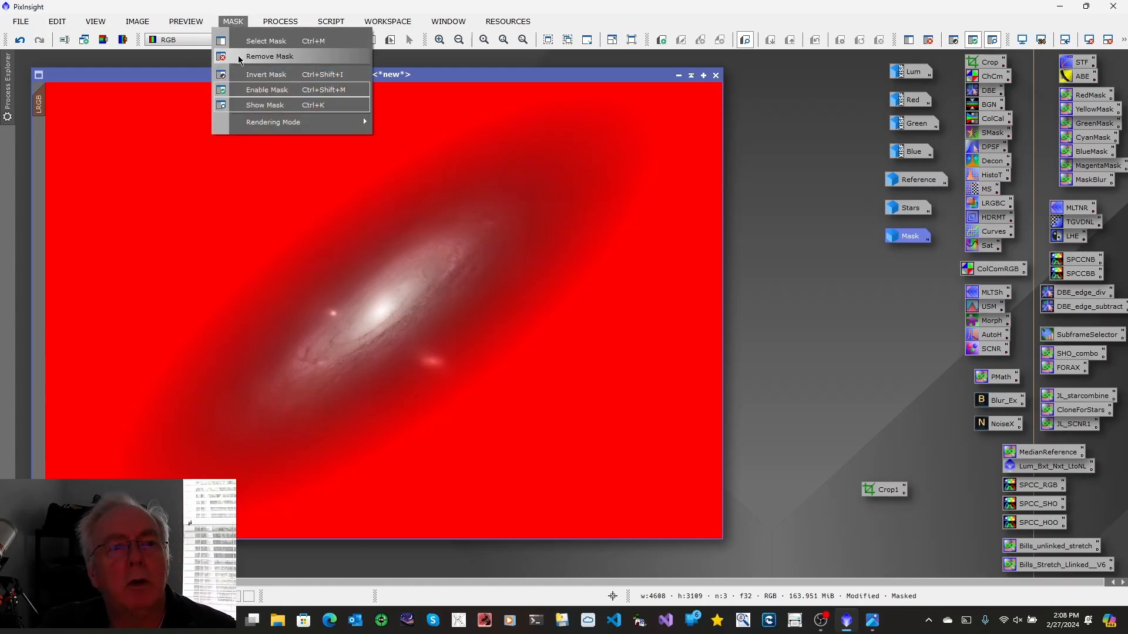
pyautogui.click(253, 110)
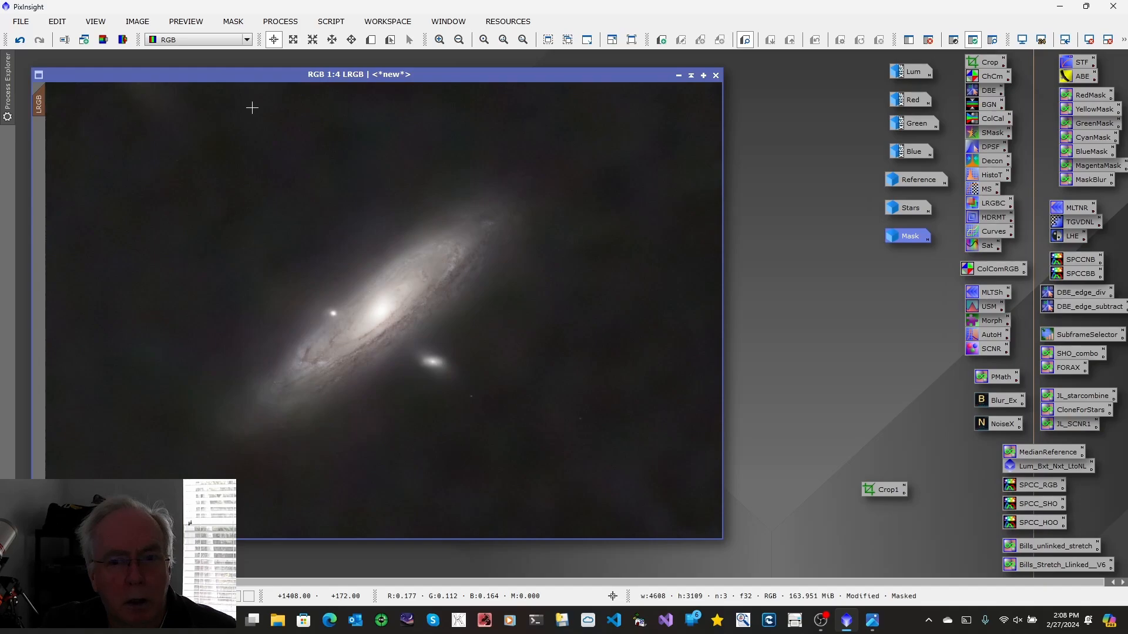
pyautogui.doubleClick(979, 246)
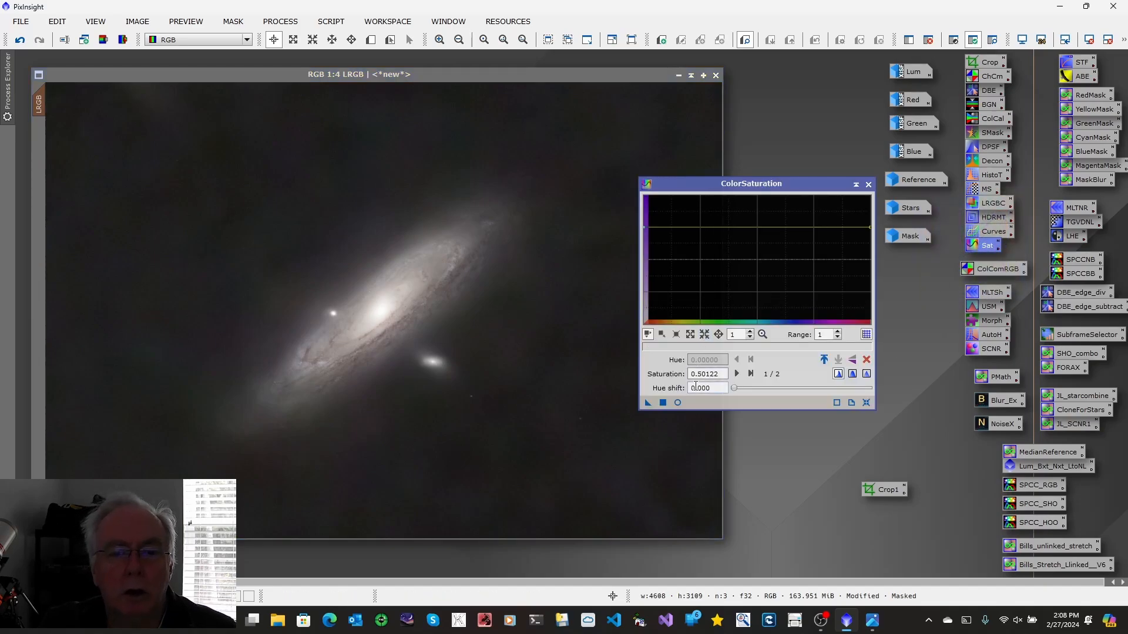
pyautogui.click(677, 402)
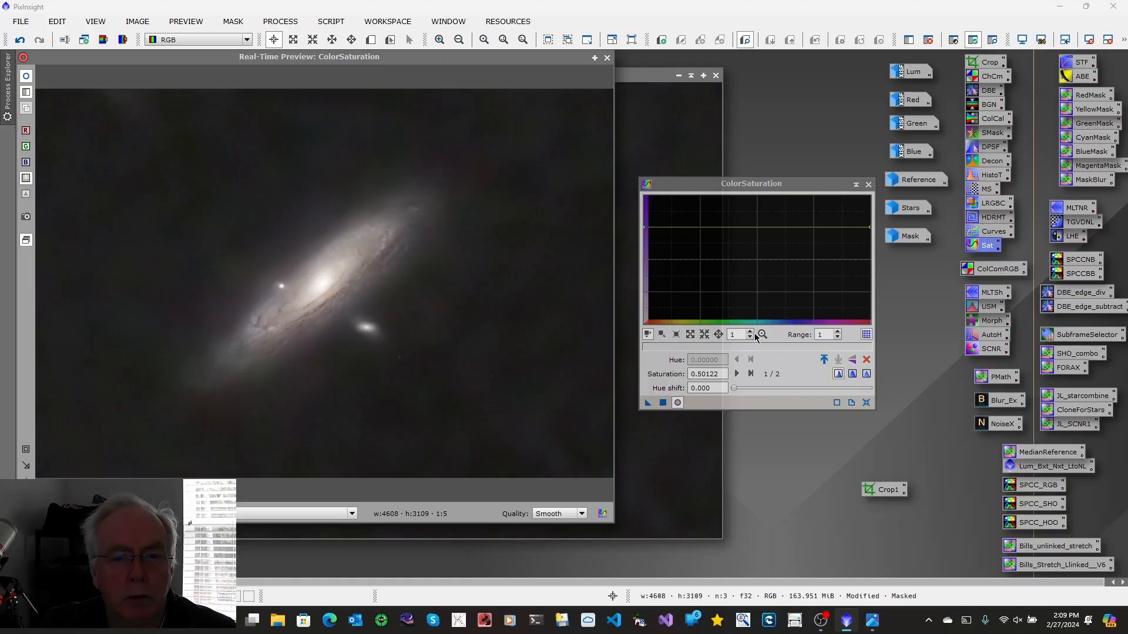
# Set the ColorSaturation curve range to 3 and raise the curve to a saturation of about 1.42
pyautogui.click(839, 335)
pyautogui.click(839, 335)
pyautogui.click(839, 335)
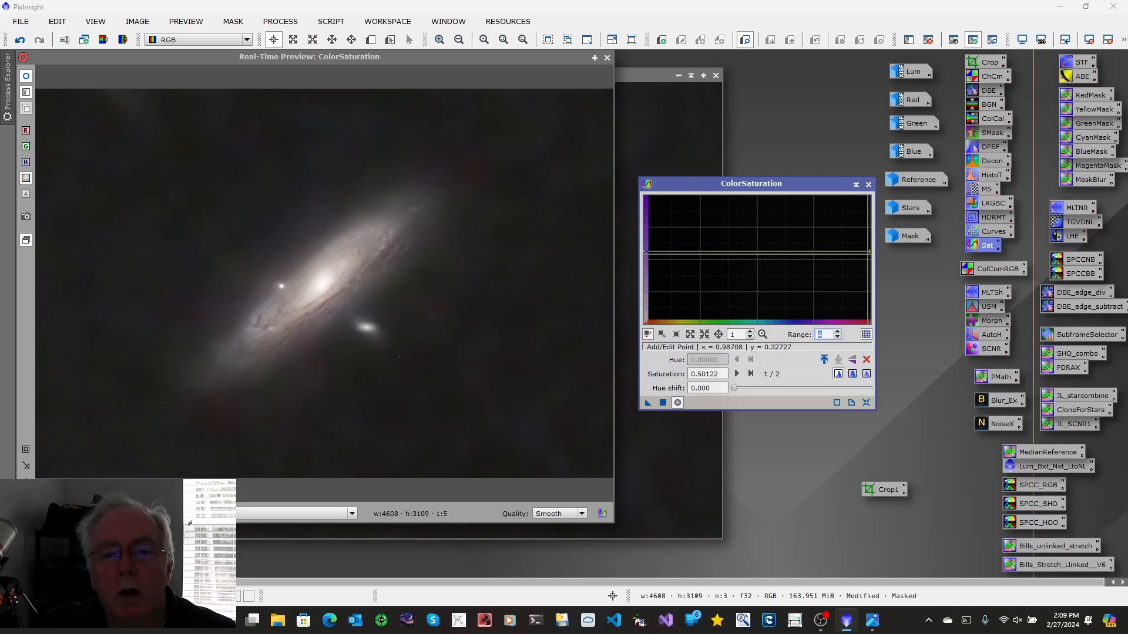
pyautogui.click(838, 339)
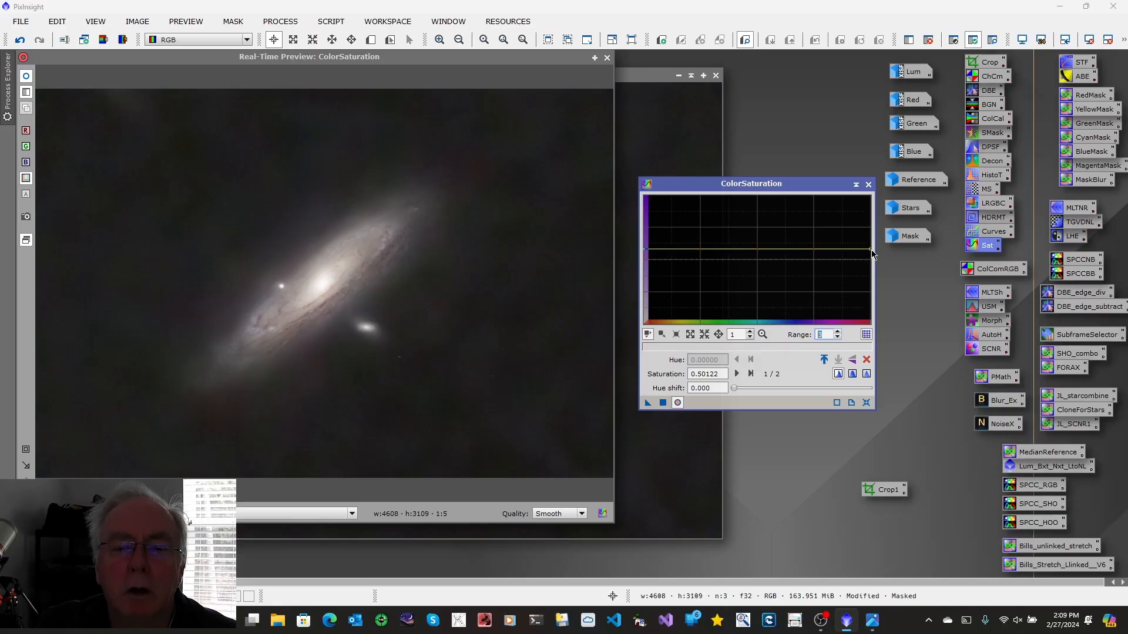
pyautogui.moveTo(868, 238); pyautogui.dragTo(870, 223)
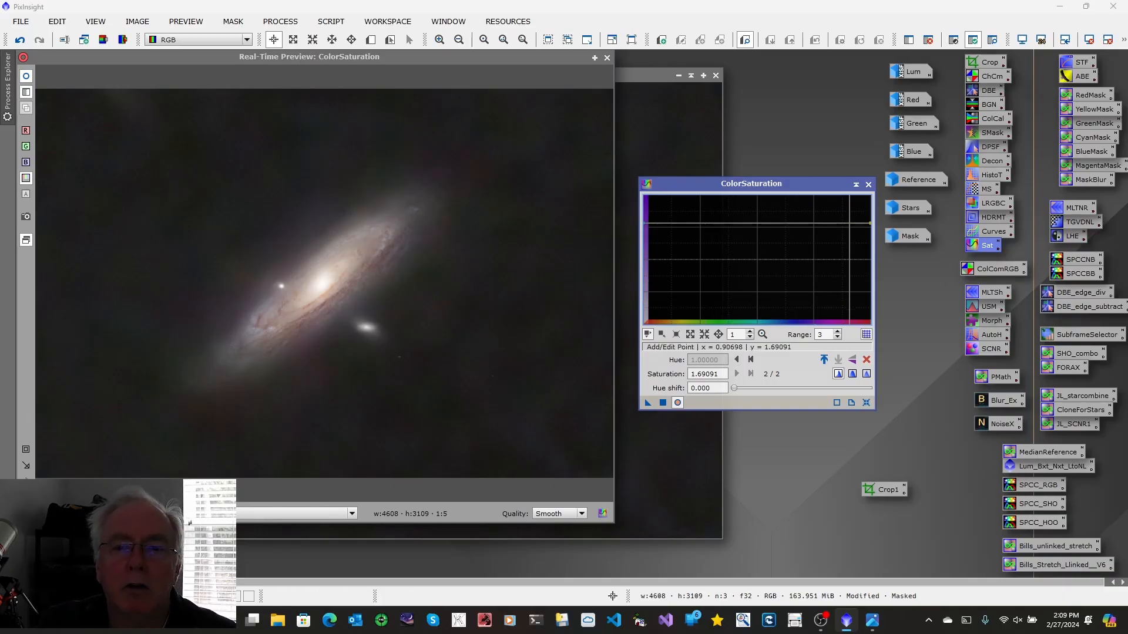
pyautogui.moveTo(869, 224); pyautogui.dragTo(868, 228)
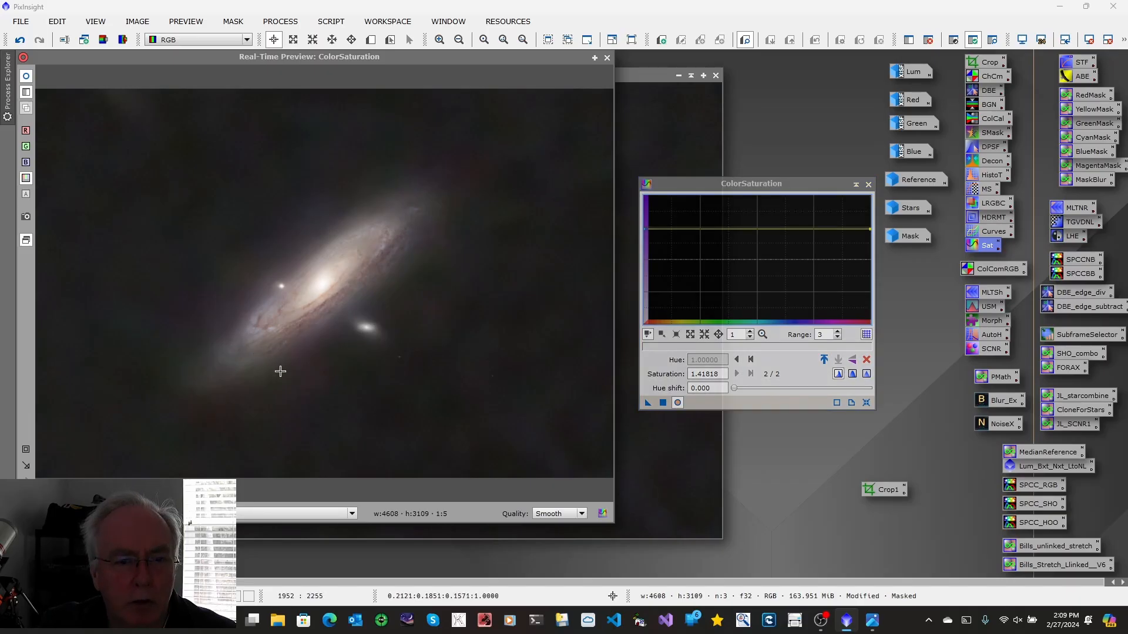
# Apply the saturation boost to the masked LRGB image, then close ColorSaturation and its real-time preview
pyautogui.click(662, 404)
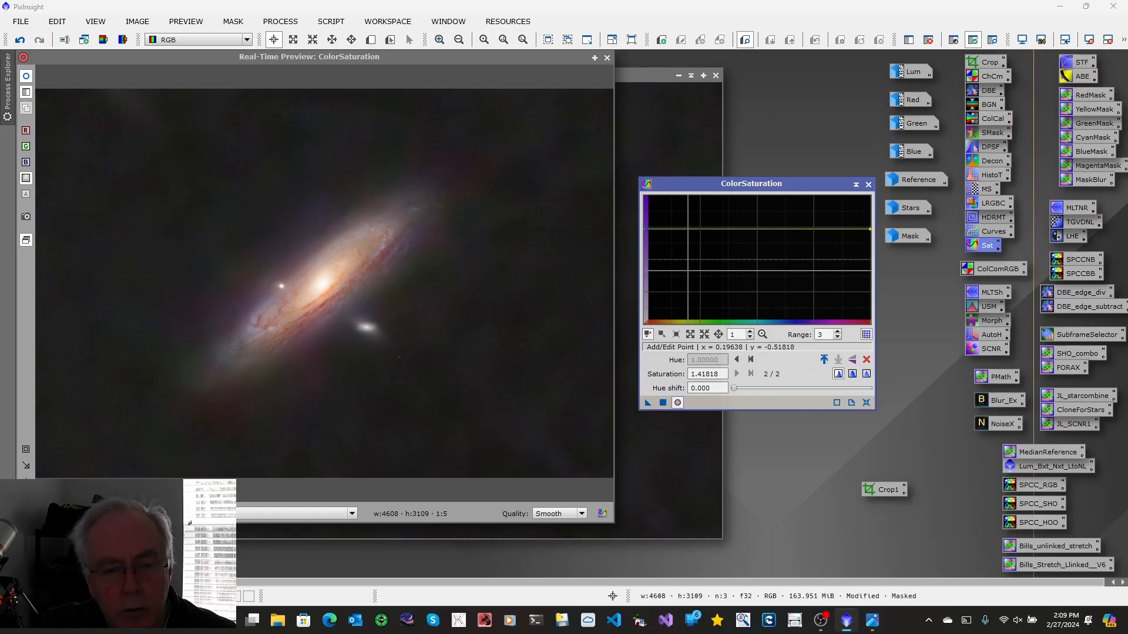
pyautogui.click(869, 185)
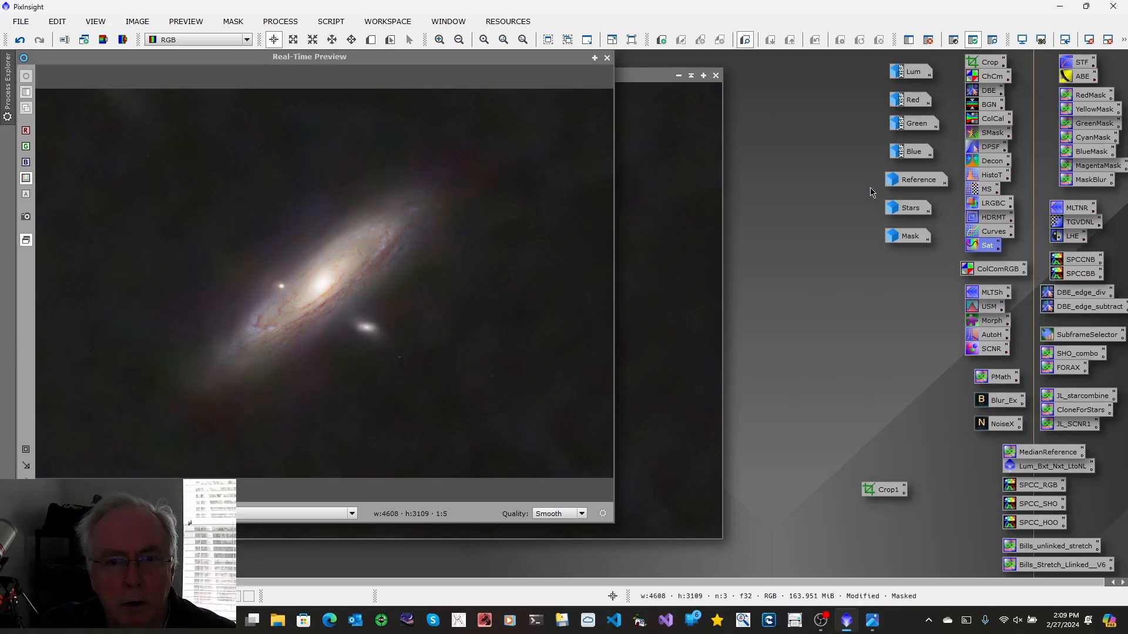
pyautogui.click(608, 59)
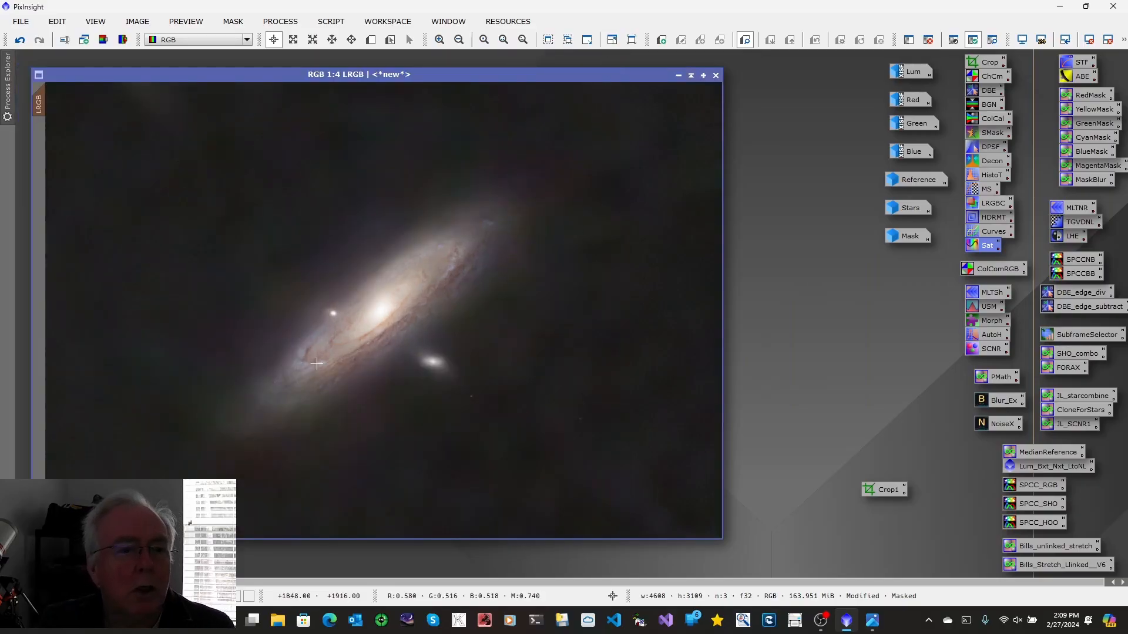
# Undo and redo the saturation boost to compare the image before and after
pyautogui.click(21, 42)
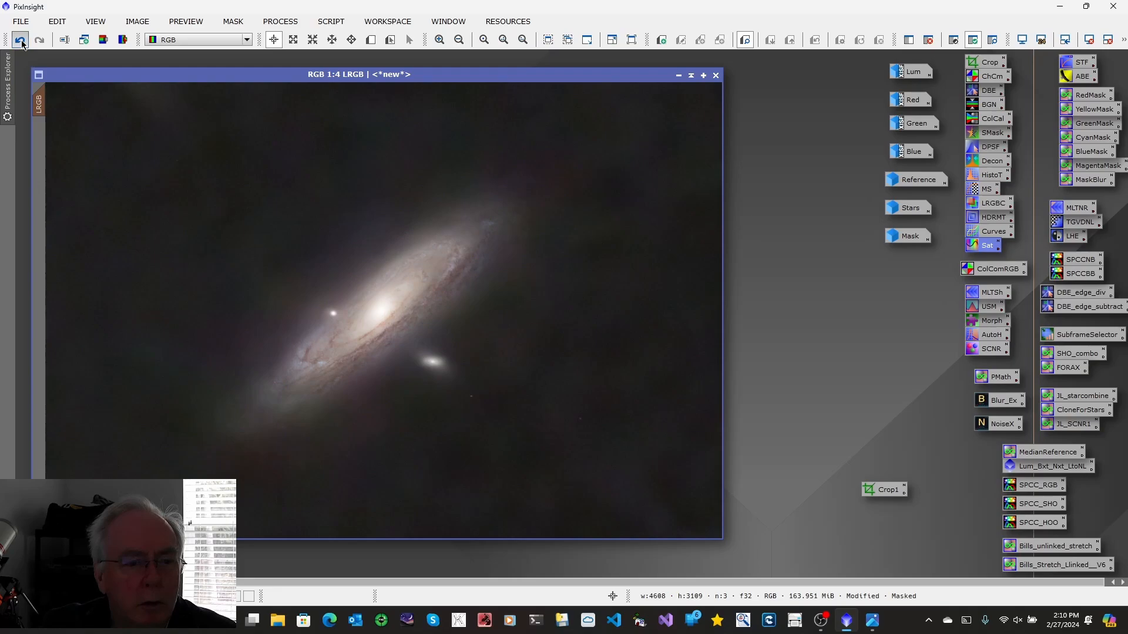
pyautogui.click(39, 40)
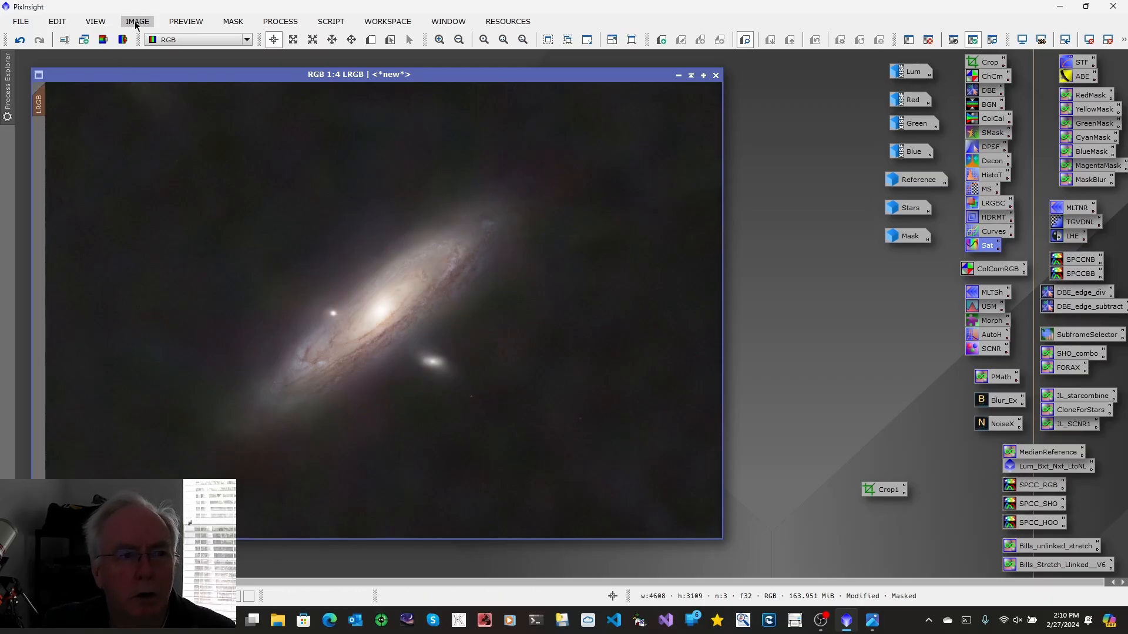
# Invert the galaxy mask on the LRGB image and briefly show its overlay to check the protected area
pyautogui.click(231, 21)
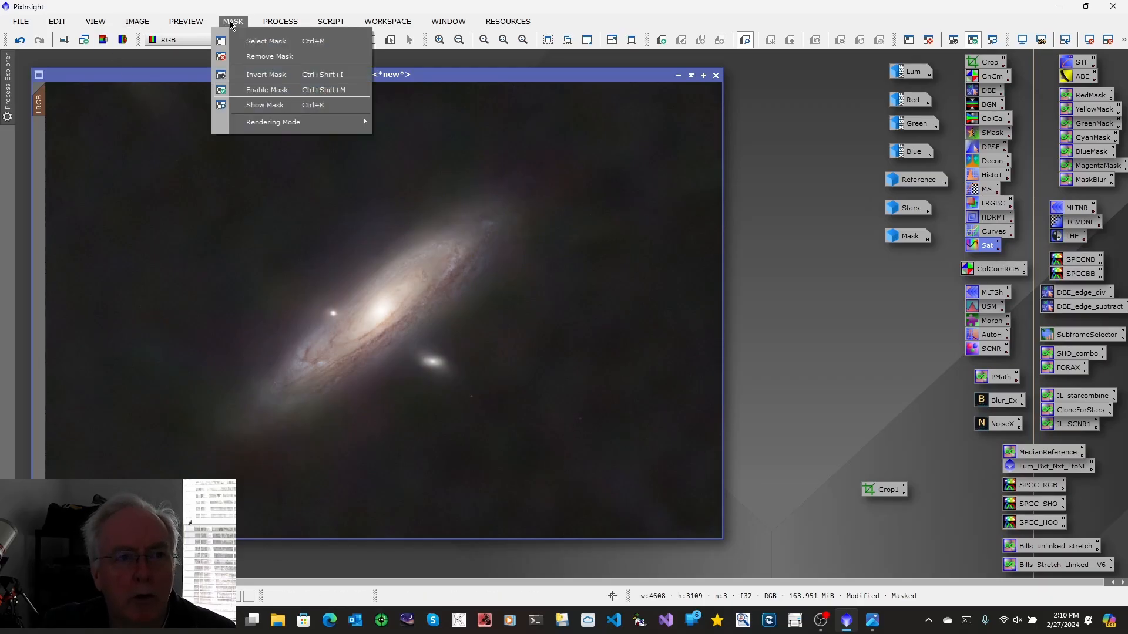
pyautogui.click(253, 78)
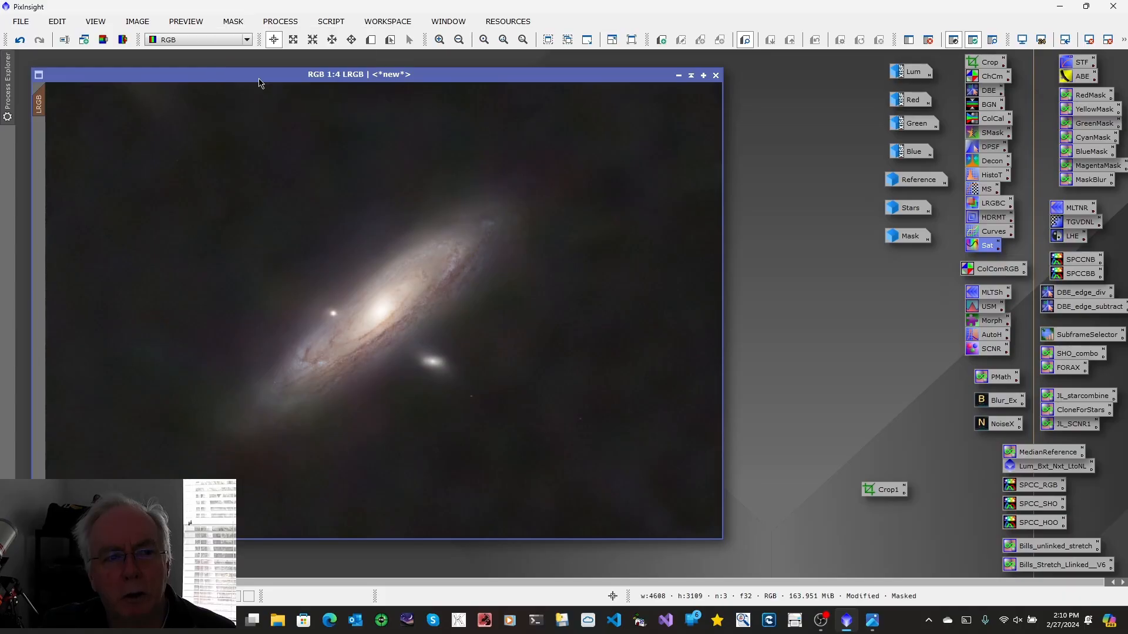
pyautogui.click(233, 21)
pyautogui.click(247, 103)
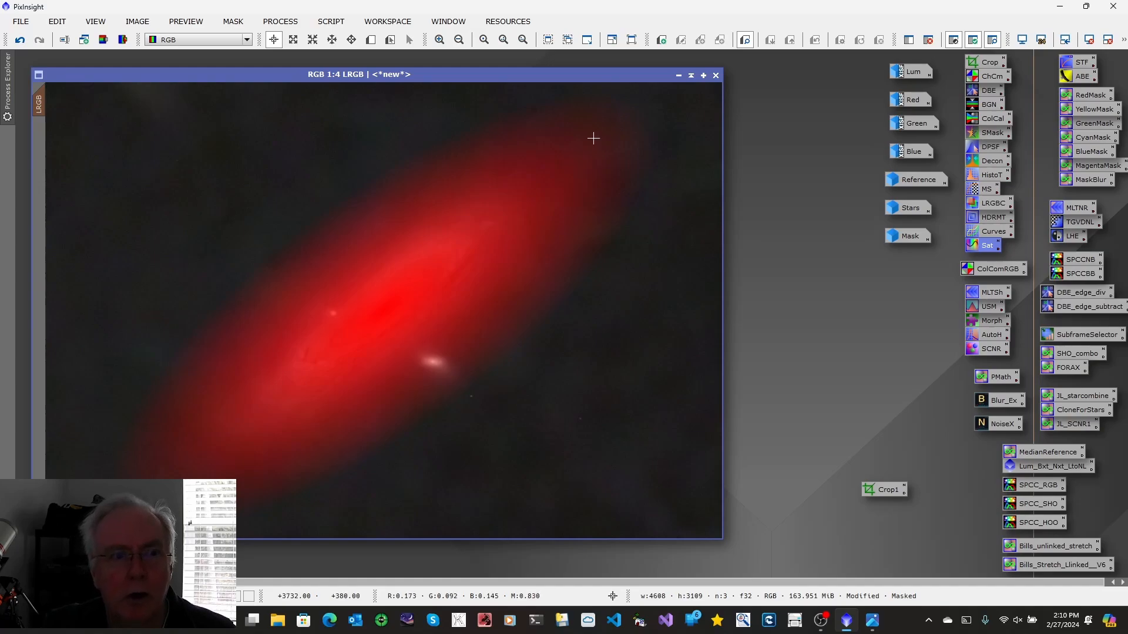
pyautogui.click(233, 21)
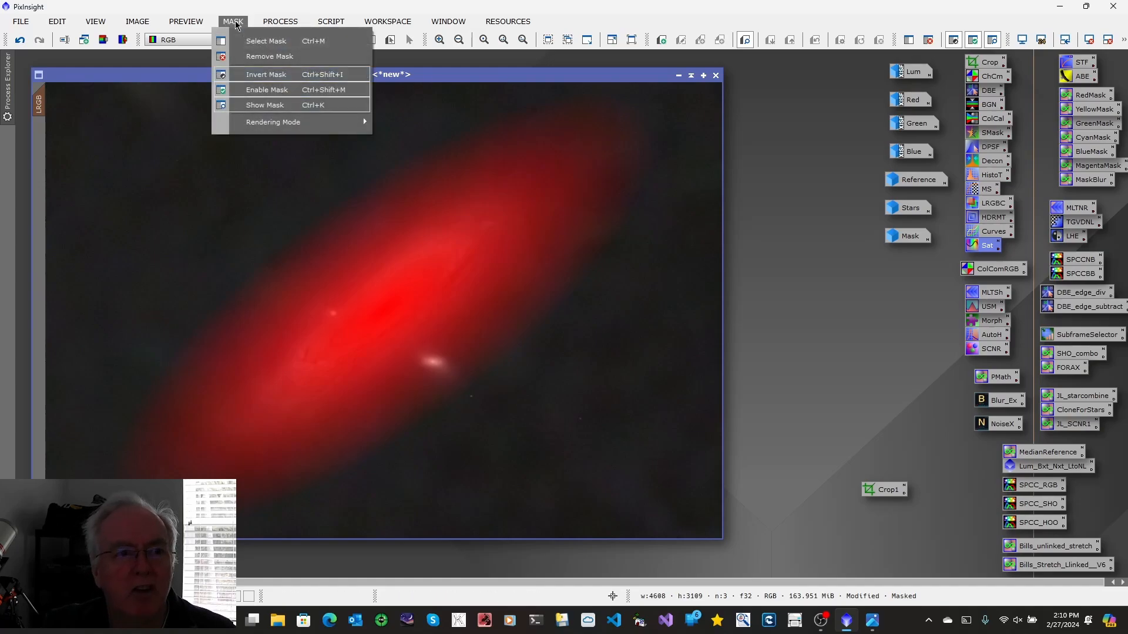
pyautogui.click(259, 104)
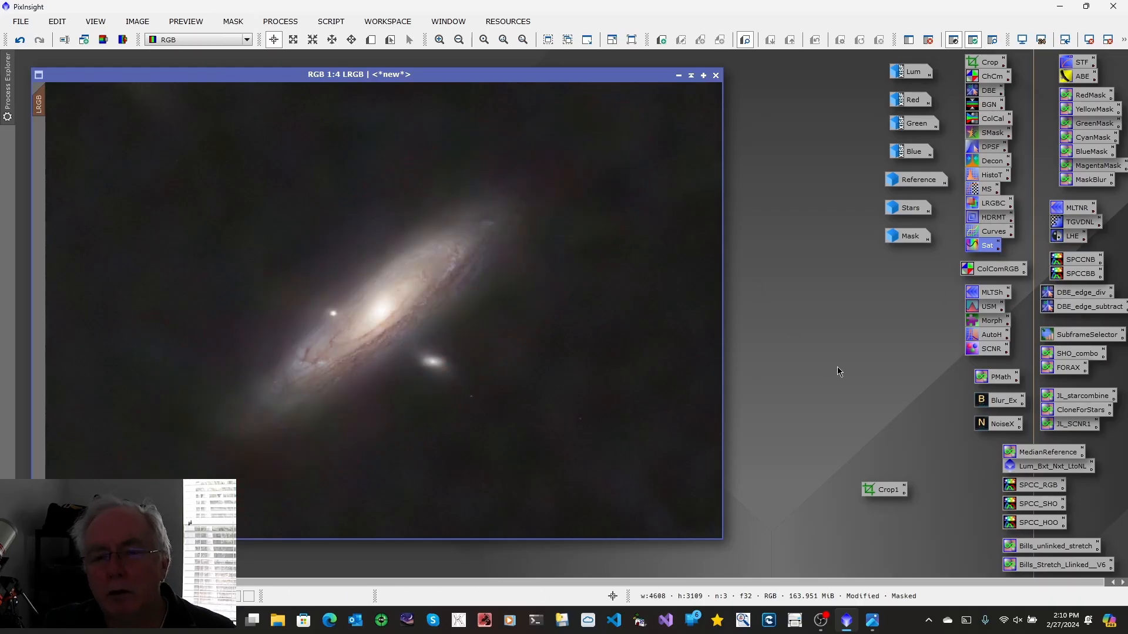
# Darken the unprotected background with HistogramTransformation, setting midtones to about 0.597 with a real-time preview, then close it
pyautogui.doubleClick(984, 177)
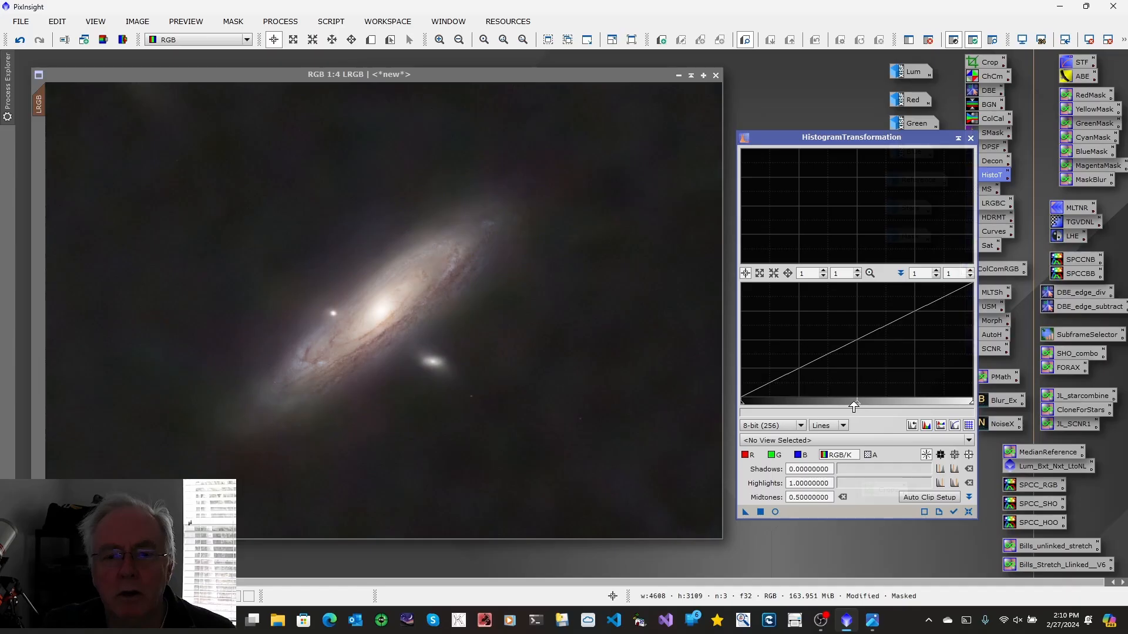
pyautogui.click(775, 512)
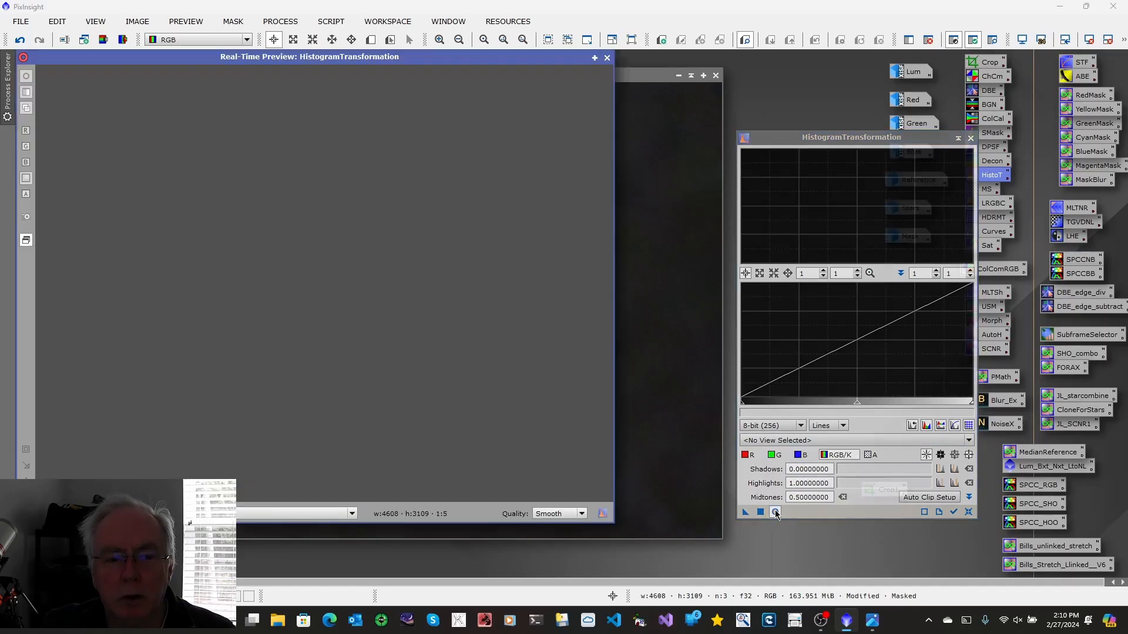
pyautogui.moveTo(856, 407); pyautogui.dragTo(880, 405)
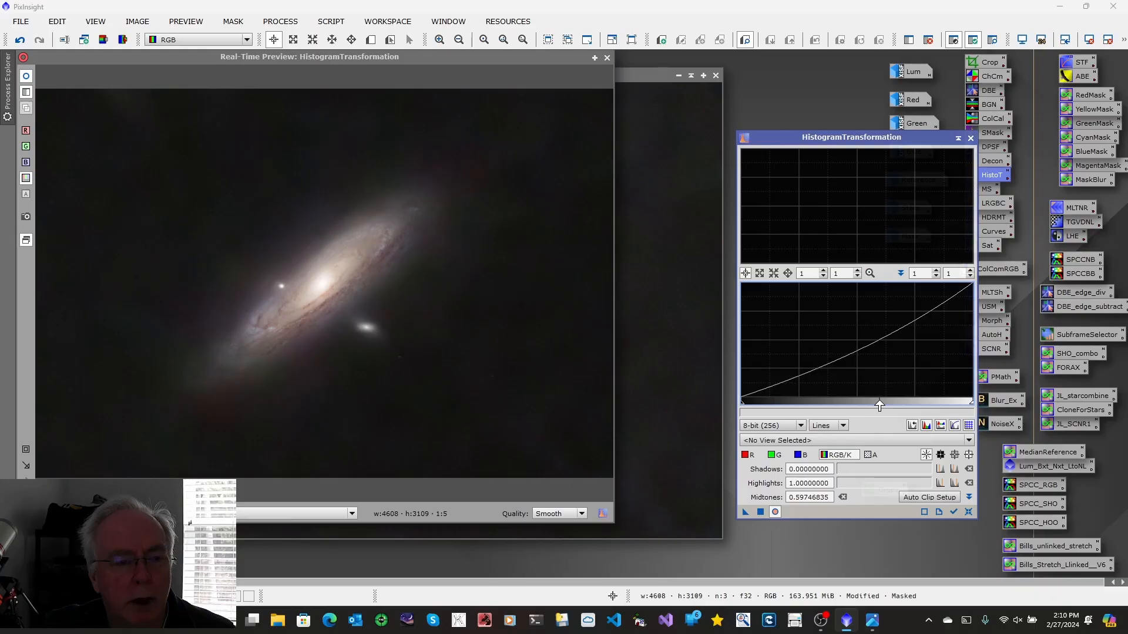
pyautogui.click(760, 511)
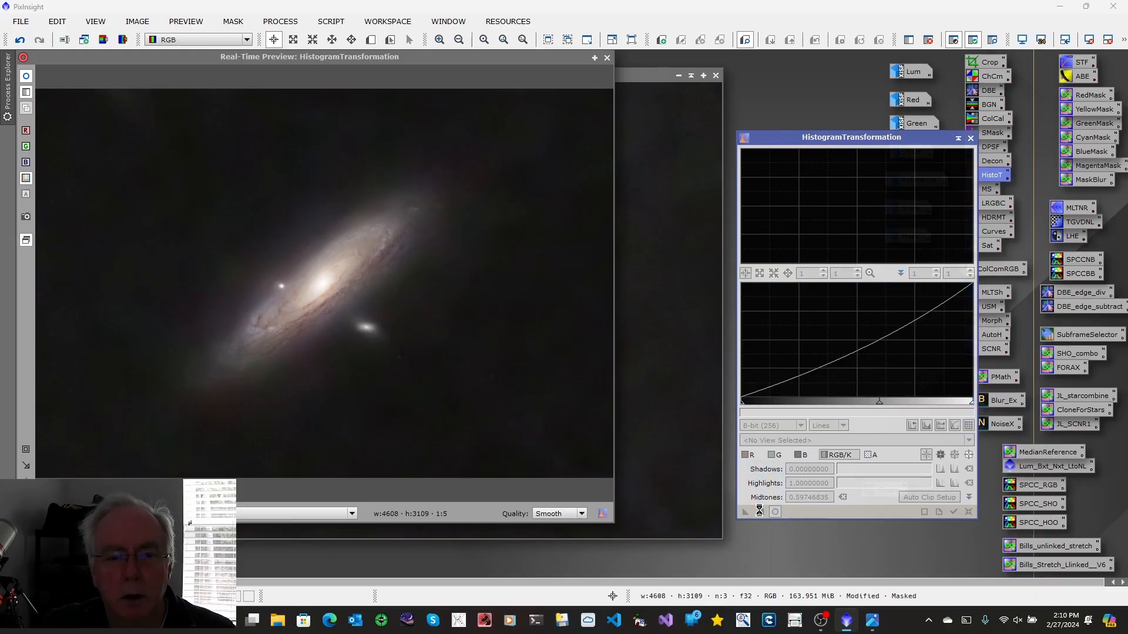
pyautogui.click(607, 58)
pyautogui.click(970, 138)
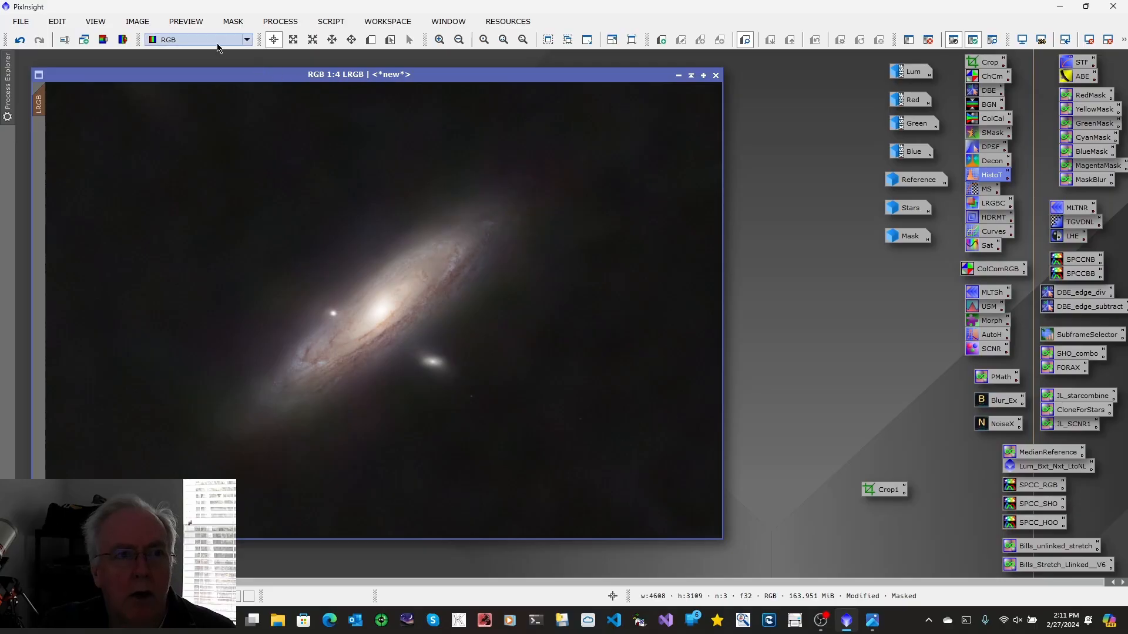
# Remove the mask and run the DarkStructureEnhance script on LRGB with 8 layers and amount 0.40
pyautogui.click(230, 23)
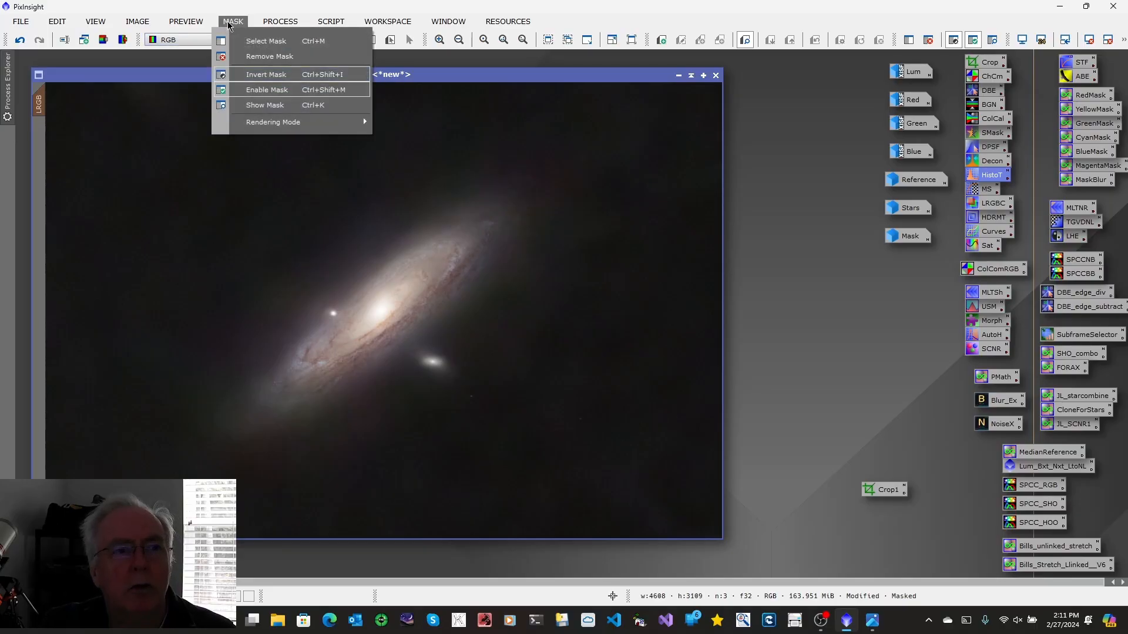
pyautogui.click(239, 56)
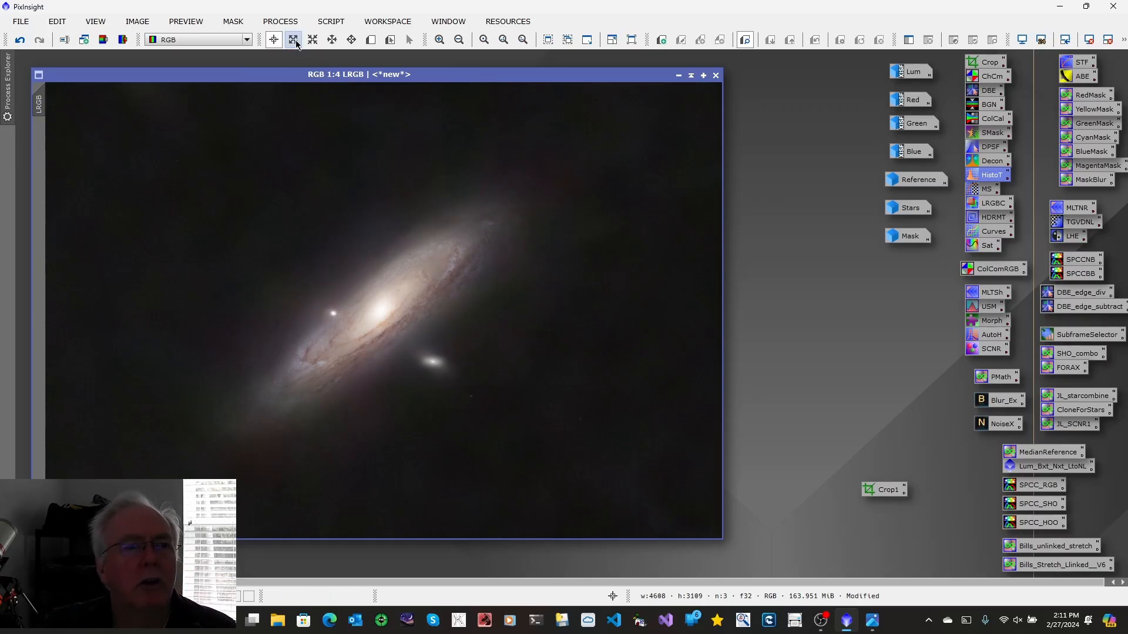
pyautogui.click(331, 22)
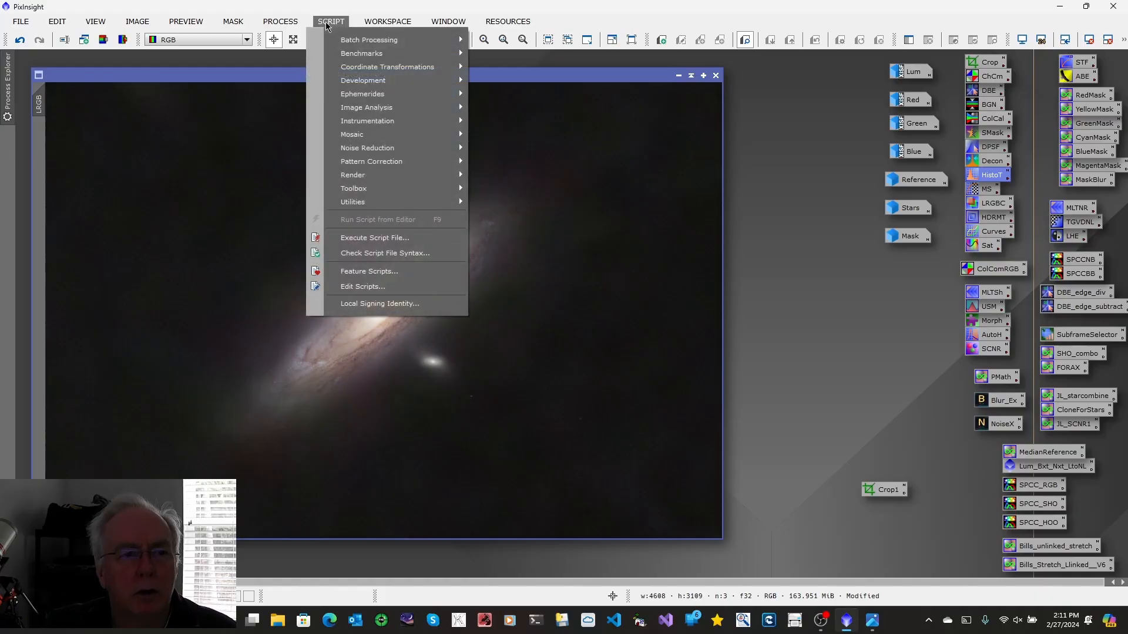
pyautogui.moveTo(390, 202)
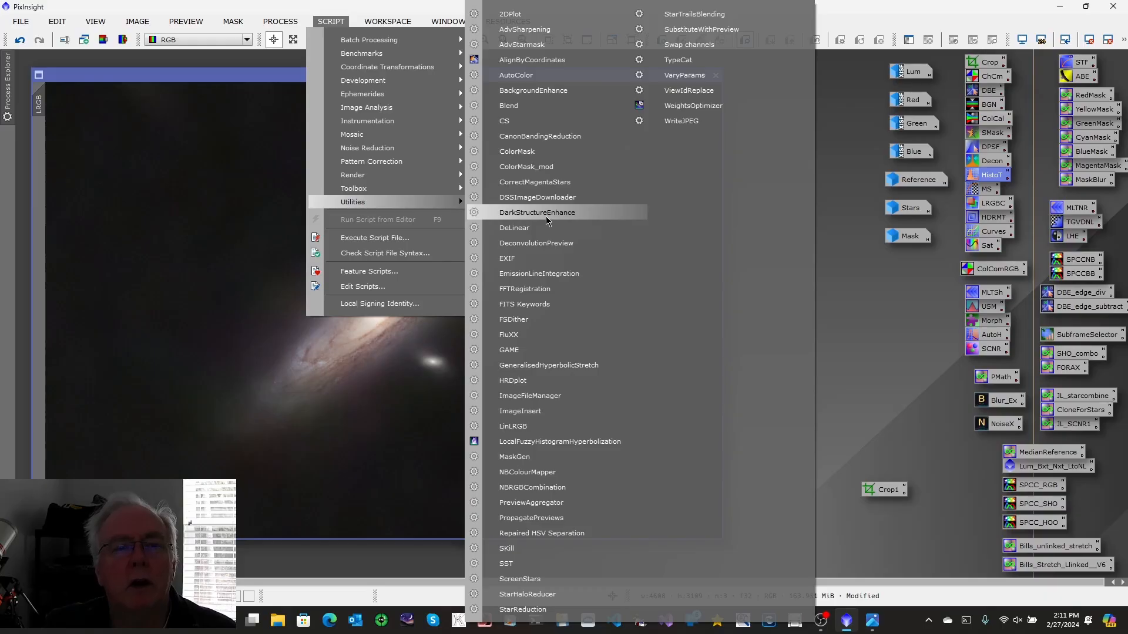
pyautogui.click(548, 214)
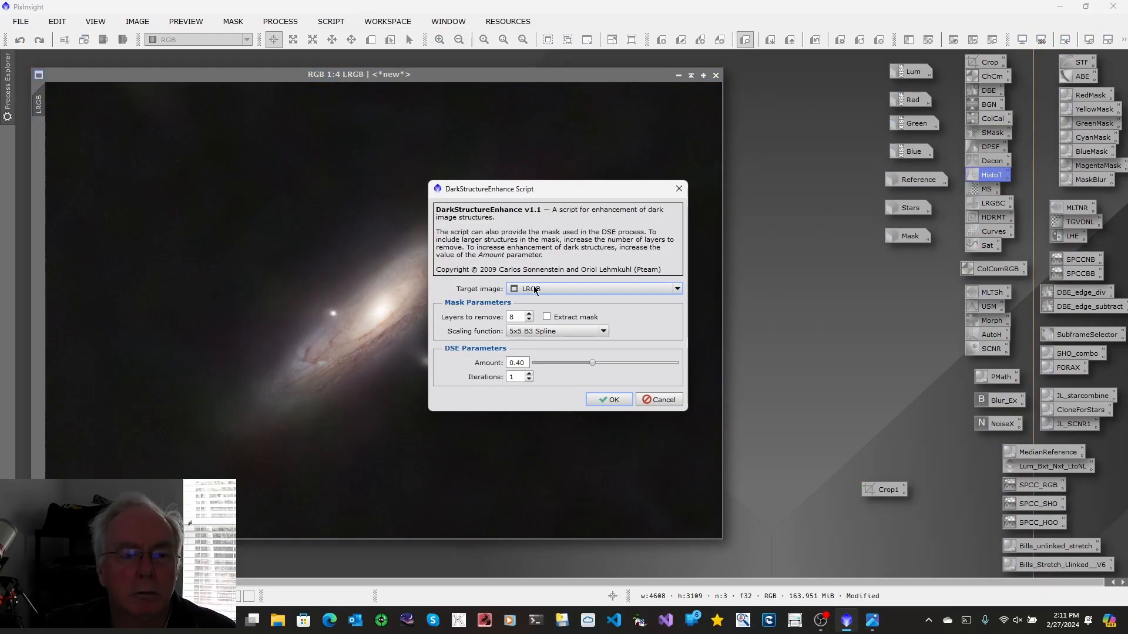
pyautogui.click(600, 398)
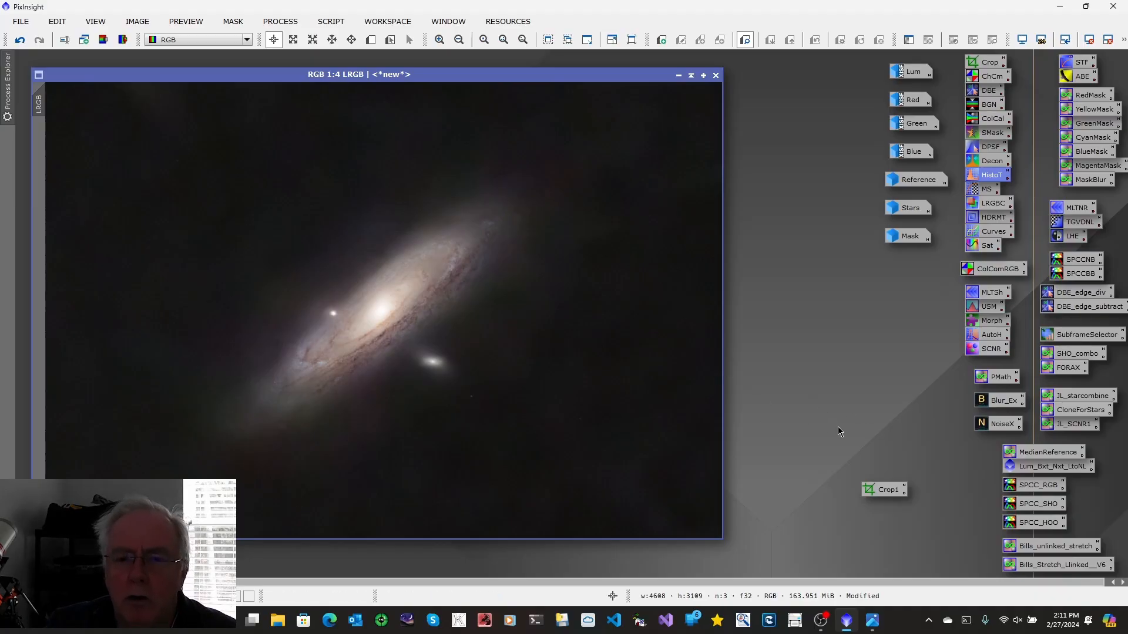
# Apply SCNR green removal at amount 1.00 with Average Neutral protection to the LRGB image
pyautogui.doubleClick(983, 352)
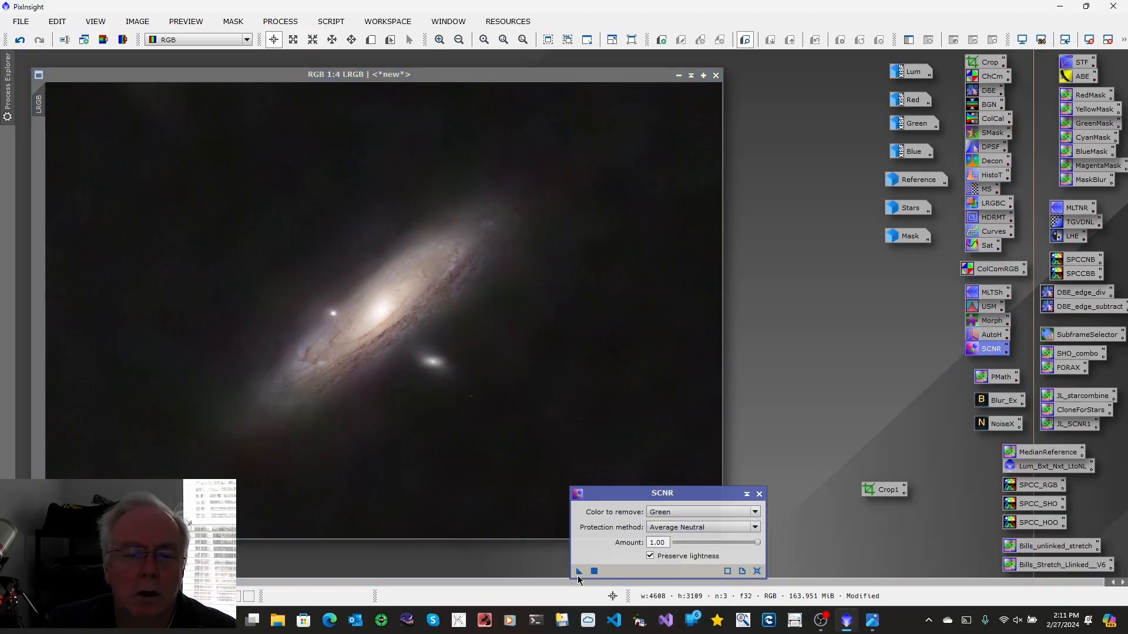
pyautogui.moveTo(581, 574); pyautogui.dragTo(439, 373)
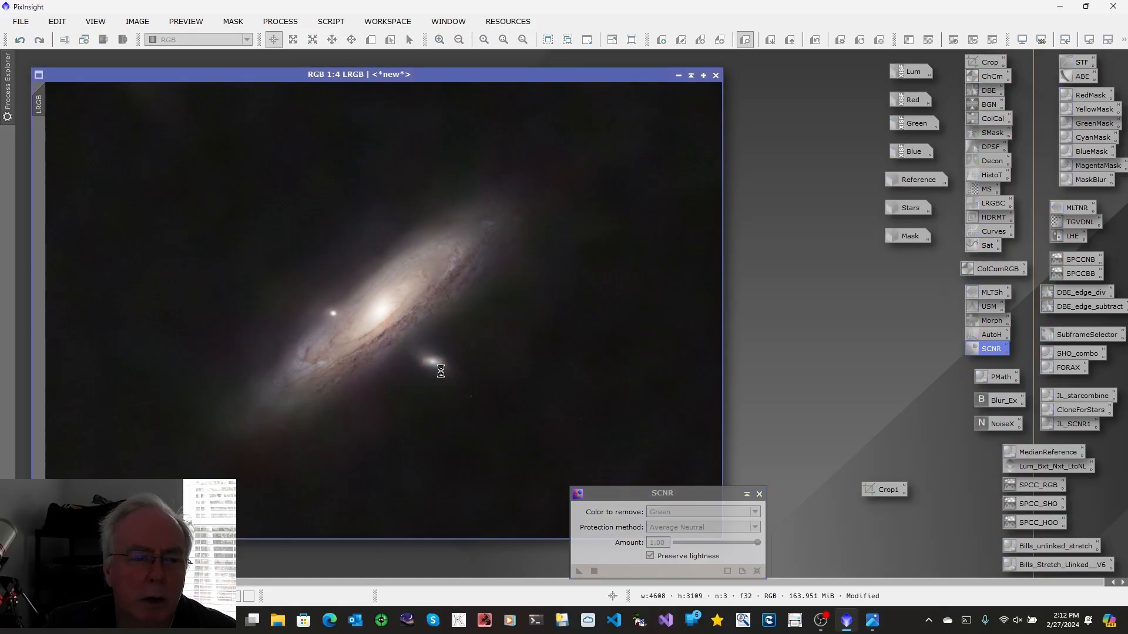
pyautogui.click(759, 494)
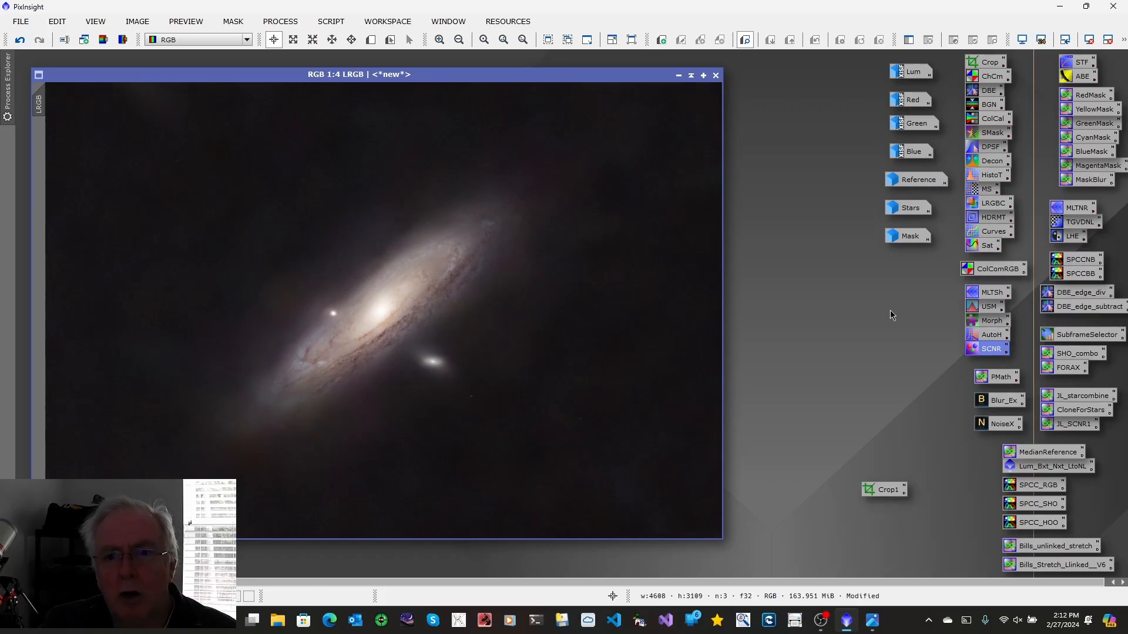
# Open the Stars image and apply a Morphological Selection transformation with amount 0.38 and selection 0.25 to shrink the stars
pyautogui.click(894, 213)
pyautogui.doubleClick(894, 212)
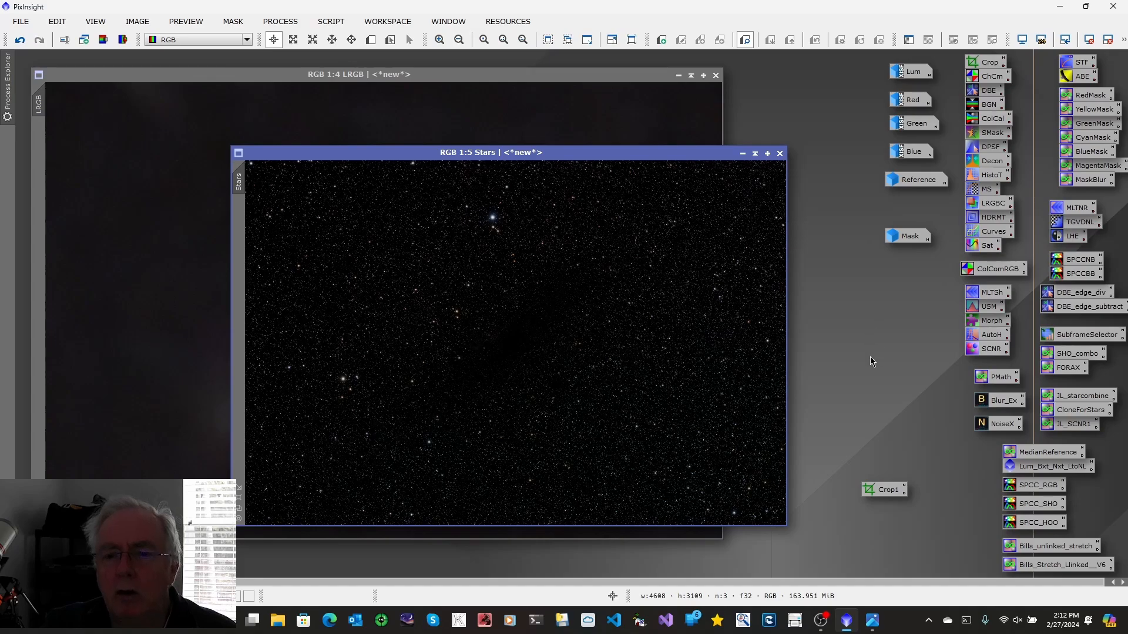
pyautogui.doubleClick(982, 321)
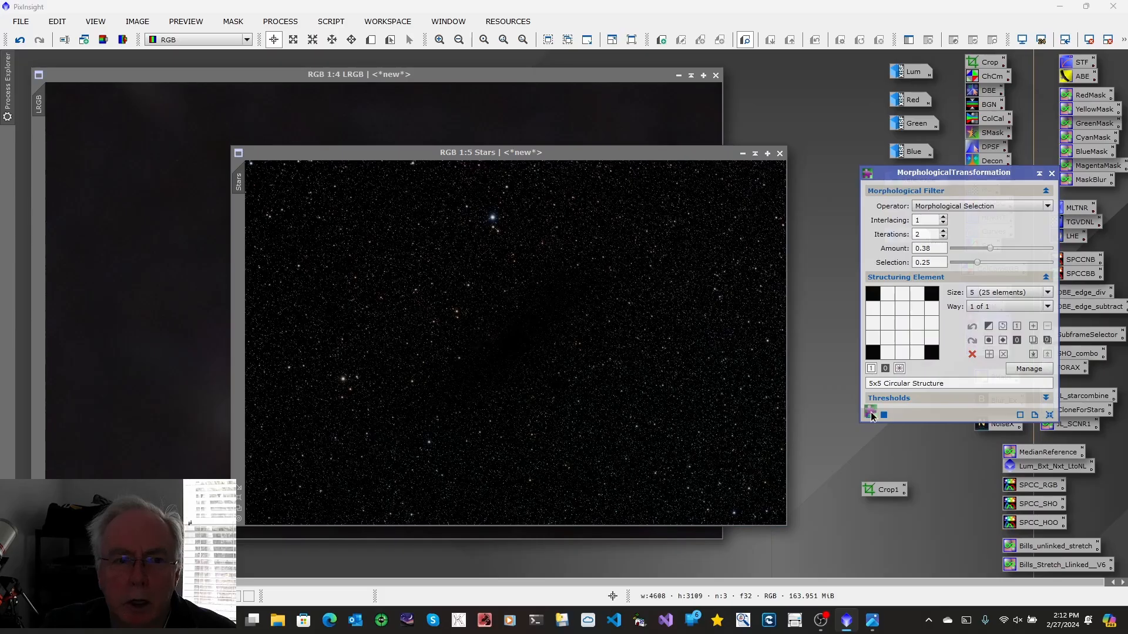
pyautogui.moveTo(869, 416); pyautogui.dragTo(595, 386)
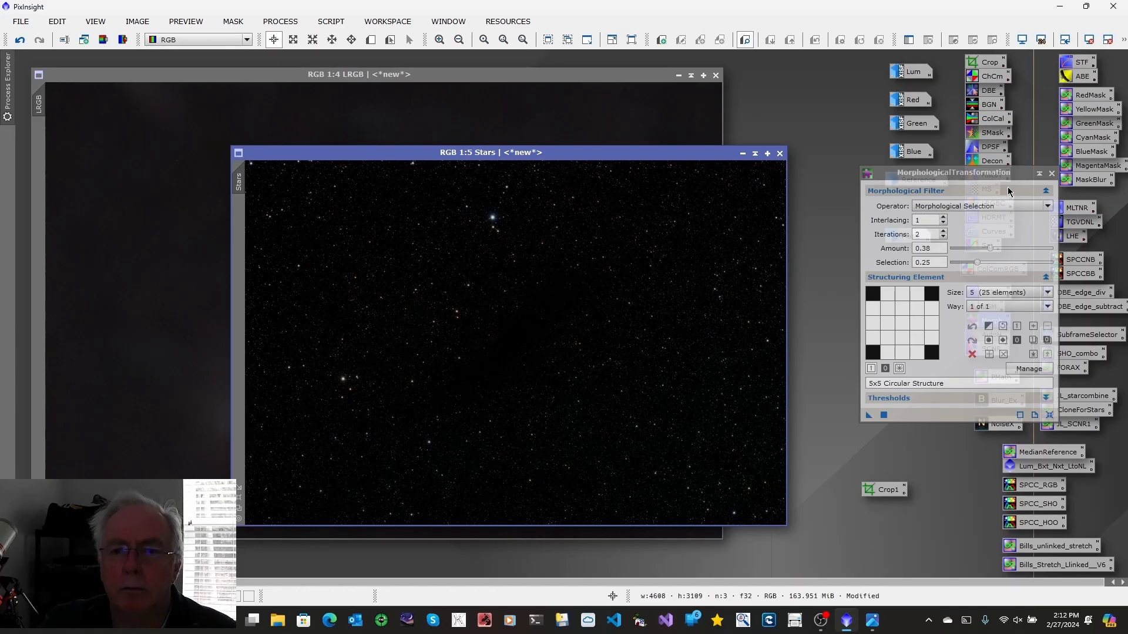
pyautogui.click(1052, 174)
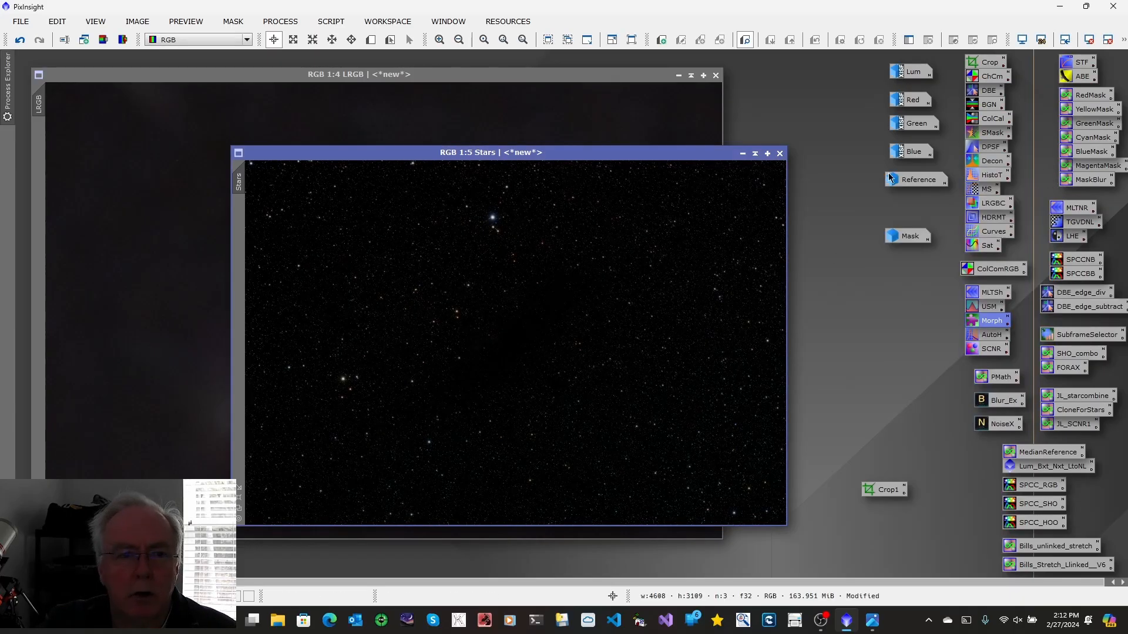
# Apply the 3L_starcombine PixelMath expression to the LRGB image to create a new image recombining stars and galaxy
pyautogui.moveTo(527, 155); pyautogui.dragTo(627, 111)
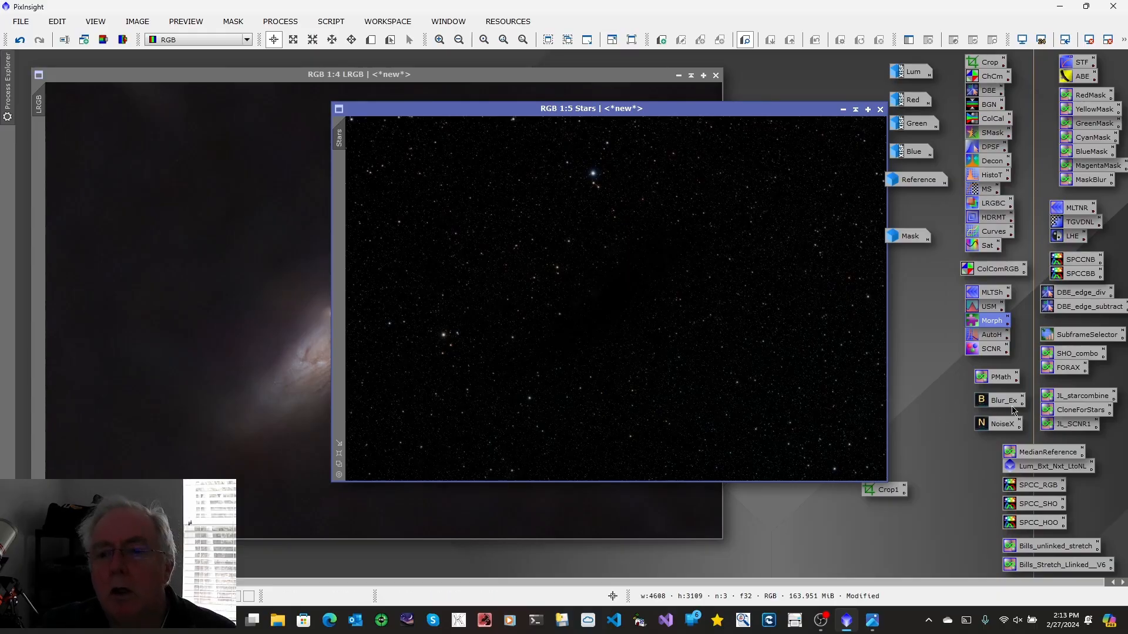
pyautogui.click(1058, 397)
pyautogui.doubleClick(1058, 397)
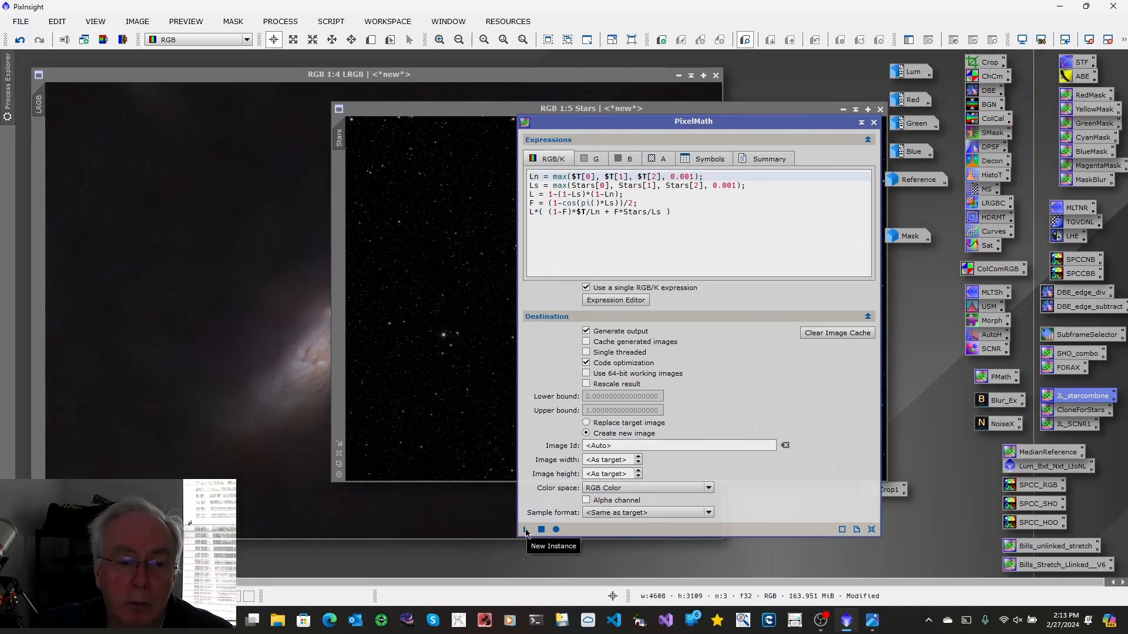
pyautogui.moveTo(526, 532); pyautogui.dragTo(205, 363)
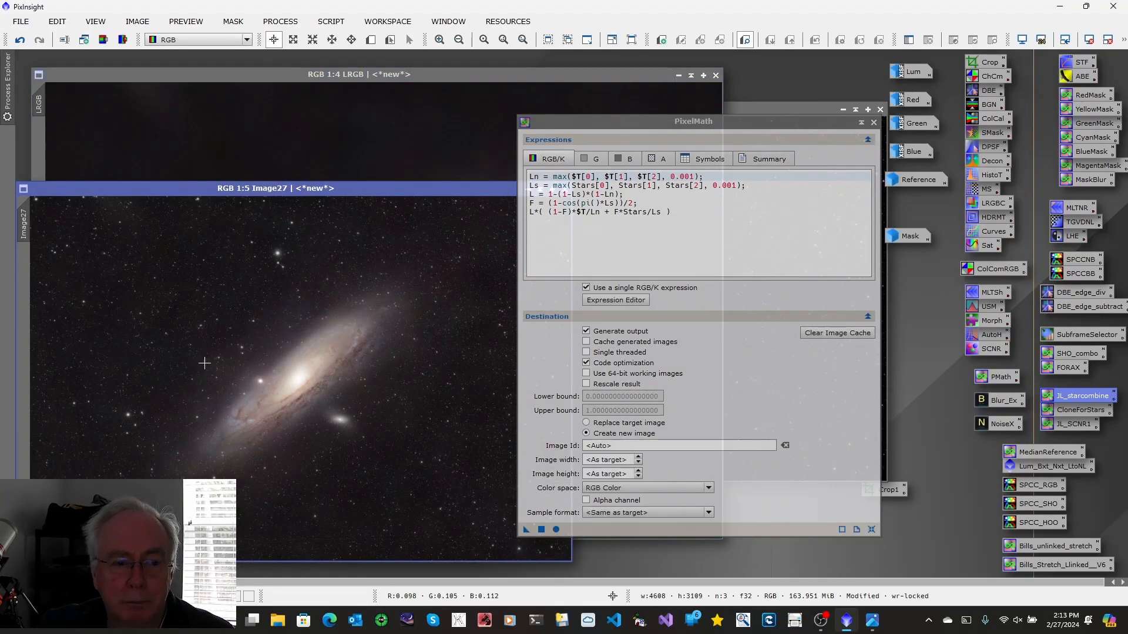
# Close the PixelMath dialog and discard the original LRGB image without saving it
pyautogui.click(874, 122)
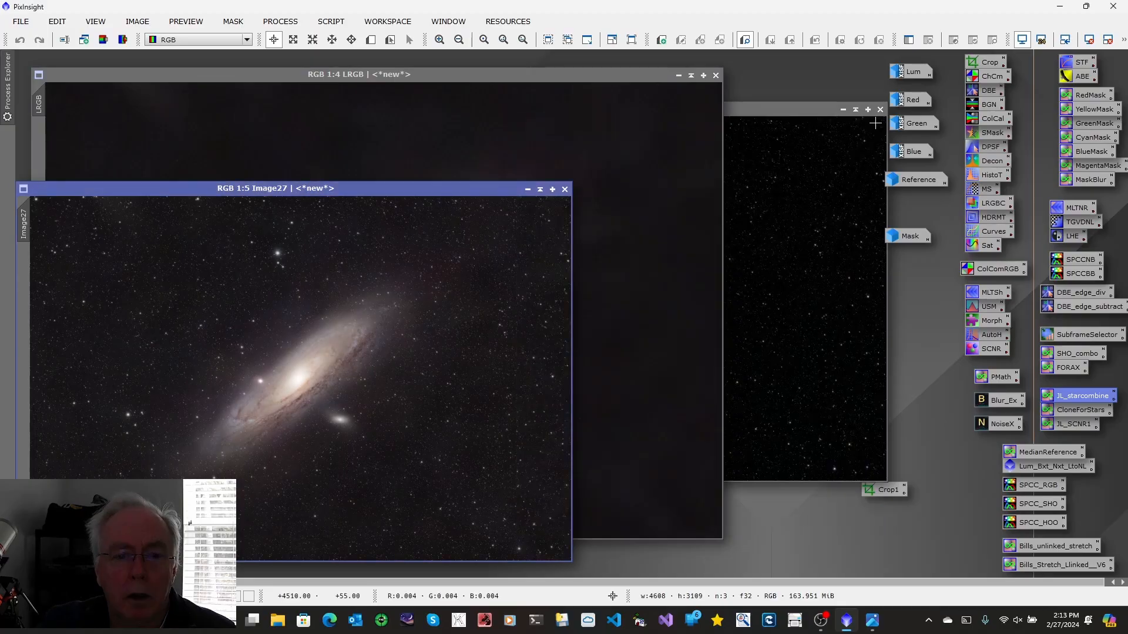
pyautogui.click(679, 75)
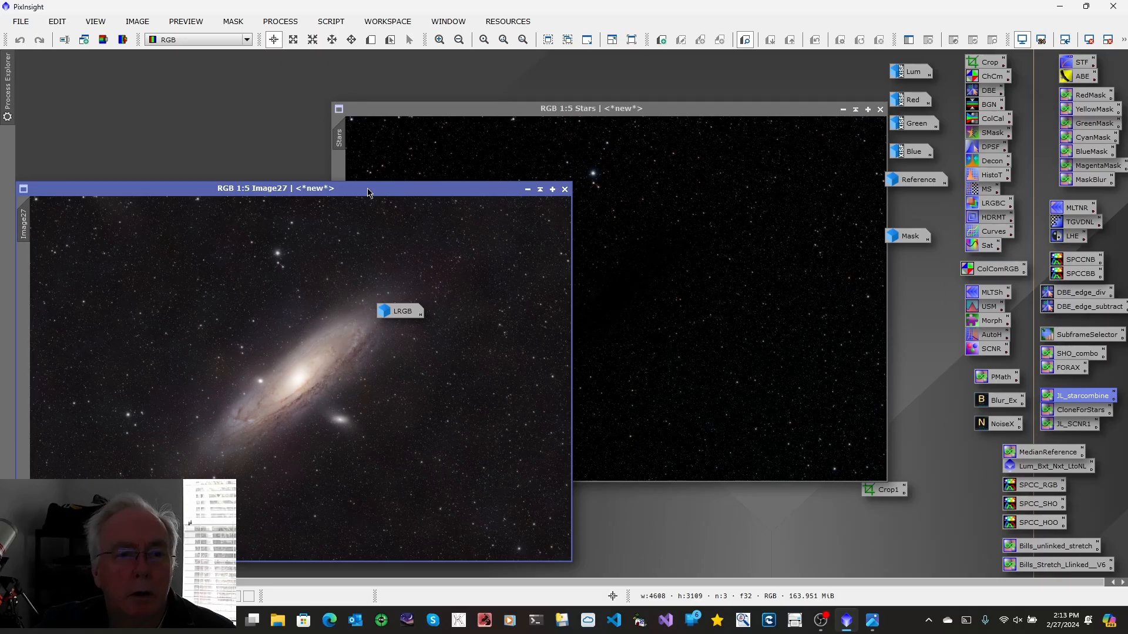
pyautogui.moveTo(368, 193); pyautogui.dragTo(849, 150)
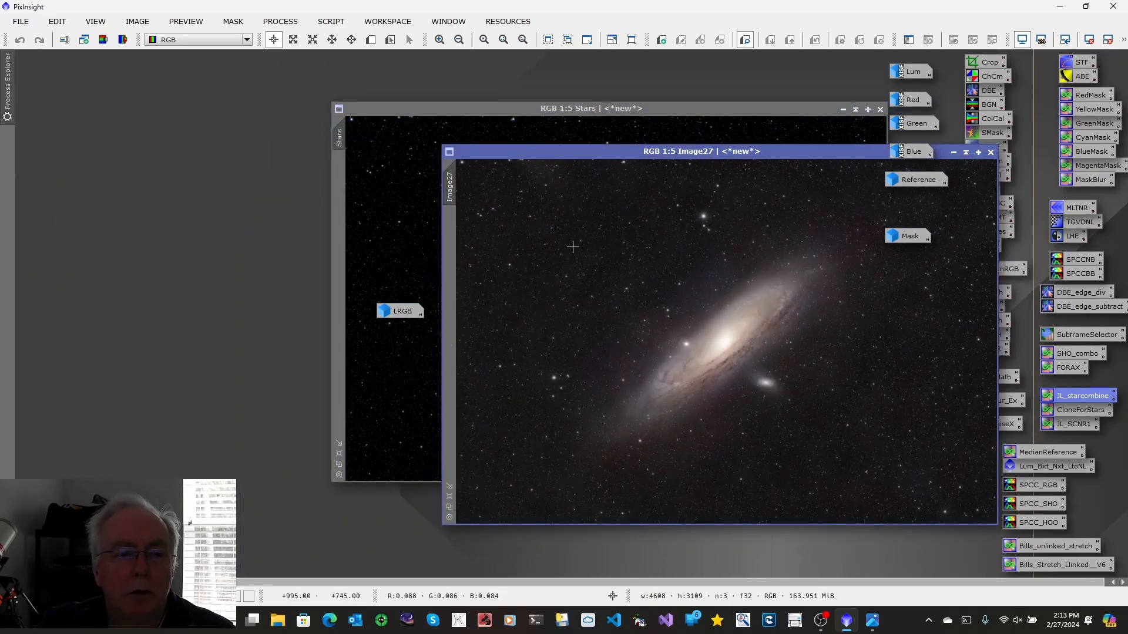
pyautogui.click(404, 316)
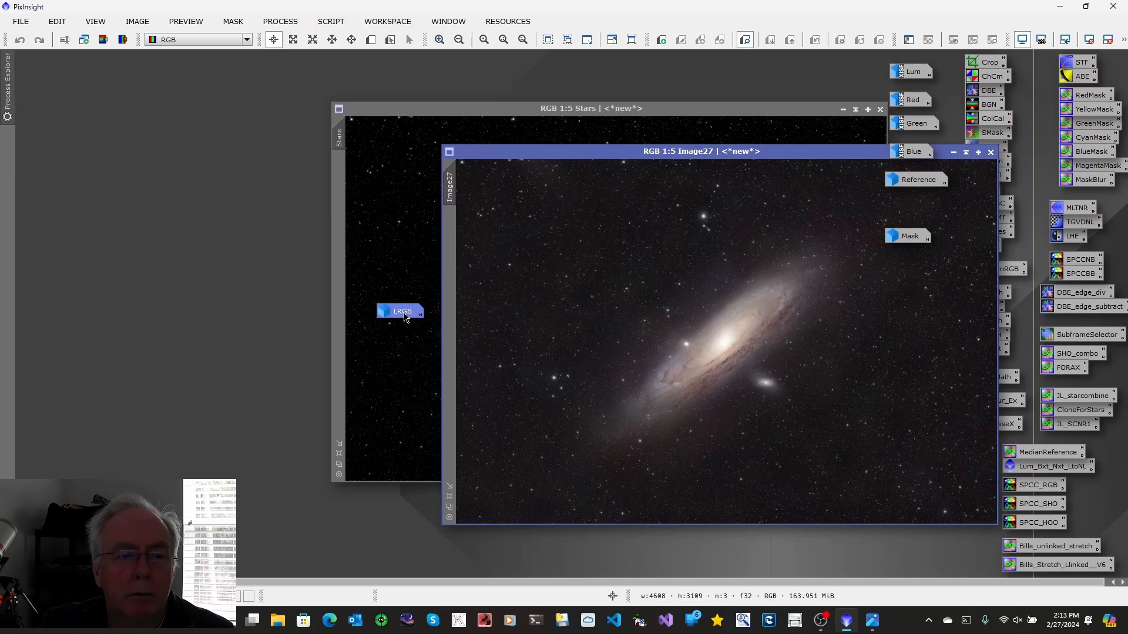
pyautogui.doubleClick(404, 316)
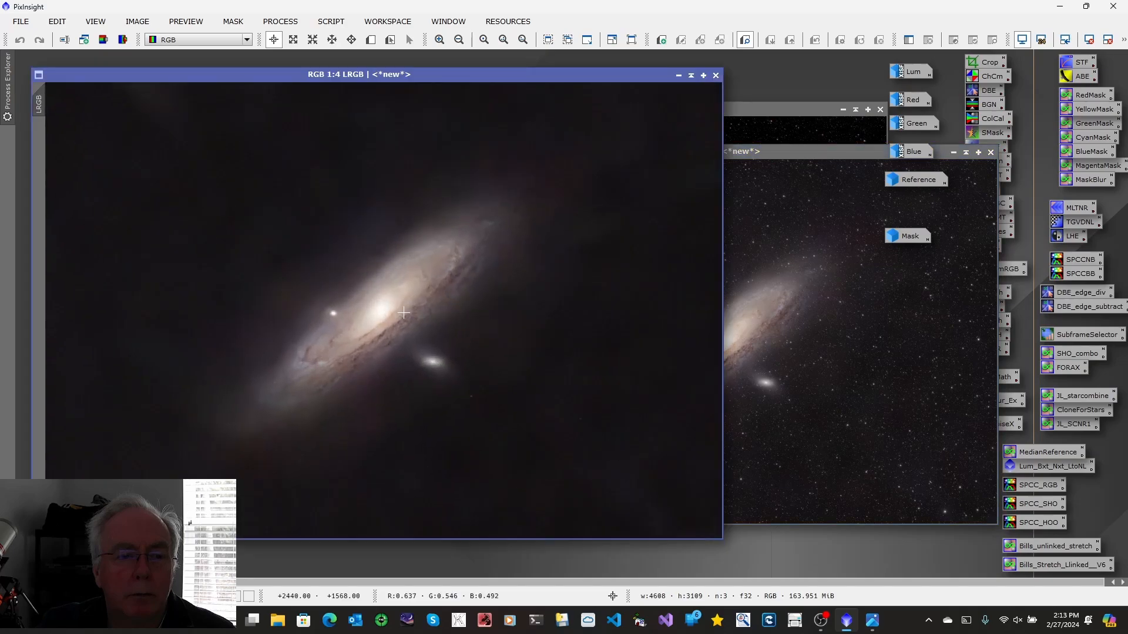
pyautogui.click(716, 76)
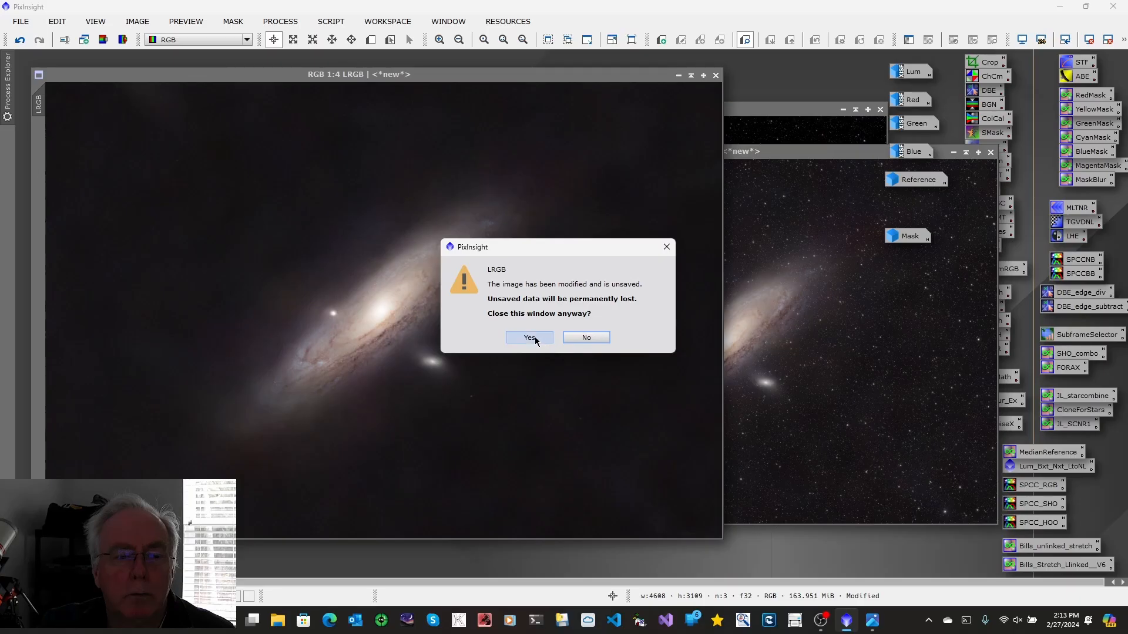
pyautogui.click(534, 336)
# Rename the recombined image Image27 to LRGB
pyautogui.moveTo(741, 154); pyautogui.dragTo(459, 182)
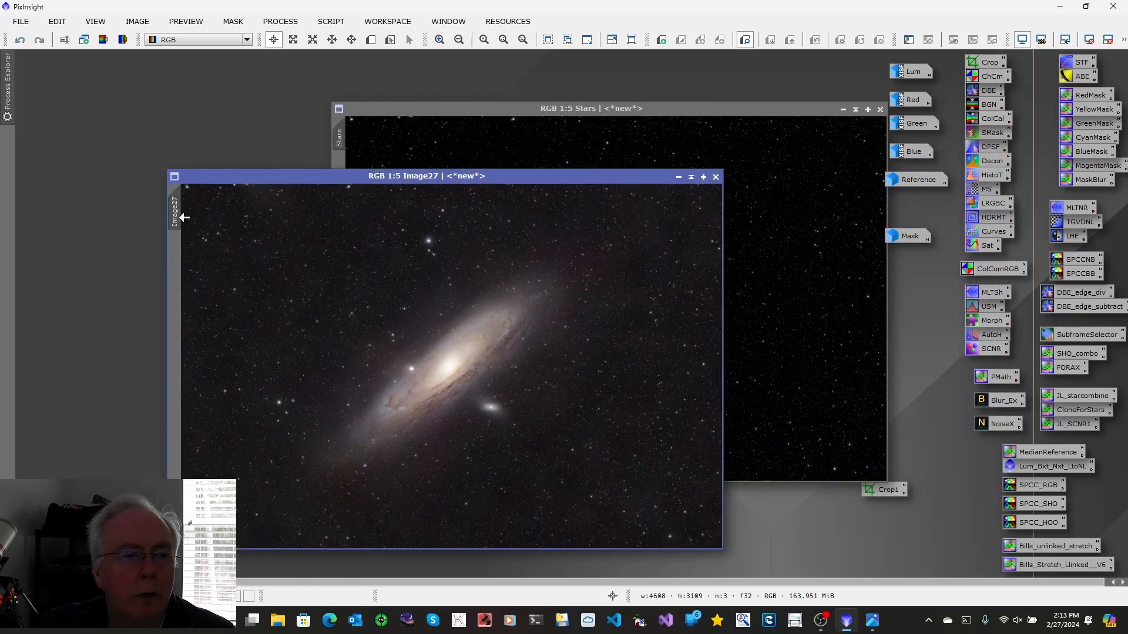
pyautogui.rightClick(184, 218)
pyautogui.click(210, 274)
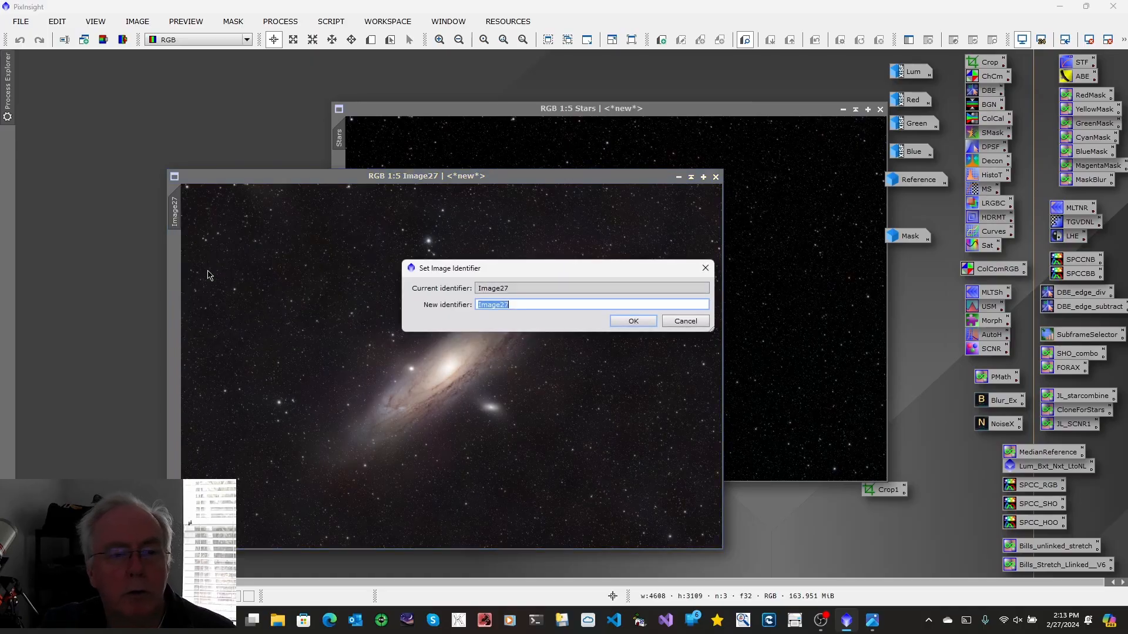
pyautogui.write('LR')
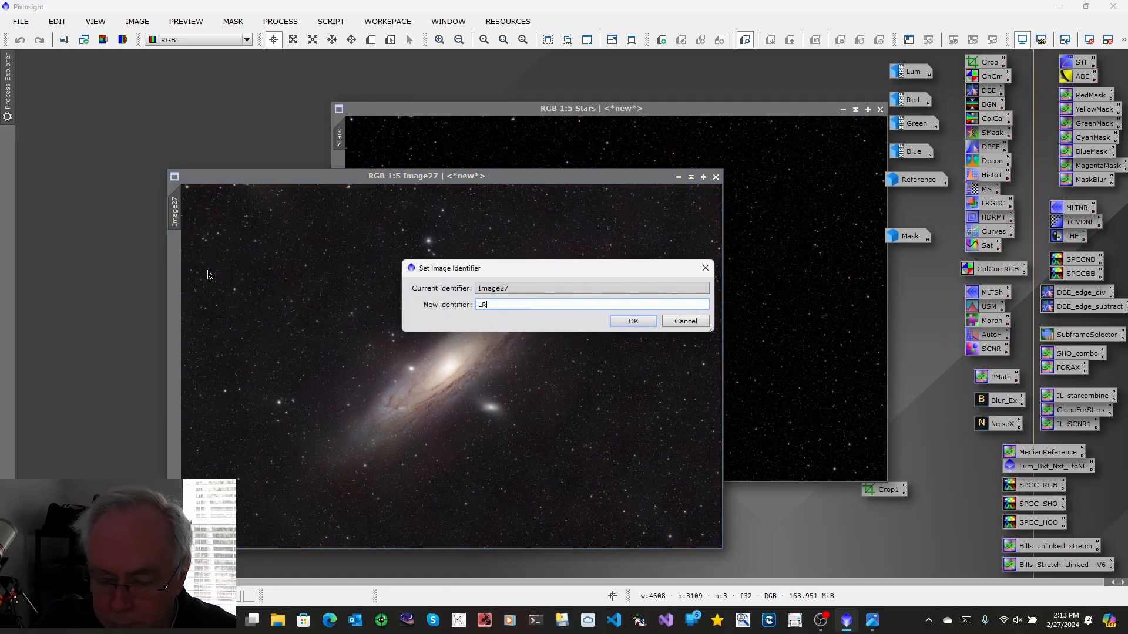
pyautogui.write('GB')
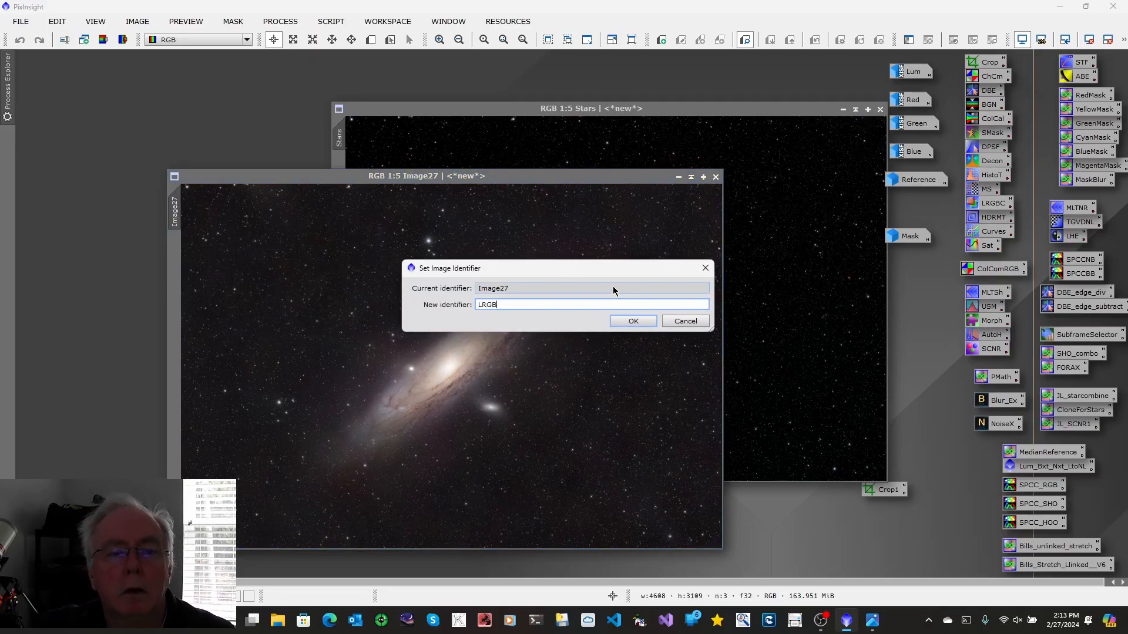
pyautogui.click(632, 321)
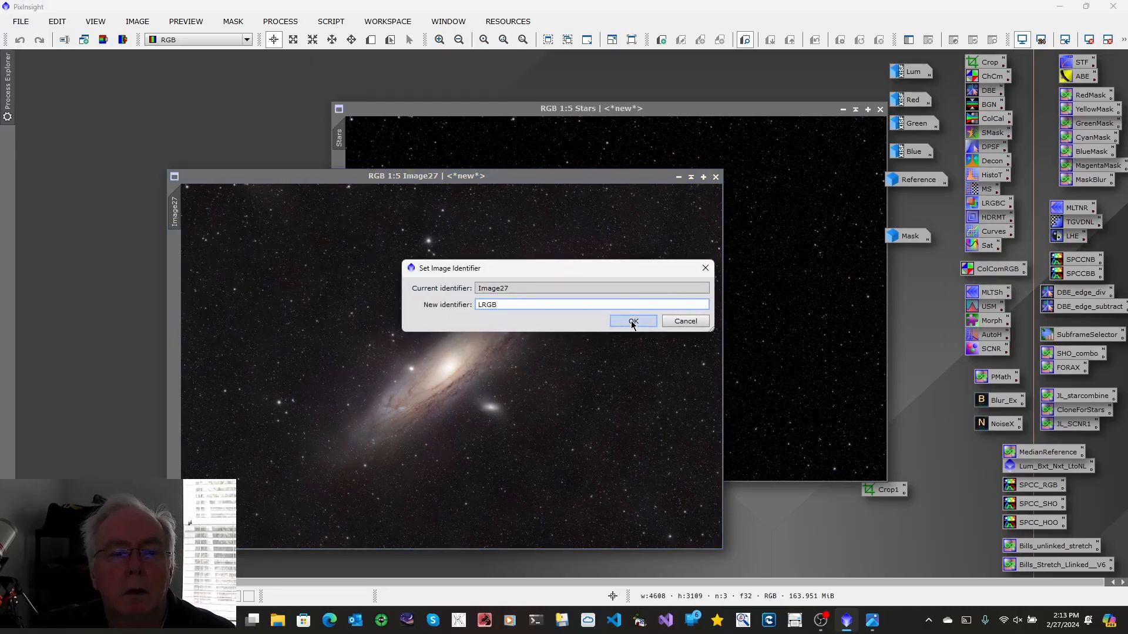
# Minimize the Stars image and enlarge the LRGB image window to fill the workspace
pyautogui.click(844, 109)
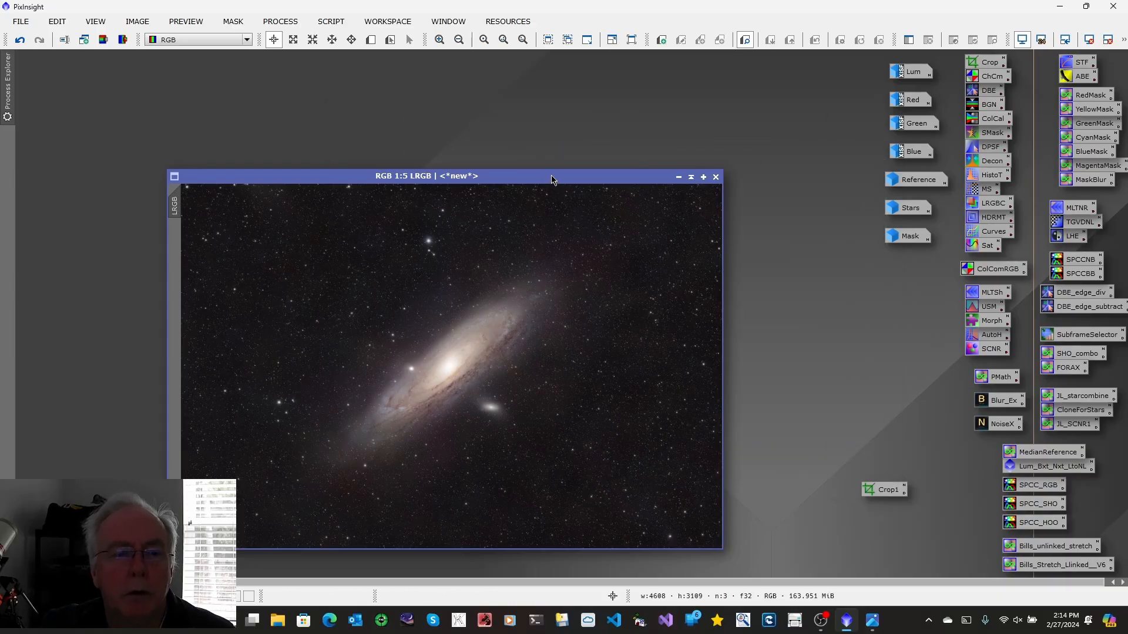
pyautogui.moveTo(551, 180); pyautogui.dragTo(445, 96)
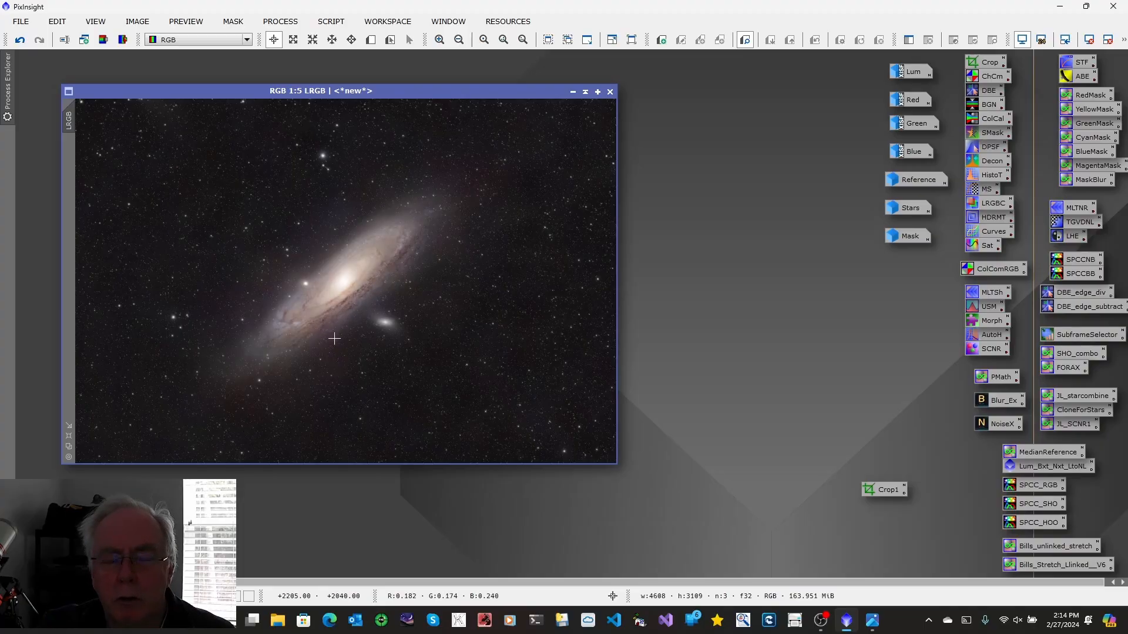
pyautogui.click(69, 436)
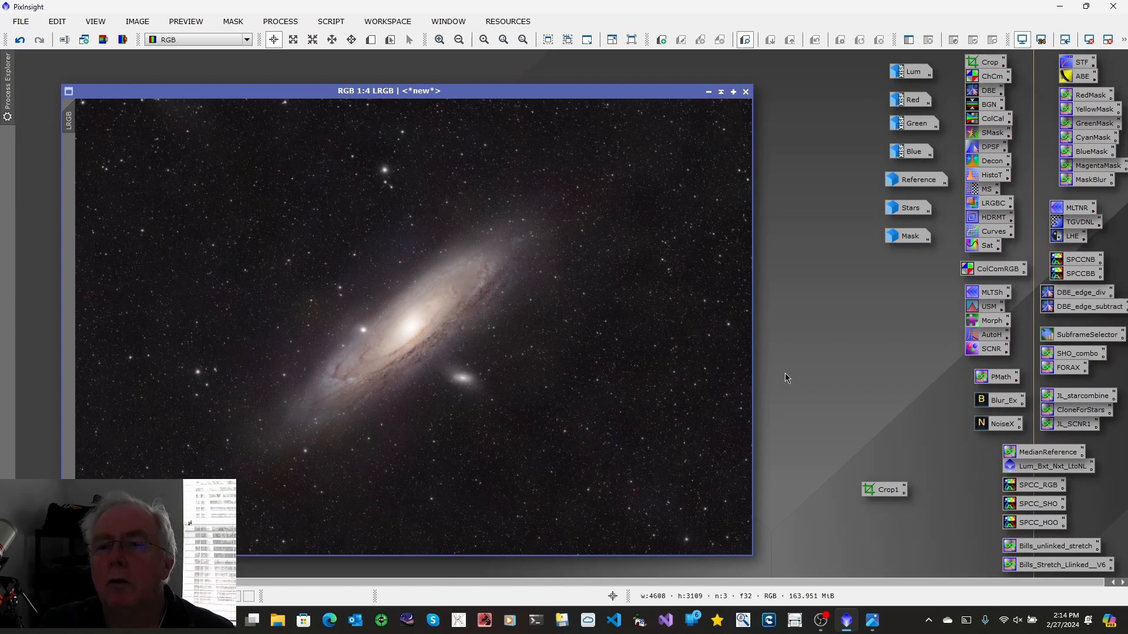
# Apply LocalHistogramEqualization with kernel radius 50, contrast limit 1.5 and amount 0.250 to LRGB, comparing via undo and redo
pyautogui.doubleClick(1061, 238)
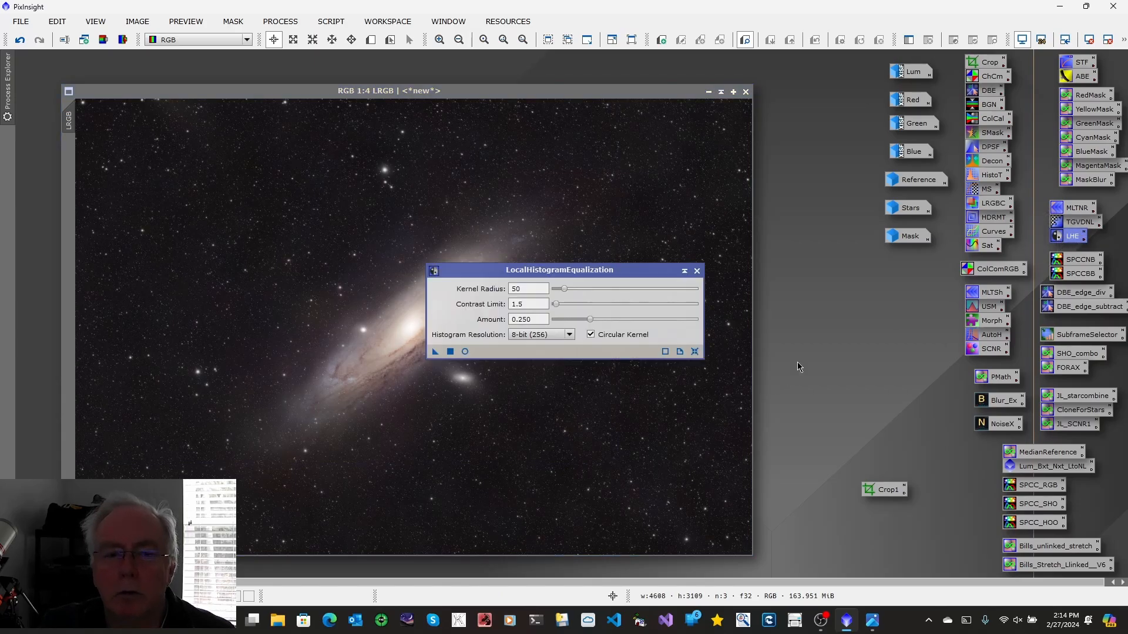
pyautogui.moveTo(436, 351); pyautogui.dragTo(454, 430)
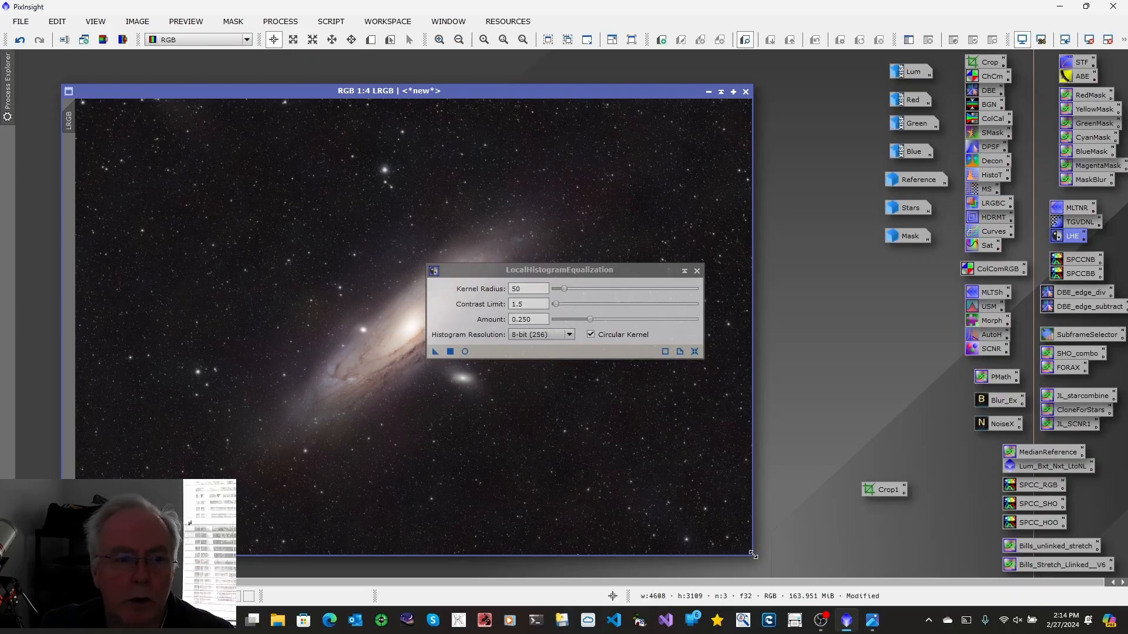
pyautogui.click(697, 271)
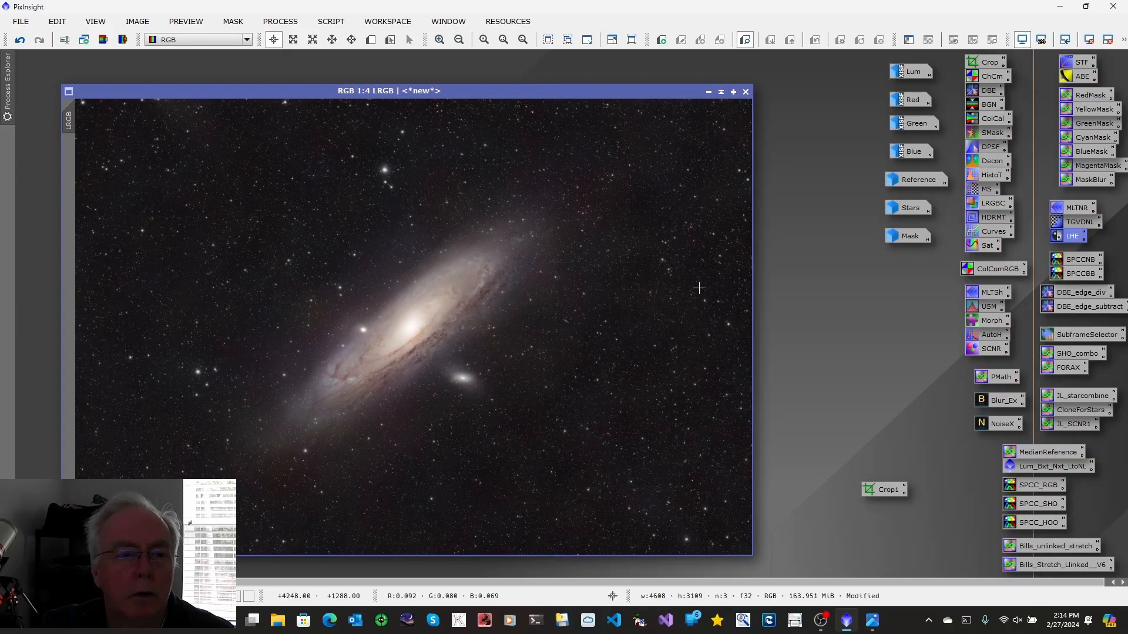
pyautogui.click(19, 40)
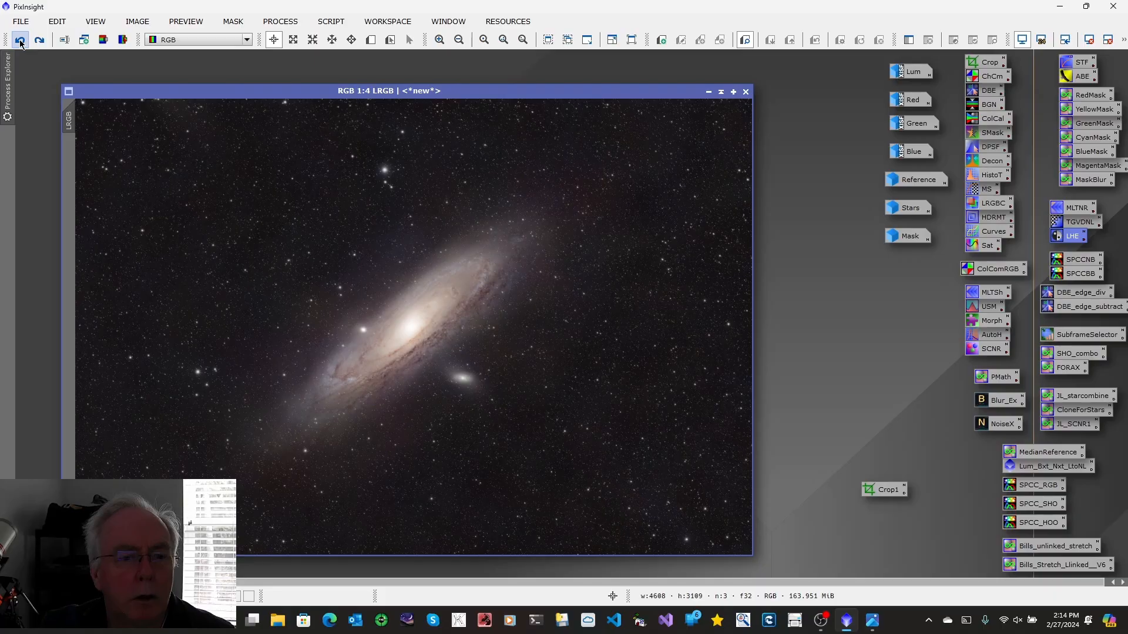
pyautogui.click(40, 41)
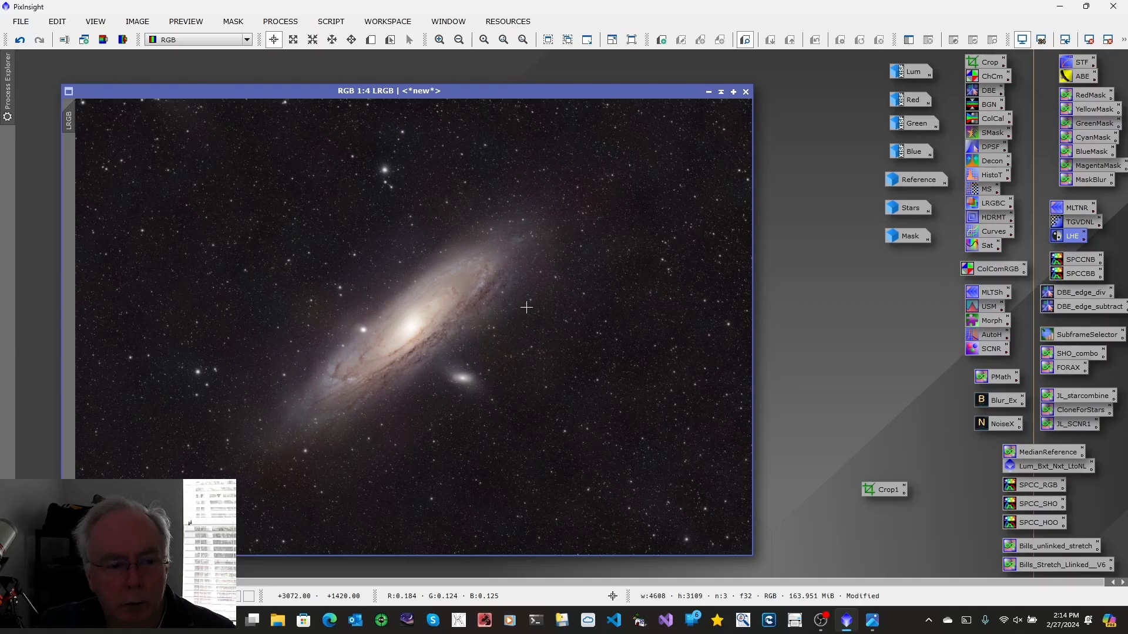
pyautogui.click(21, 23)
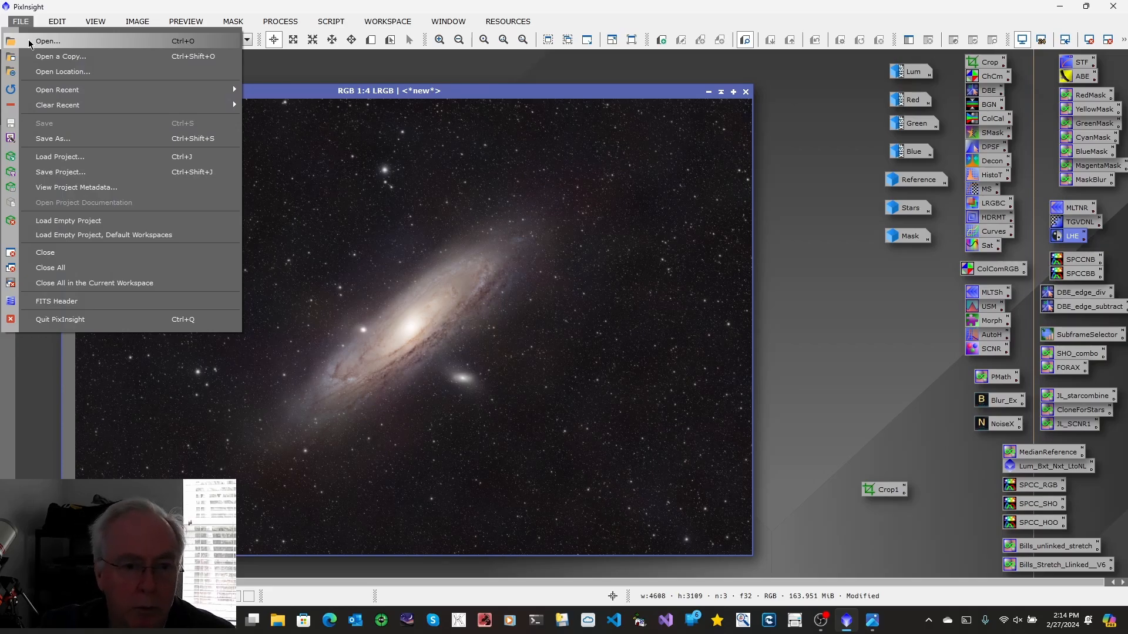
pyautogui.click(53, 138)
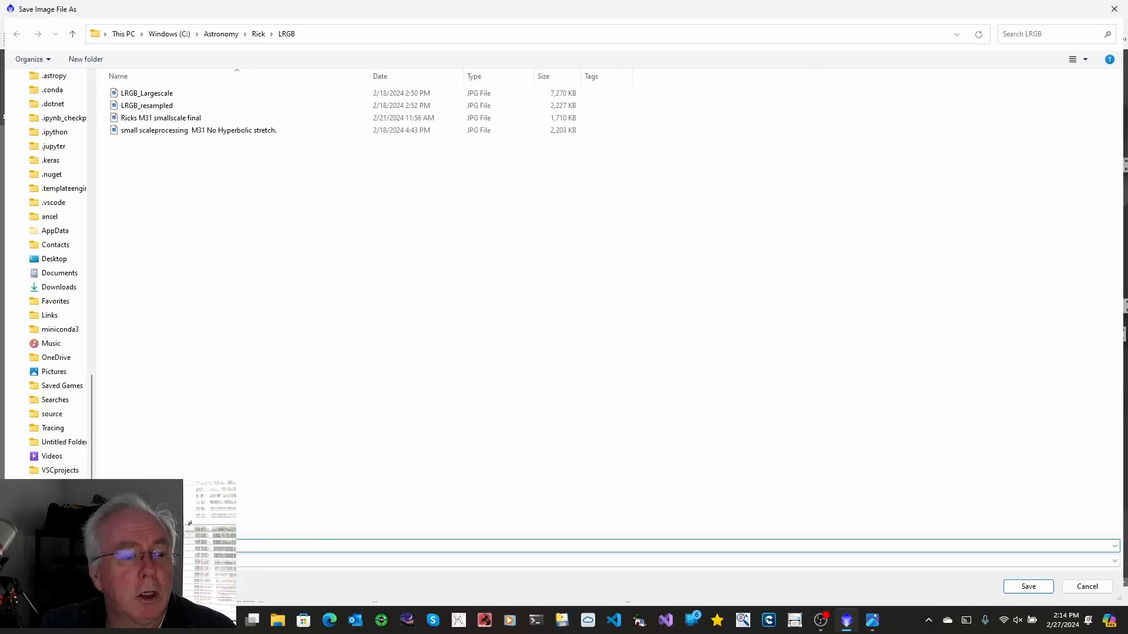
pyautogui.click(1114, 562)
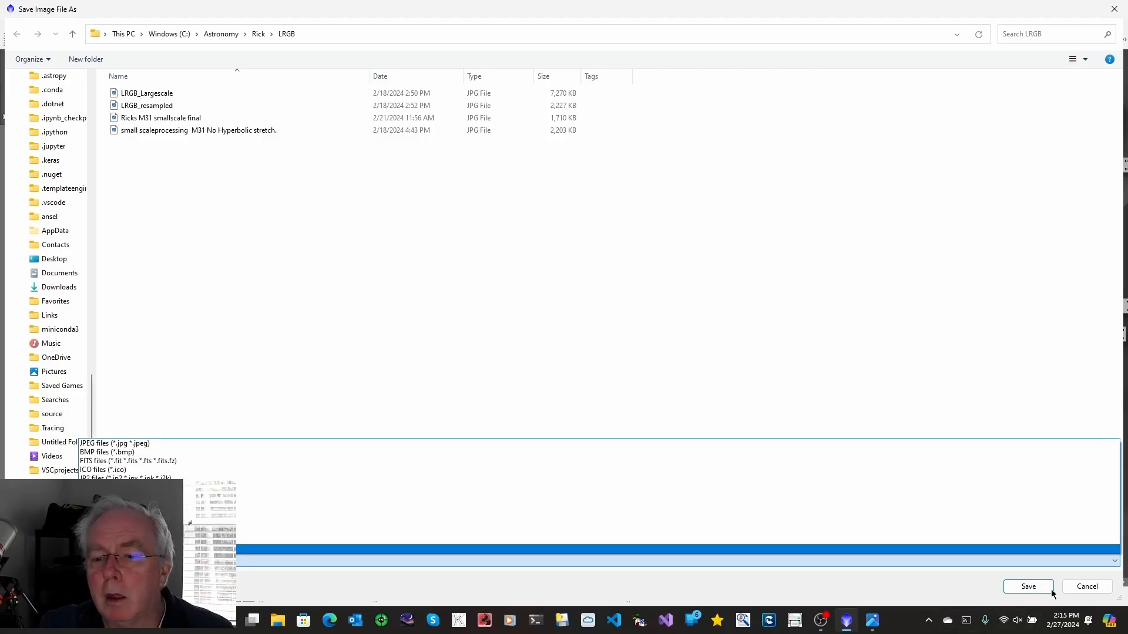
pyautogui.click(1080, 587)
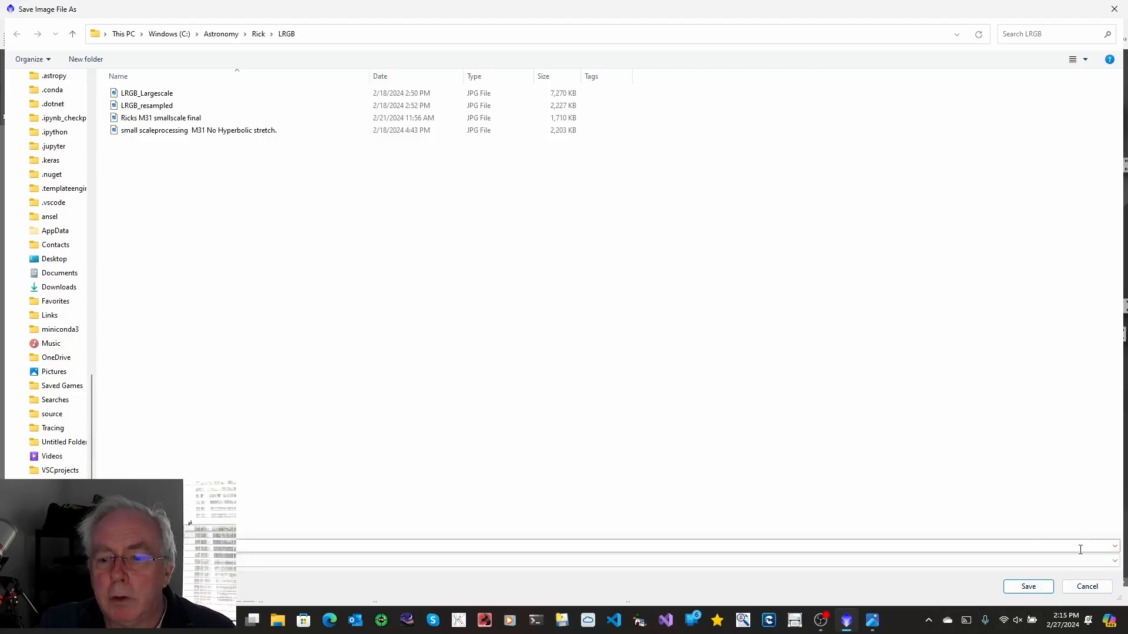
pyautogui.click(1086, 585)
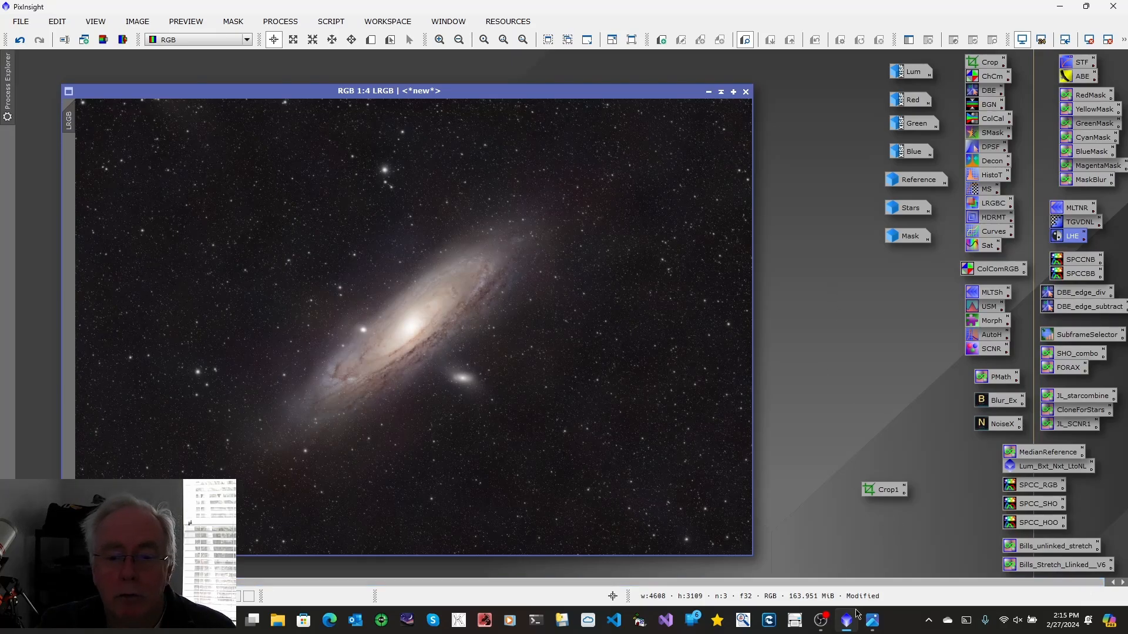
# Open the LRGB workflow diagram in the photo viewer to review the steps, then minimize it
pyautogui.click(873, 623)
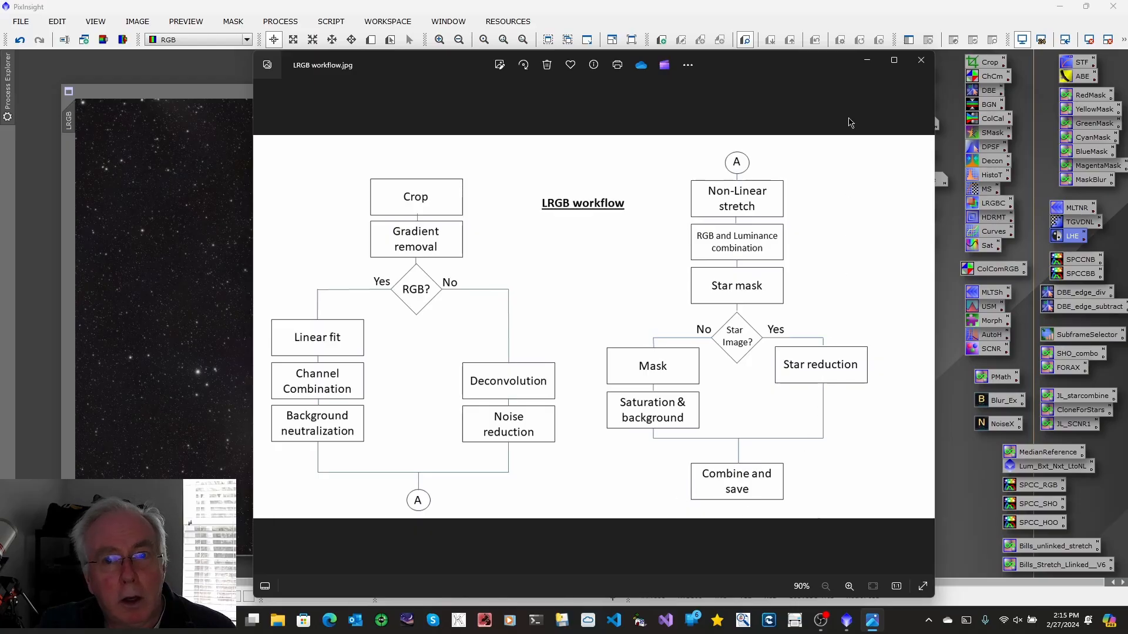
pyautogui.click(868, 61)
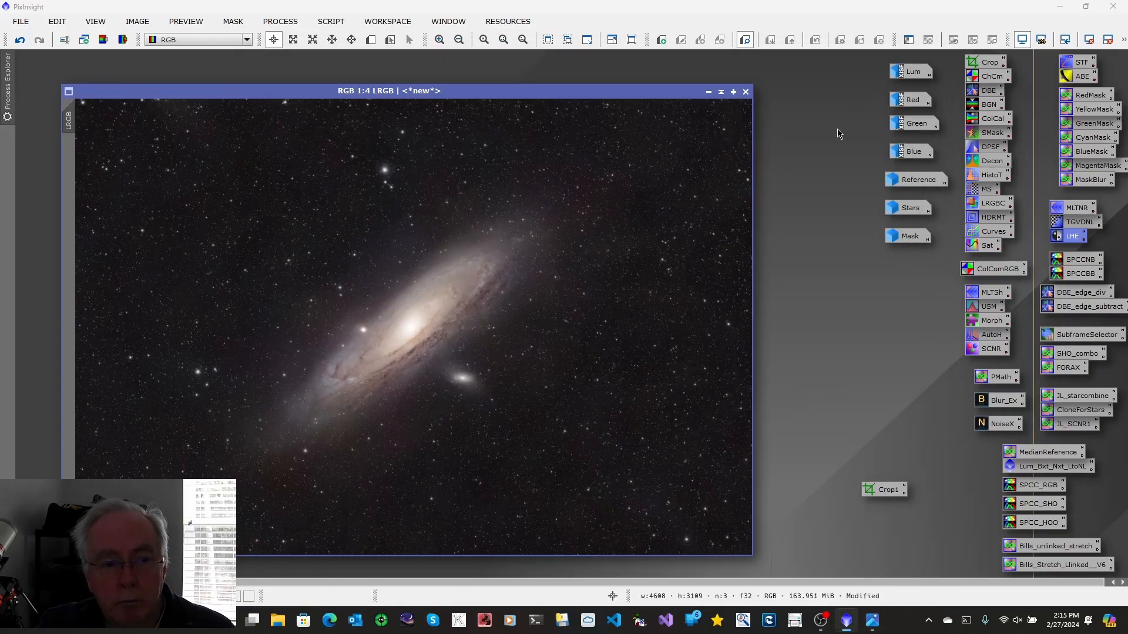